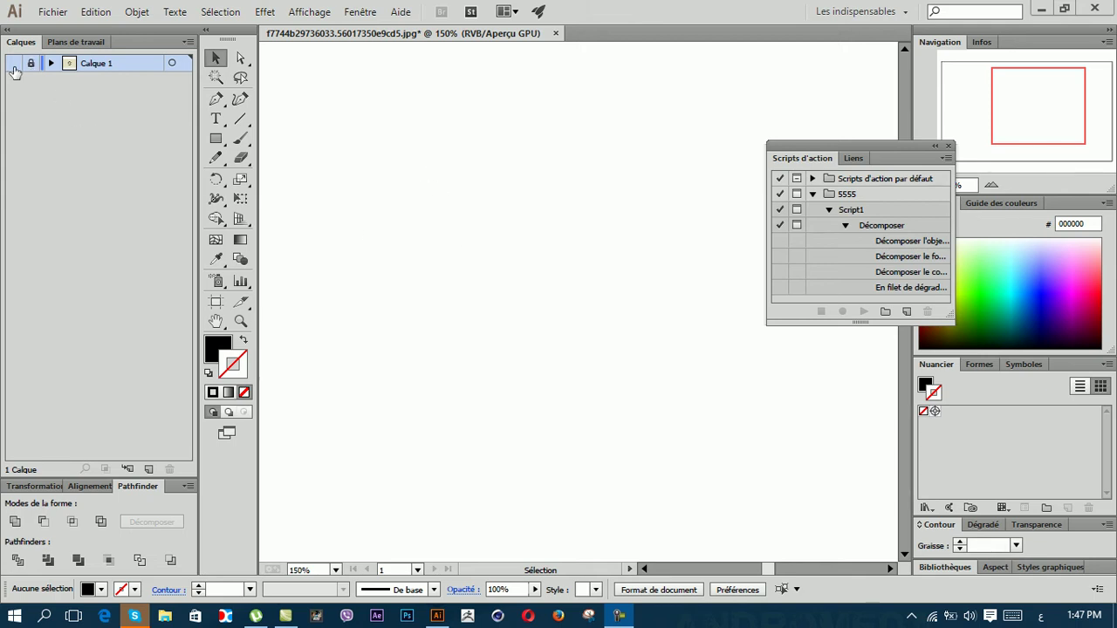
# Step: Make the Calque 1 lion logo visible and add a new layer, Calque 2, above it
pyautogui.click(13, 64)
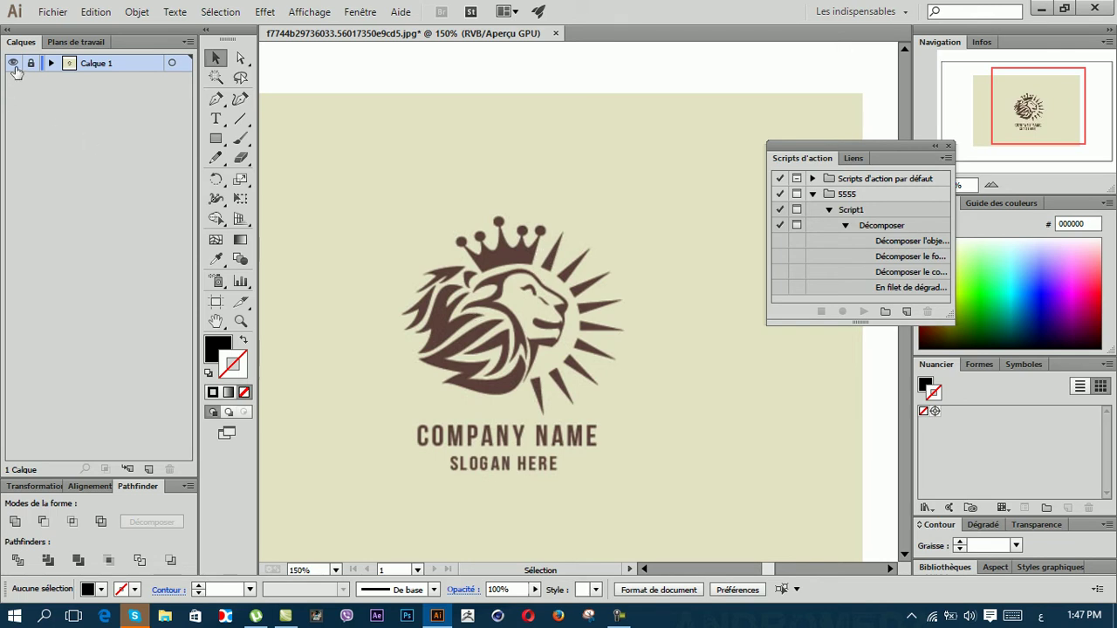
pyautogui.click(149, 469)
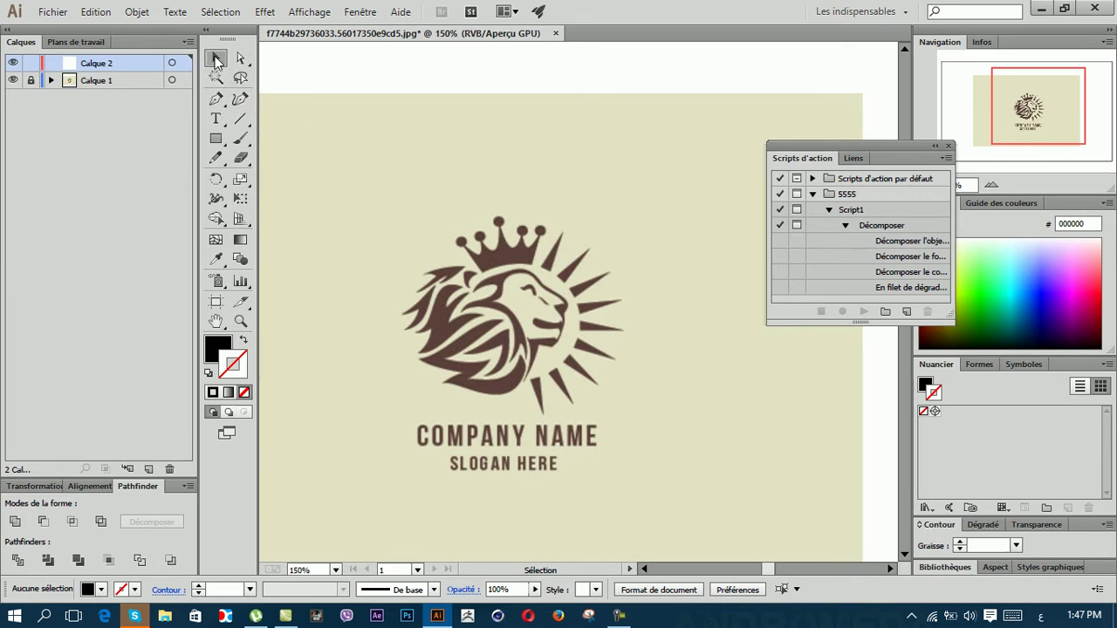
# Step: Choose the Ellipse tool (Outil Ellipse) from the shape tool flyout
pyautogui.click(218, 144)
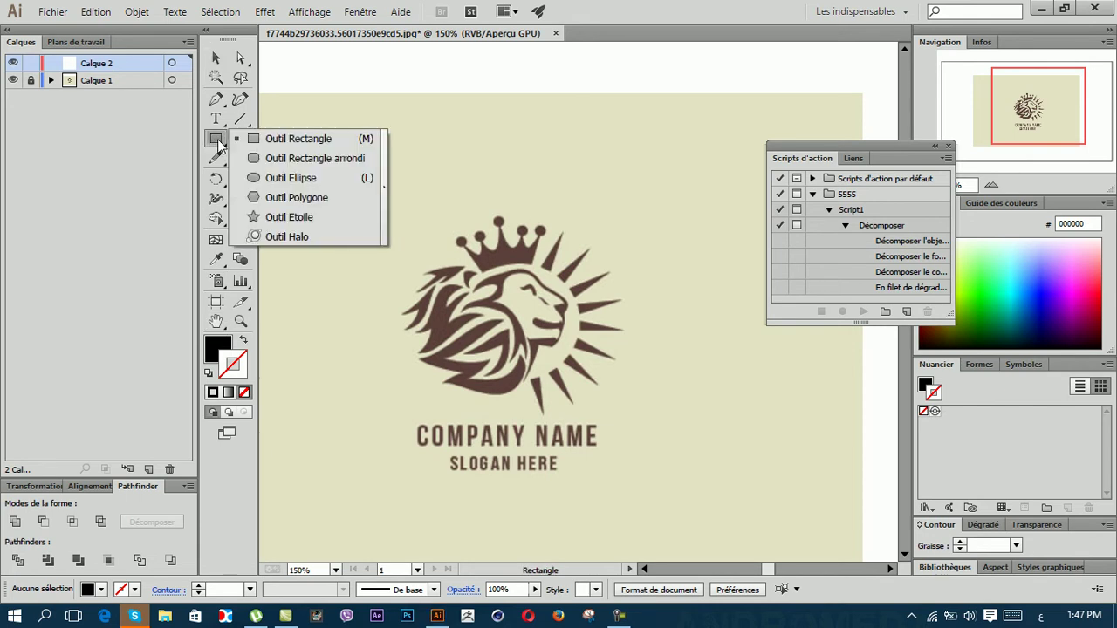
pyautogui.click(218, 145)
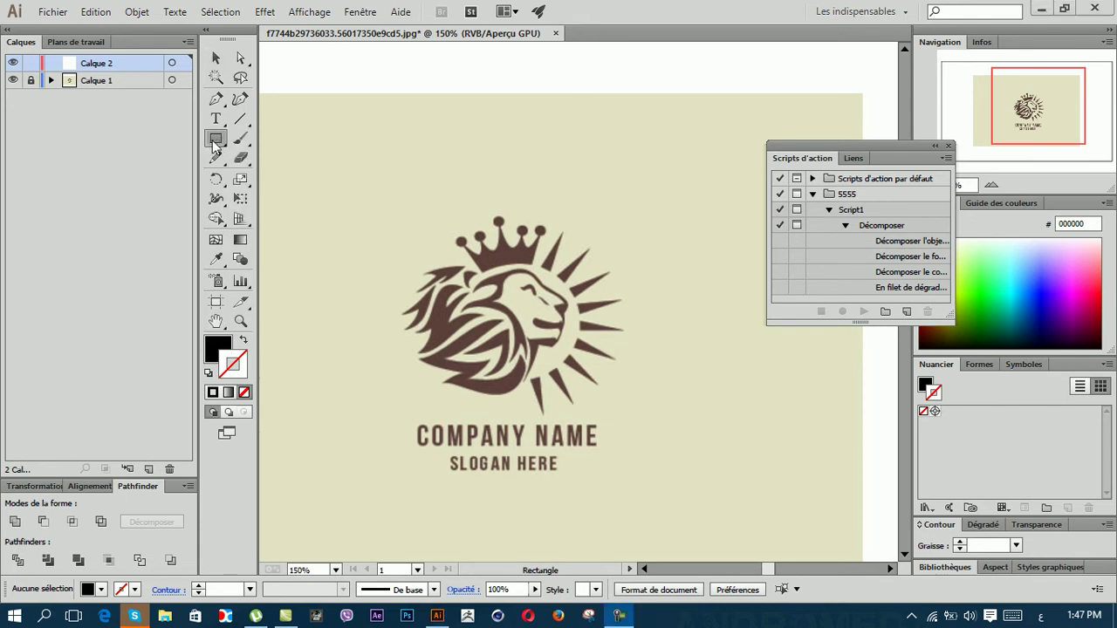
pyautogui.click(217, 145)
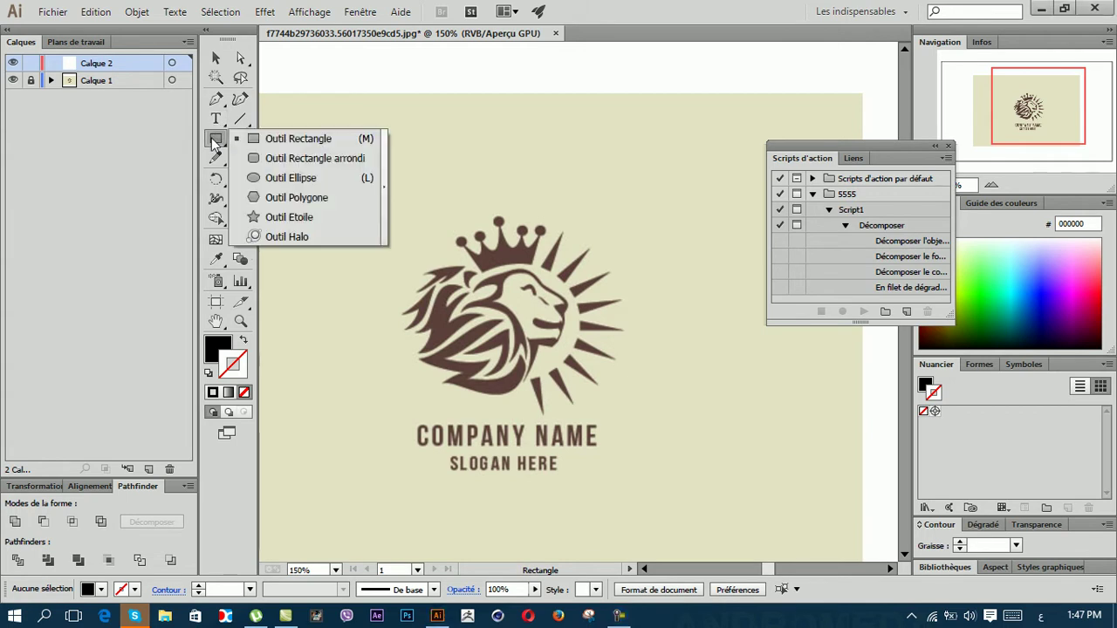
pyautogui.click(305, 185)
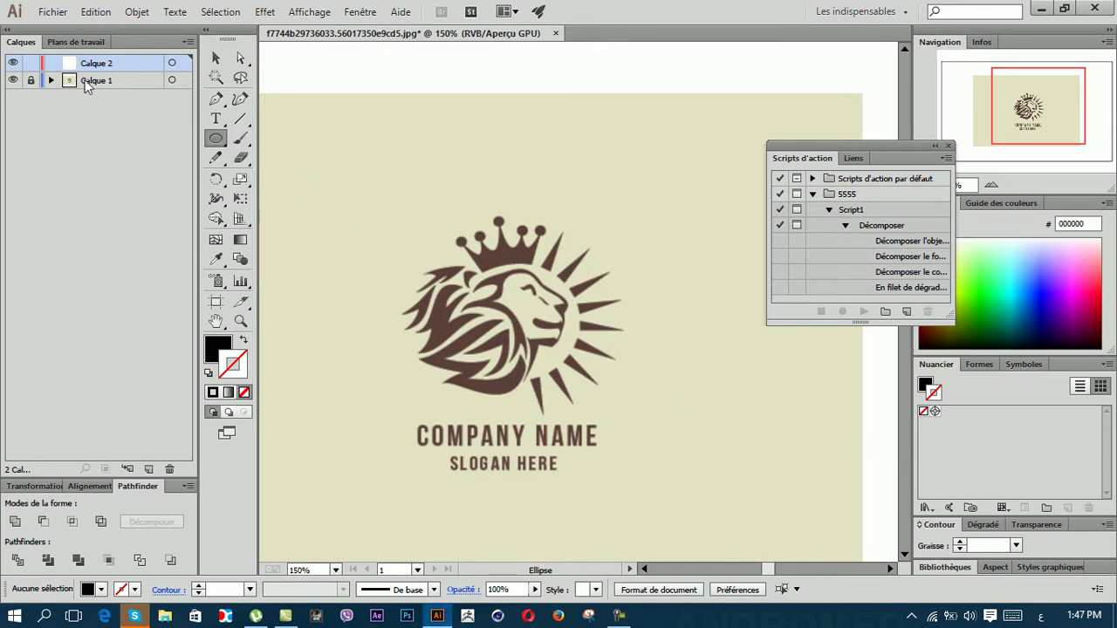
# Step: Browse the menu bar to the Affichage > Règles ruler options
pyautogui.click(266, 13)
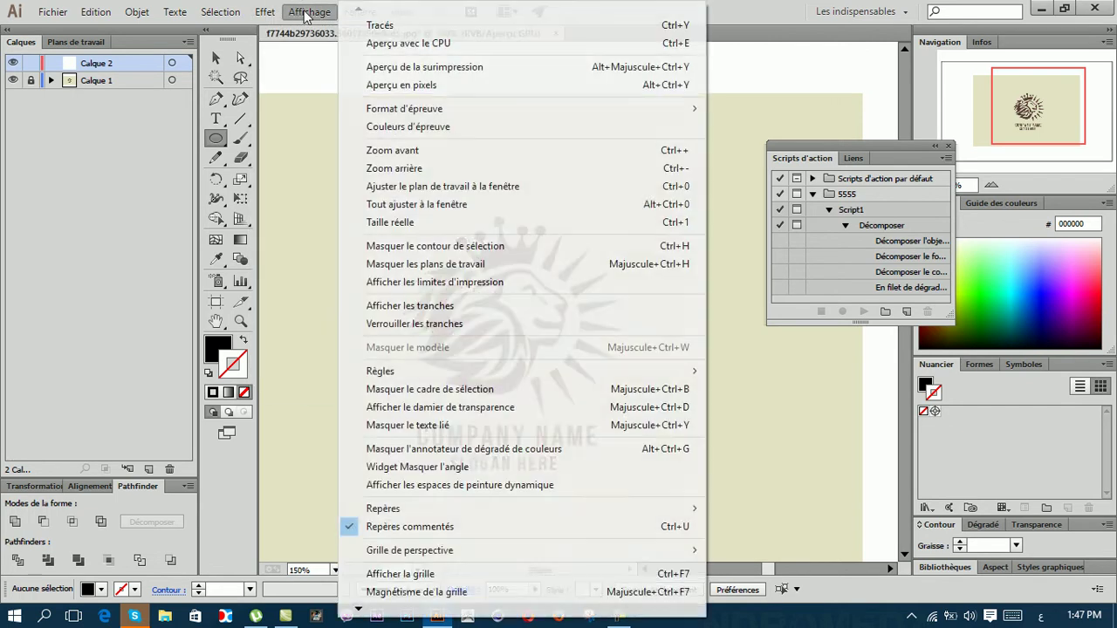
pyautogui.click(307, 14)
pyautogui.click(307, 14)
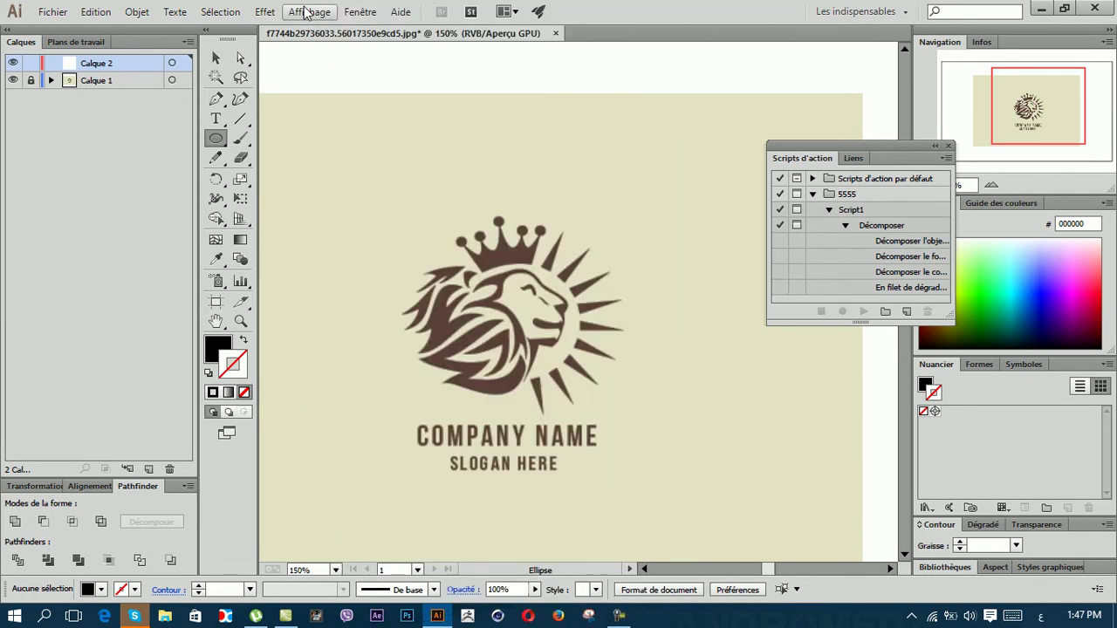
pyautogui.click(349, 14)
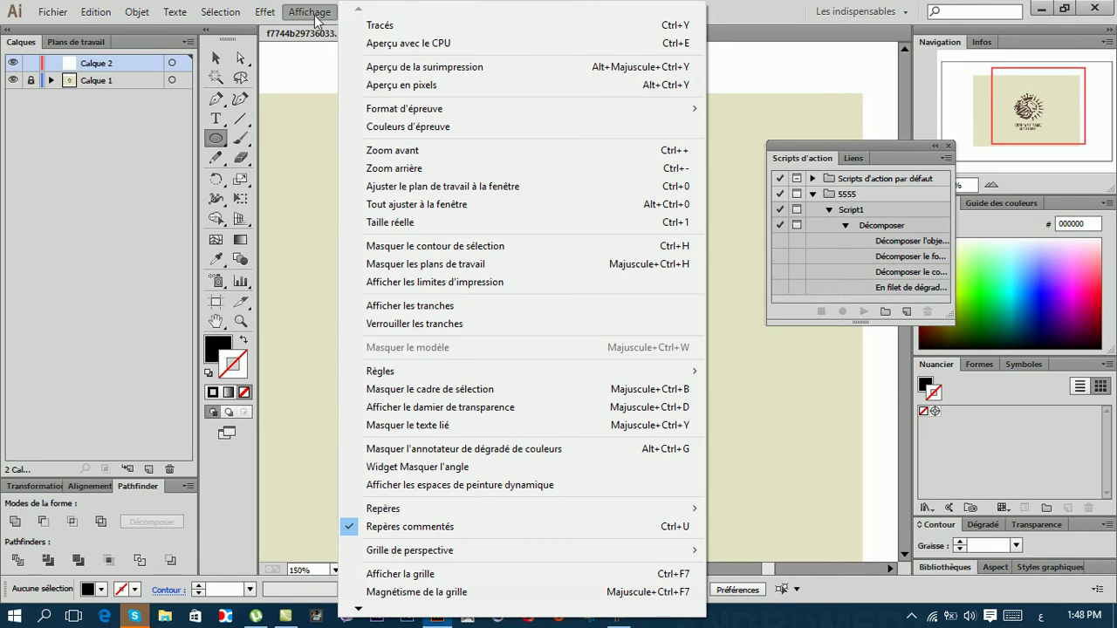
pyautogui.moveTo(380, 371)
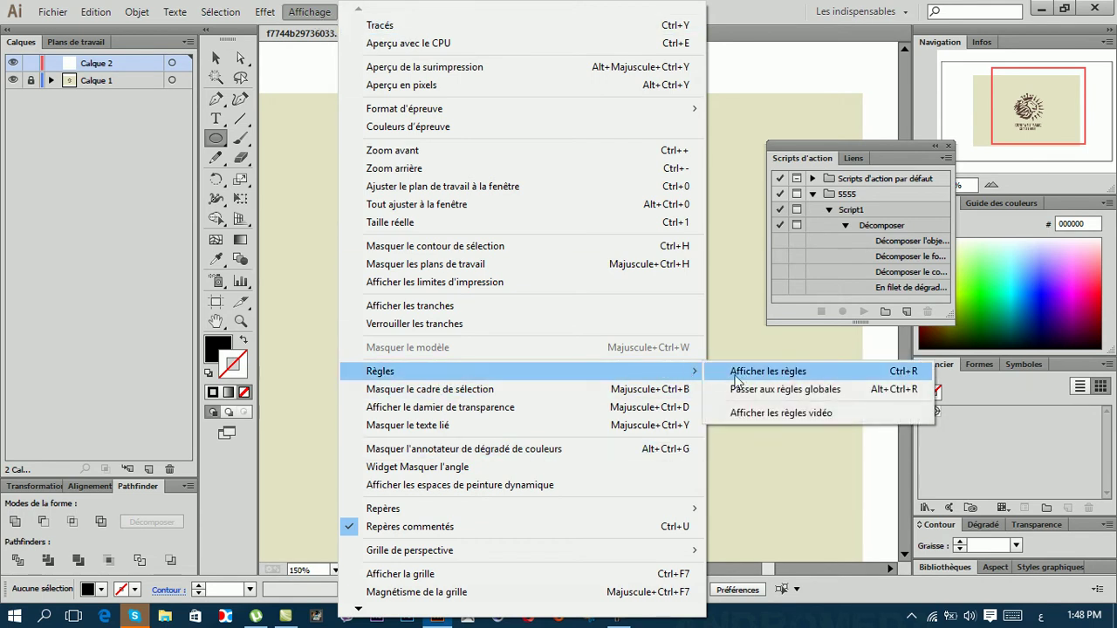
# Step: Show rulers, drag vertical and horizontal guides across the lion's head, and lock both guides
pyautogui.click(741, 375)
pyautogui.moveTo(266, 266)
pyautogui.mouseDown()
pyautogui.moveTo(530, 356)
pyautogui.moveTo(521, 359)
pyautogui.mouseUp()
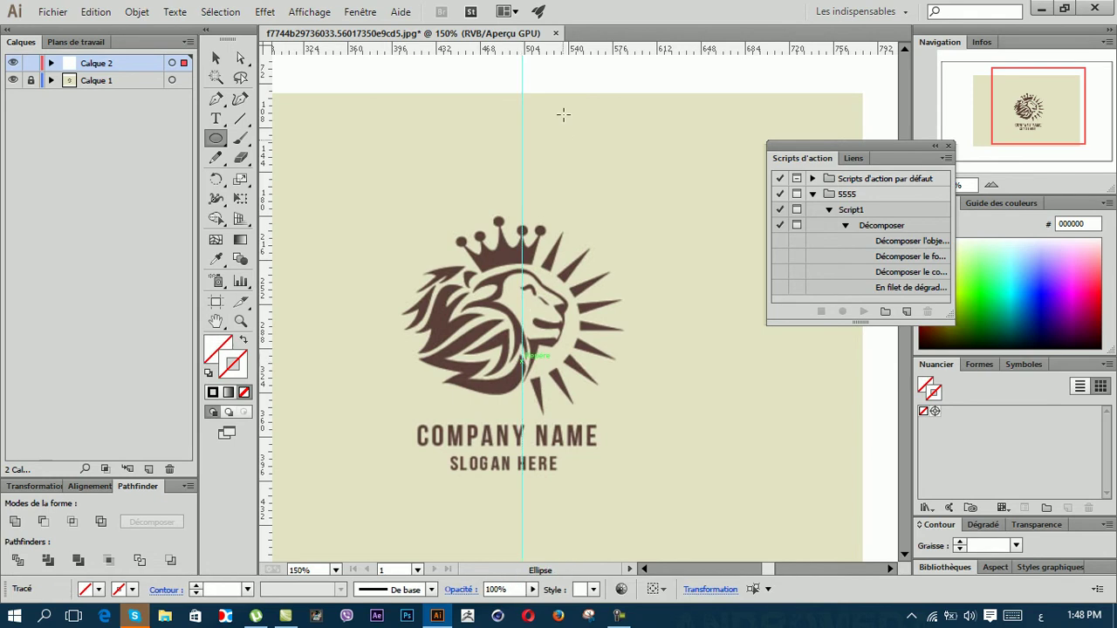
pyautogui.moveTo(558, 48); pyautogui.dragTo(555, 322)
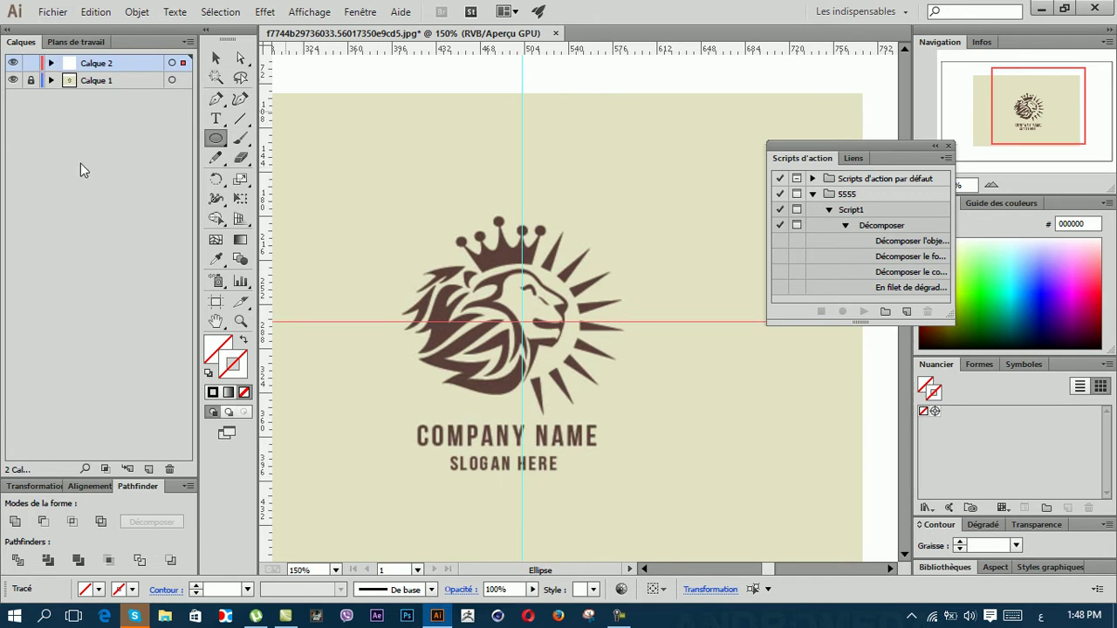
pyautogui.click(49, 63)
pyautogui.moveTo(32, 80); pyautogui.dragTo(31, 97)
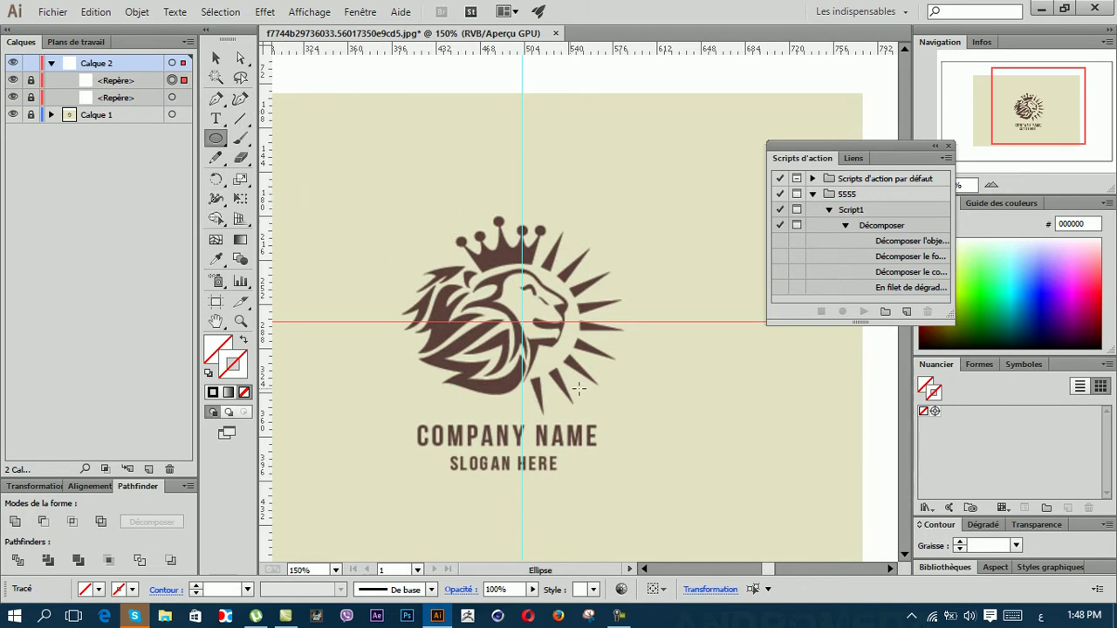
# Step: Draw a 96×96 px circle around the lion's face, centred on the guide intersection
pyautogui.moveTo(521, 321); pyautogui.dragTo(580, 281)
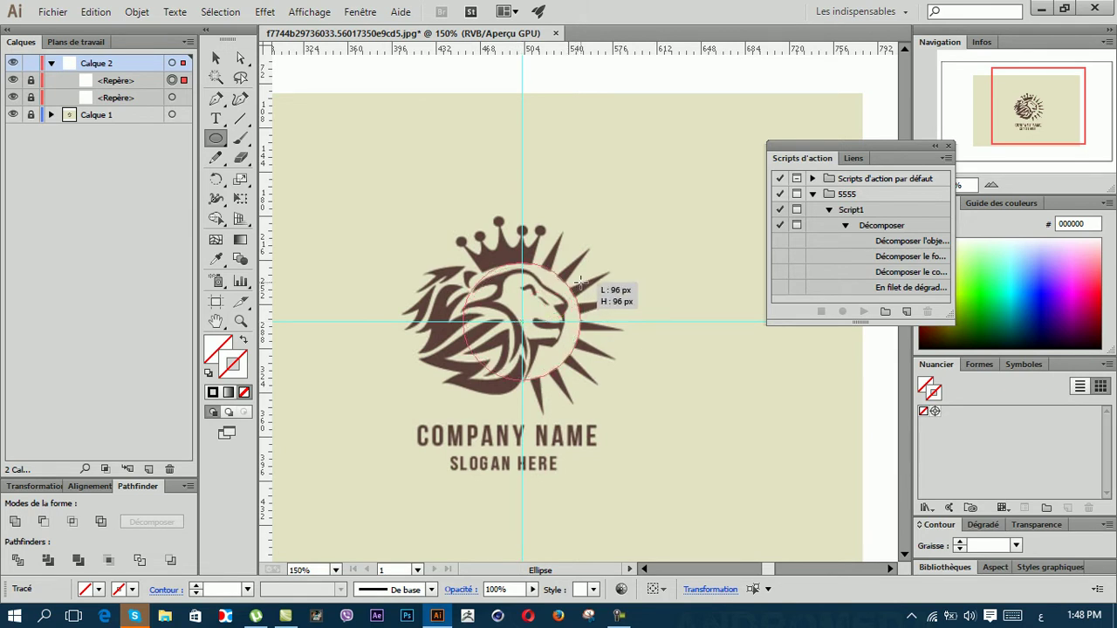
pyautogui.moveTo(580, 281); pyautogui.dragTo(580, 281)
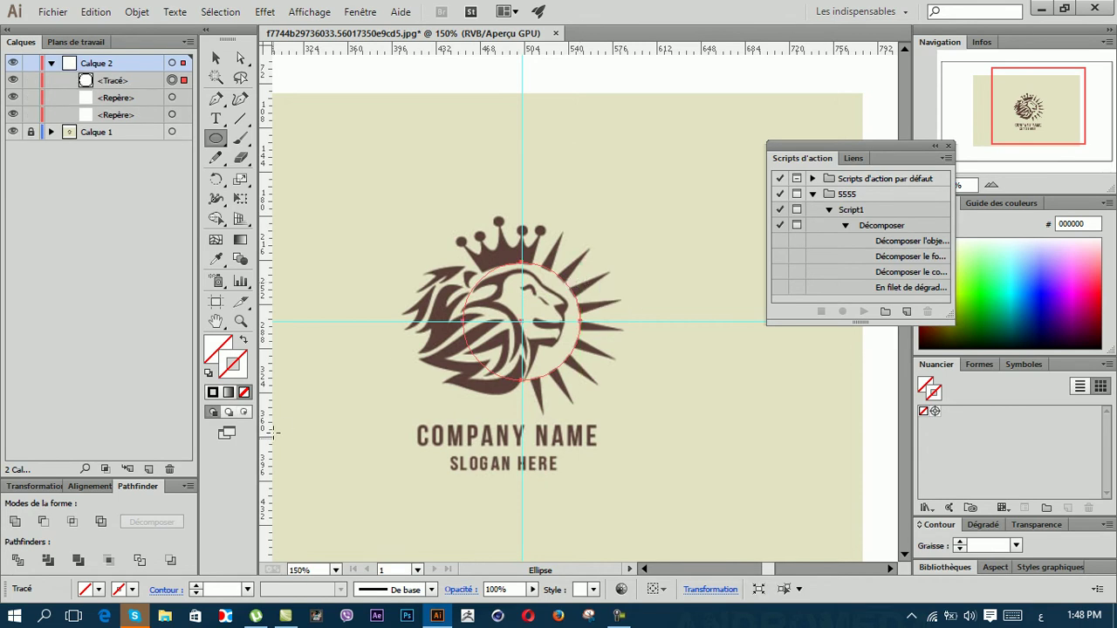
pyautogui.scroll(3, 563, 294)
pyautogui.scroll(-2, 563, 294)
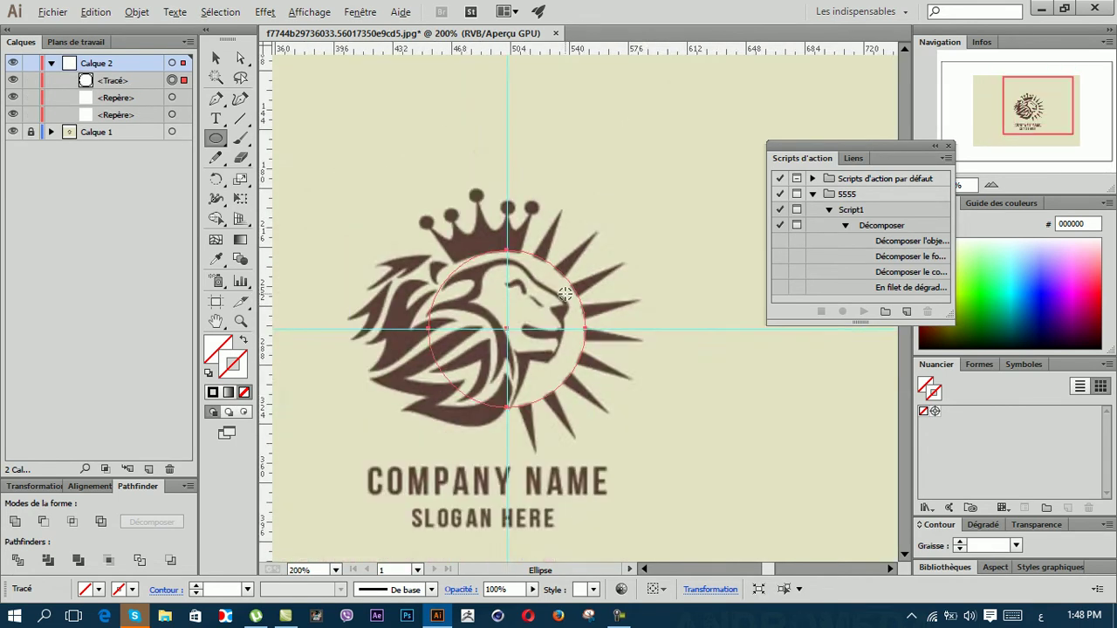
pyautogui.scroll(2, 563, 294)
pyautogui.scroll(3, 563, 294)
pyautogui.scroll(1, 566, 294)
pyautogui.scroll(-1, 565, 294)
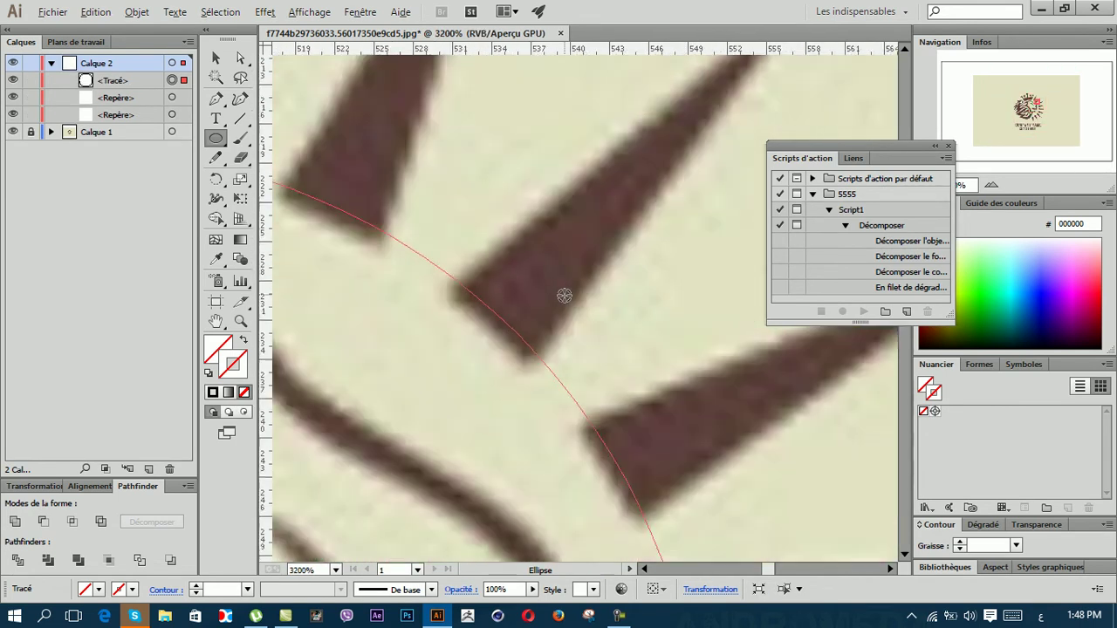
pyautogui.scroll(-2, 565, 294)
pyautogui.scroll(1, 566, 295)
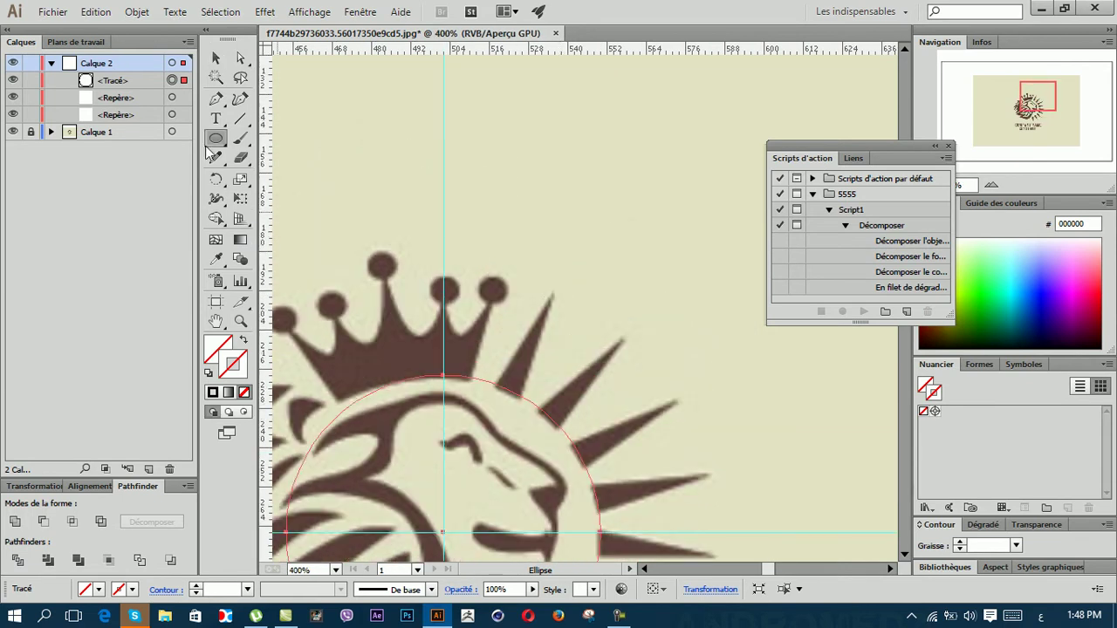
# Step: Switch to the Pen (Plume) tool, lock both guides, and deselect the circle
pyautogui.click(216, 99)
pyautogui.scroll(-3, 654, 337)
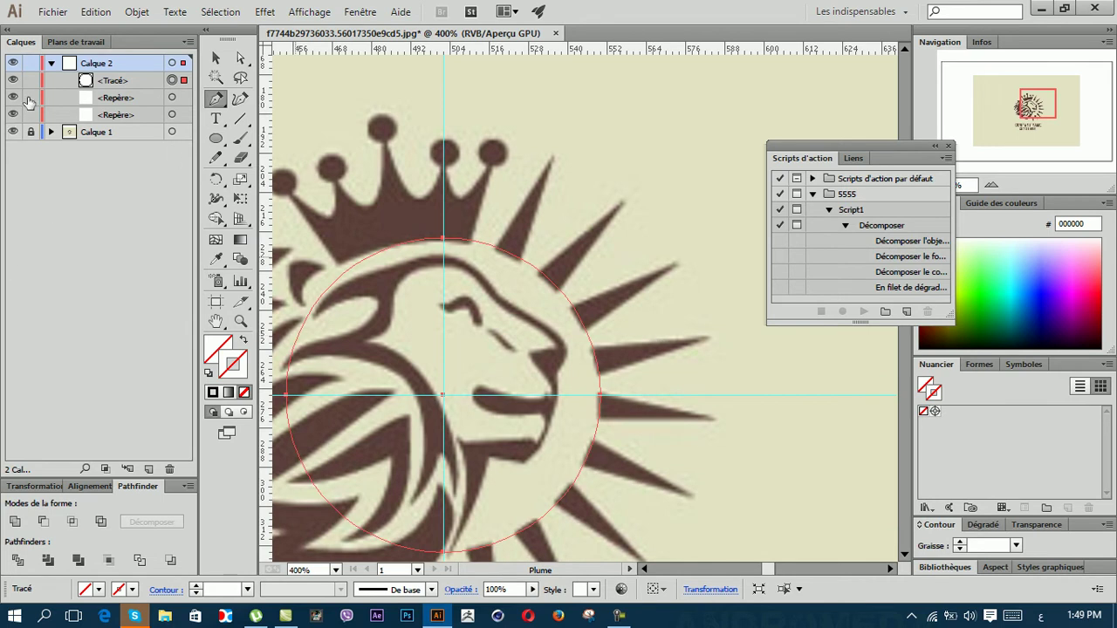
pyautogui.moveTo(31, 97); pyautogui.dragTo(31, 115)
pyautogui.keyDown('ctrl'); pyautogui.click(623, 251); pyautogui.keyUp('ctrl')
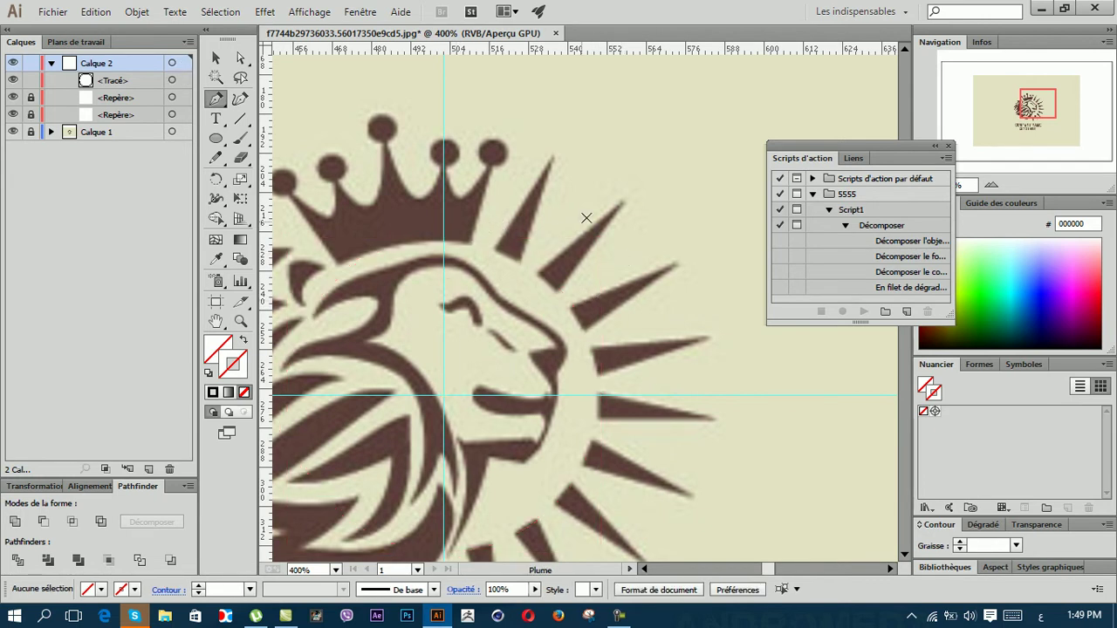
# Step: Trace the sun ray beside the crown as a closed three-point Pen path
pyautogui.click(50, 132)
pyautogui.click(51, 133)
pyautogui.click(550, 158)
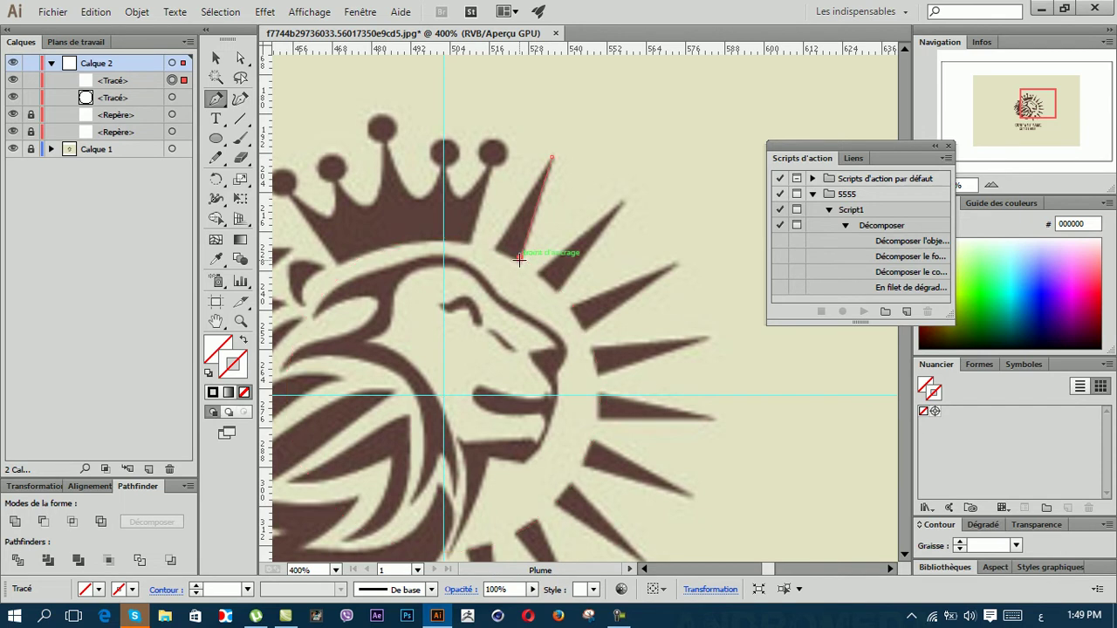
pyautogui.click(519, 259)
pyautogui.click(496, 249)
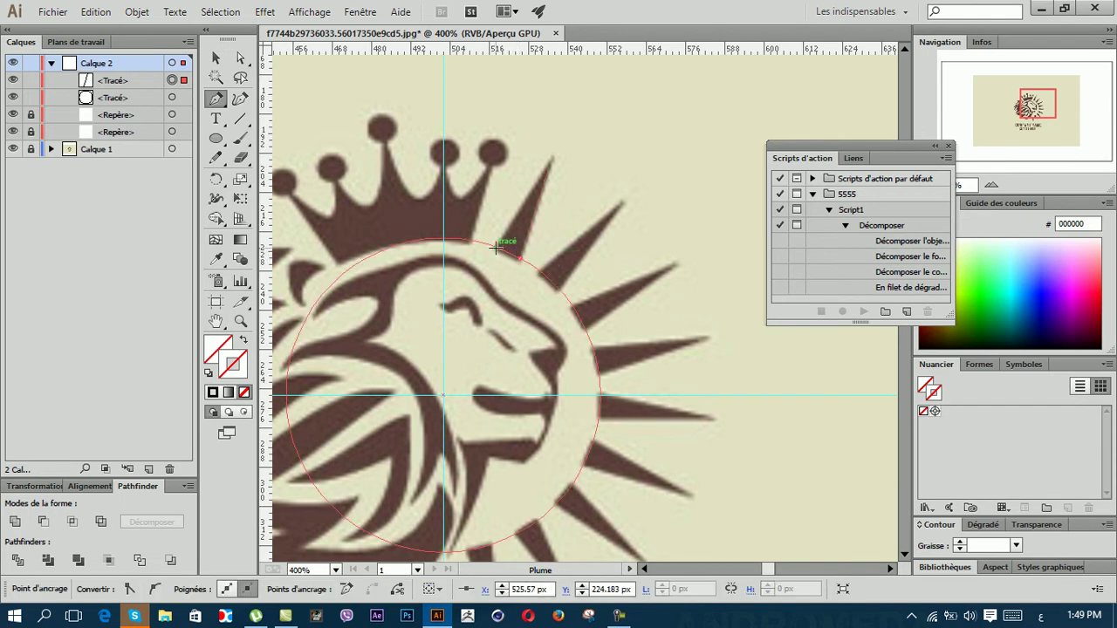
pyautogui.click(551, 158)
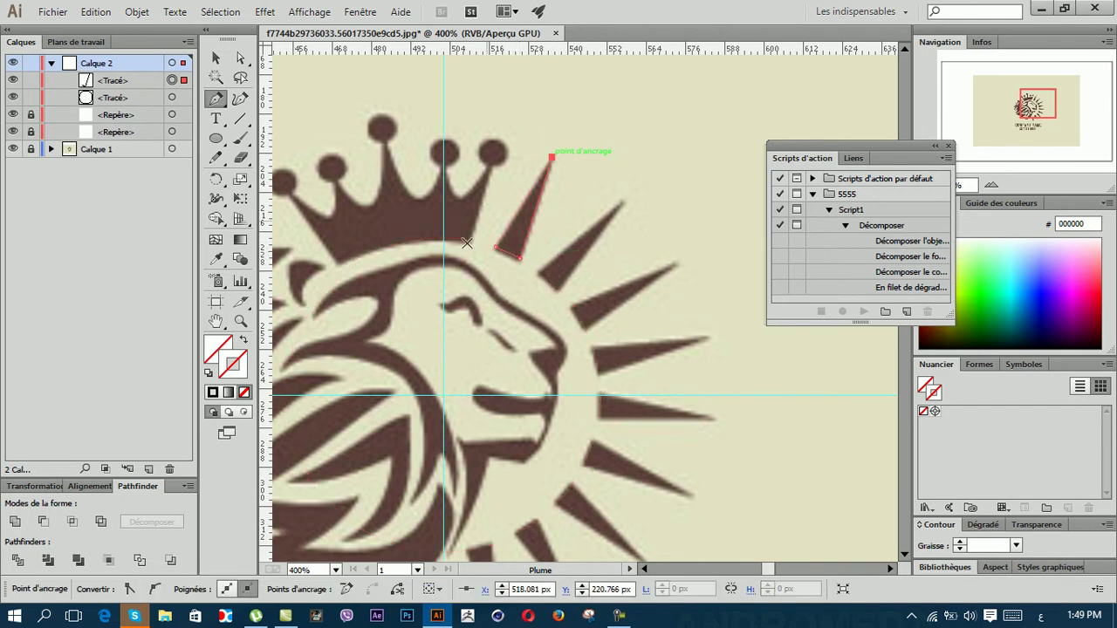
# Step: Move the ray's tip point with Direct Selection (Sélection directe) to match the artwork
pyautogui.scroll(3, 541, 185)
pyautogui.scroll(1, 607, 155)
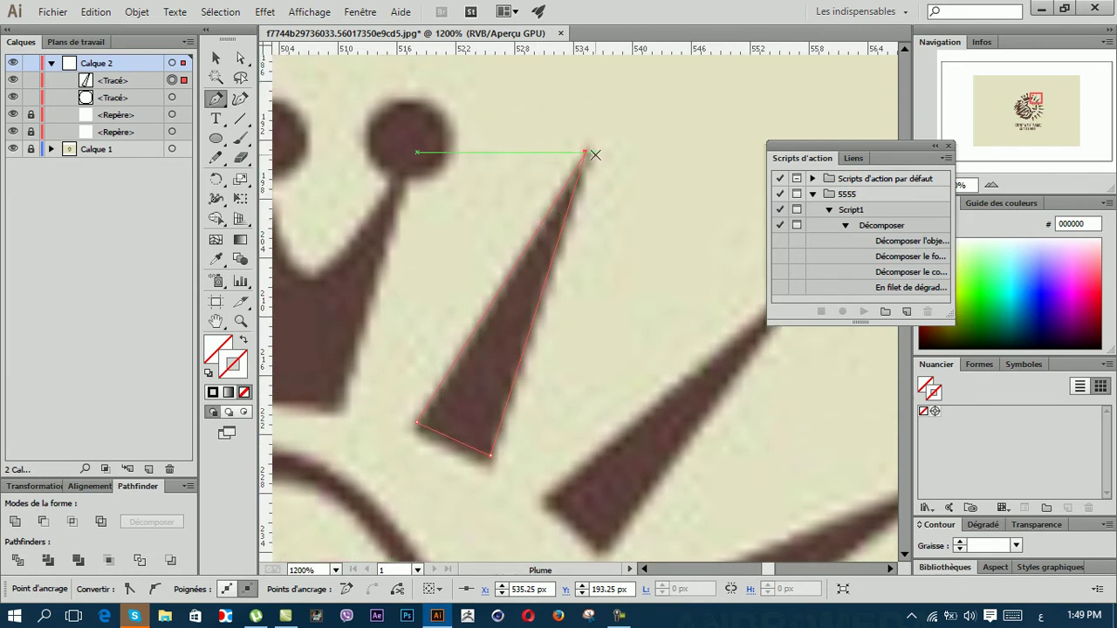
pyautogui.click(240, 57)
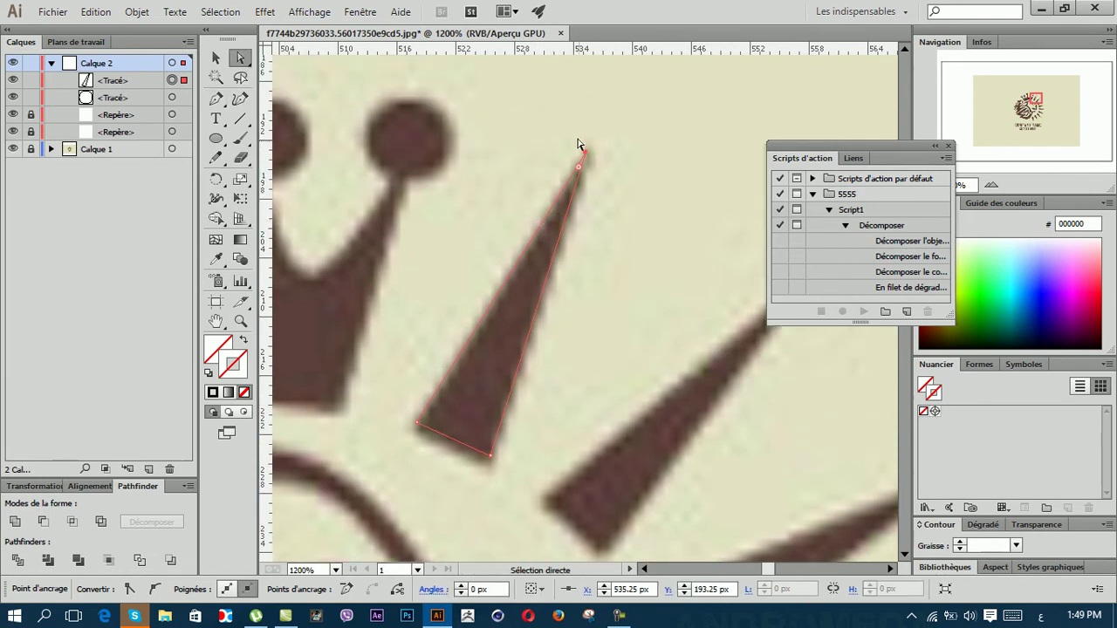
pyautogui.moveTo(578, 139)
pyautogui.mouseDown()
pyautogui.moveTo(630, 199)
pyautogui.moveTo(597, 160)
pyautogui.mouseUp()
pyautogui.click(600, 239)
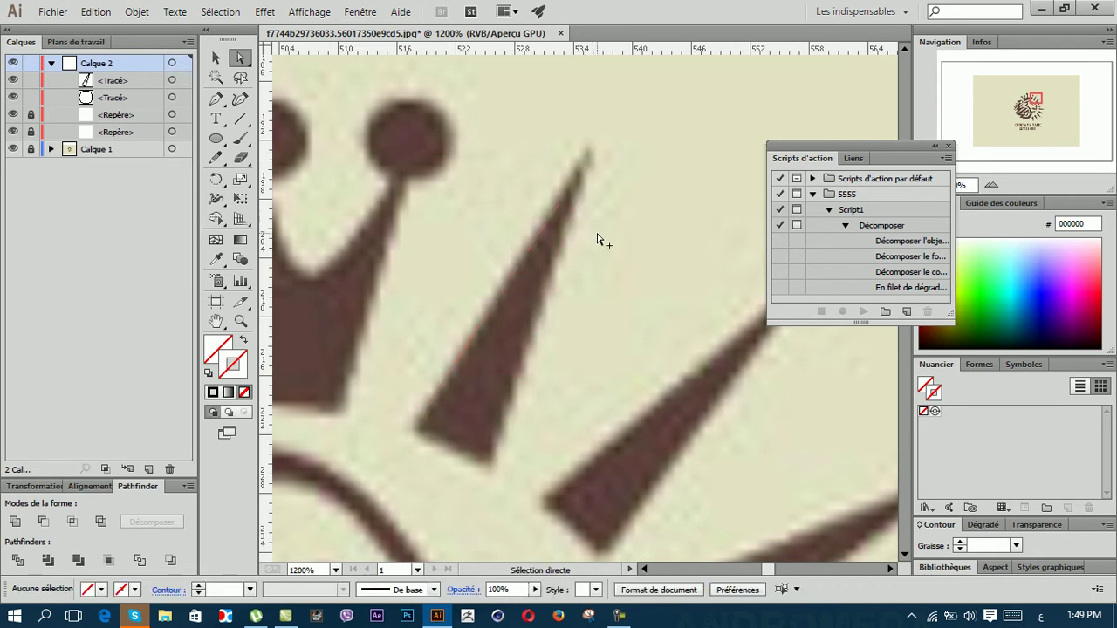
pyautogui.scroll(-4, 593, 234)
# Step: Swap fill and stroke so the ray triangle is filled solid black
pyautogui.click(566, 281)
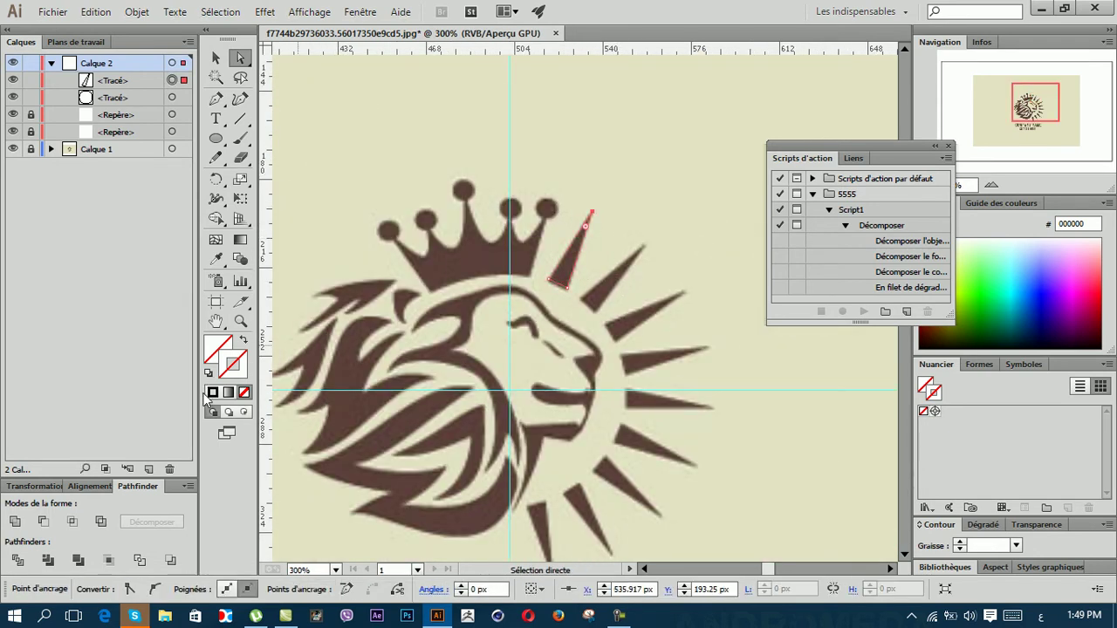
pyautogui.click(242, 341)
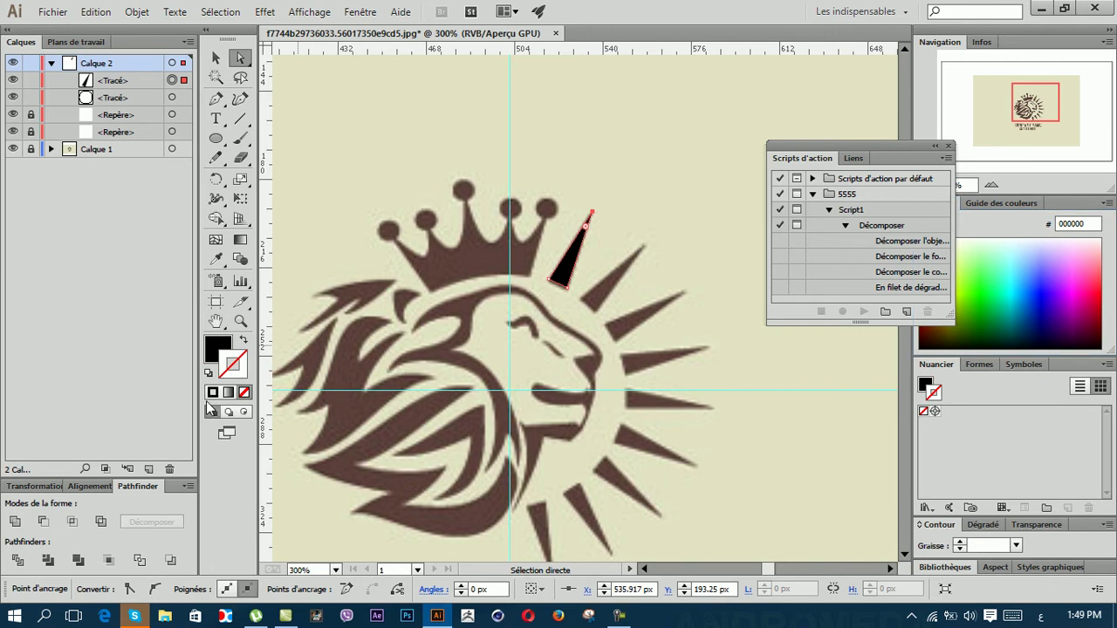
pyautogui.click(709, 226)
pyautogui.moveTo(539, 161); pyautogui.dragTo(686, 340)
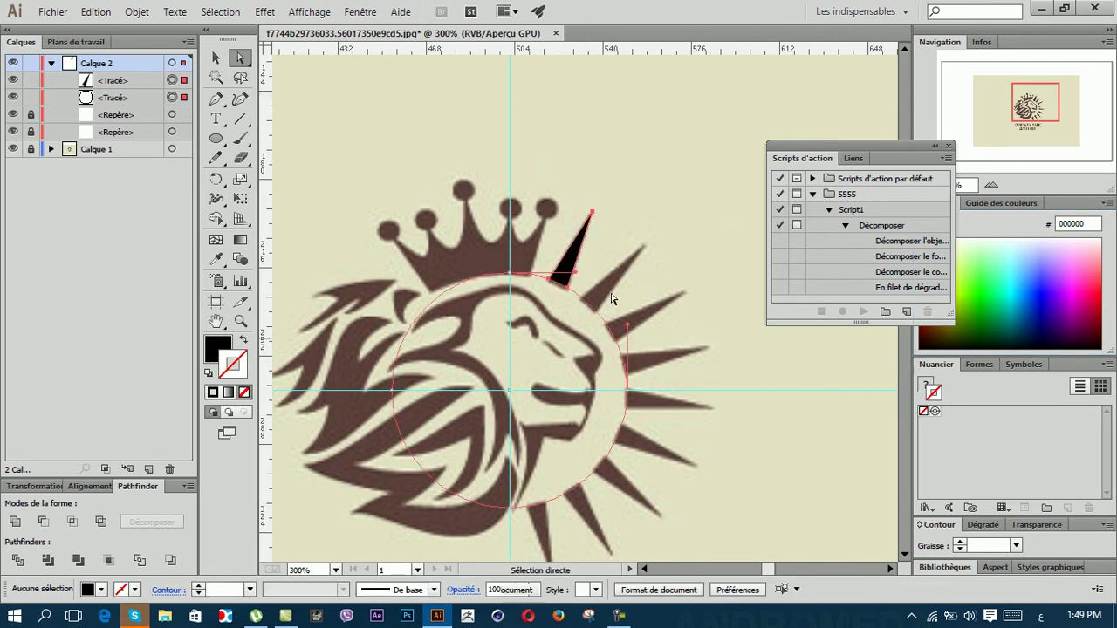
# Step: Rotate-copy the black ray 342° around the circle's centre using the Rotate tool
pyautogui.click(566, 260)
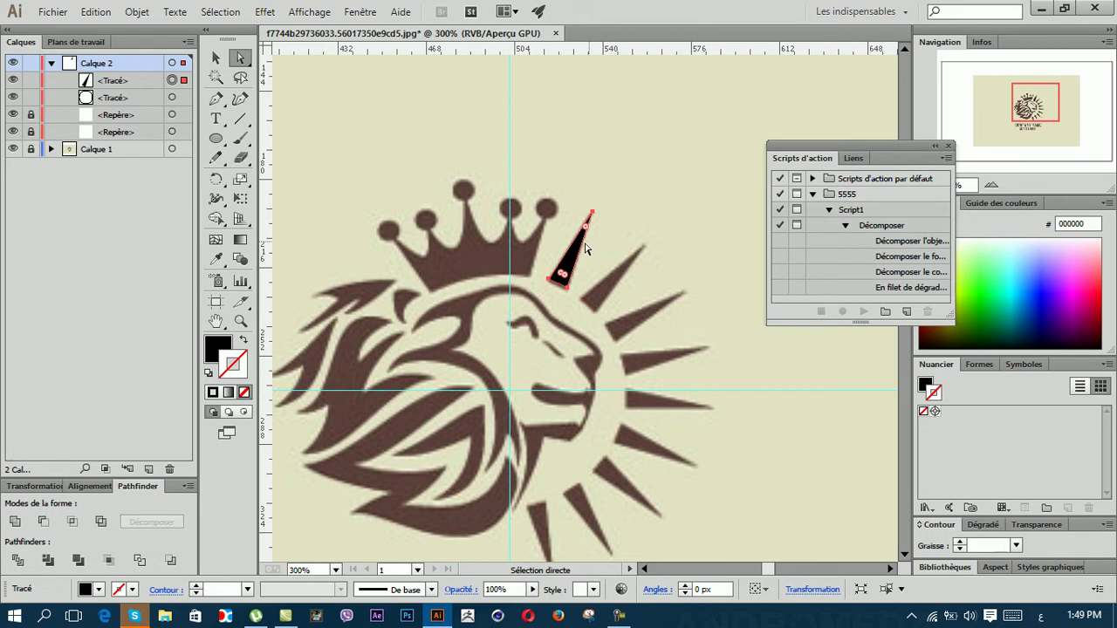
pyautogui.click(216, 181)
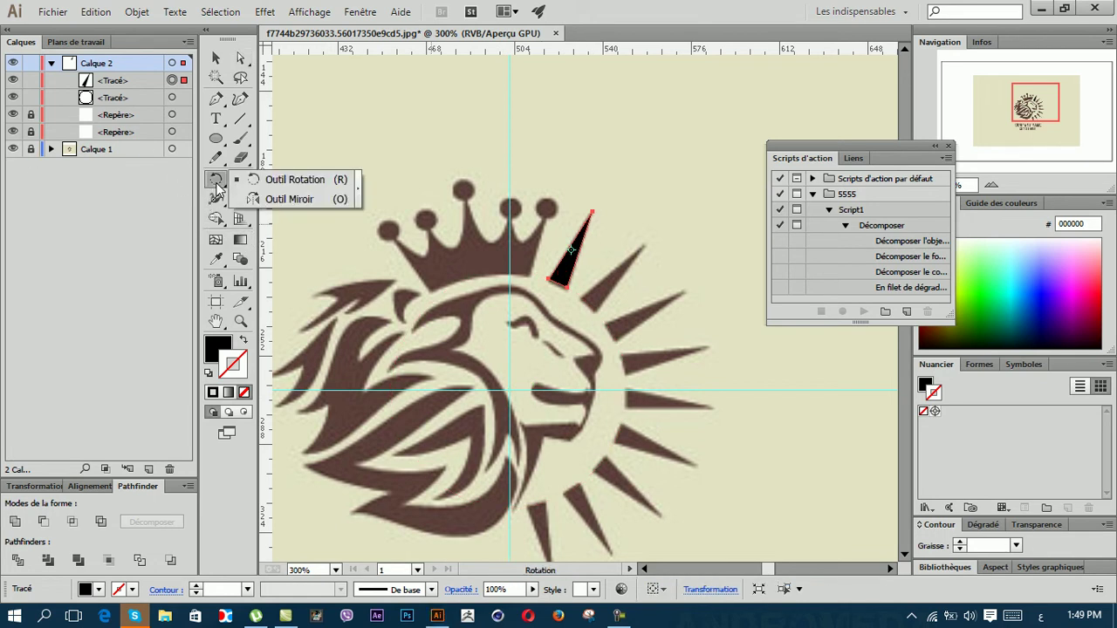
pyautogui.click(214, 181)
pyautogui.press('alt')
pyautogui.press('alt')
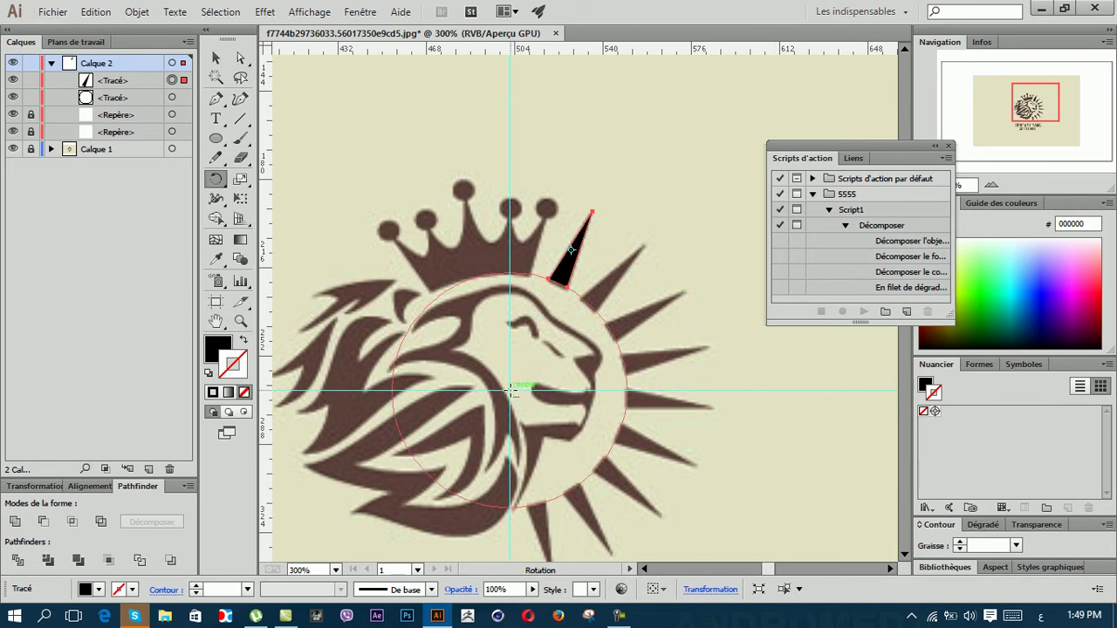
pyautogui.keyDown('alt'); pyautogui.click(511, 390); pyautogui.keyUp('alt')
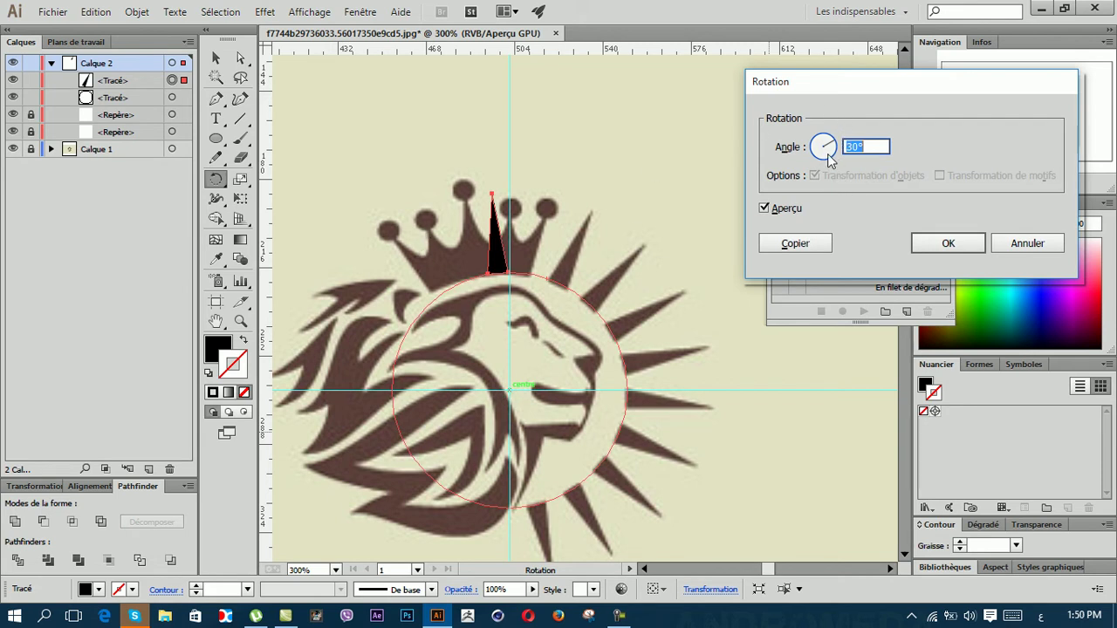
pyautogui.moveTo(831, 142)
pyautogui.mouseDown()
pyautogui.moveTo(819, 148)
pyautogui.moveTo(833, 163)
pyautogui.moveTo(835, 149)
pyautogui.mouseUp()
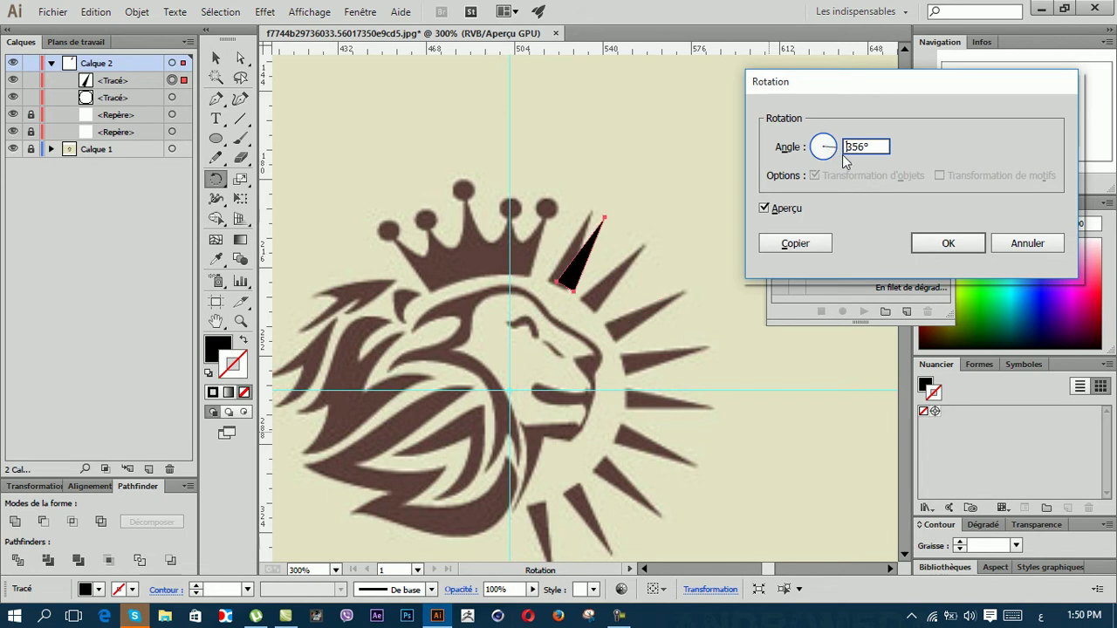
pyautogui.press('Up')
pyautogui.press('Up')
pyautogui.press('Up')
pyautogui.press('Up')
pyautogui.press('Down')
pyautogui.press('Down')
pyautogui.press('Down')
pyautogui.press('Down')
pyautogui.press('Down')
pyautogui.press('Down')
pyautogui.press('Down')
pyautogui.press('Down')
pyautogui.press('Down')
pyautogui.press('Down')
pyautogui.press('Down')
pyautogui.press('Down')
pyautogui.press('Down')
pyautogui.press('Down')
pyautogui.press('Down')
pyautogui.press('Down')
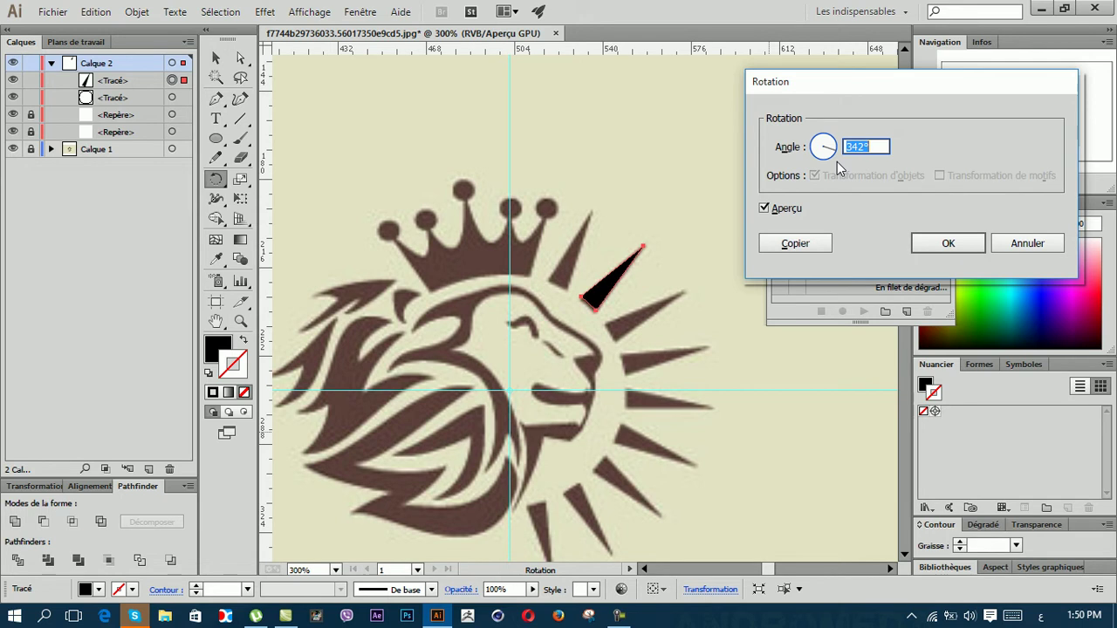
pyautogui.click(796, 244)
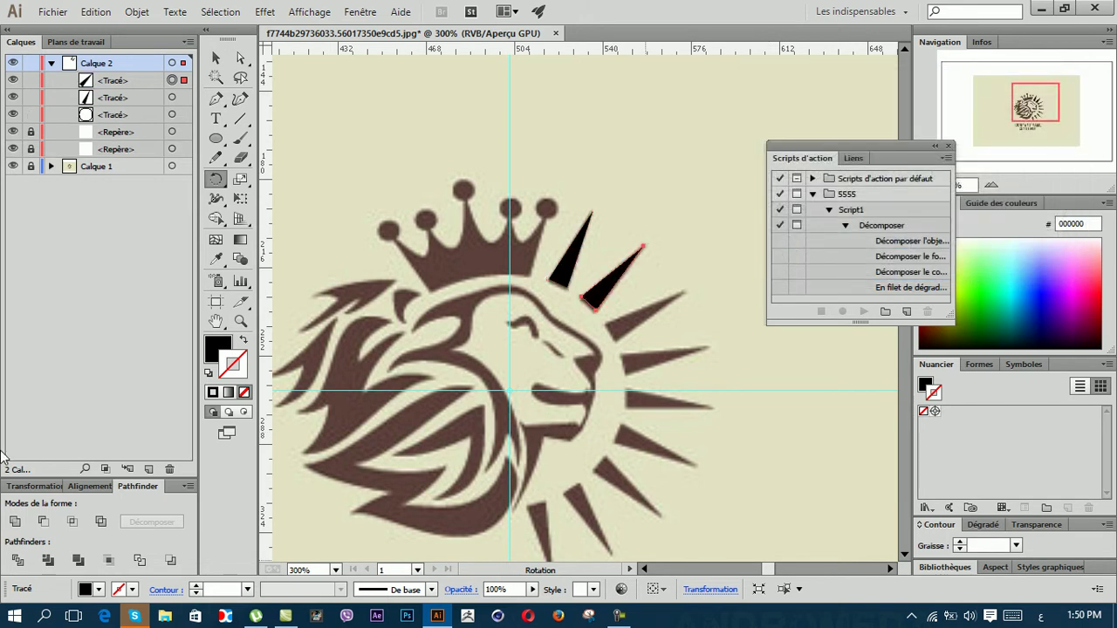
# Step: Repeat the rotate-copy with Ctrl+D to arc the black rays down past the chin
pyautogui.hotkey('ctrl', 'd')
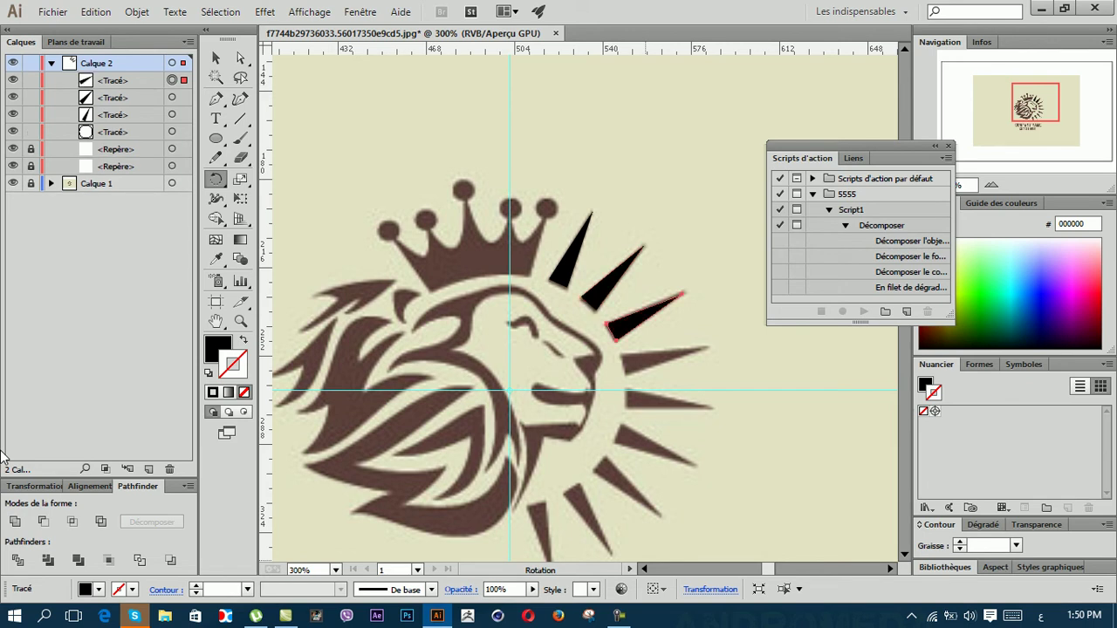
pyautogui.hotkey('ctrl', 'd')
pyautogui.hotkey('ctrl', 'd')
pyautogui.hotkey('ctrl', 'd')
pyautogui.hotkey('ctrl', 'd')
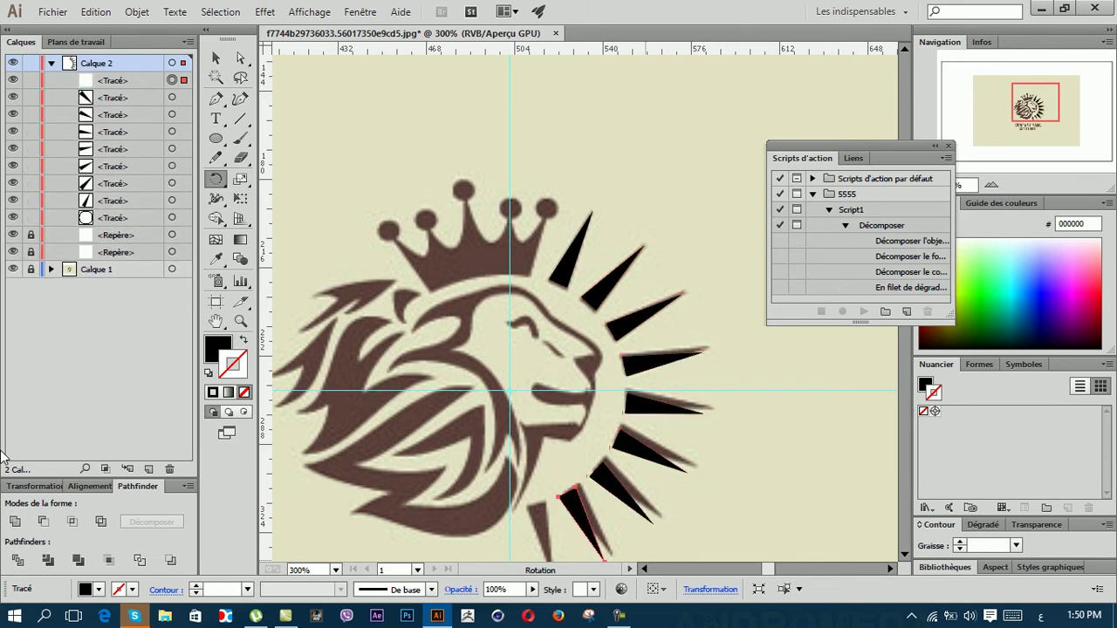
pyautogui.hotkey('ctrl', 'd')
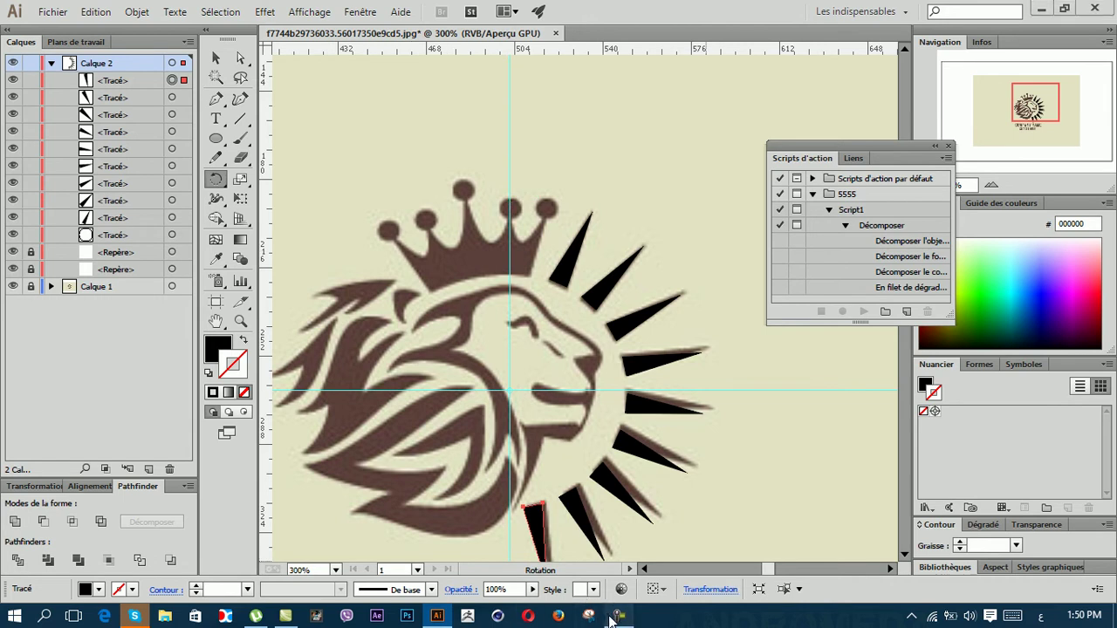
# Step: Lock Calque 2 and collapse it in the Layers panel
pyautogui.press('ctrl')
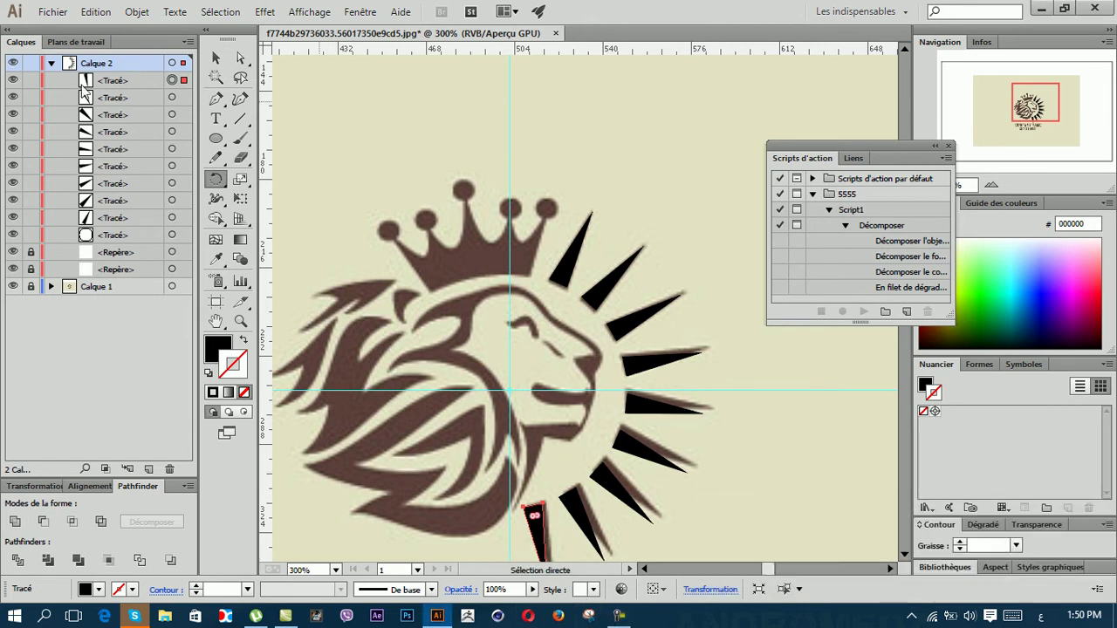
pyautogui.click(31, 62)
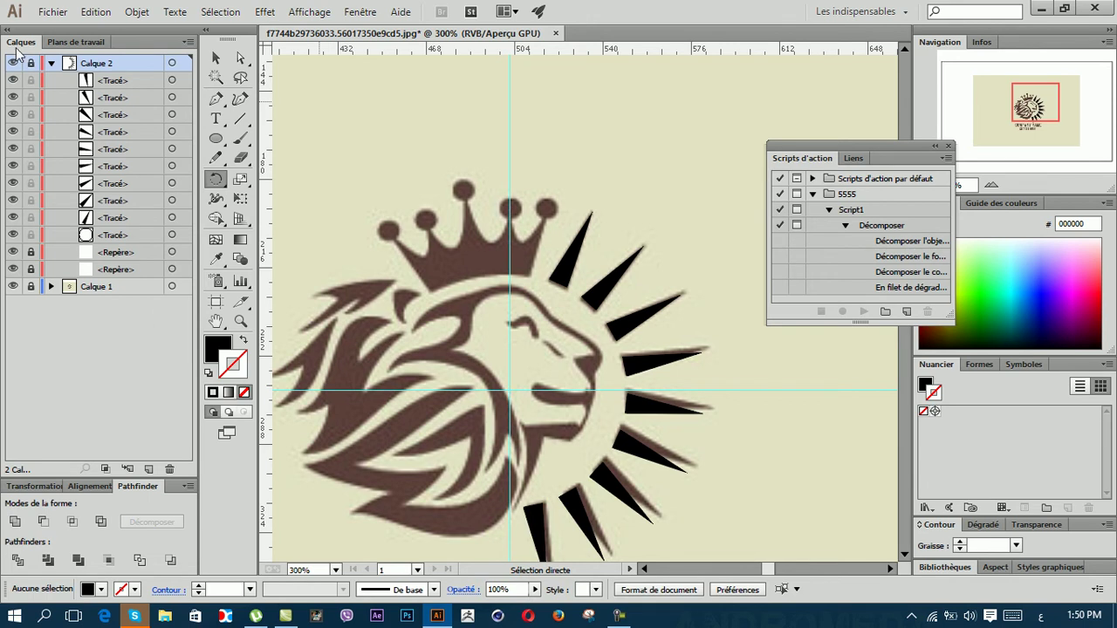
pyautogui.click(51, 64)
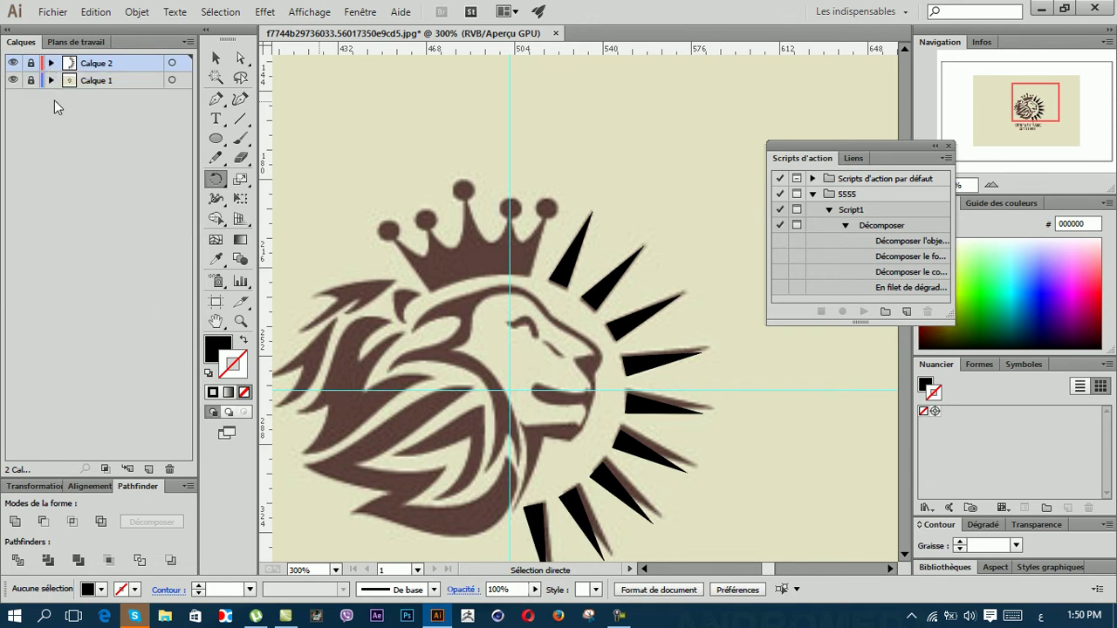
# Step: Add layer Calque 3, pick the Ellipse tool, and zoom in on the crown
pyautogui.click(149, 470)
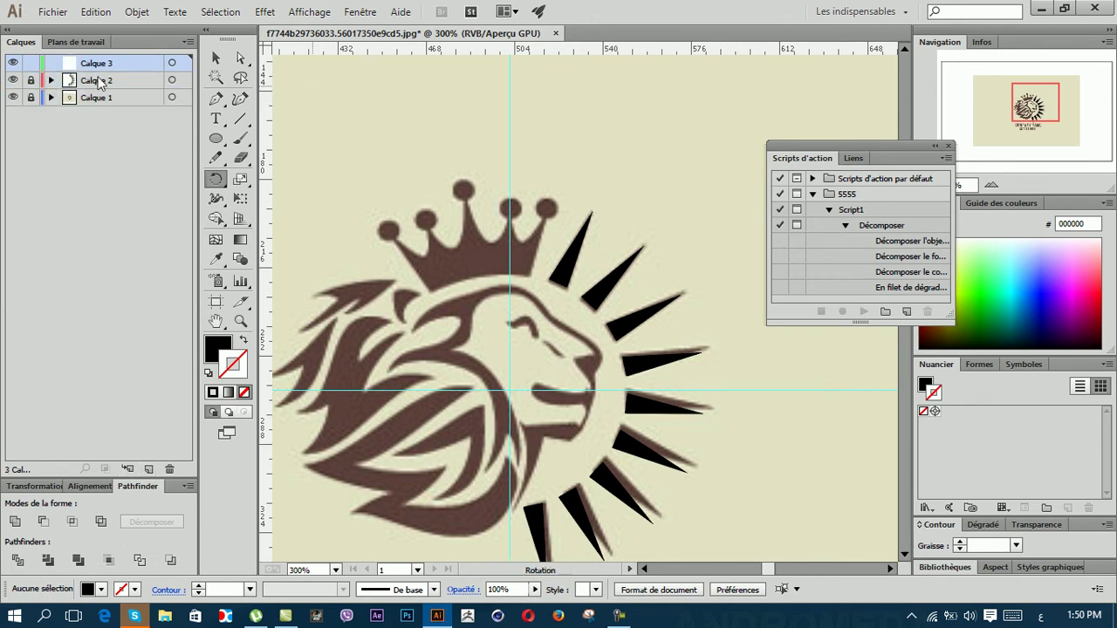
pyautogui.click(218, 145)
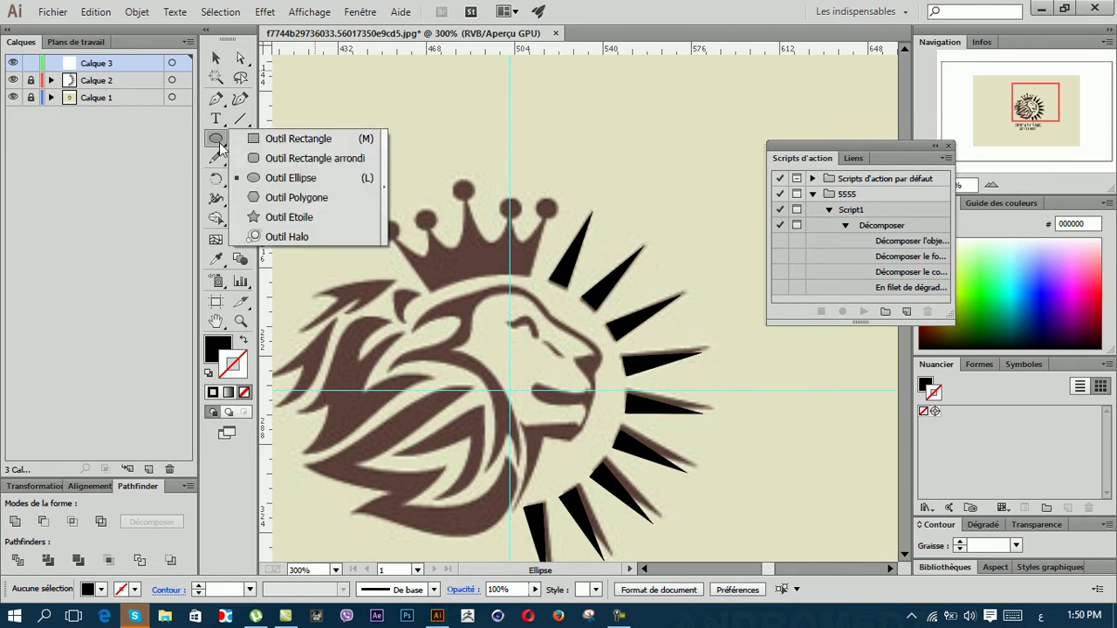
pyautogui.click(292, 179)
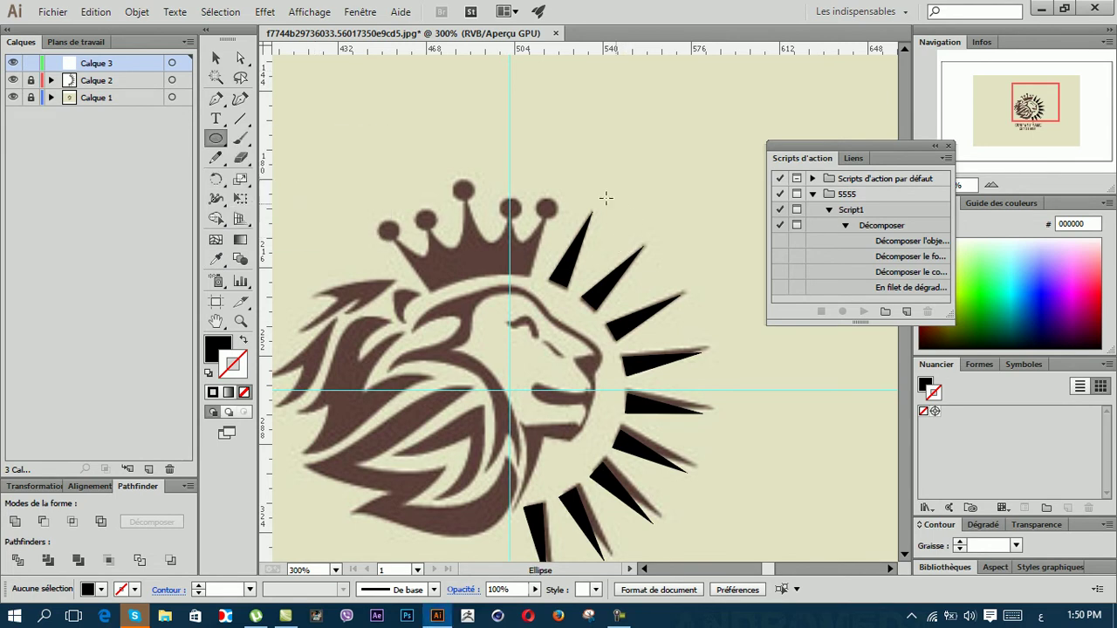
pyautogui.scroll(3, 424, 197)
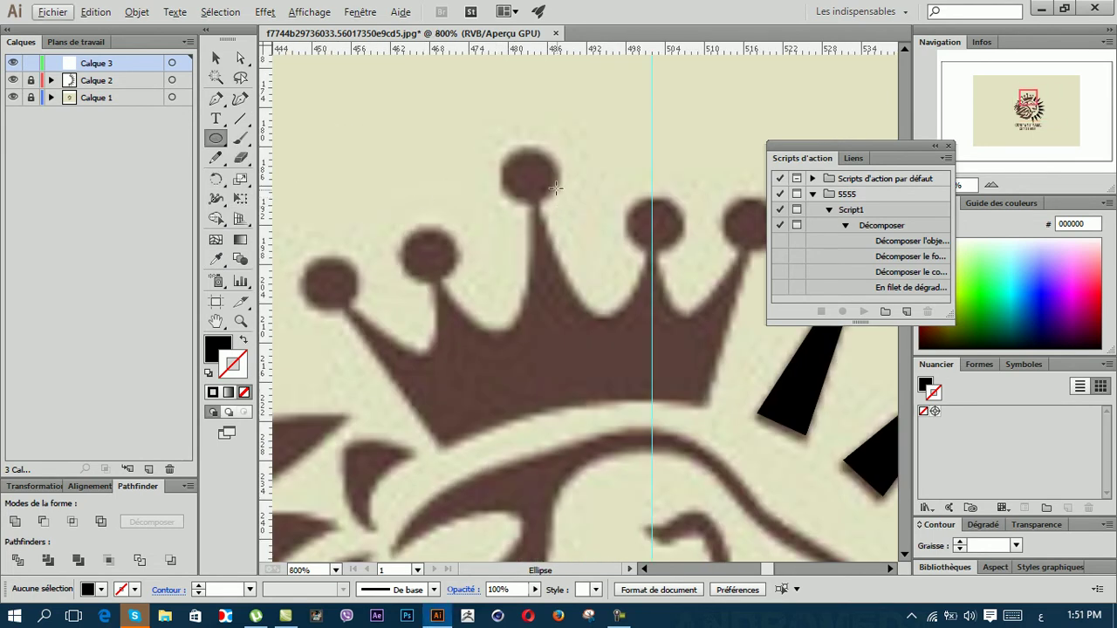
pyautogui.scroll(-2, 529, 178)
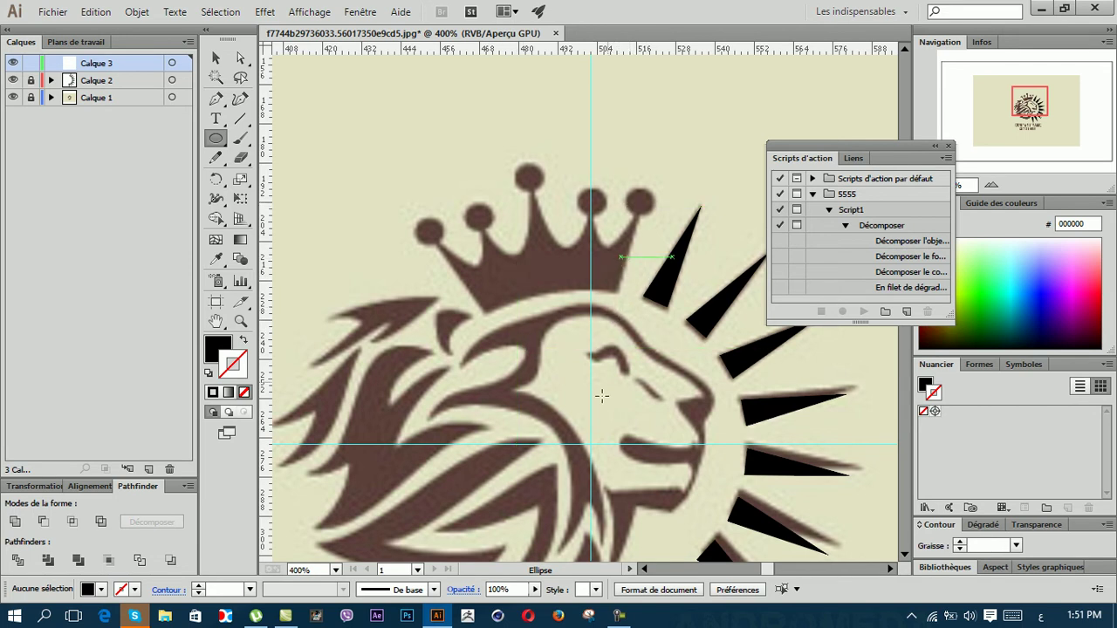
pyautogui.scroll(1, 524, 178)
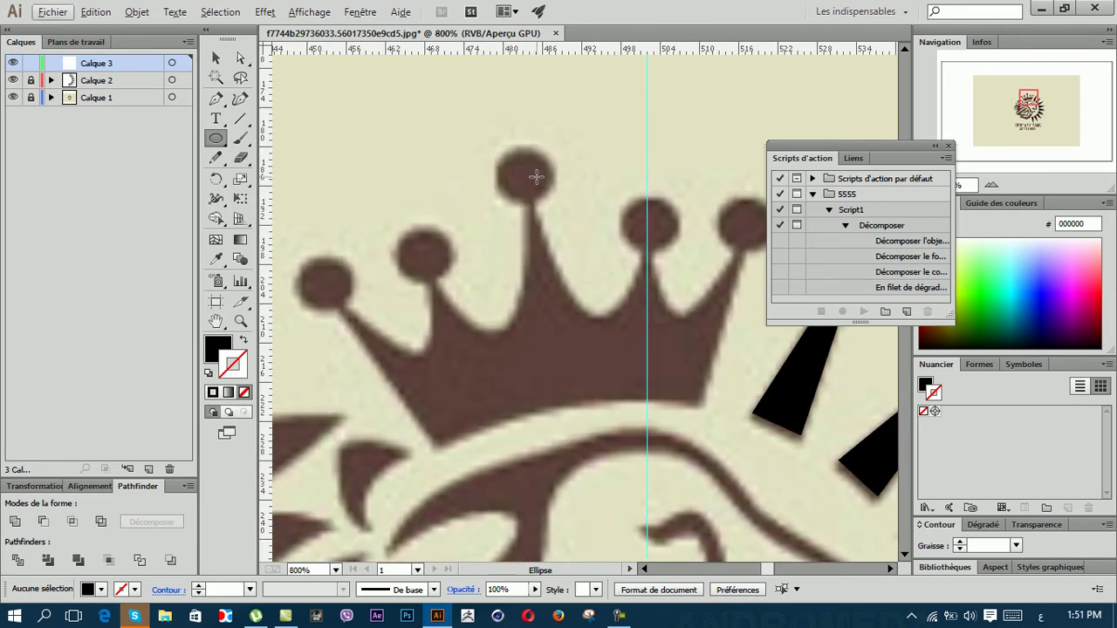
pyautogui.scroll(-1, 531, 179)
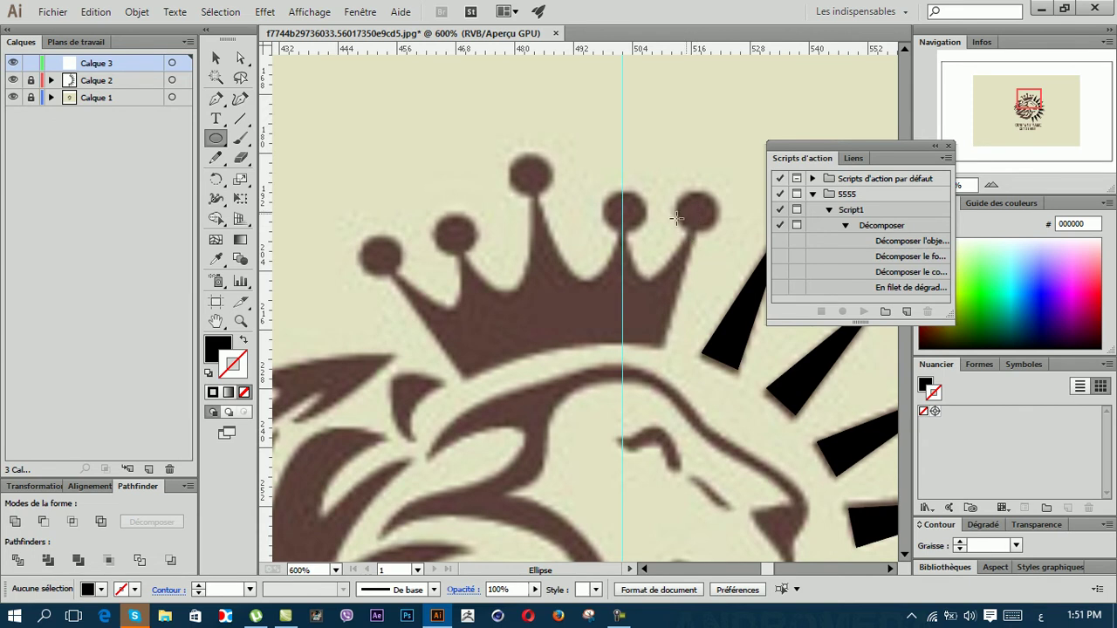
pyautogui.scroll(-2, 572, 240)
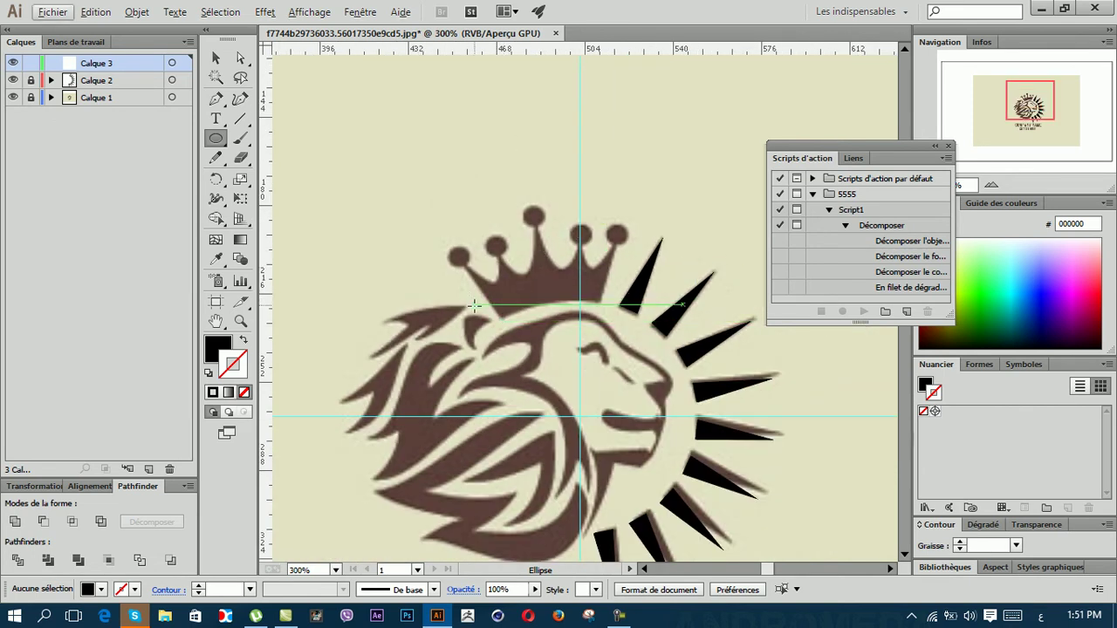
pyautogui.scroll(3, 451, 271)
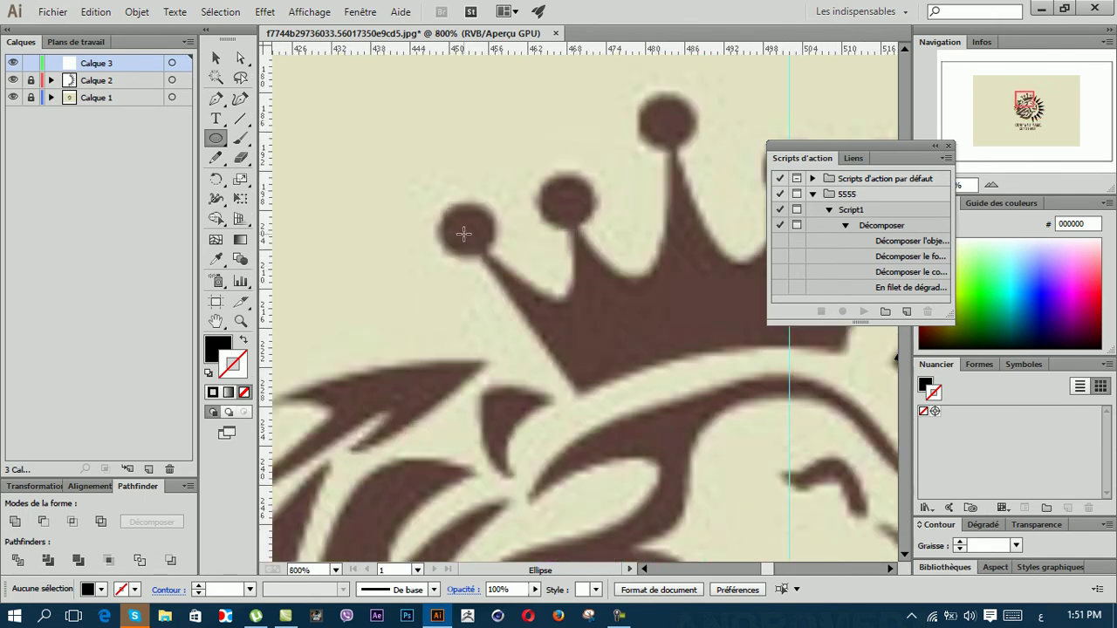
pyautogui.scroll(-2, 504, 240)
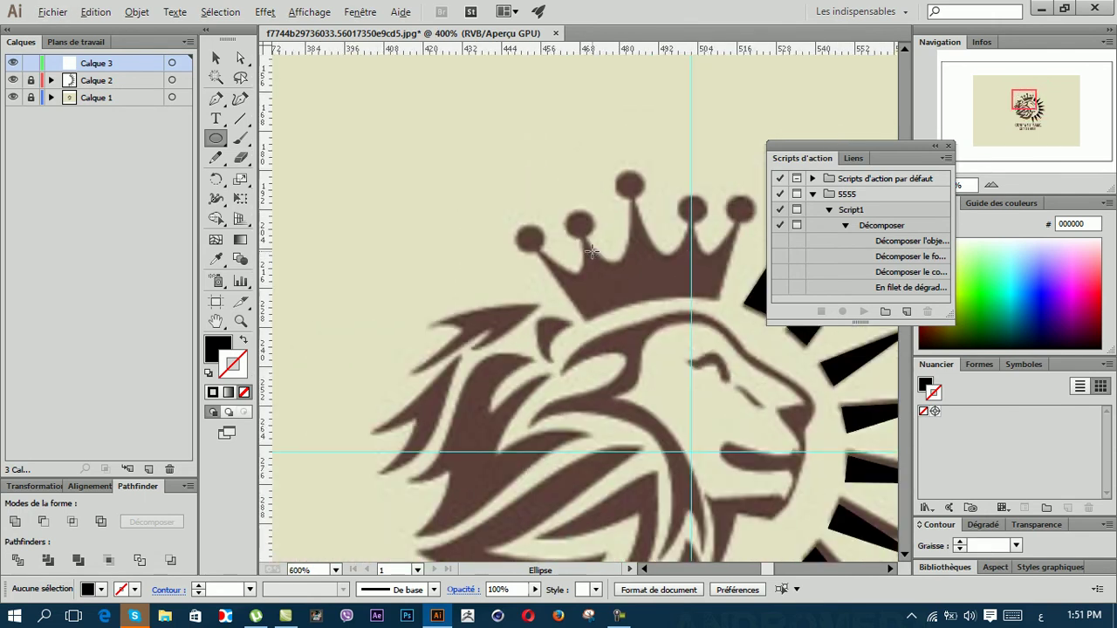
pyautogui.scroll(2, 587, 184)
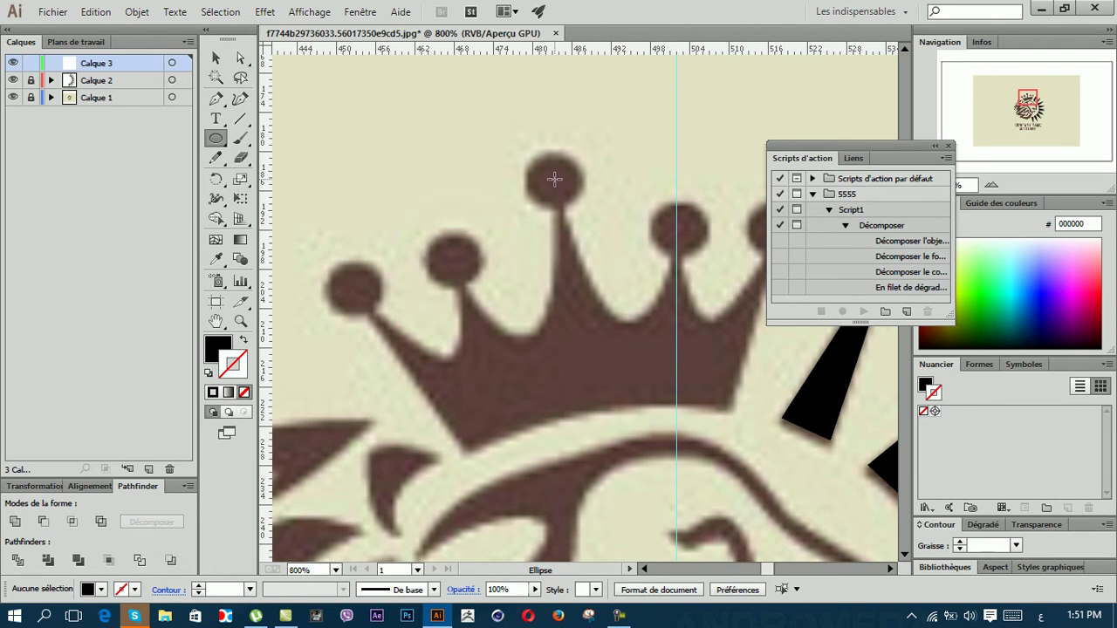
# Step: Draw a black circle over the crown's centre ball and Alt-drag a copy onto the right ball
pyautogui.moveTo(554, 179); pyautogui.dragTo(581, 160)
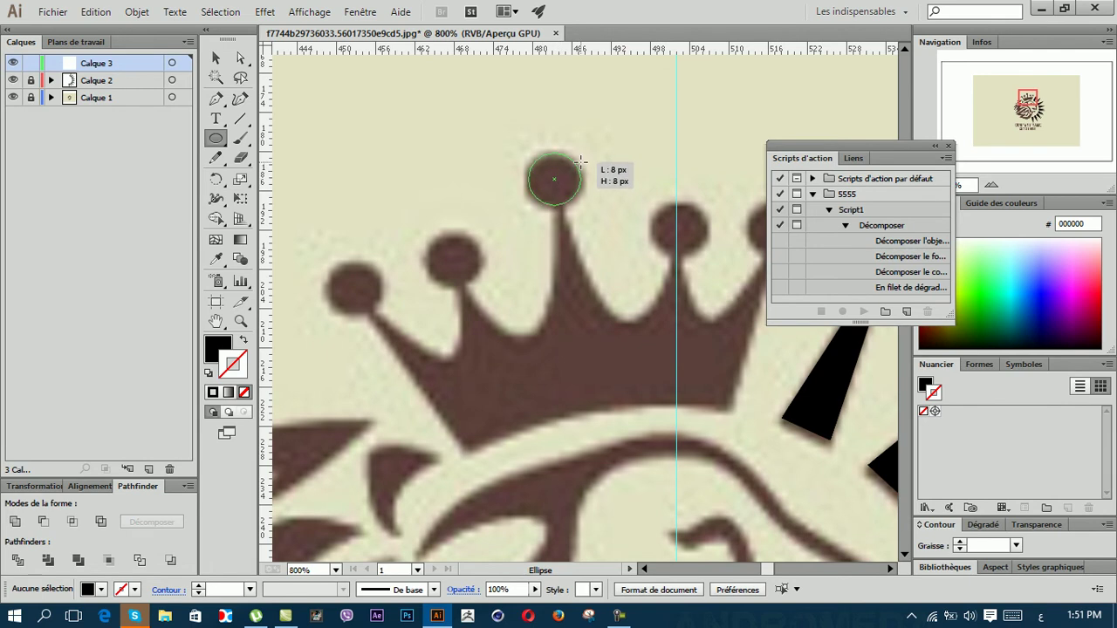
pyautogui.hscroll(2, 559, 318)
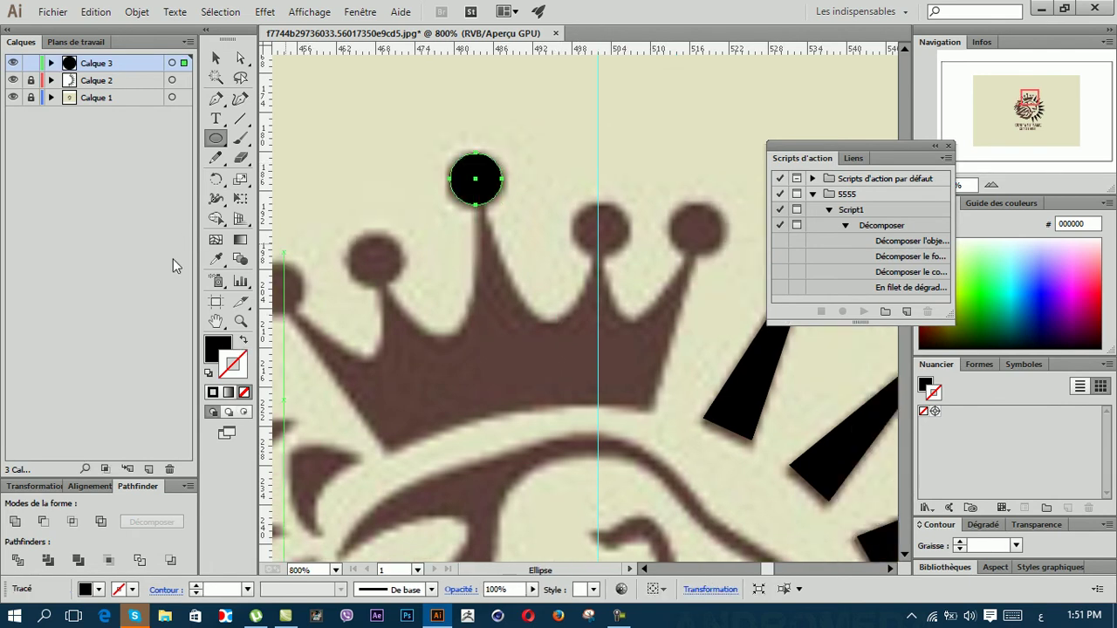
pyautogui.click(216, 58)
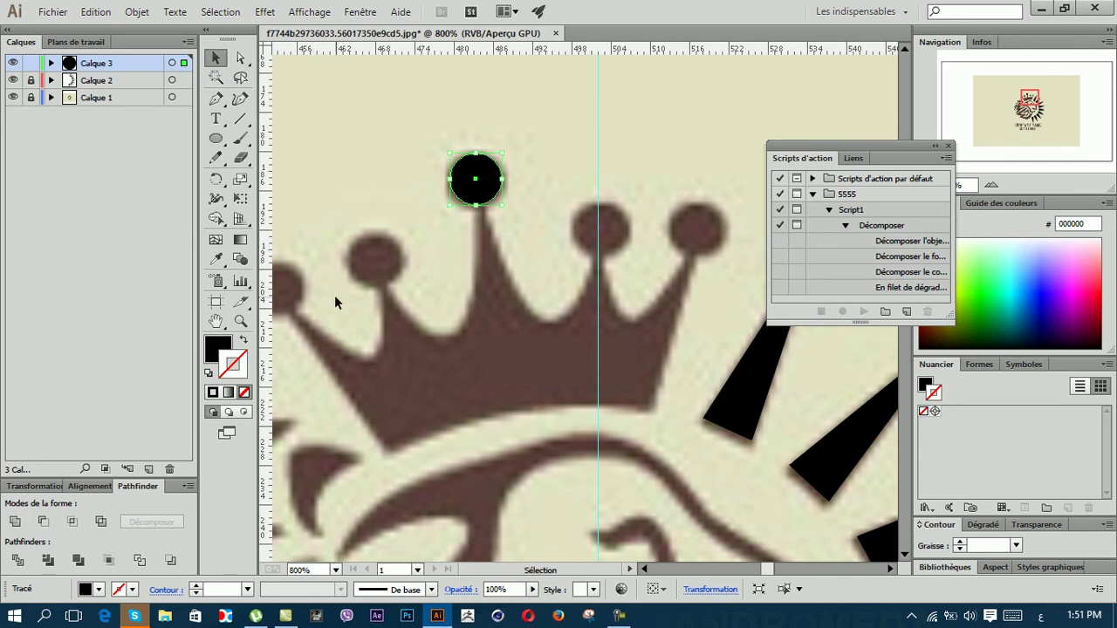
pyautogui.click(485, 194)
pyautogui.moveTo(485, 194)
pyautogui.mouseDown()
pyautogui.moveTo(611, 244)
pyautogui.moveTo(707, 240)
pyautogui.mouseUp()
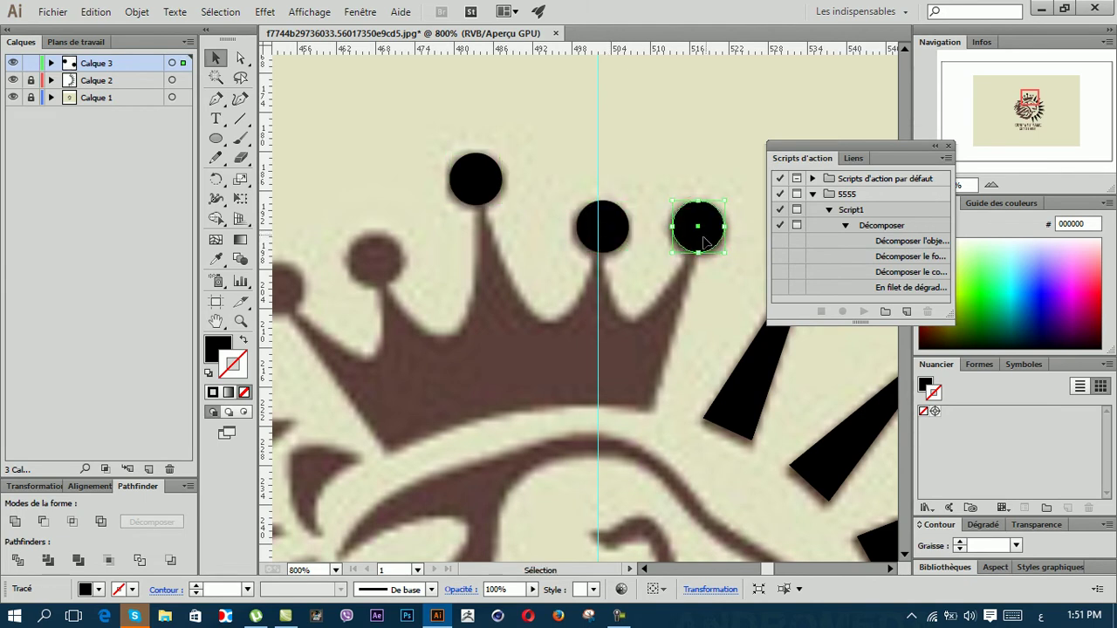
pyautogui.moveTo(406, 259); pyautogui.dragTo(427, 240)
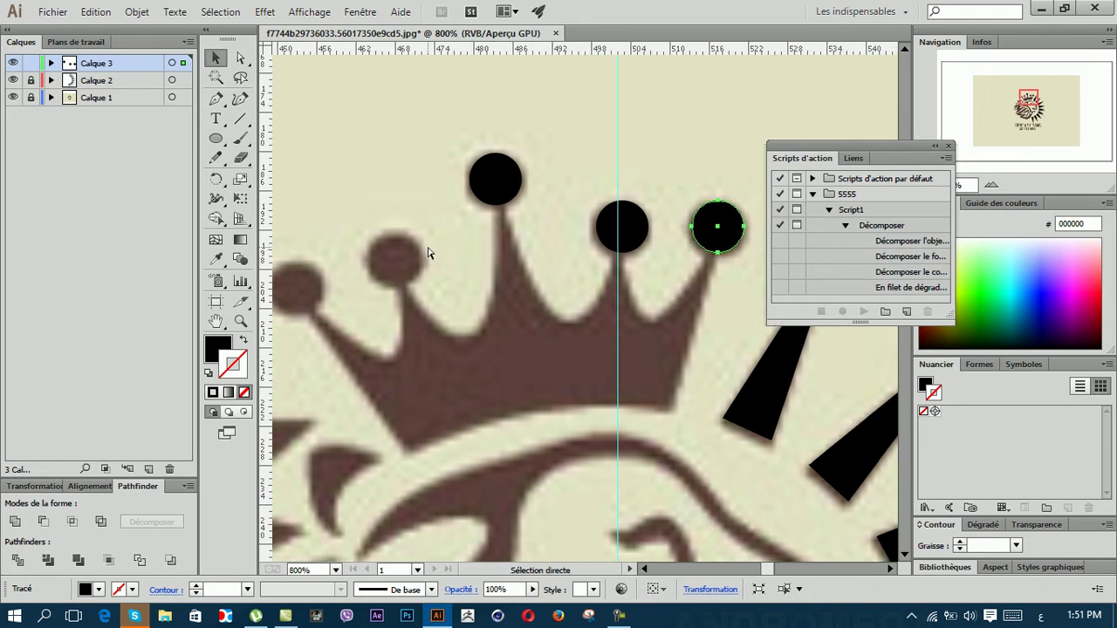
# Step: Select the two right-hand crown circles and choose the Reflect tool
pyautogui.moveTo(216, 180); pyautogui.dragTo(270, 202)
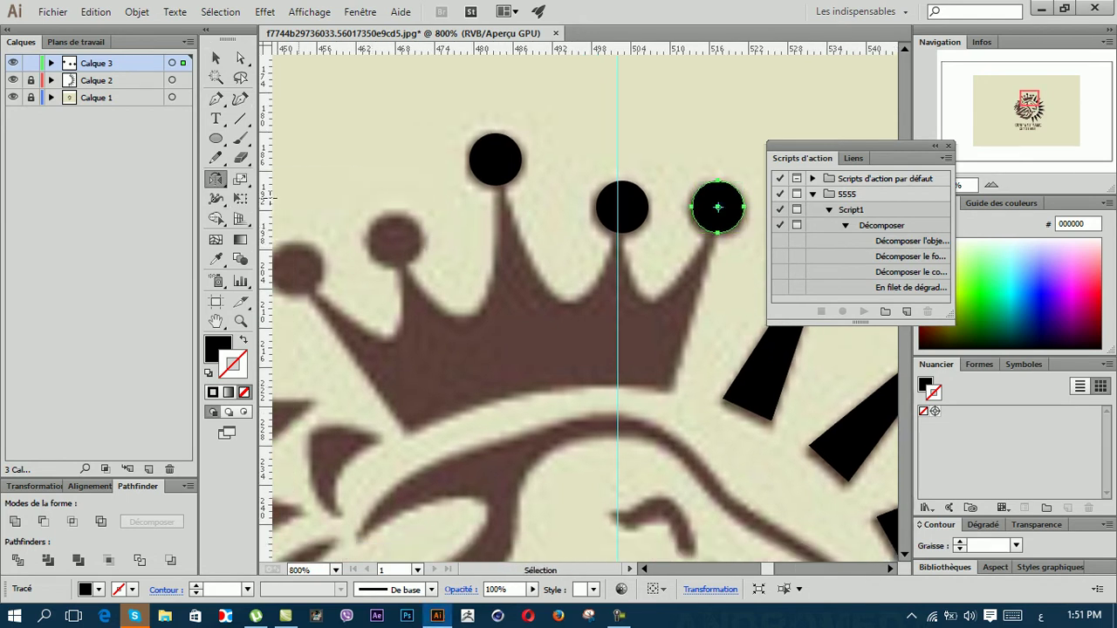
pyautogui.click(221, 61)
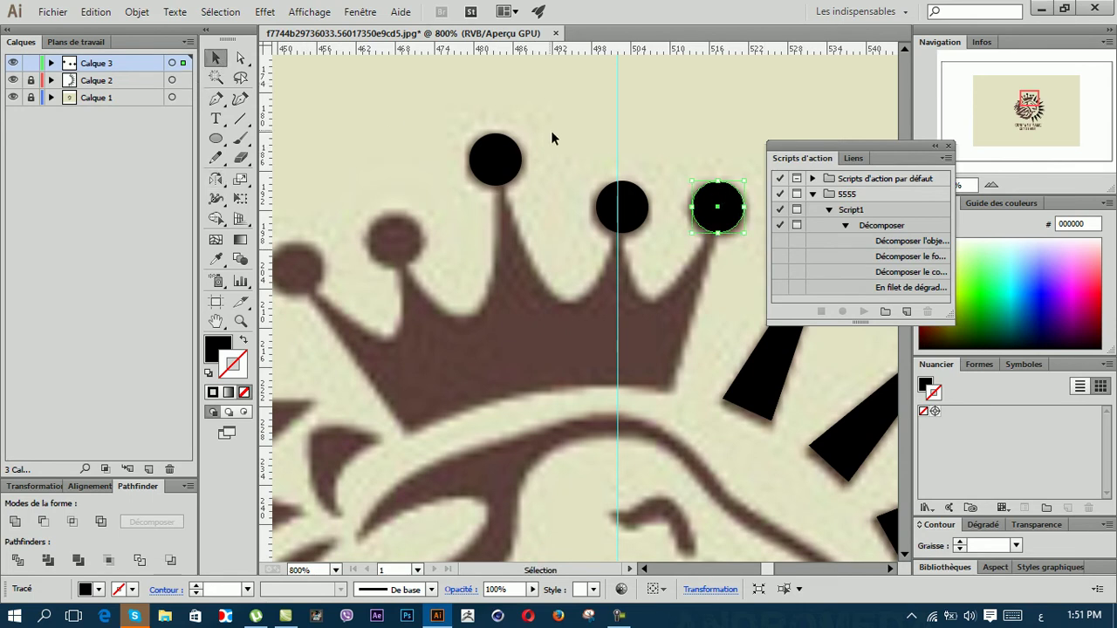
pyautogui.moveTo(576, 145); pyautogui.dragTo(748, 237)
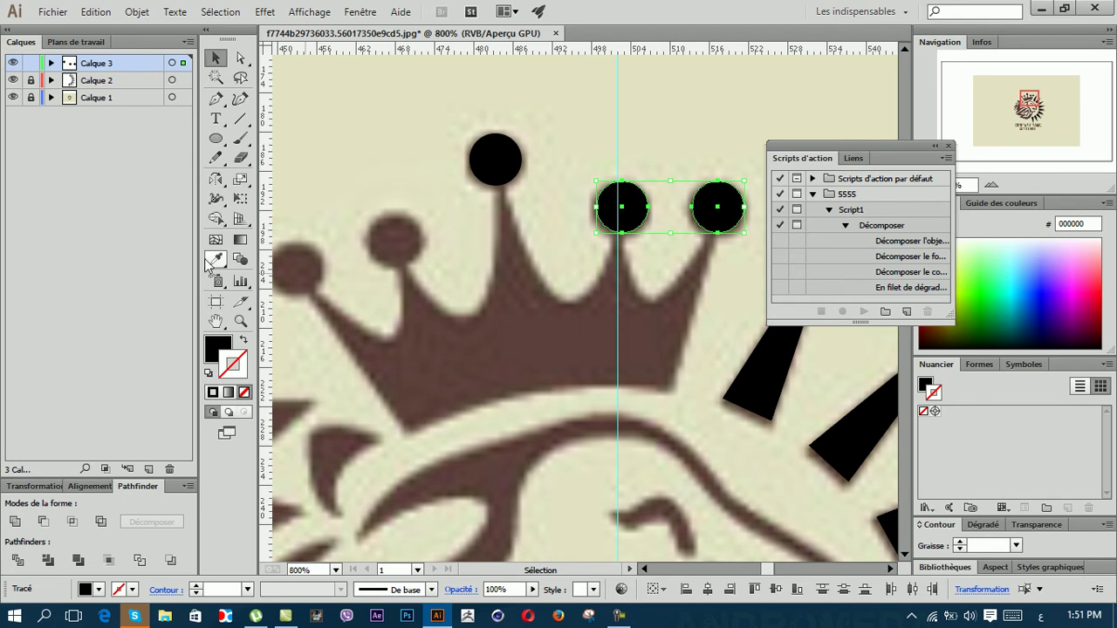
pyautogui.click(216, 178)
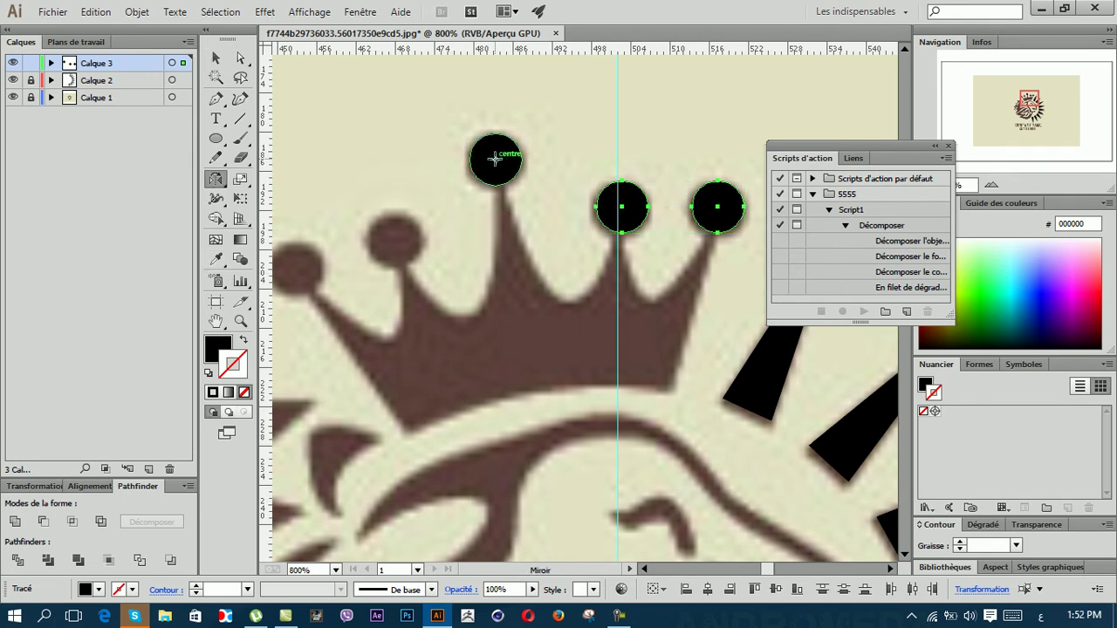
# Step: Mirror-copy the two right crown circles across a 98° axis onto the left crown tips
pyautogui.keyDown('alt'); pyautogui.click(495, 158); pyautogui.keyUp('alt')
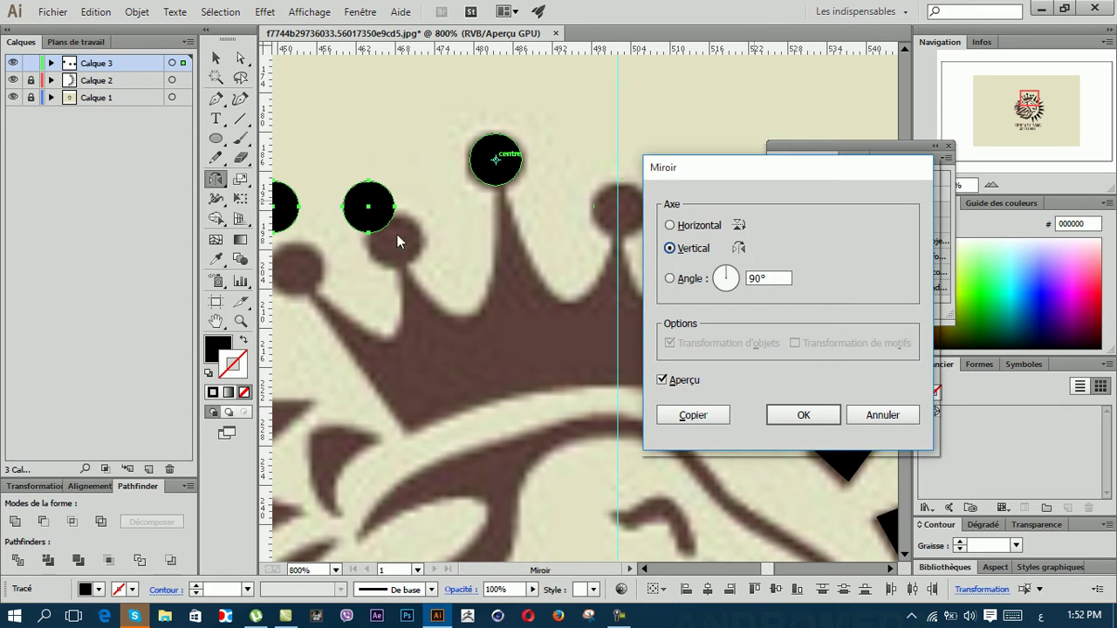
pyautogui.click(724, 275)
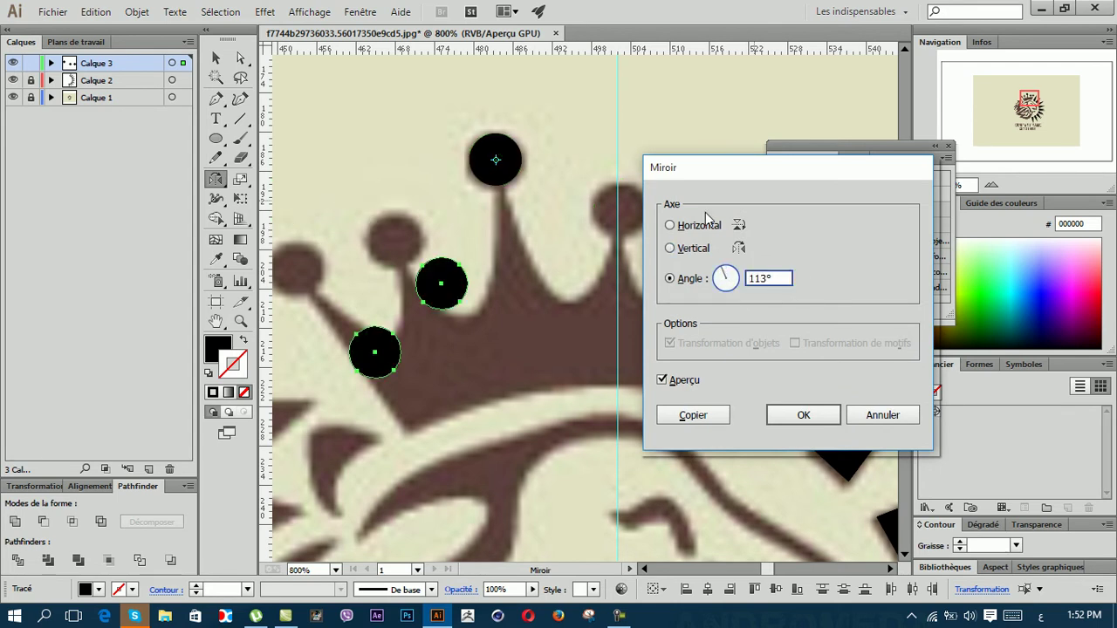
pyautogui.moveTo(739, 168); pyautogui.dragTo(912, 138)
pyautogui.moveTo(902, 249); pyautogui.dragTo(902, 245)
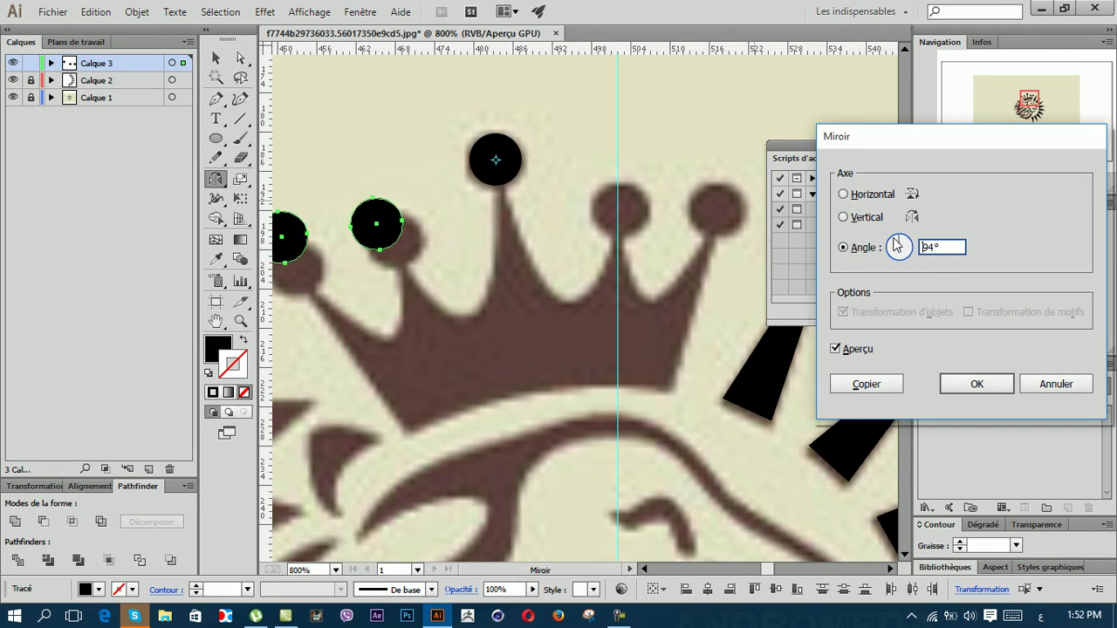
pyautogui.press('Up')
pyautogui.press('Up')
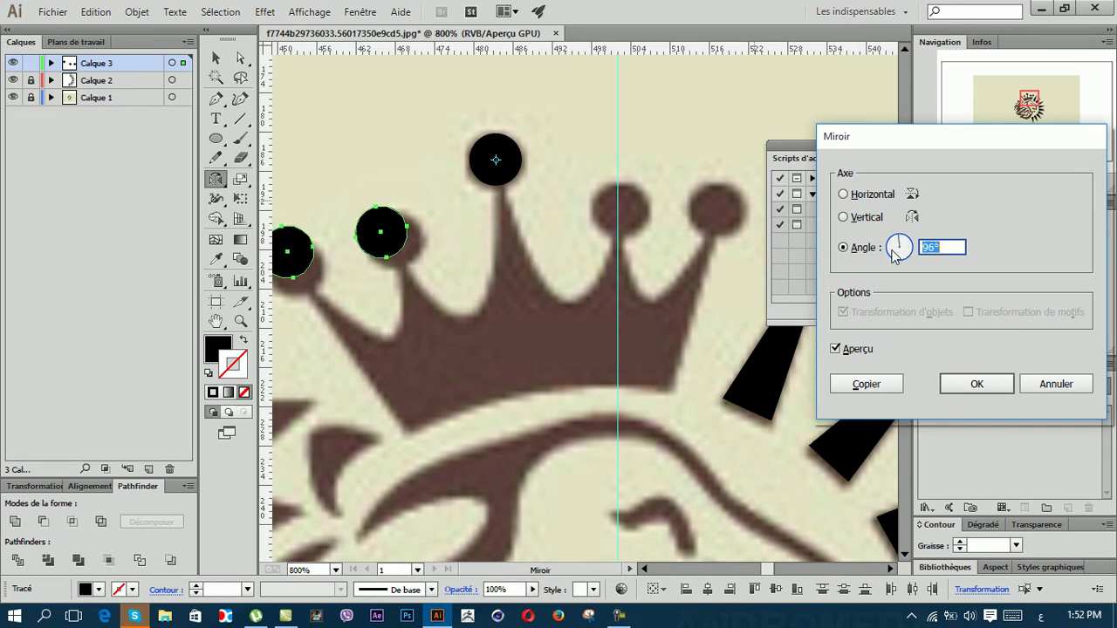
pyautogui.press('Up')
pyautogui.press('Up')
pyautogui.press('Up')
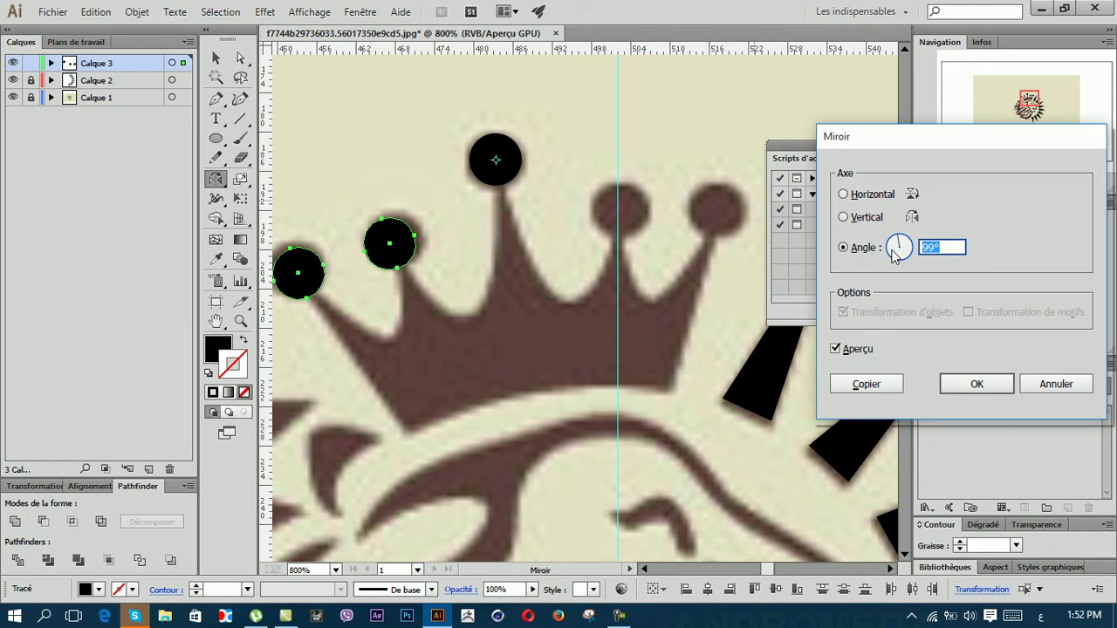
pyautogui.click(862, 385)
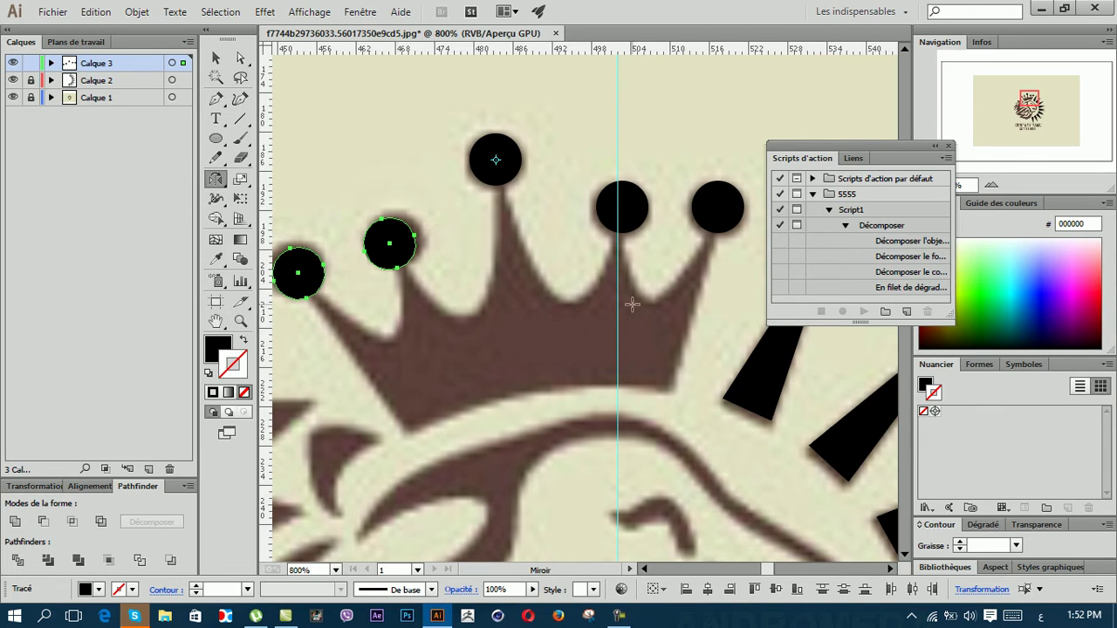
# Step: Draw a straight Pen line from the rightmost crown ball to the crown's lower right corner
pyautogui.click(216, 98)
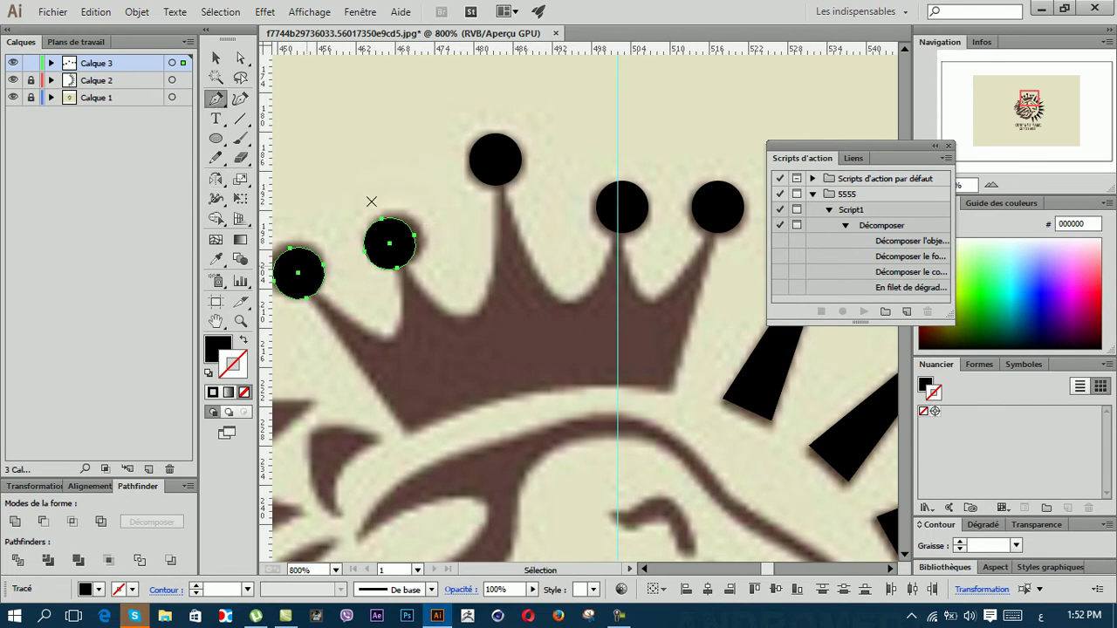
pyautogui.scroll(2, 574, 299)
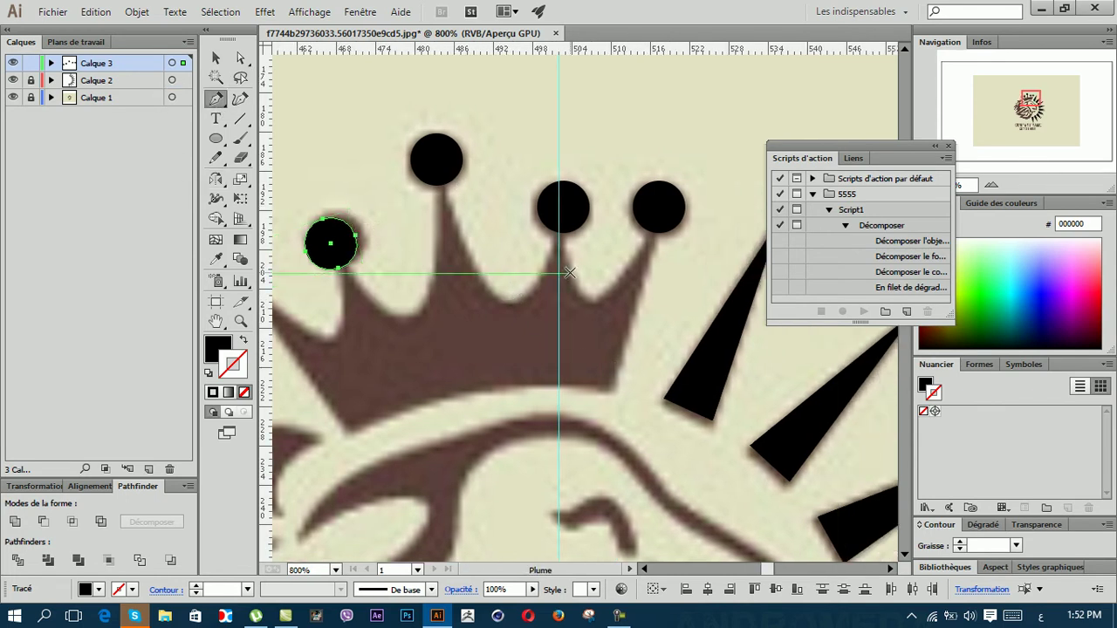
pyautogui.hscroll(-2, 566, 273)
pyautogui.scroll(2, 567, 273)
pyautogui.scroll(-3, 568, 269)
pyautogui.scroll(-2, 568, 270)
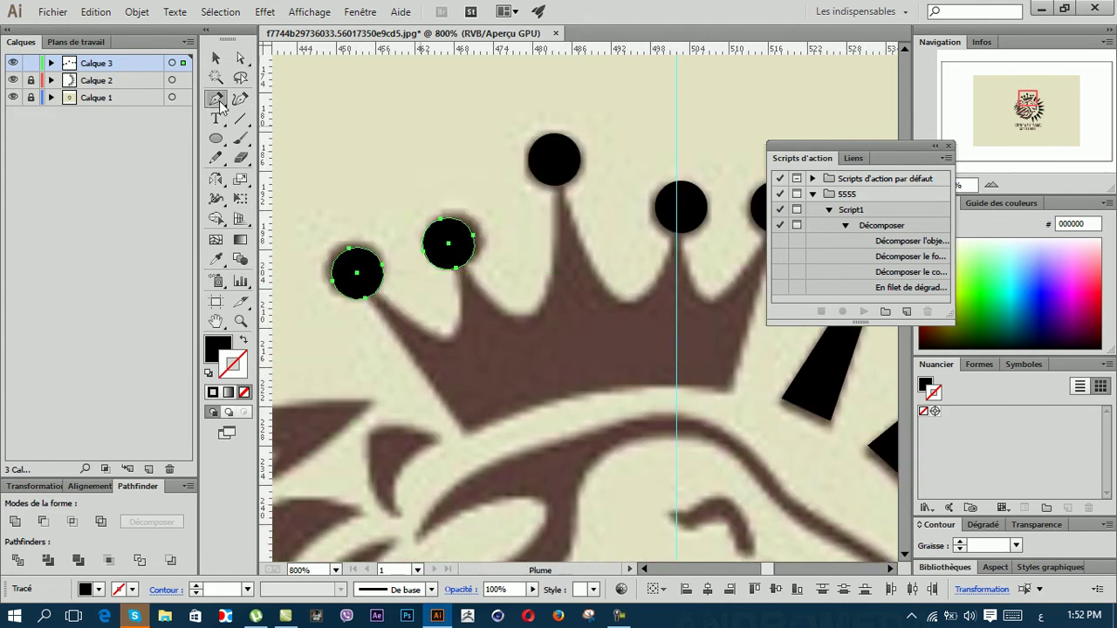
pyautogui.scroll(-4, 559, 321)
pyautogui.hscroll(3, 559, 321)
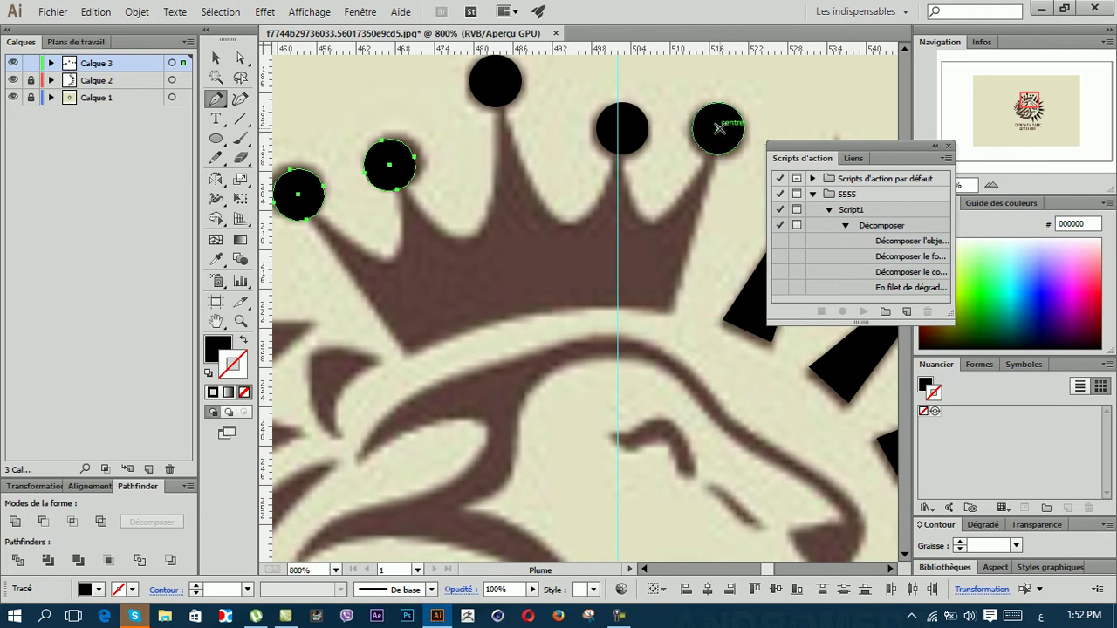
pyautogui.click(719, 129)
pyautogui.click(666, 310)
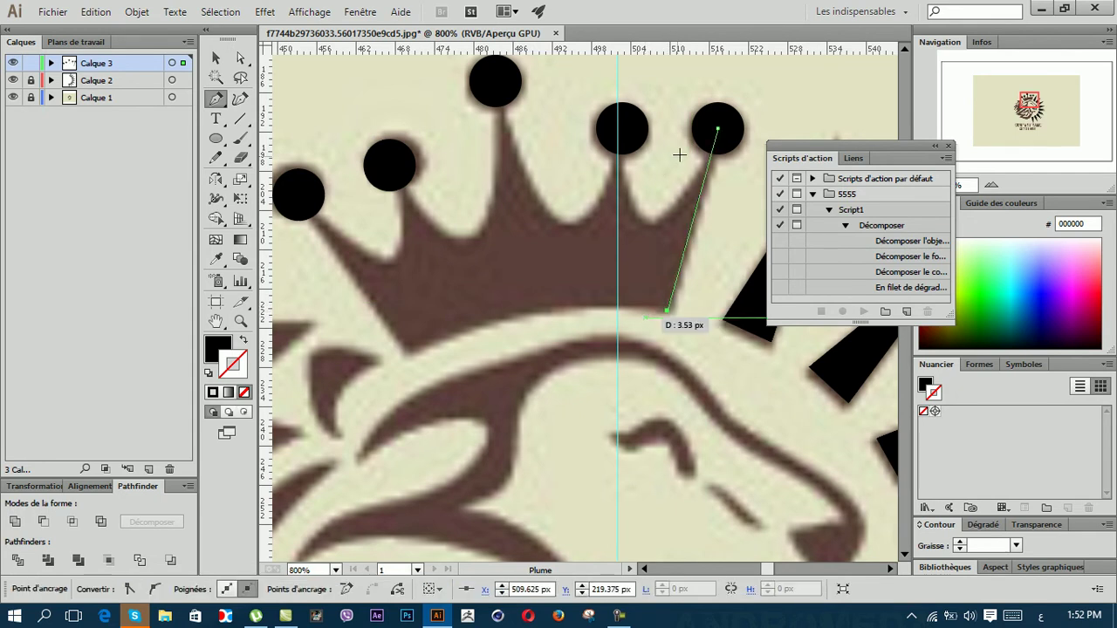
# Step: Nudge the line's top anchor onto the ball and set its fill to None
pyautogui.click(241, 58)
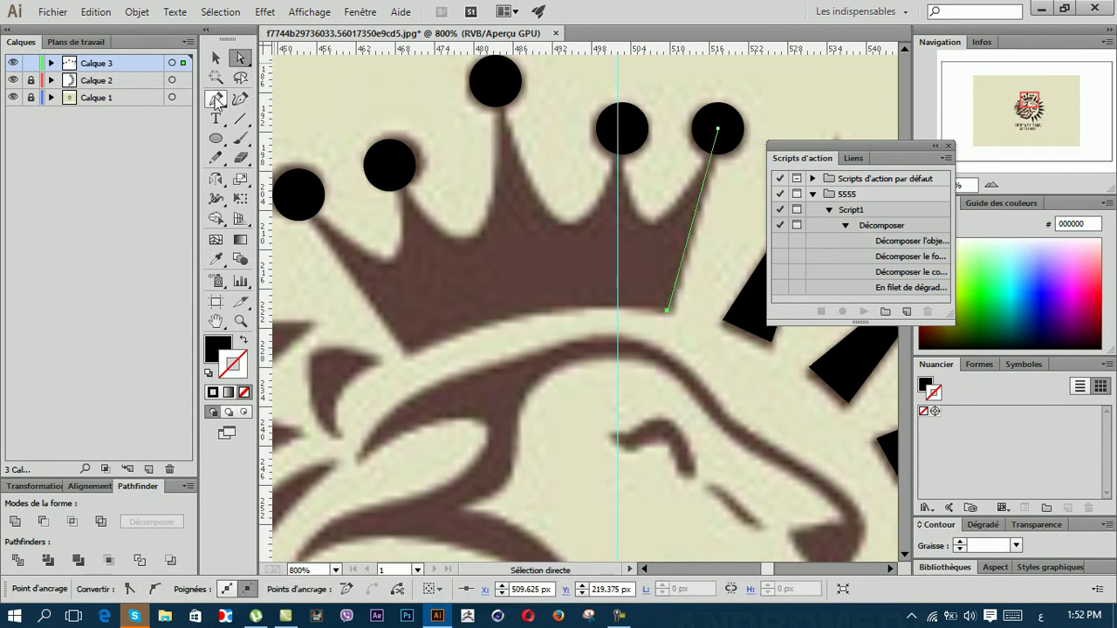
pyautogui.moveTo(716, 131); pyautogui.dragTo(723, 130)
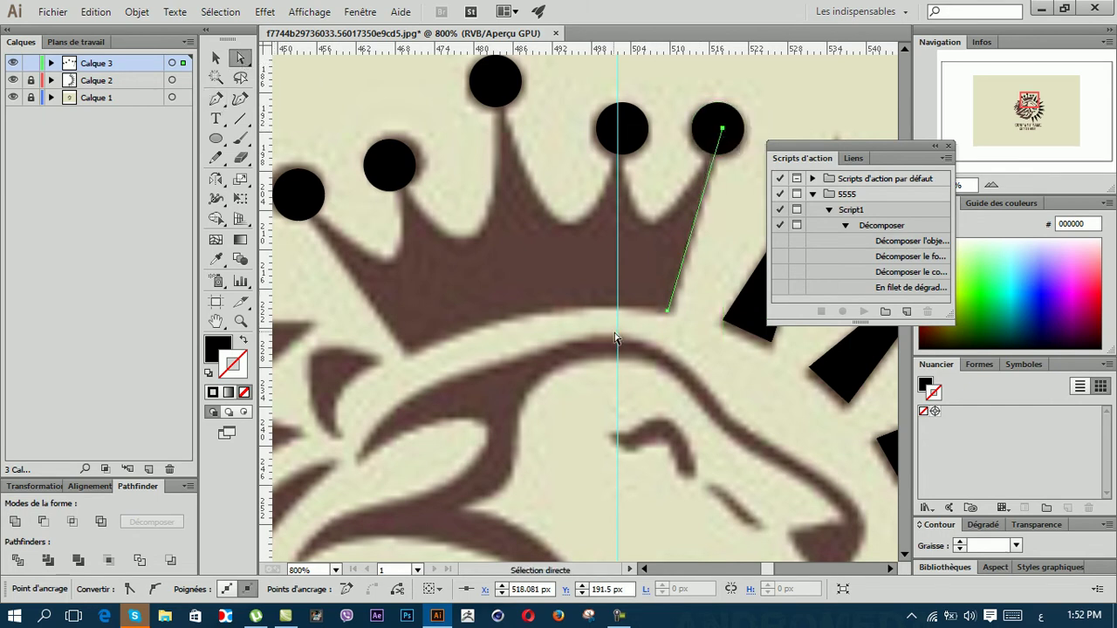
pyautogui.click(244, 391)
# Step: Undo the stray path and curve the crown base from lower right to lower left corner
pyautogui.click(216, 99)
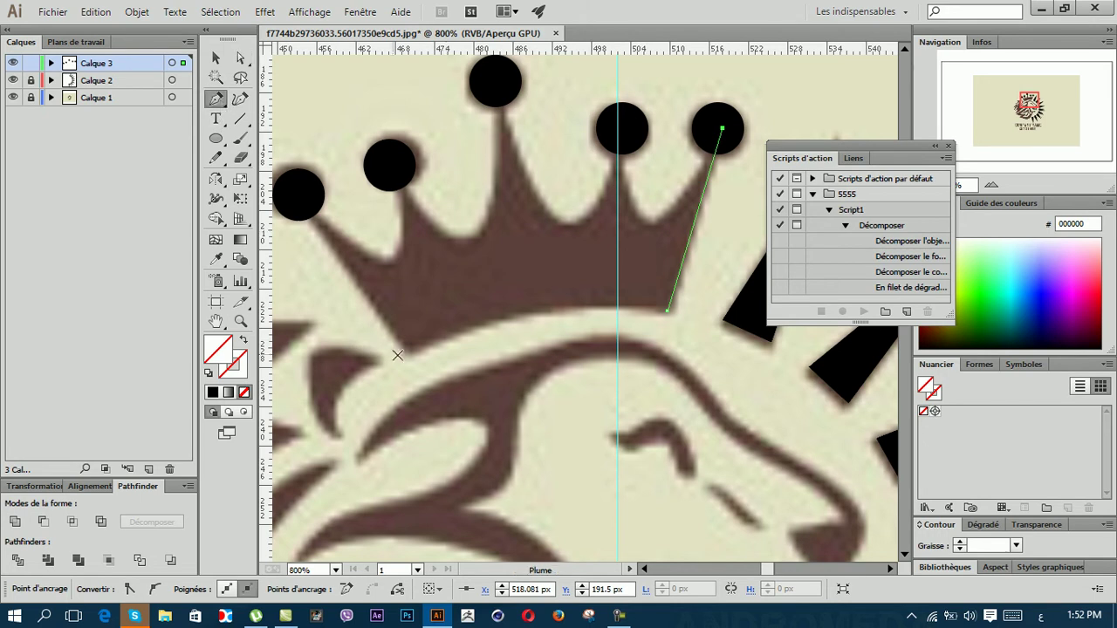
pyautogui.rightClick(475, 342)
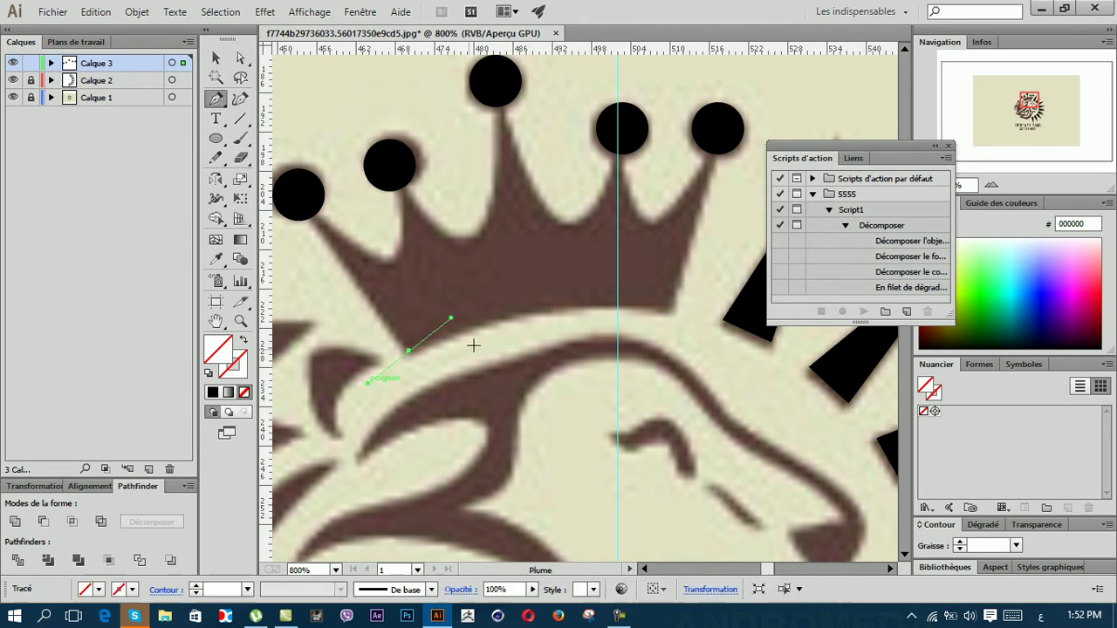
pyautogui.click(519, 353)
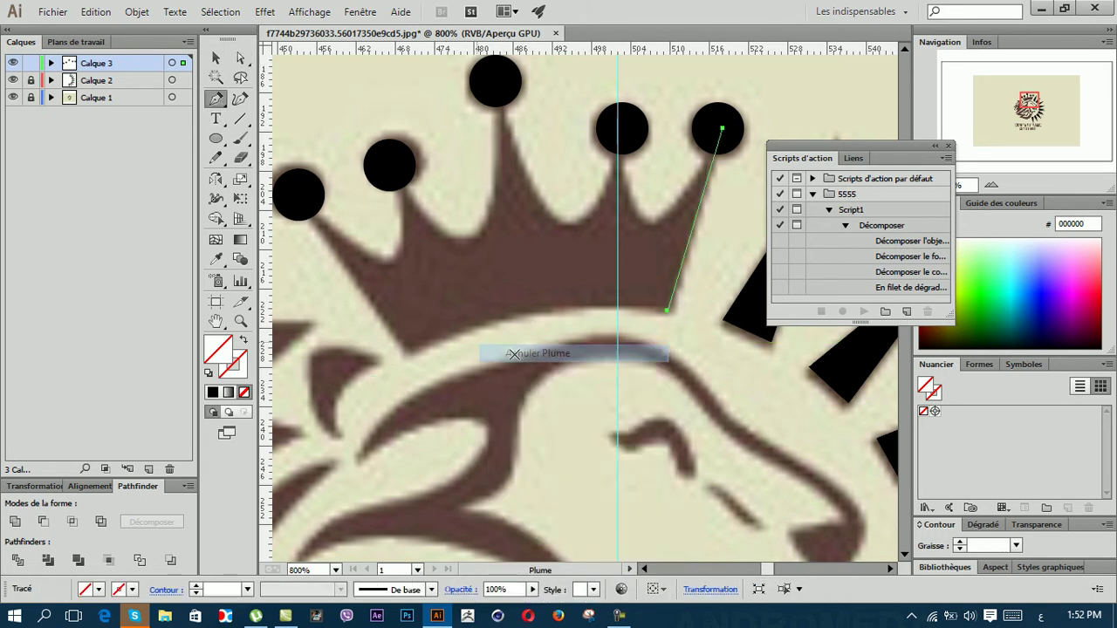
pyautogui.click(665, 311)
pyautogui.moveTo(411, 359); pyautogui.dragTo(371, 402)
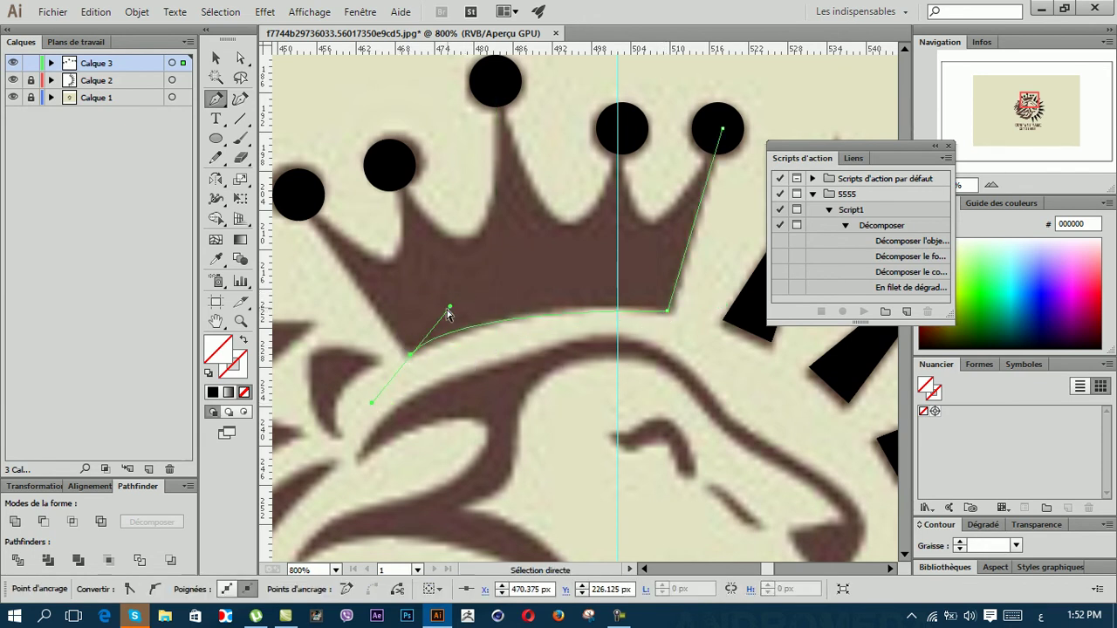
pyautogui.moveTo(450, 306); pyautogui.dragTo(526, 283)
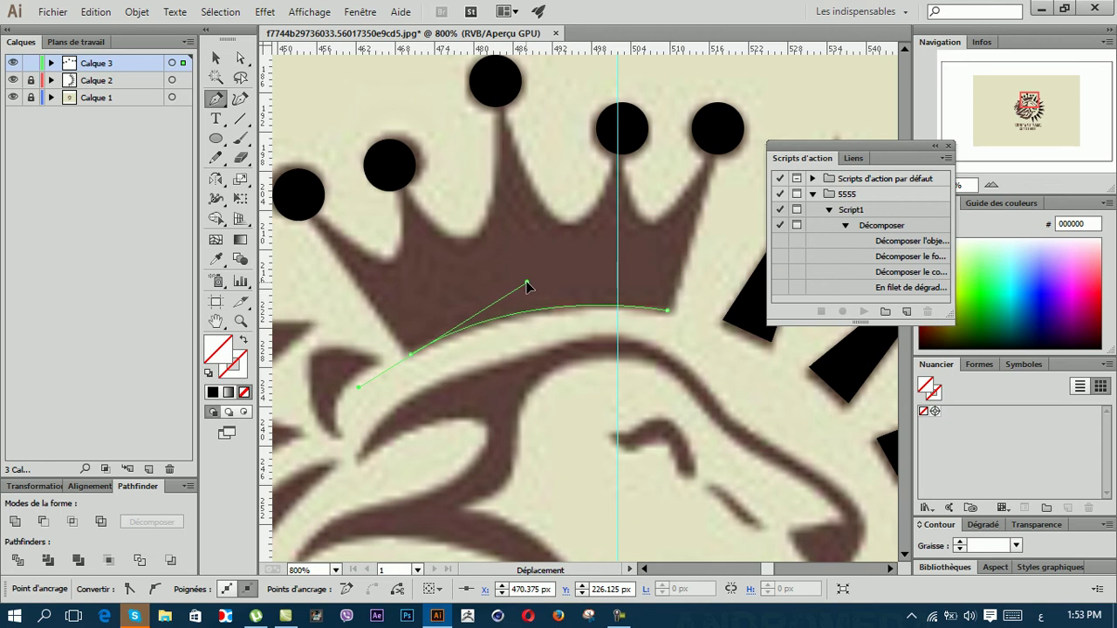
pyautogui.click(411, 355)
# Step: Extend the outline up to the leftmost ball, through the first notch, to the second ball
pyautogui.hscroll(-1, 469, 267)
pyautogui.hscroll(-1, 469, 267)
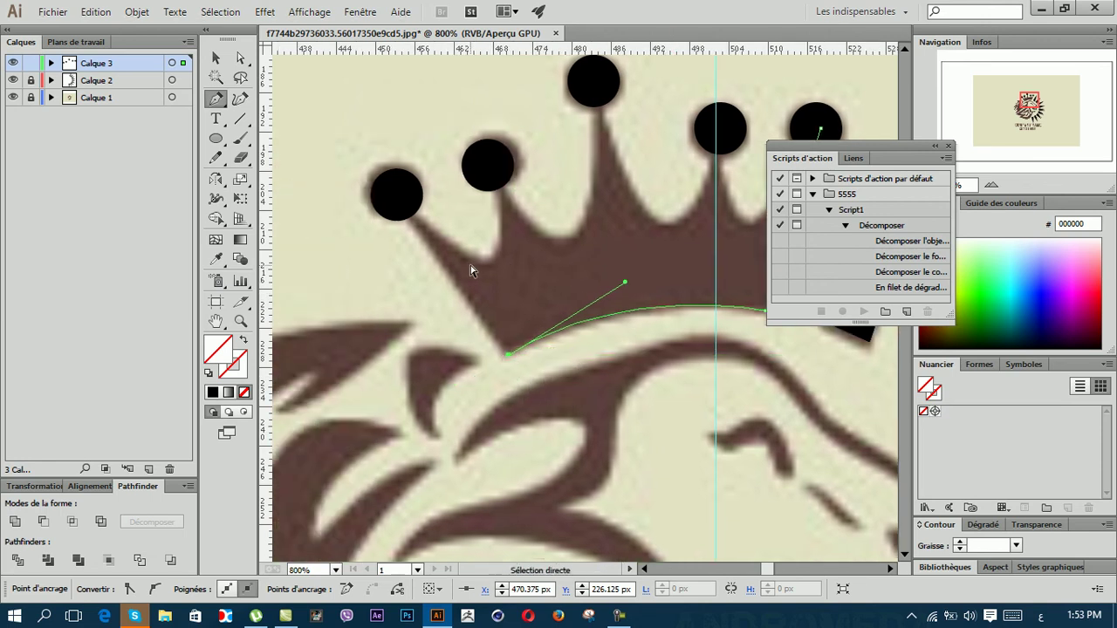
pyautogui.click(395, 195)
pyautogui.moveTo(395, 195); pyautogui.dragTo(392, 201)
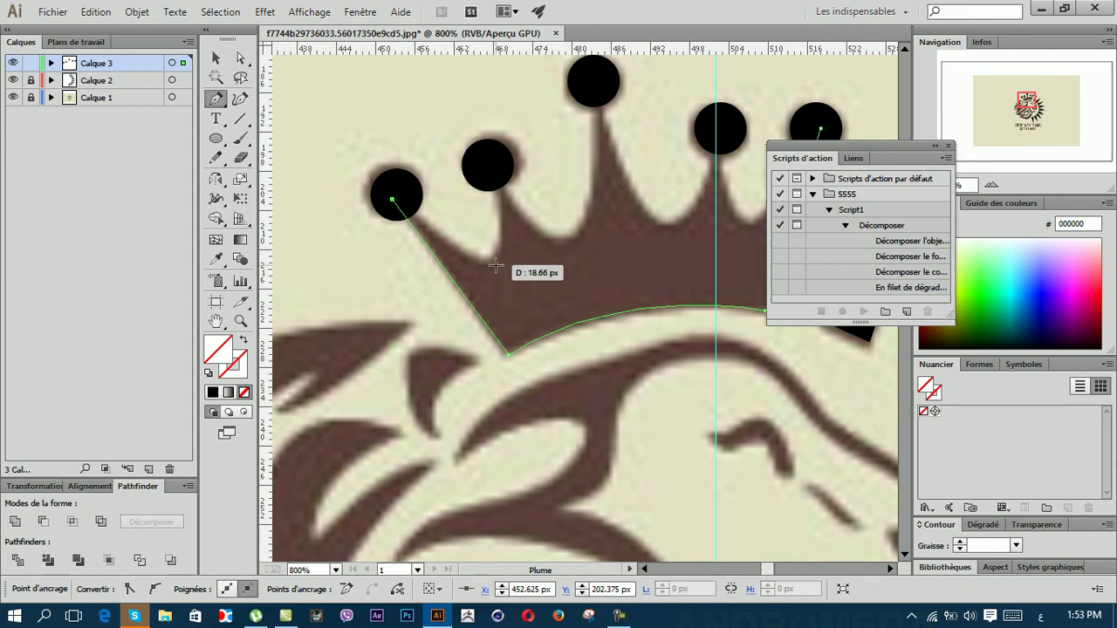
pyautogui.moveTo(492, 261); pyautogui.dragTo(527, 257)
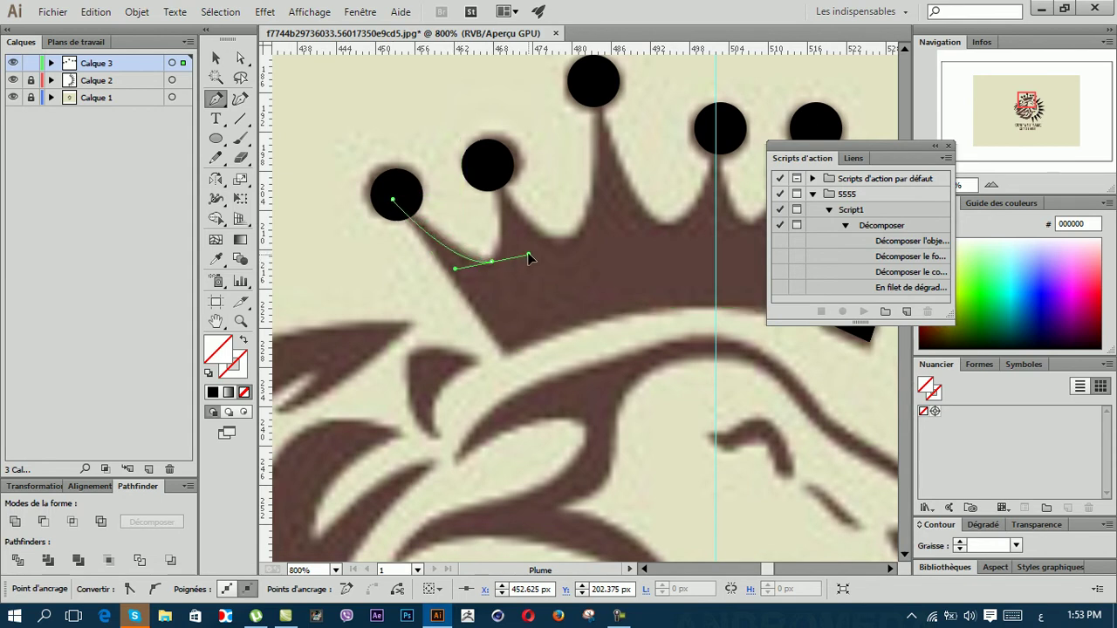
pyautogui.press('alt')
pyautogui.click(493, 168)
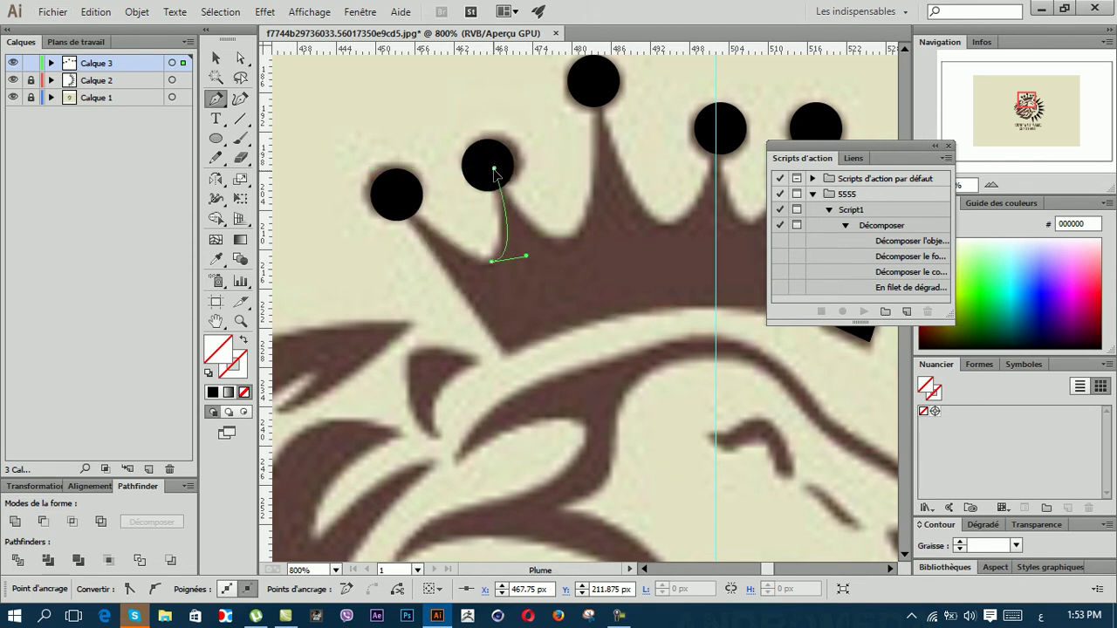
pyautogui.moveTo(528, 259); pyautogui.dragTo(463, 267)
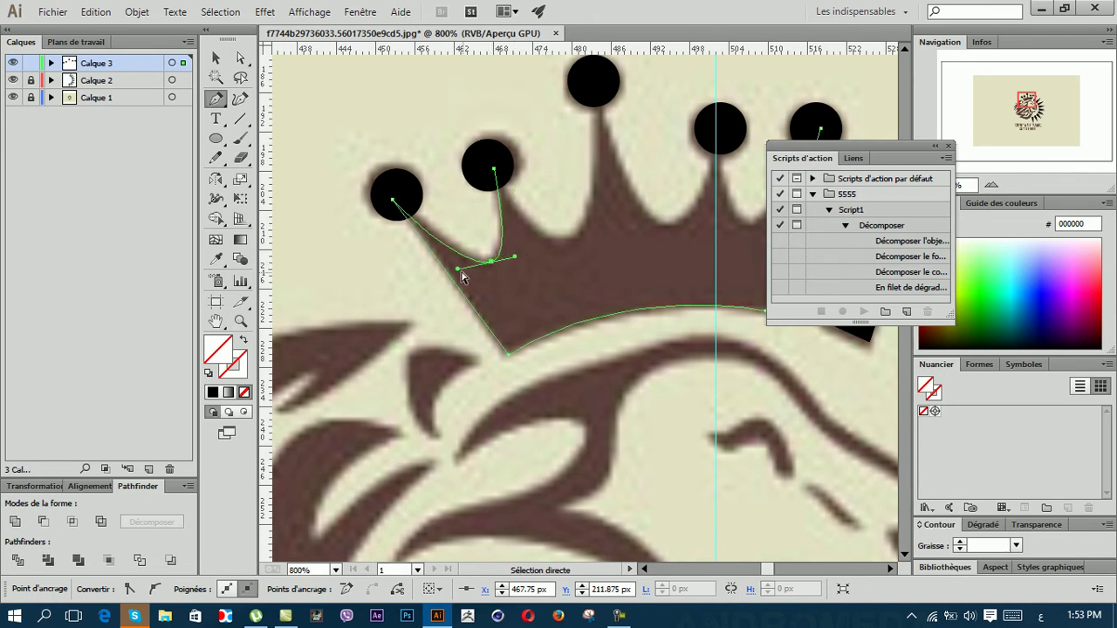
pyautogui.hotkey('ctrl', 'z')
pyautogui.moveTo(469, 268); pyautogui.dragTo(464, 260)
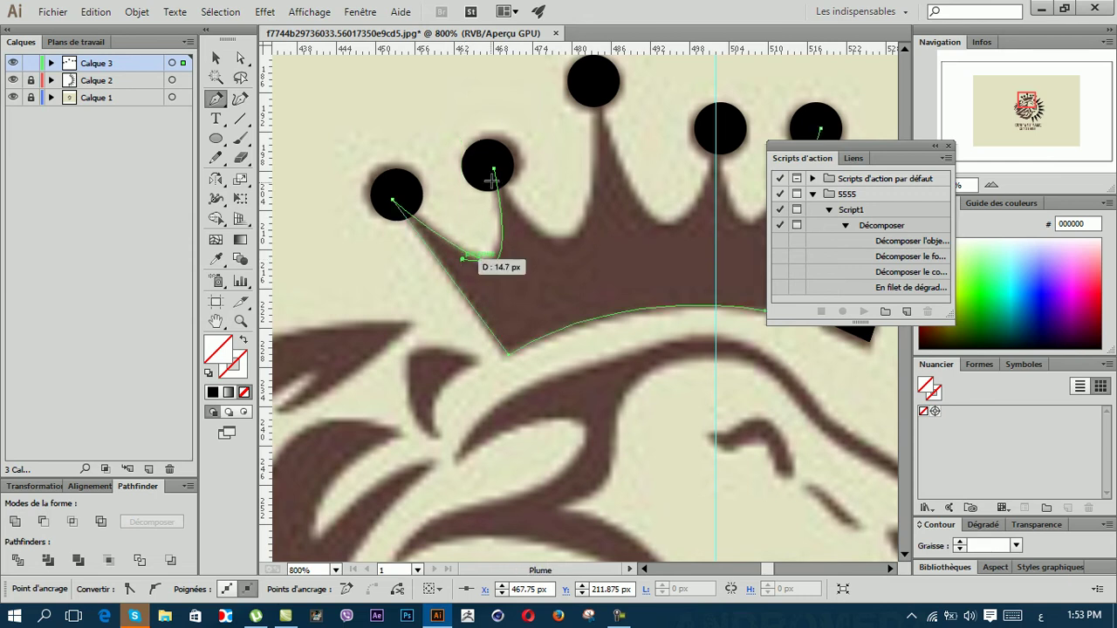
pyautogui.moveTo(490, 194); pyautogui.dragTo(415, 188)
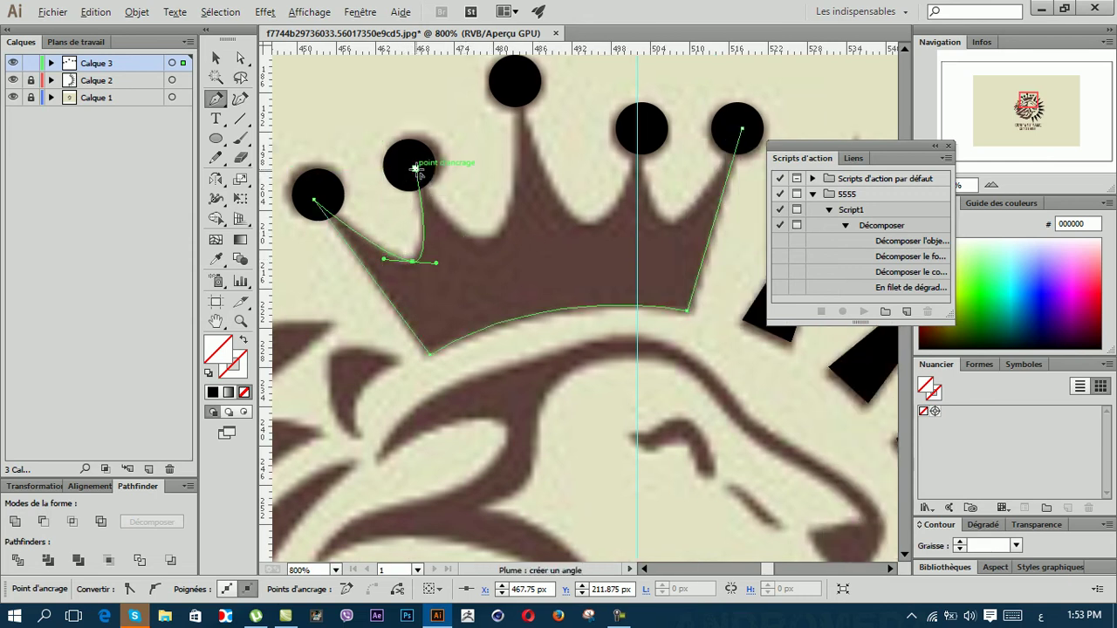
# Step: Trace the remaining notches via the tallest and fourth balls, closing at the rightmost ball
pyautogui.click(415, 170)
pyautogui.moveTo(493, 240); pyautogui.dragTo(527, 230)
pyautogui.click(511, 96)
pyautogui.moveTo(511, 95)
pyautogui.mouseDown()
pyautogui.moveTo(589, 227)
pyautogui.moveTo(627, 224)
pyautogui.mouseUp()
pyautogui.click(638, 130)
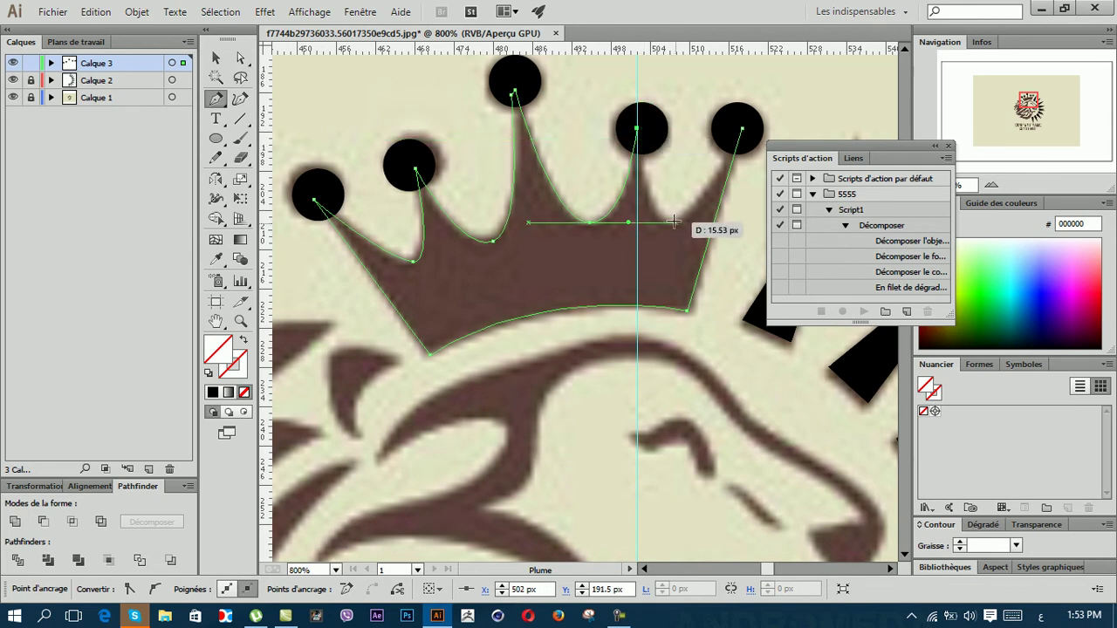
pyautogui.moveTo(677, 225); pyautogui.dragTo(695, 218)
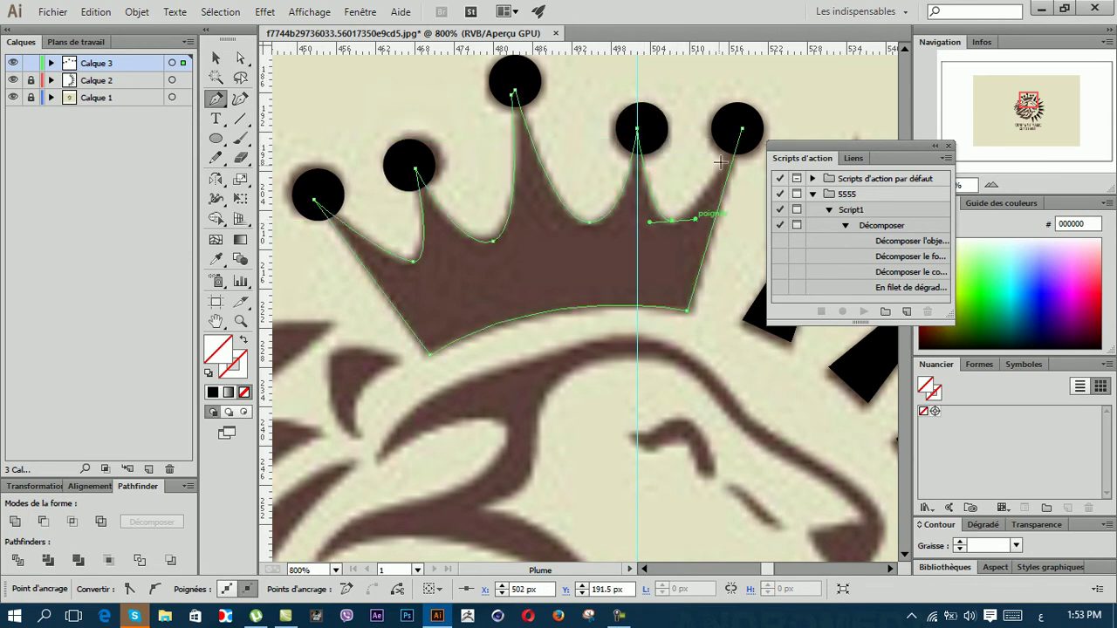
pyautogui.click(739, 130)
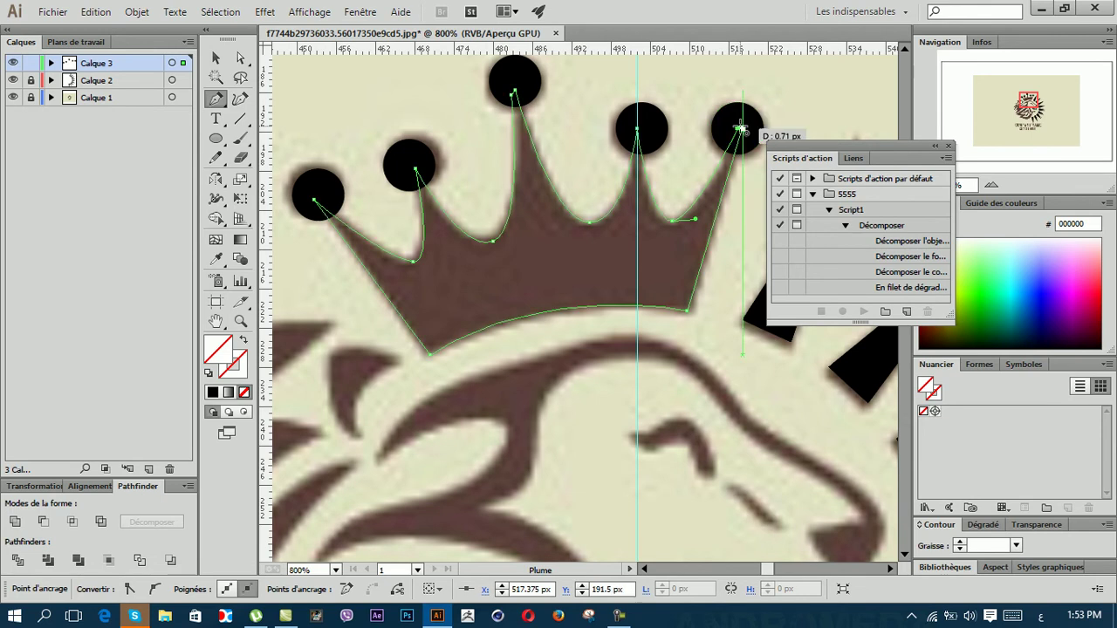
pyautogui.moveTo(677, 225); pyautogui.dragTo(703, 221)
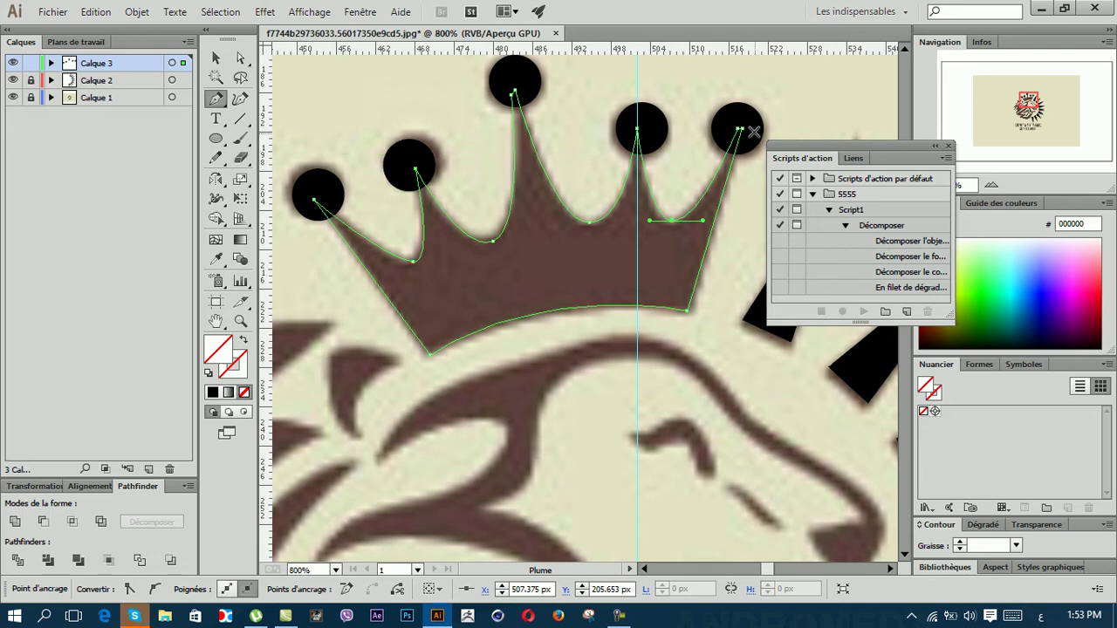
# Step: Fill the crown outline black, deselect it, and toggle the background image to check
pyautogui.click(212, 393)
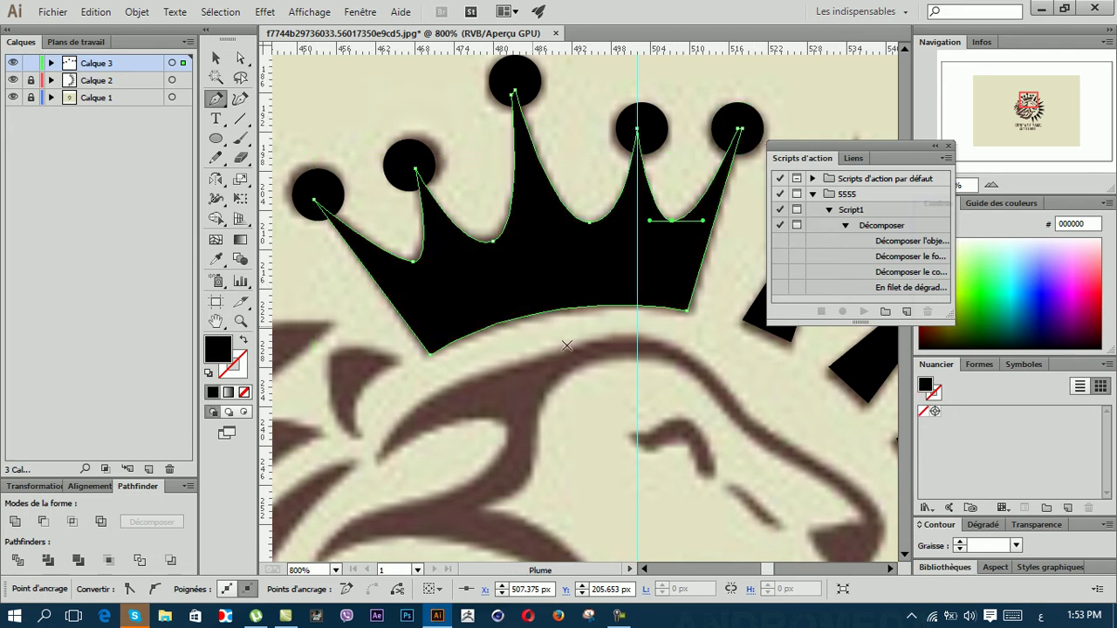
pyautogui.hotkey('ctrl', '-')
pyautogui.hotkey('ctrl', '-')
pyautogui.hotkey('ctrl', '-')
pyautogui.hotkey('ctrl', '-')
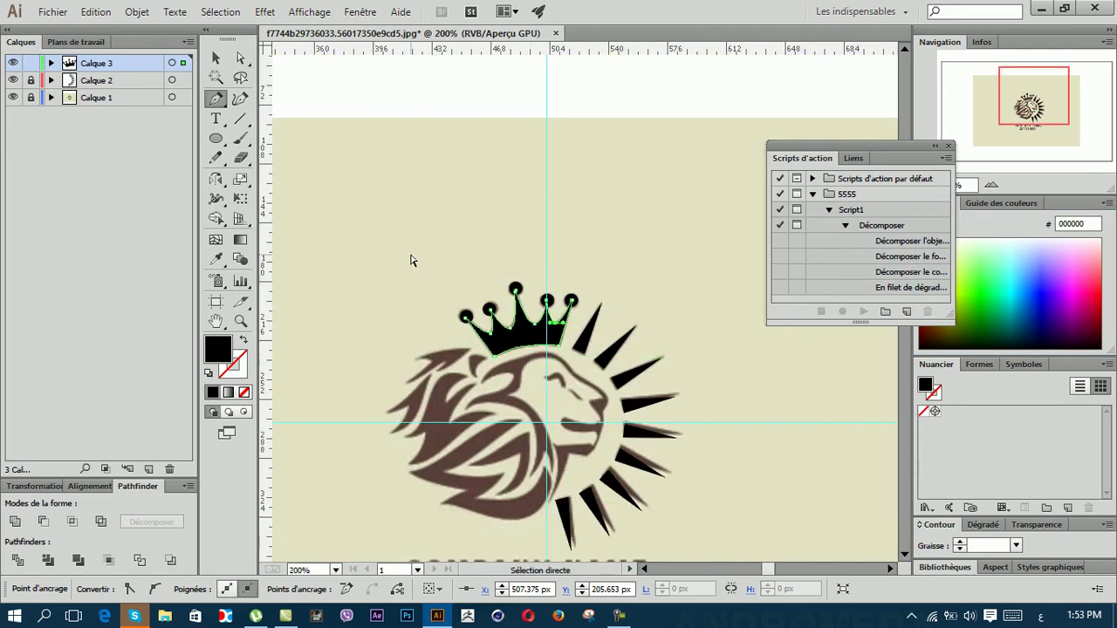
pyautogui.hotkey('ctrl', 'shift', 'a')
pyautogui.scroll(-5, 384, 371)
pyautogui.scroll(2, 384, 371)
pyautogui.scroll(-3, 384, 371)
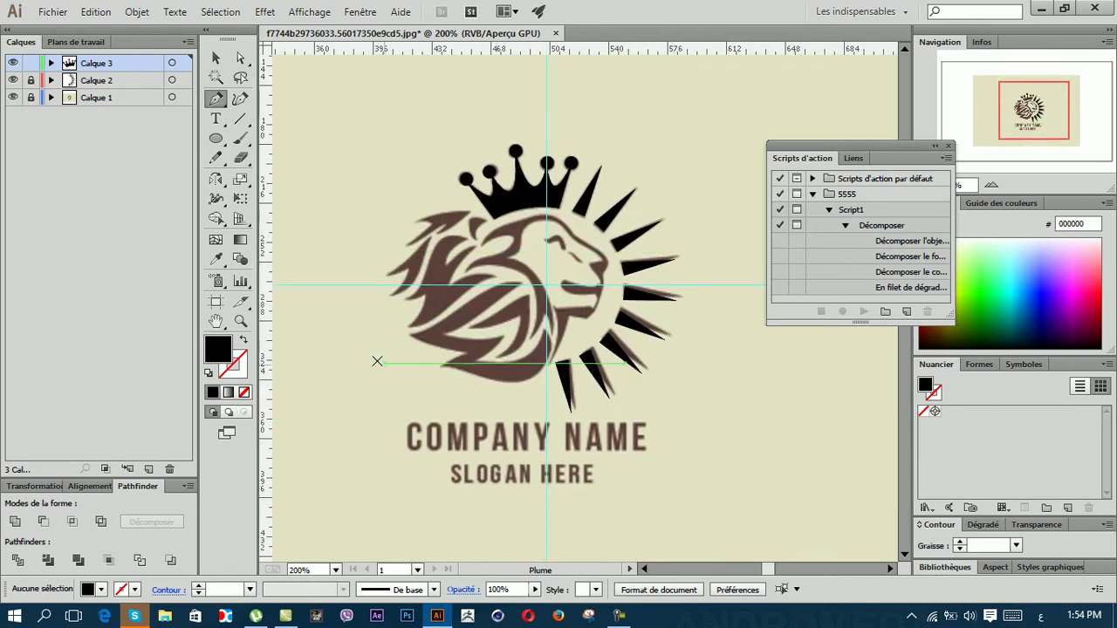
pyautogui.click(12, 97)
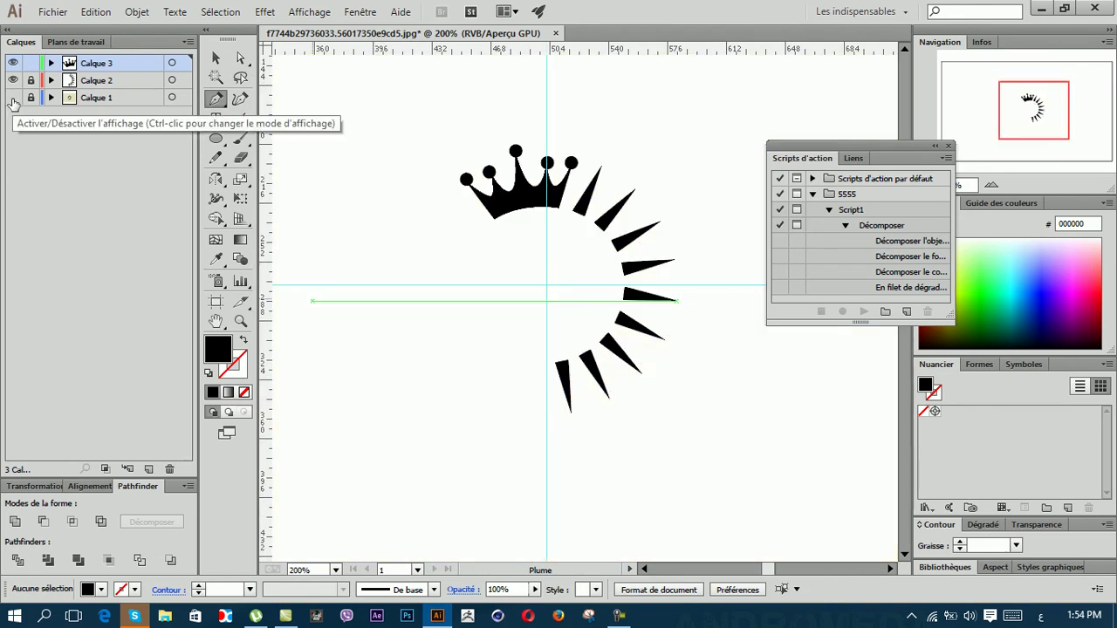
pyautogui.click(12, 97)
# Step: Zoom in on the crown and head, then toggle the black rays layer to compare
pyautogui.hotkey('ctrl', '+')
pyautogui.hotkey('ctrl', '+')
pyautogui.scroll(1, 524, 218)
pyautogui.hotkey('ctrl', '+')
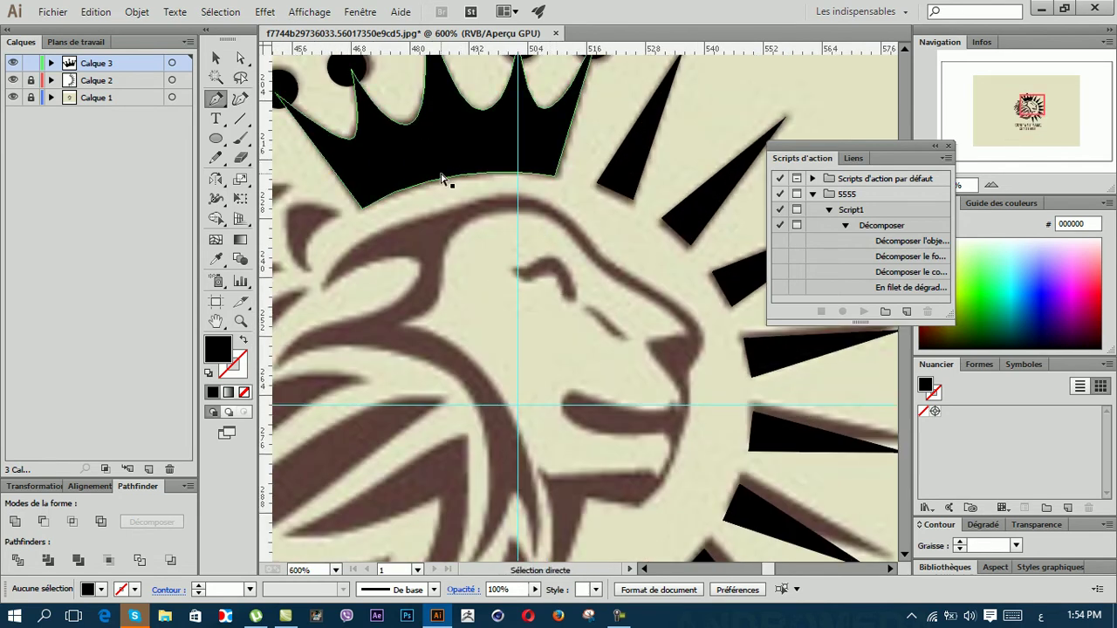
pyautogui.scroll(-2, 506, 376)
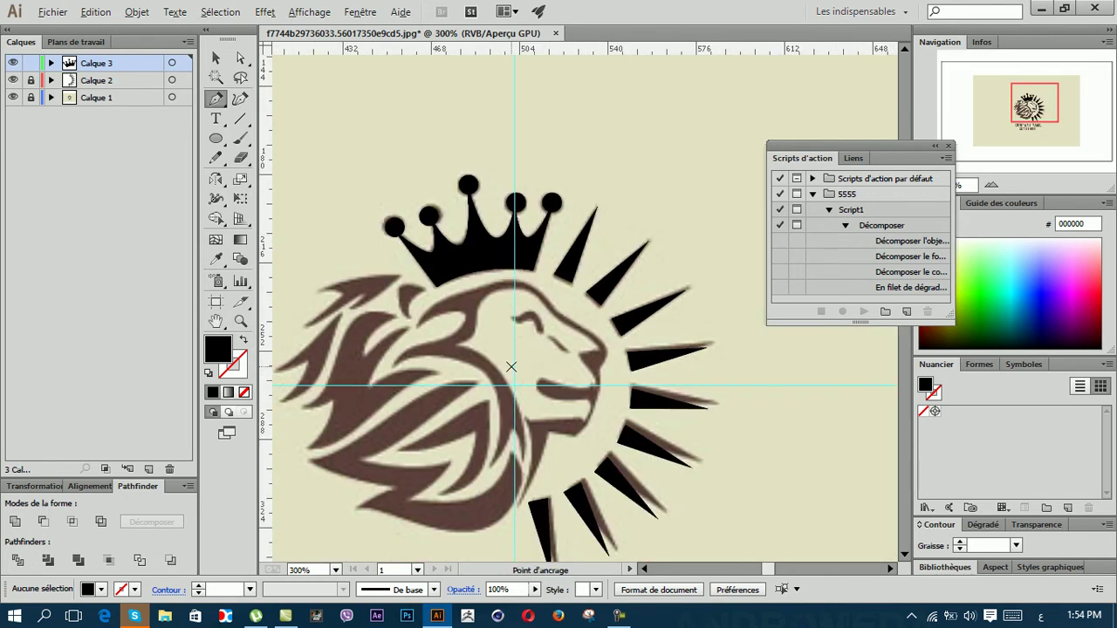
pyautogui.press('ctrl')
pyautogui.moveTo(386, 351); pyautogui.dragTo(416, 397)
pyautogui.click(12, 81)
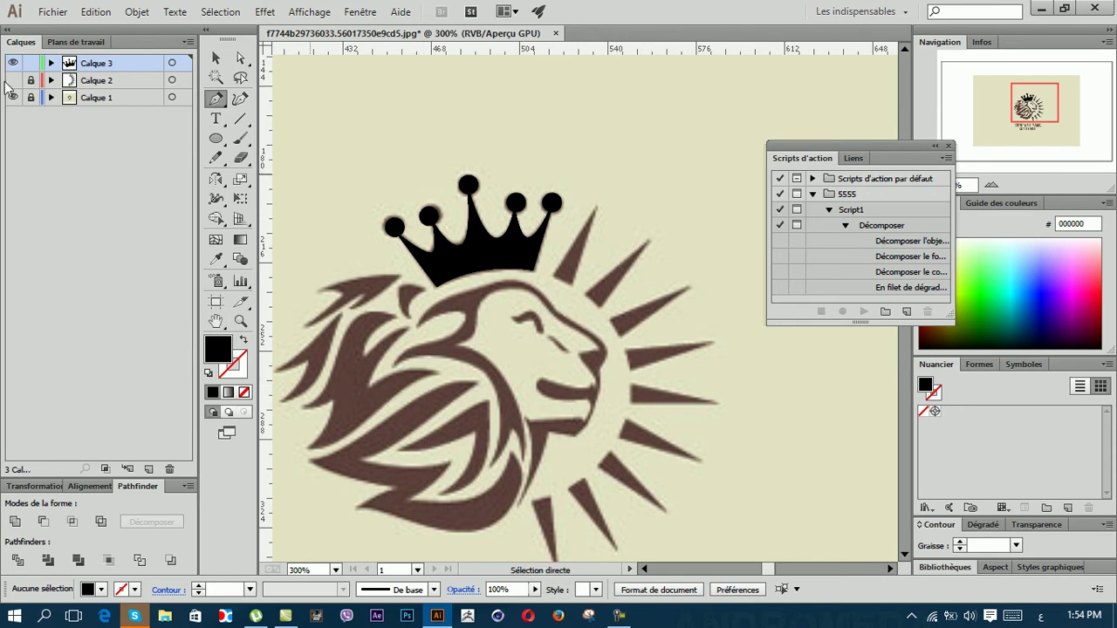
pyautogui.click(12, 80)
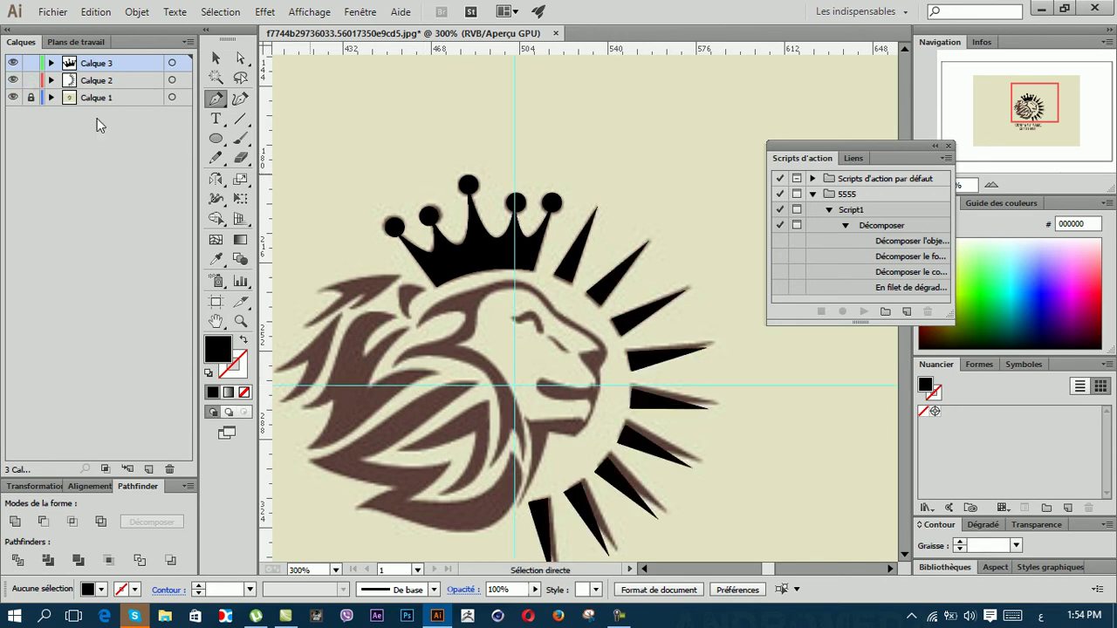
# Step: Drag the crown's lower-left anchor down onto the head circle using Direct Selection
pyautogui.keyDown('ctrl'); pyautogui.click(398, 363); pyautogui.keyUp('ctrl')
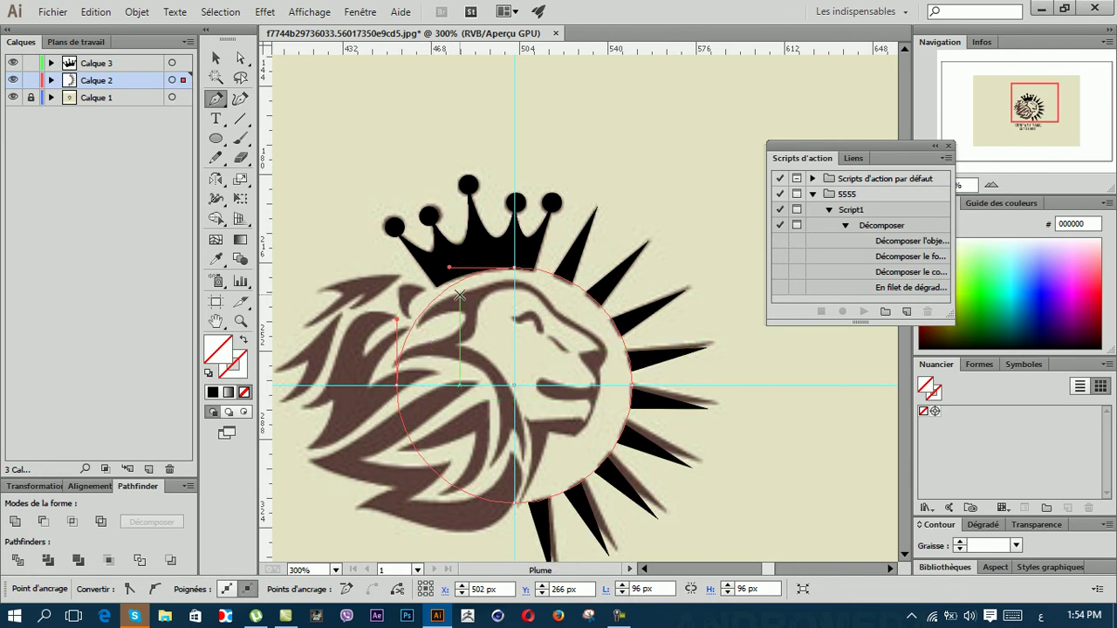
pyautogui.keyDown('alt'); pyautogui.scroll(2, 446, 272); pyautogui.keyUp('alt')
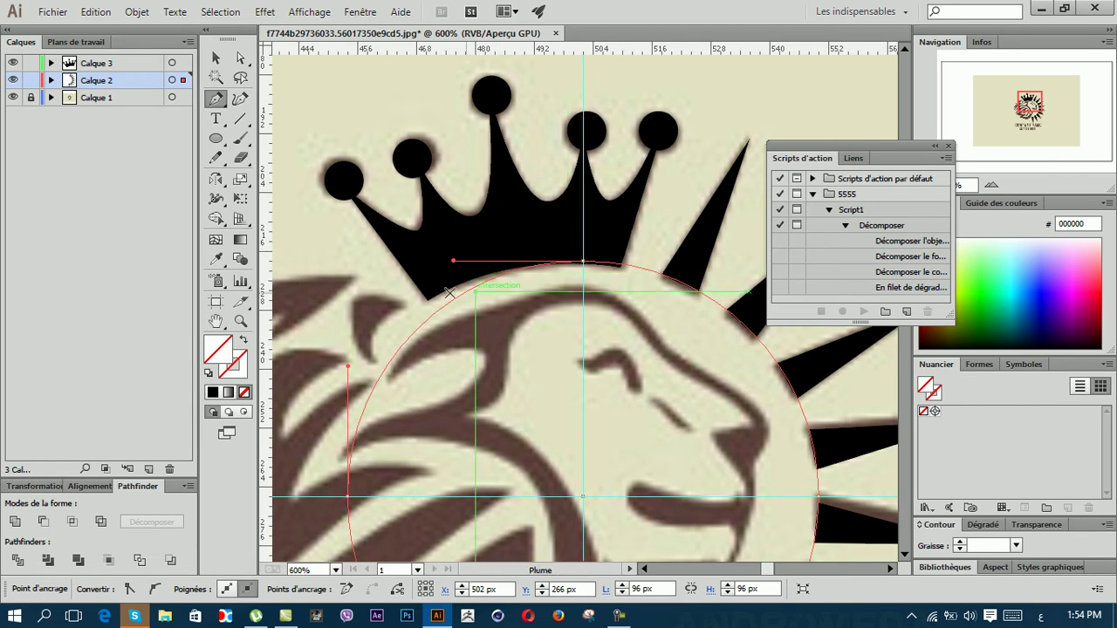
pyautogui.click(215, 58)
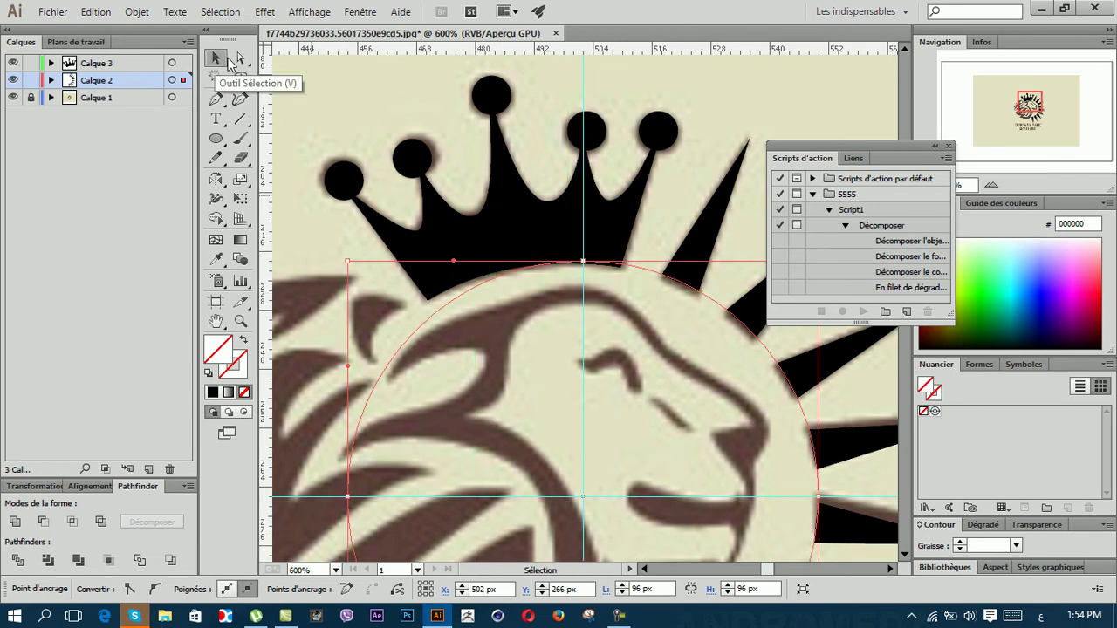
pyautogui.click(238, 58)
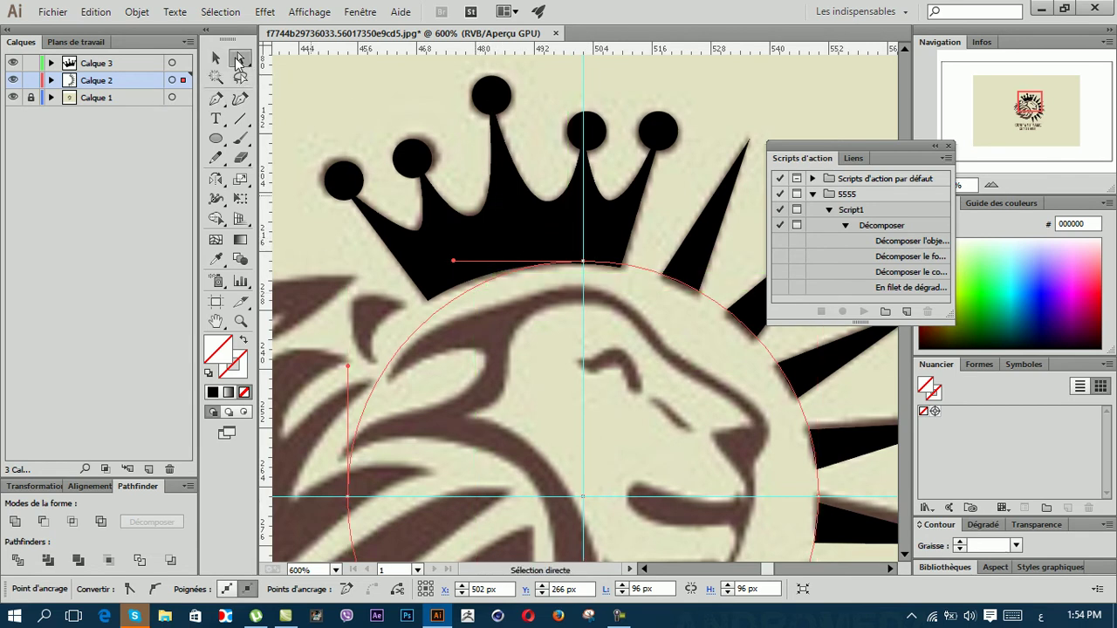
pyautogui.click(427, 302)
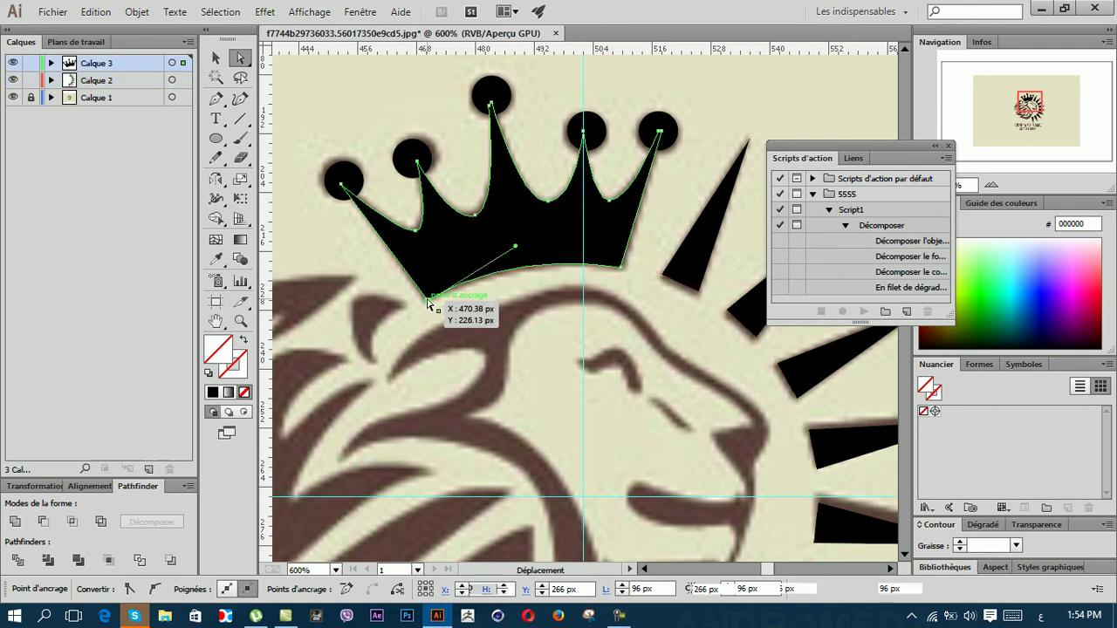
pyautogui.moveTo(428, 301); pyautogui.dragTo(433, 320)
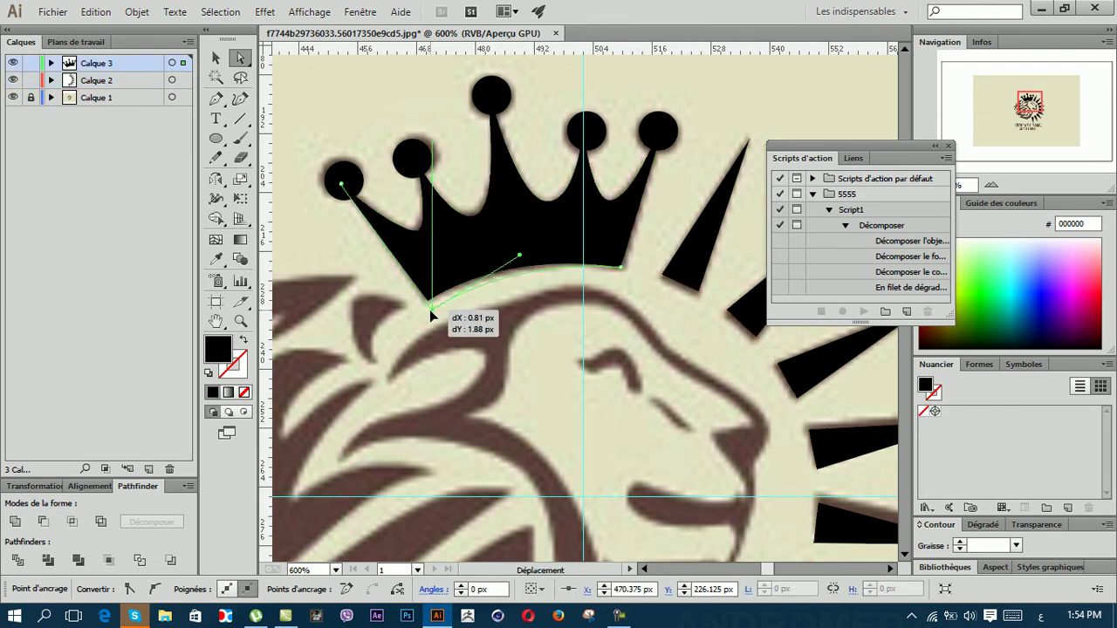
pyautogui.moveTo(433, 320); pyautogui.dragTo(436, 361)
pyautogui.click(462, 345)
pyautogui.hotkey('ctrl', '-')
pyautogui.hotkey('ctrl', '-')
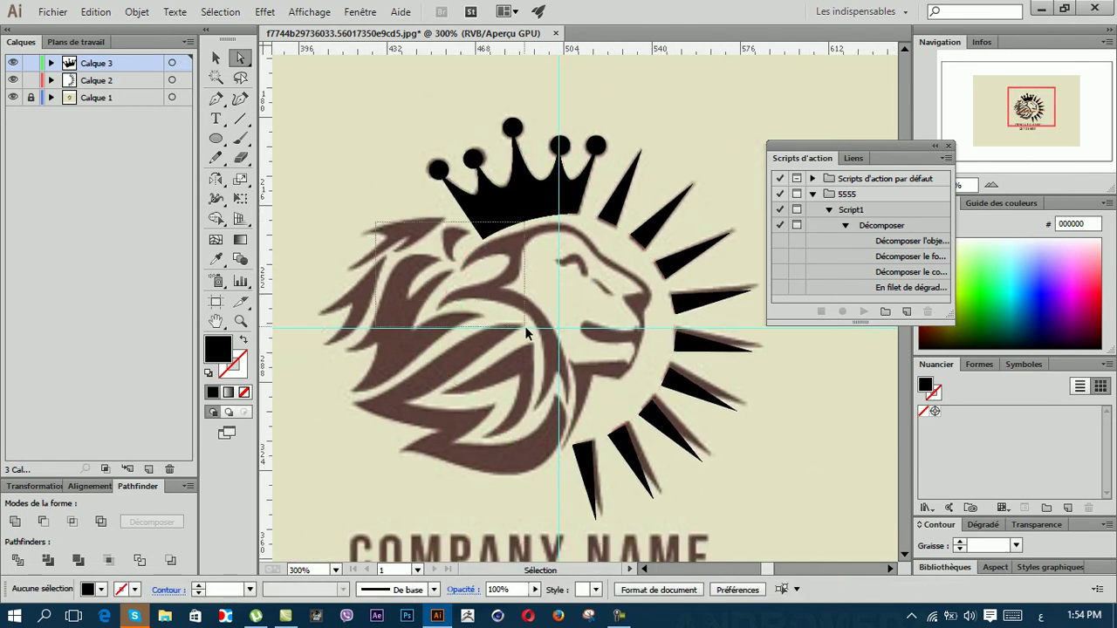
# Step: Select the crown together with the head circle and zoom in on their overlap
pyautogui.click(546, 344)
pyautogui.hotkey('ctrl', '+')
pyautogui.hotkey('ctrl', '+')
pyautogui.hotkey('ctrl', '+')
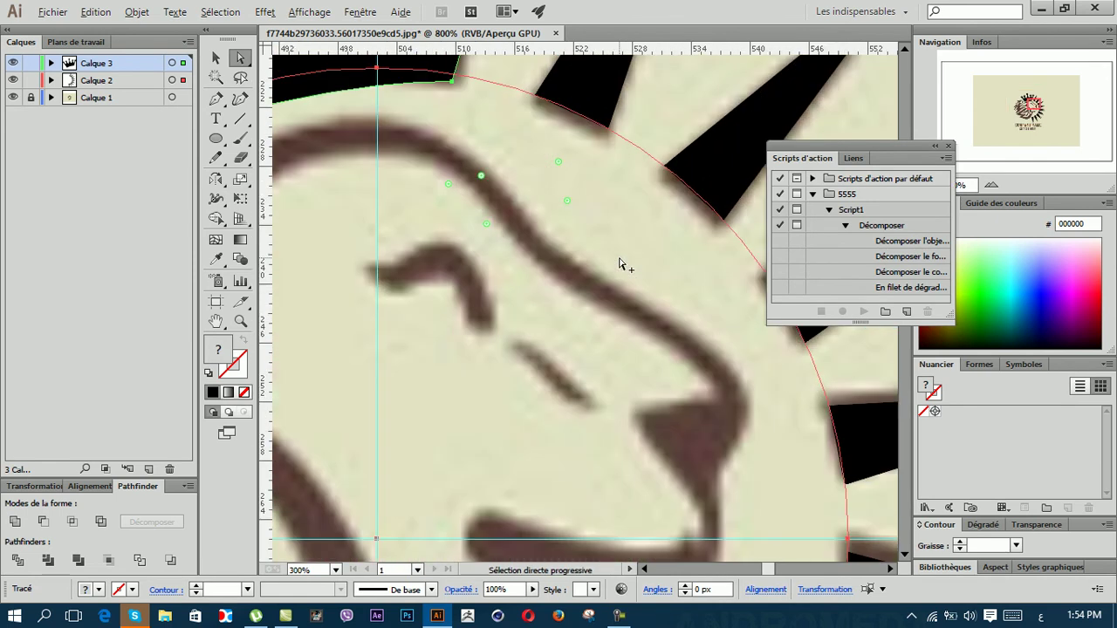
pyautogui.scroll(2, 619, 264)
pyautogui.scroll(2, 615, 258)
pyautogui.scroll(2, 615, 257)
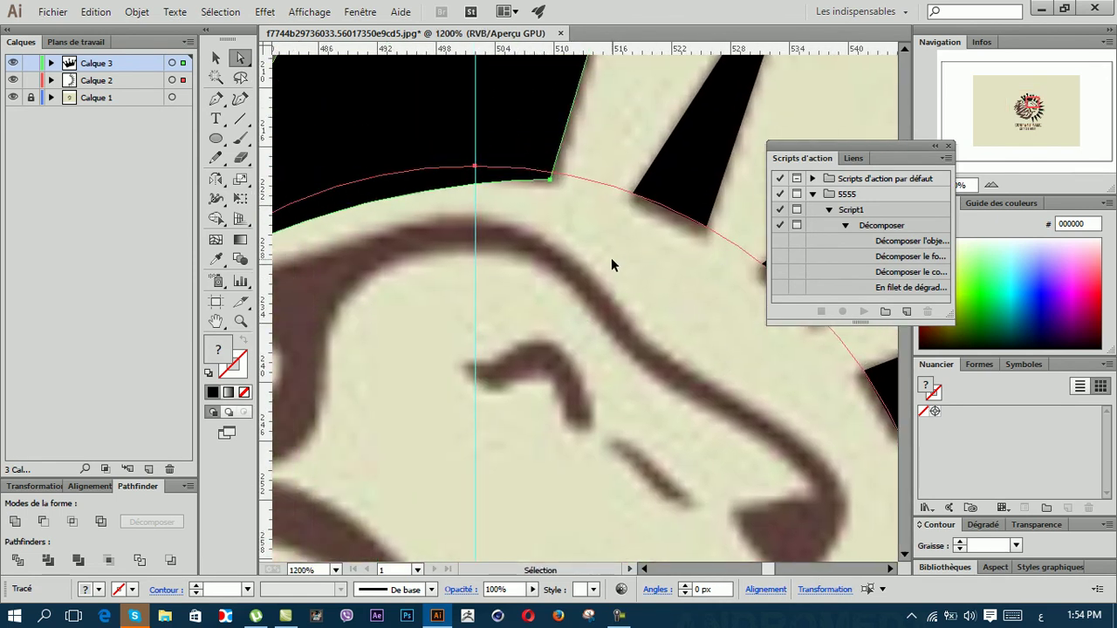
pyautogui.scroll(2, 611, 258)
pyautogui.scroll(-5, 611, 267)
pyautogui.scroll(5, 564, 256)
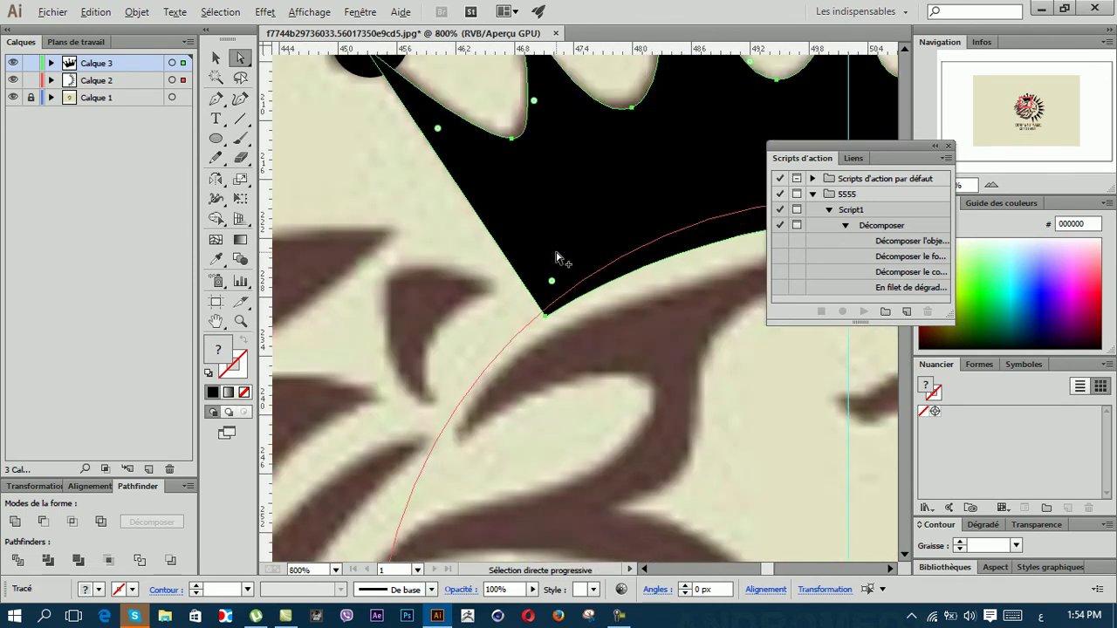
pyautogui.scroll(-5, 557, 260)
pyautogui.hscroll(5, 555, 257)
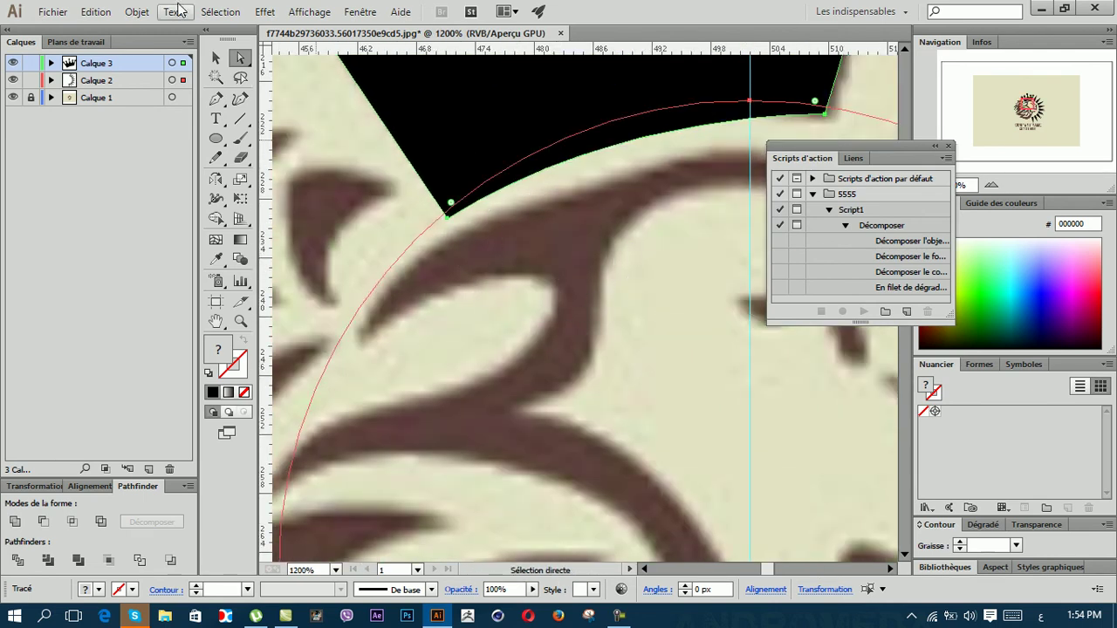
pyautogui.click(319, 13)
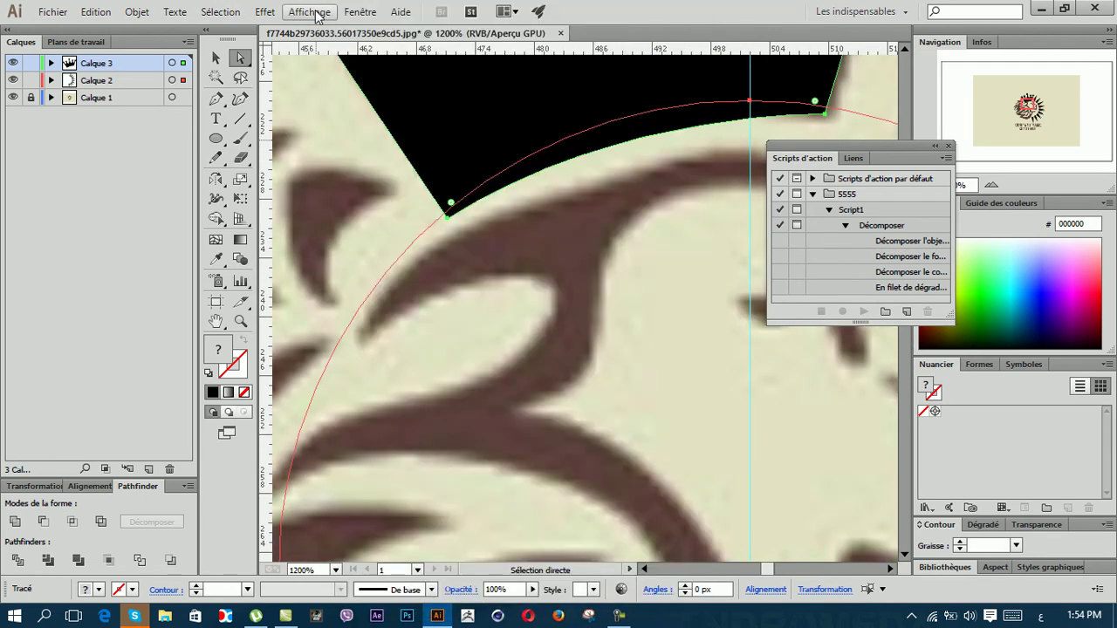
pyautogui.click(361, 12)
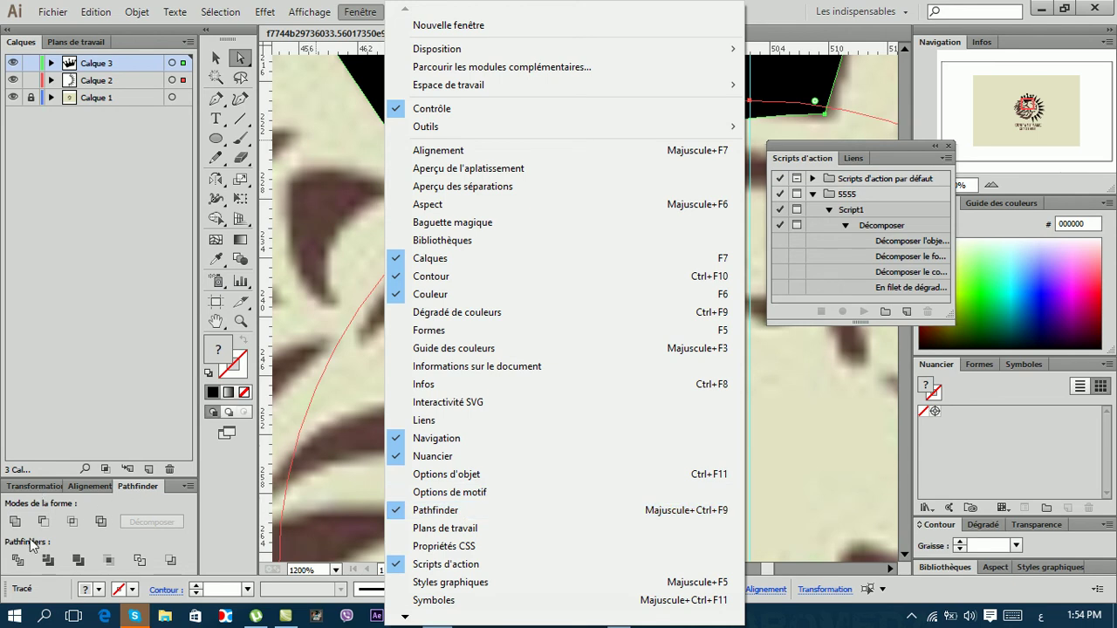
pyautogui.click(373, 26)
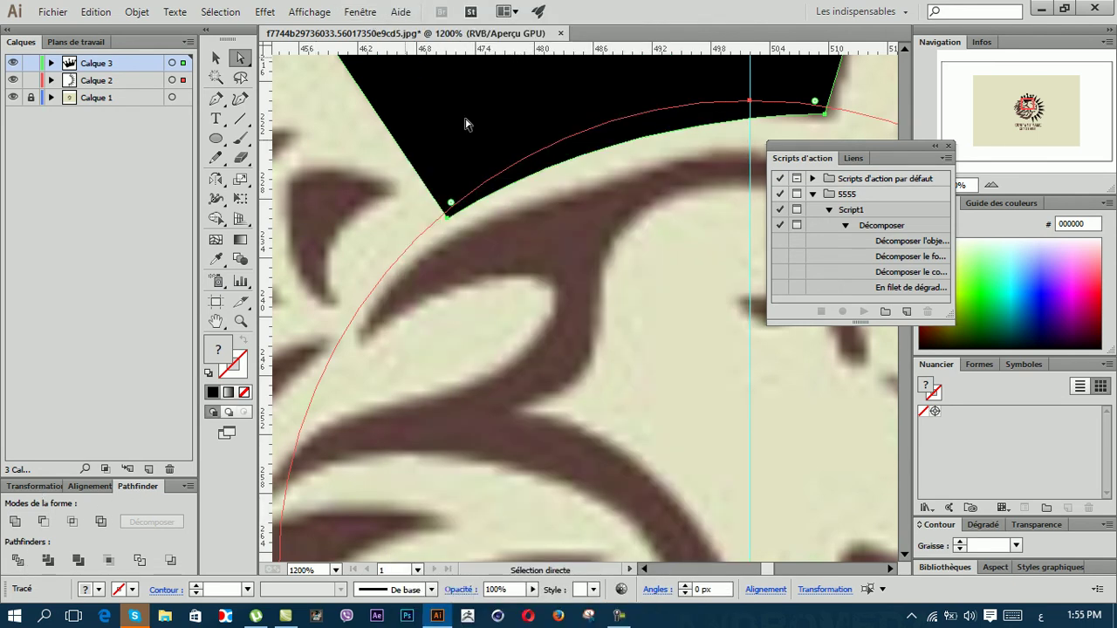
pyautogui.scroll(-1, 431, 160)
pyautogui.scroll(-1, 438, 170)
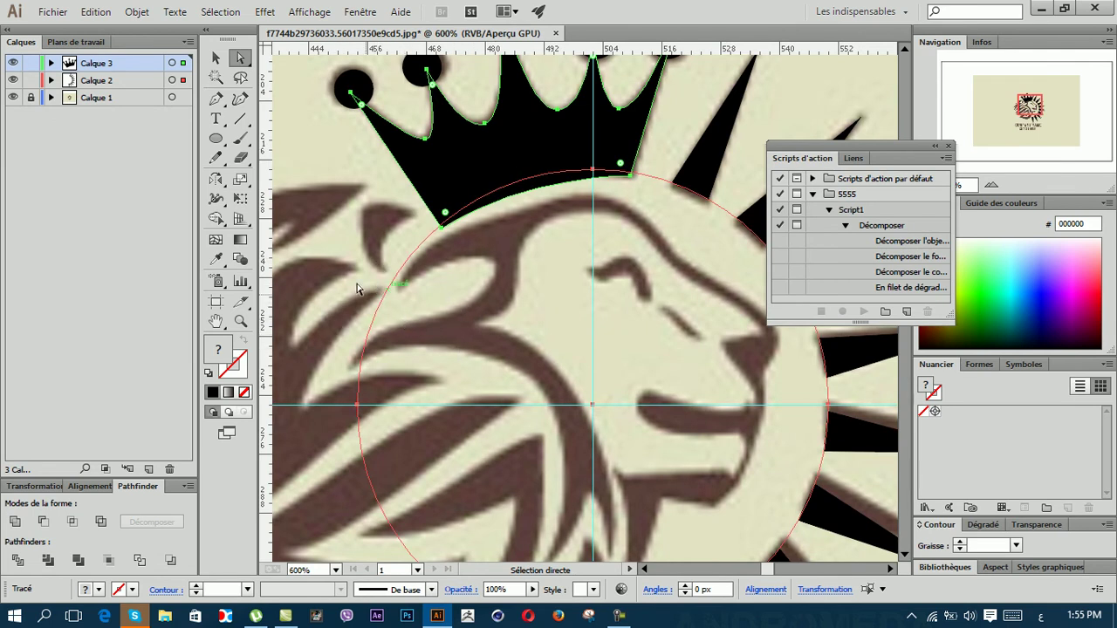
pyautogui.scroll(-1, 357, 190)
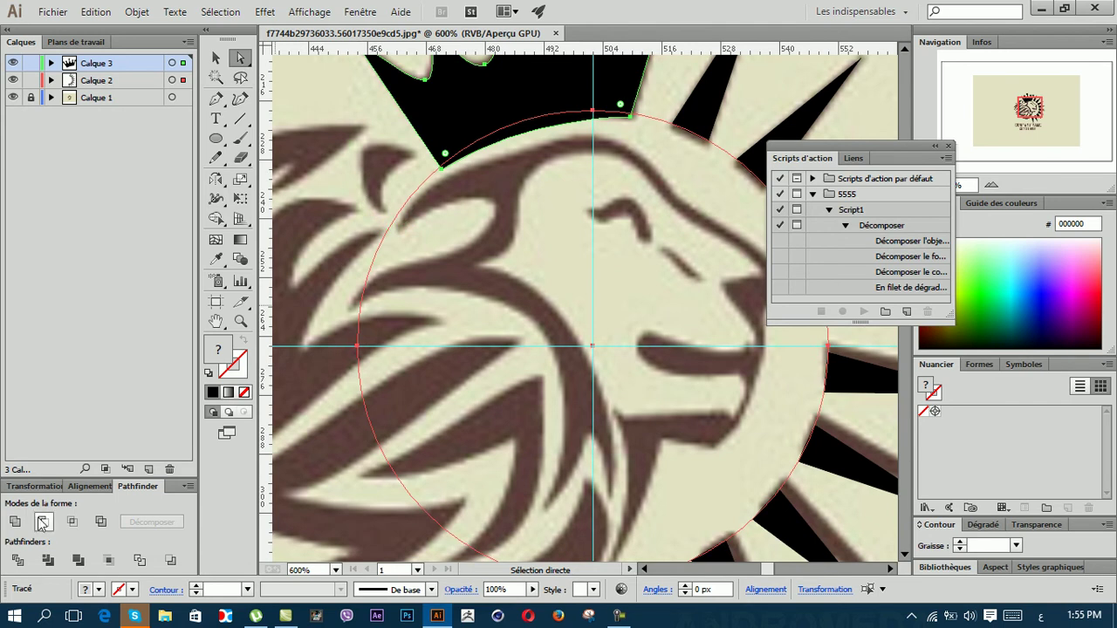
# Step: Apply Pathfinder Division to the crown and circle, then inspect the resulting arc piece
pyautogui.click(19, 561)
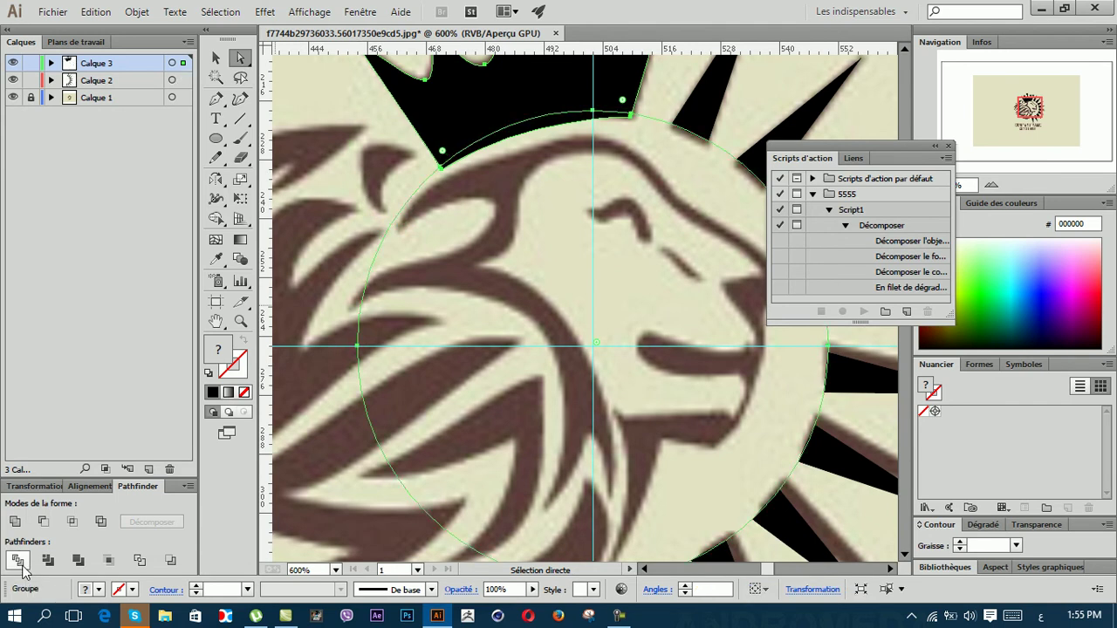
pyautogui.click(364, 174)
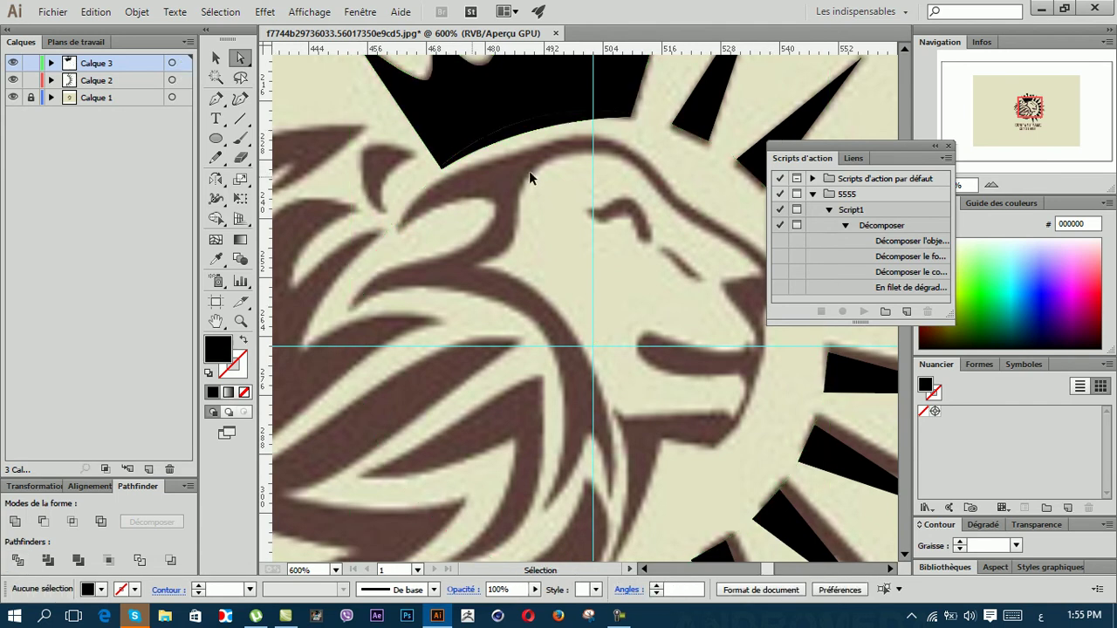
pyautogui.click(239, 59)
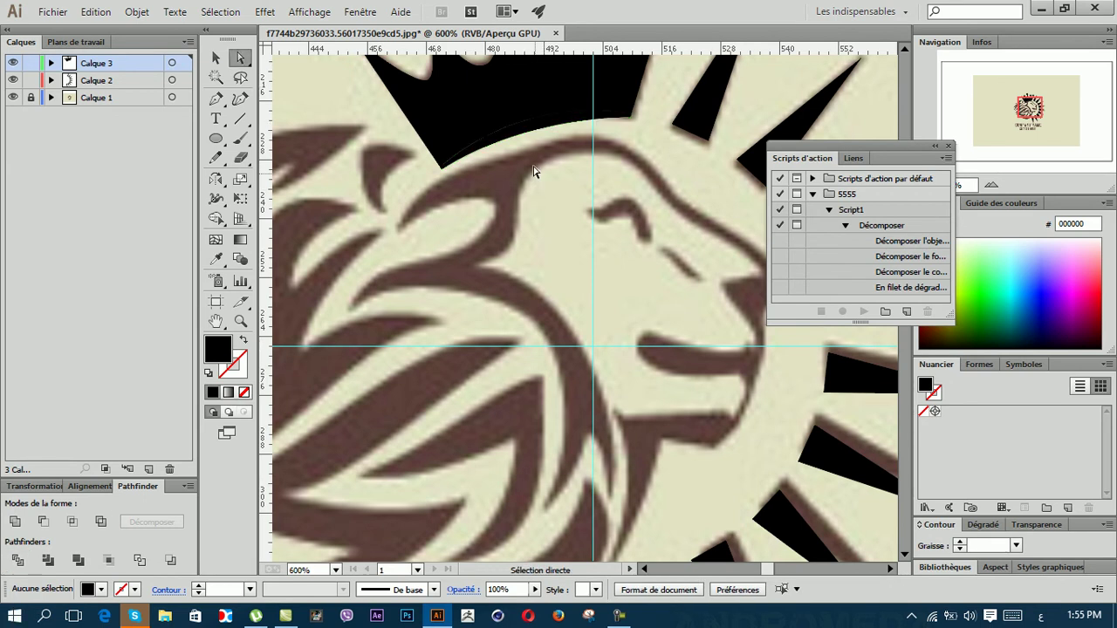
pyautogui.click(523, 126)
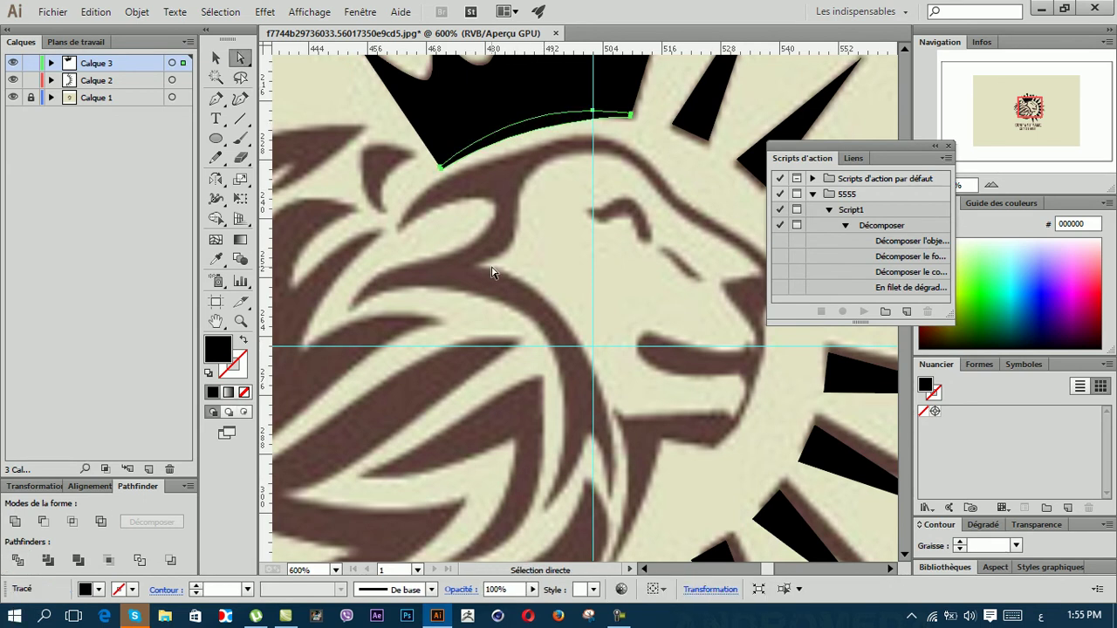
pyautogui.click(491, 272)
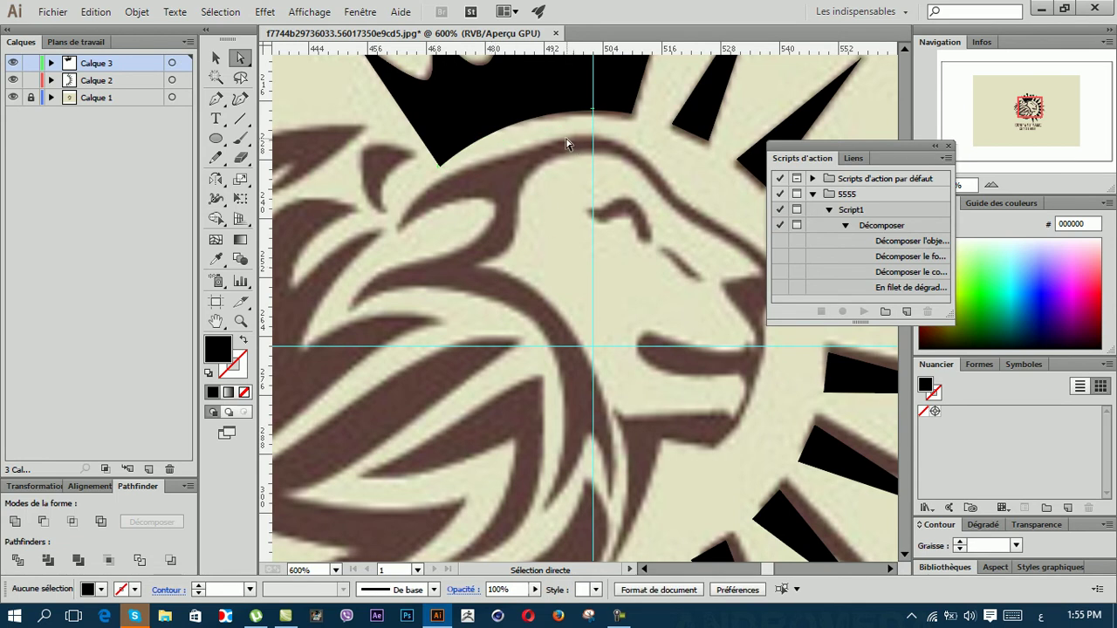
pyautogui.scroll(-2, 567, 144)
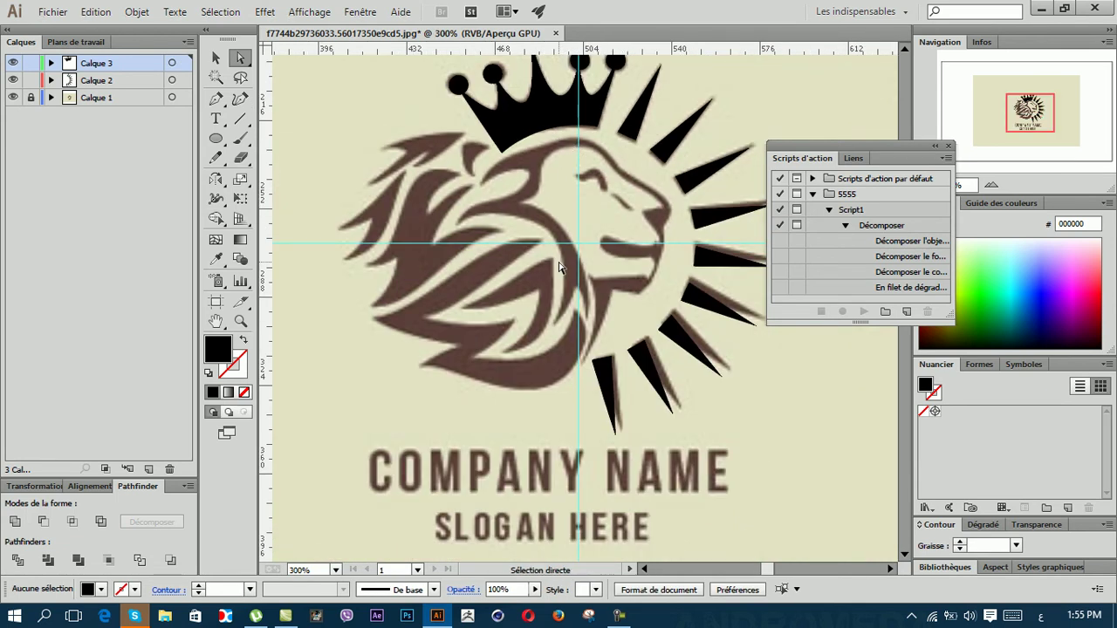
# Step: Add the new layer Calque 4, set the fill to None, and choose the Pen tool
pyautogui.scroll(1, 559, 267)
pyautogui.scroll(1, 560, 267)
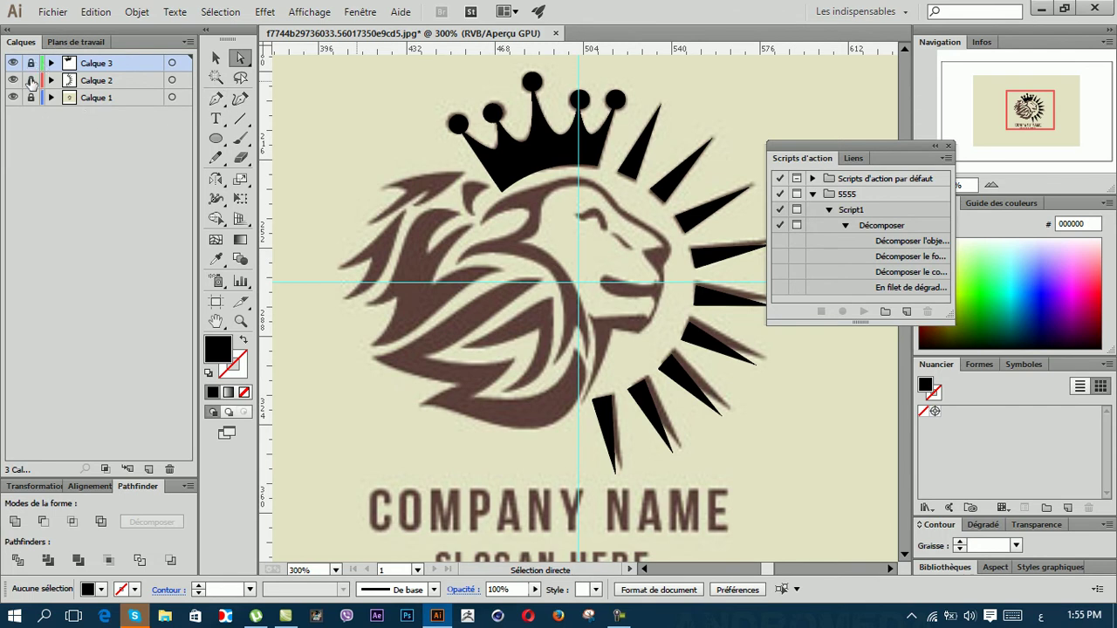
pyautogui.click(149, 469)
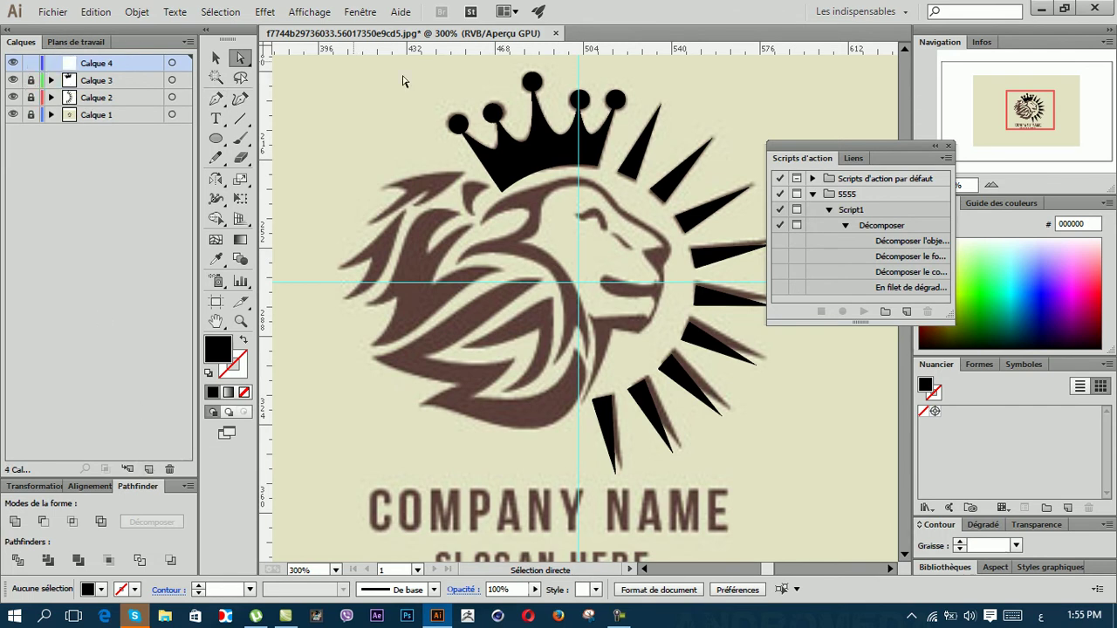
pyautogui.hscroll(-1, 643, 194)
pyautogui.hscroll(-2, 609, 187)
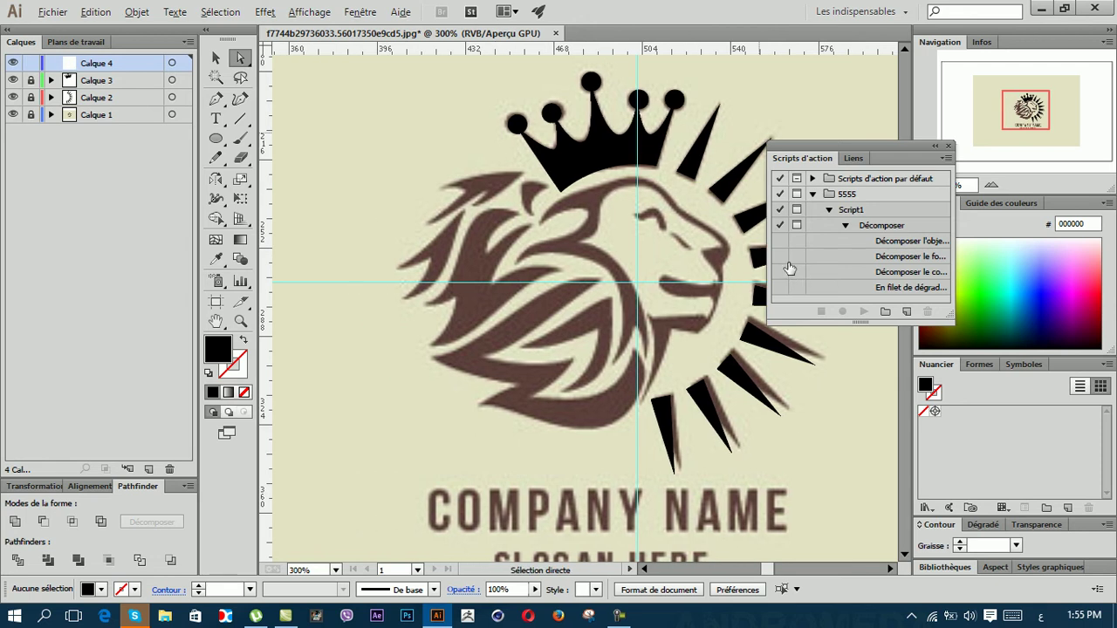
pyautogui.scroll(1, 680, 249)
pyautogui.scroll(2, 565, 266)
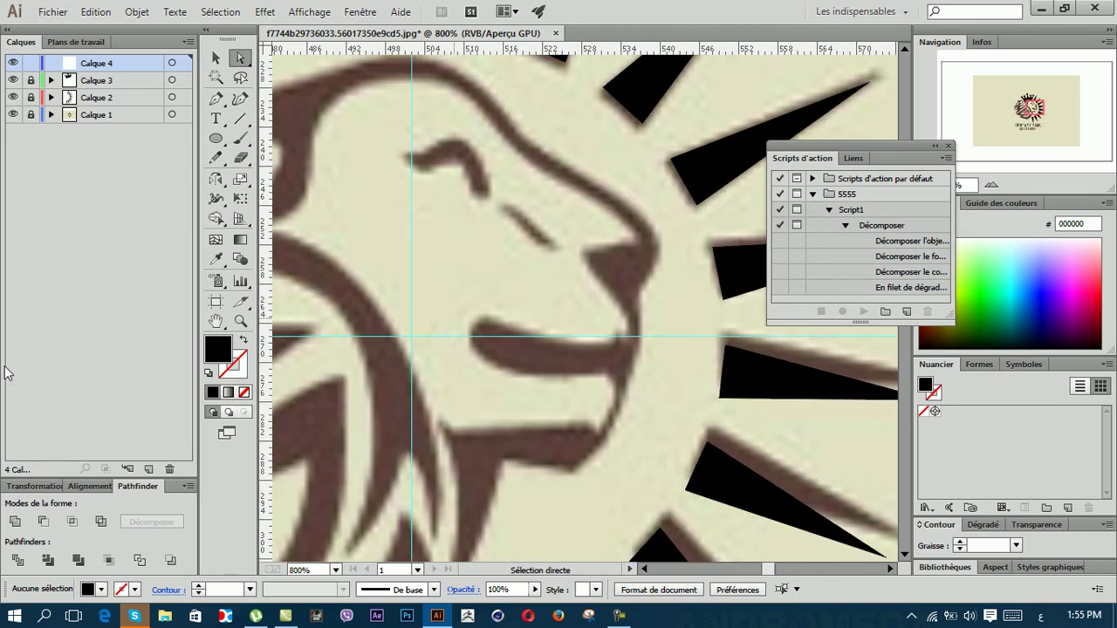
pyautogui.click(245, 394)
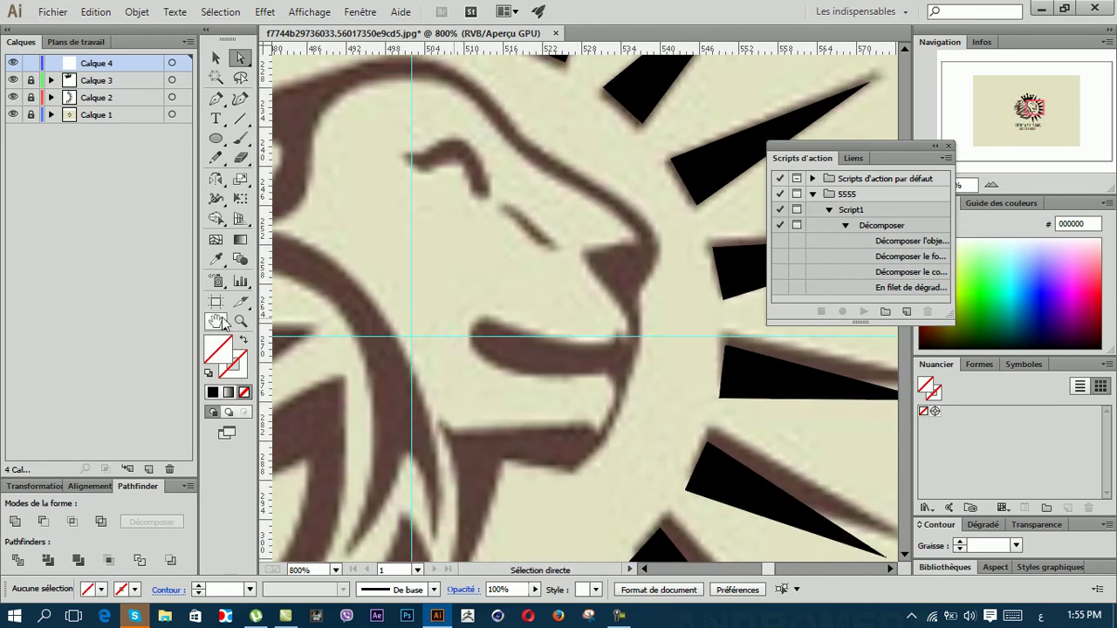
pyautogui.scroll(2, 542, 233)
pyautogui.hscroll(-1, 493, 216)
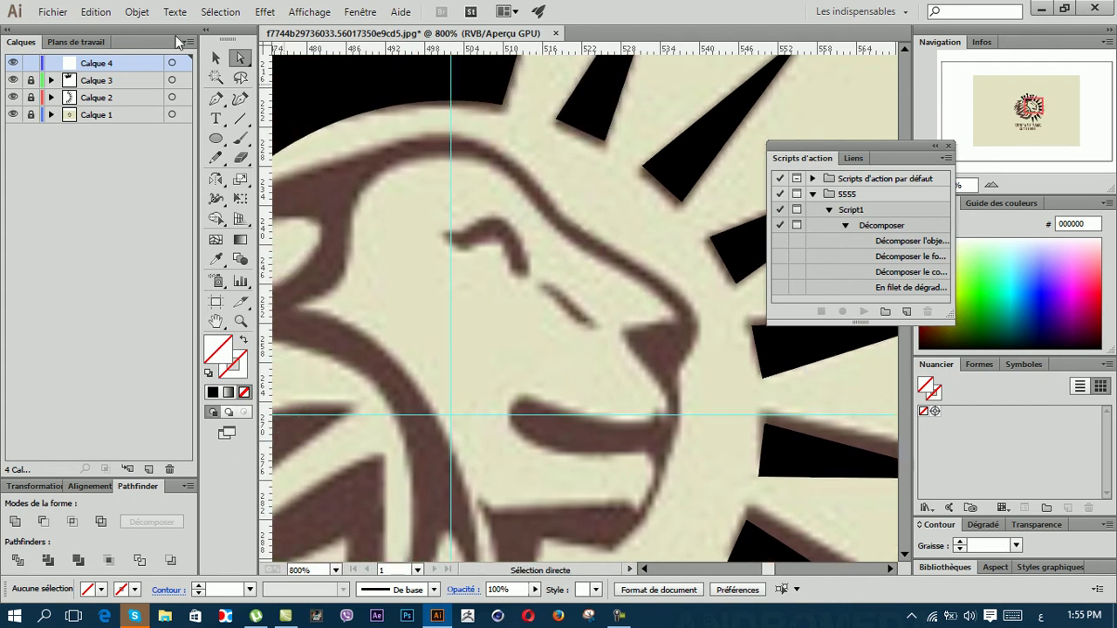
pyautogui.click(212, 97)
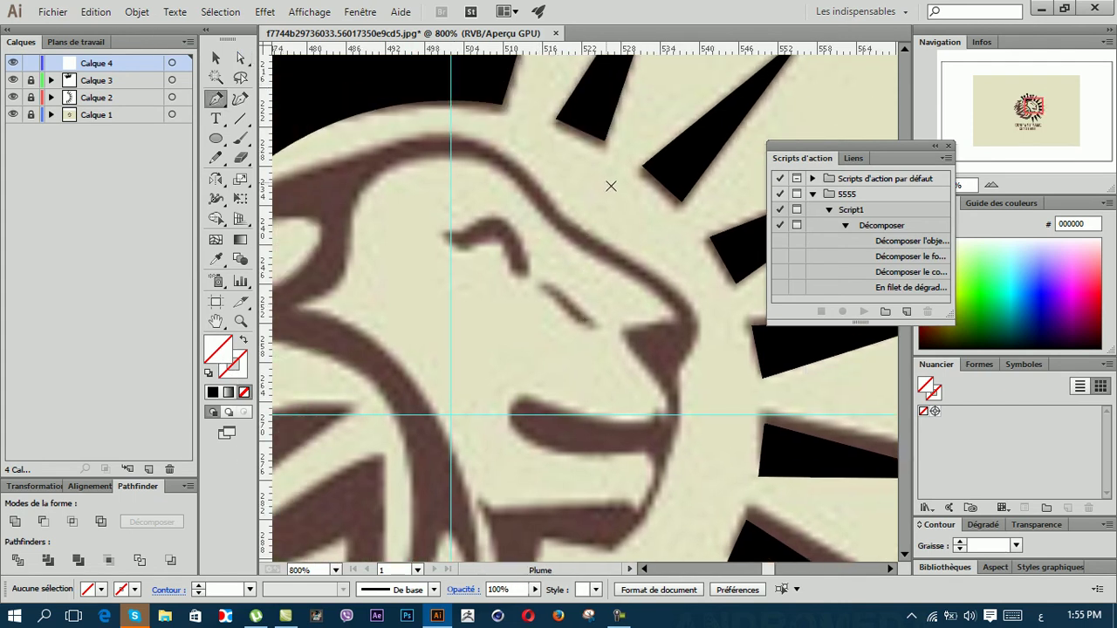
# Step: Trace the slanted lens-shaped mark below the lion's eye as a closed path
pyautogui.scroll(-2, 616, 197)
pyautogui.hscroll(2, 623, 206)
pyautogui.click(490, 229)
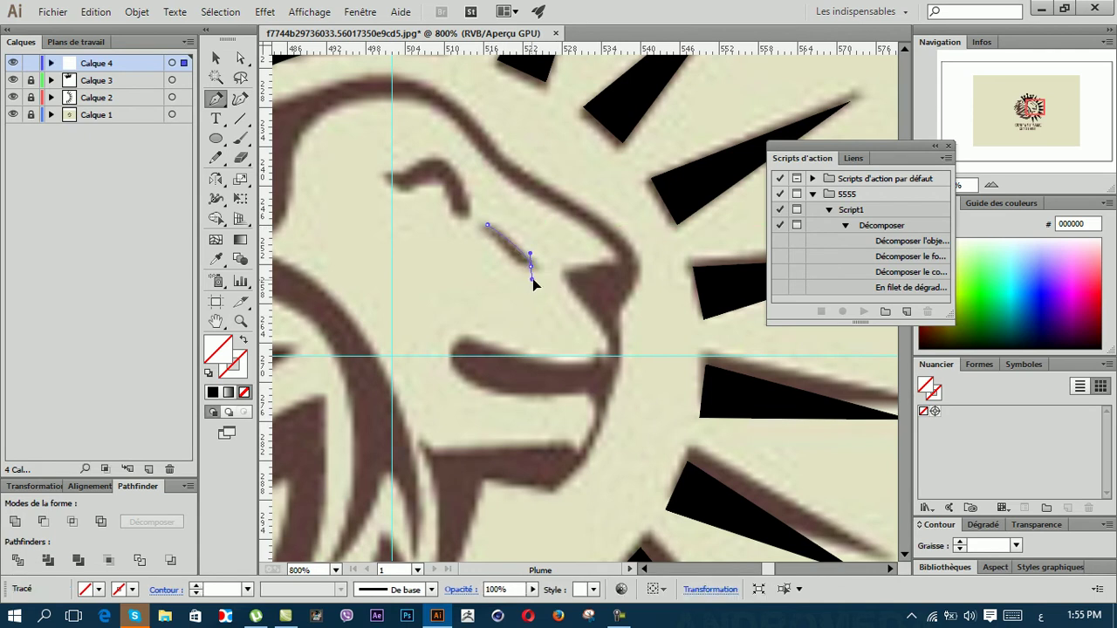
pyautogui.moveTo(534, 284); pyautogui.dragTo(533, 279)
pyautogui.moveTo(487, 227); pyautogui.dragTo(487, 218)
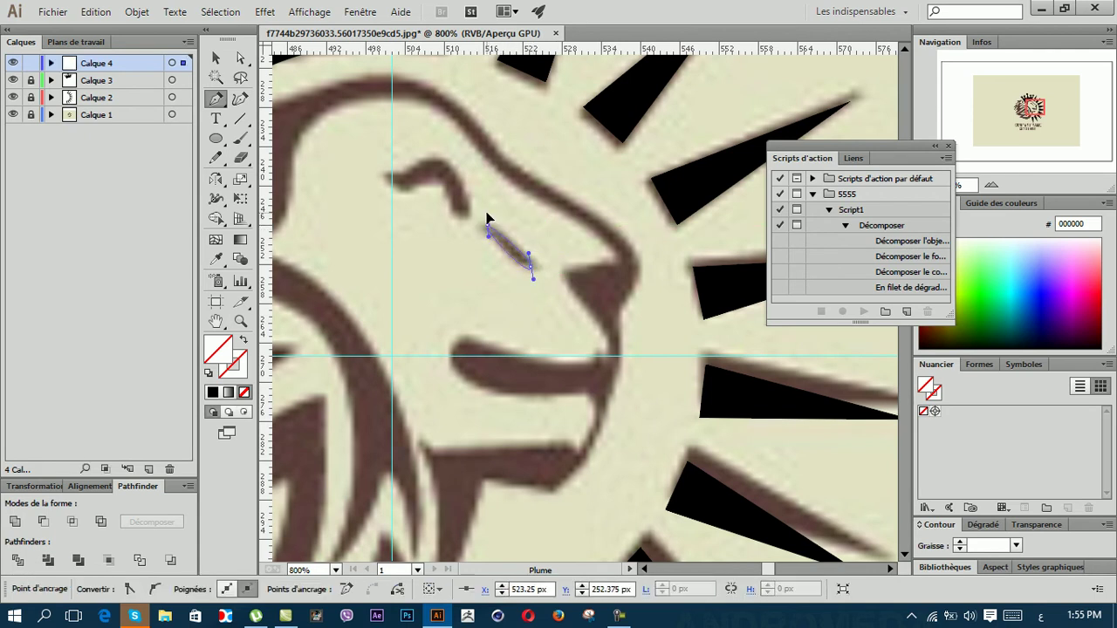
pyautogui.keyDown('ctrl'); pyautogui.click(485, 200); pyautogui.keyUp('ctrl')
# Step: Trace the eye outline with curved anchors and select both traced paths
pyautogui.moveTo(385, 173)
pyautogui.mouseDown()
pyautogui.moveTo(436, 166)
pyautogui.moveTo(447, 147)
pyautogui.mouseUp()
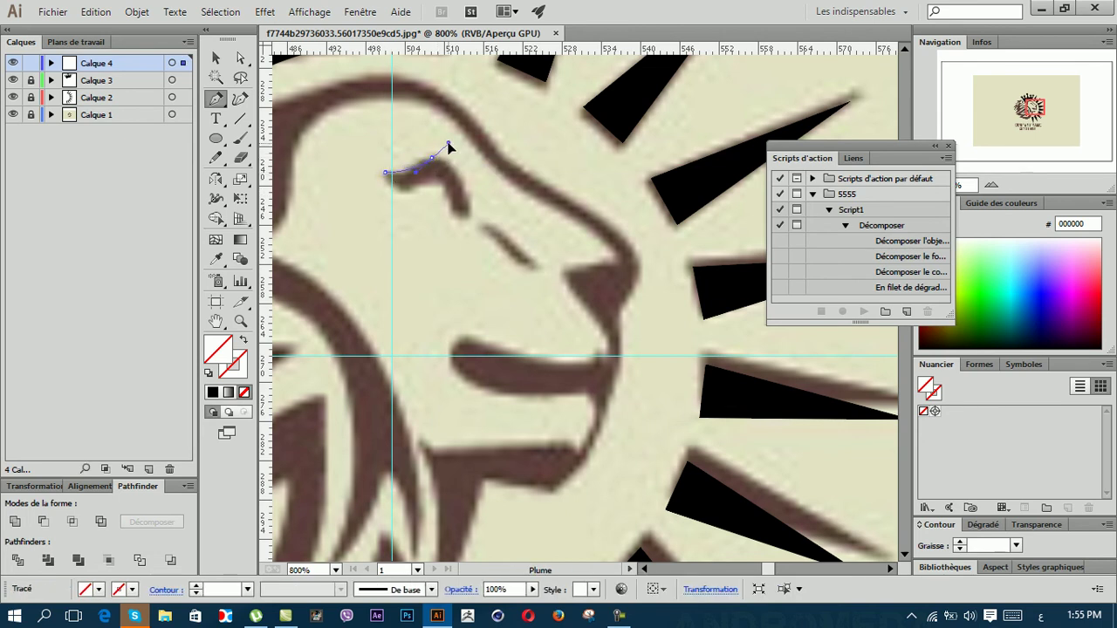
pyautogui.moveTo(465, 215); pyautogui.dragTo(443, 188)
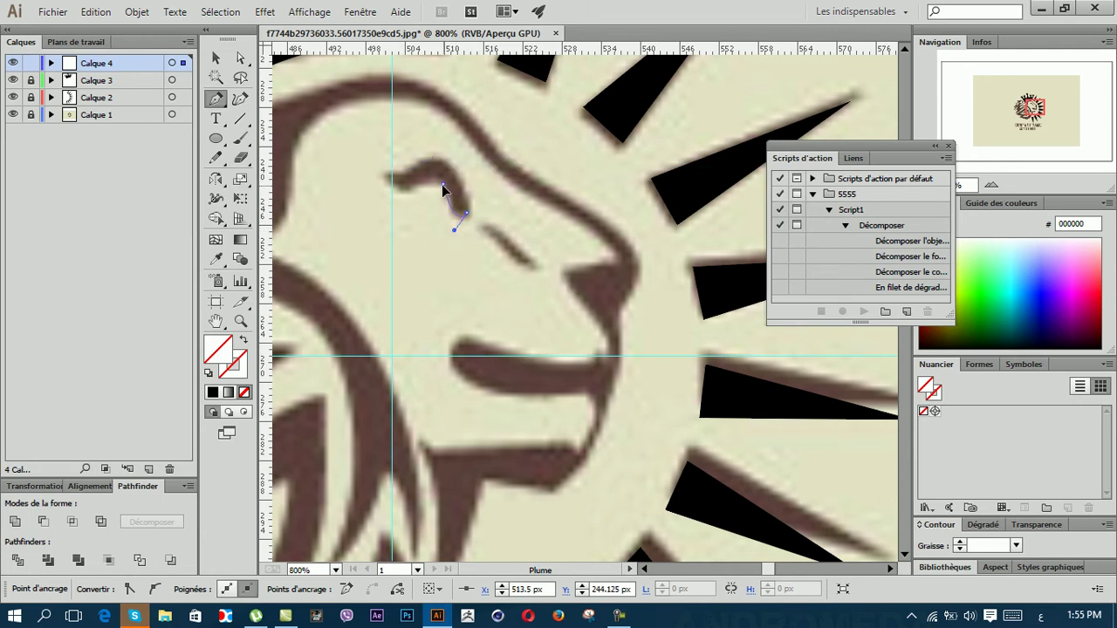
pyautogui.moveTo(428, 186)
pyautogui.mouseDown()
pyautogui.moveTo(403, 197)
pyautogui.moveTo(387, 174)
pyautogui.mouseUp()
pyautogui.scroll(1, 488, 227)
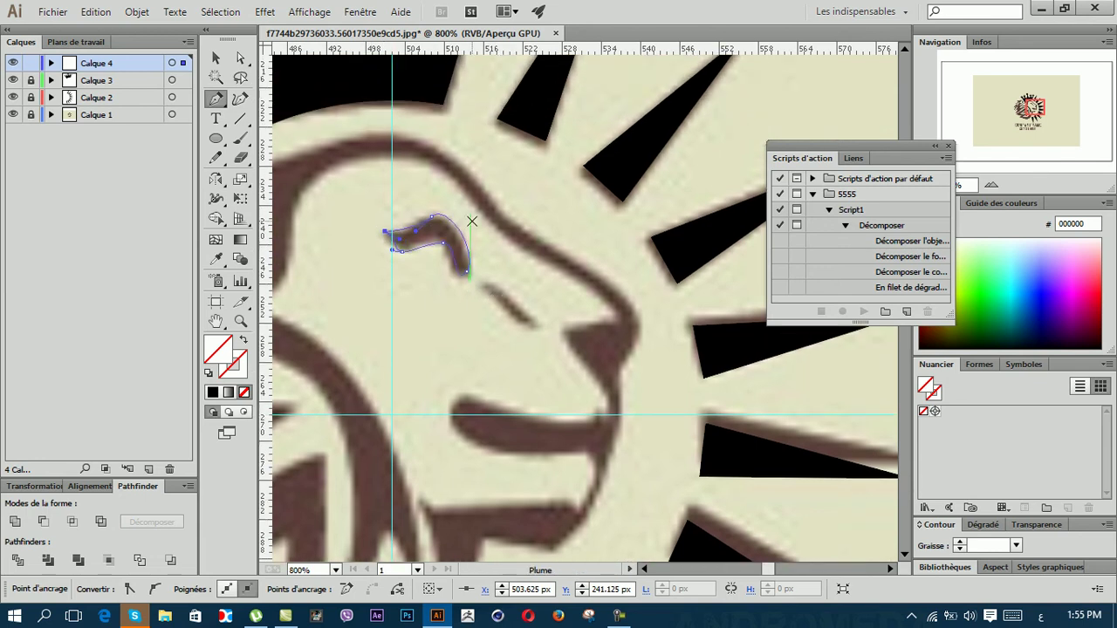
pyautogui.scroll(1, 468, 224)
pyautogui.scroll(1, 466, 213)
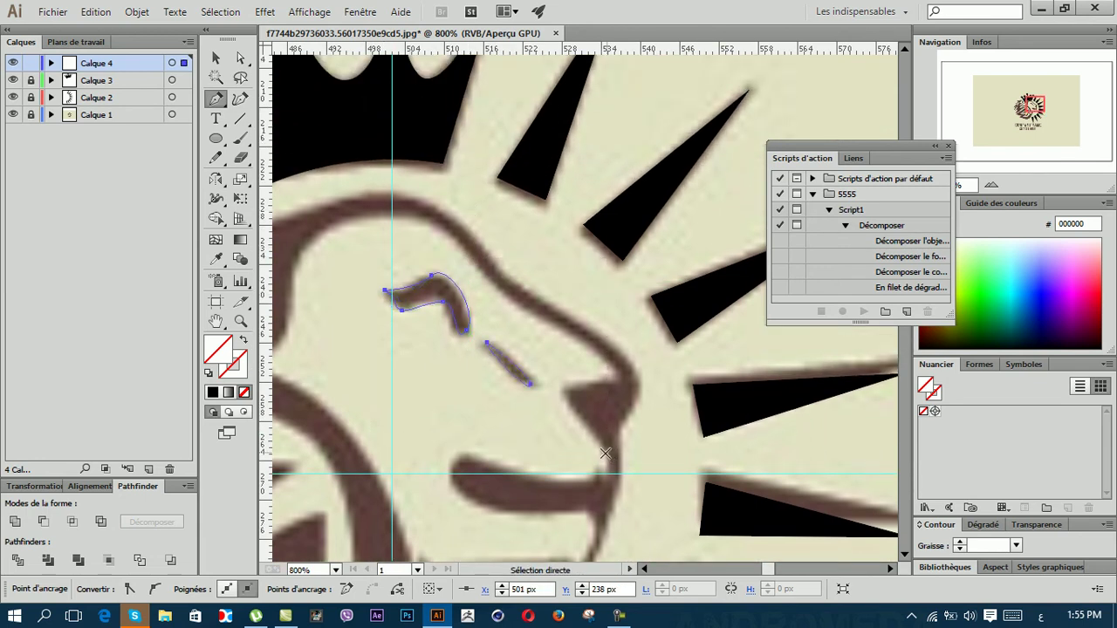
pyautogui.hotkey('ctrl', 'a')
# Step: Fill both traced eye shapes solid black and deselect them
pyautogui.click(212, 392)
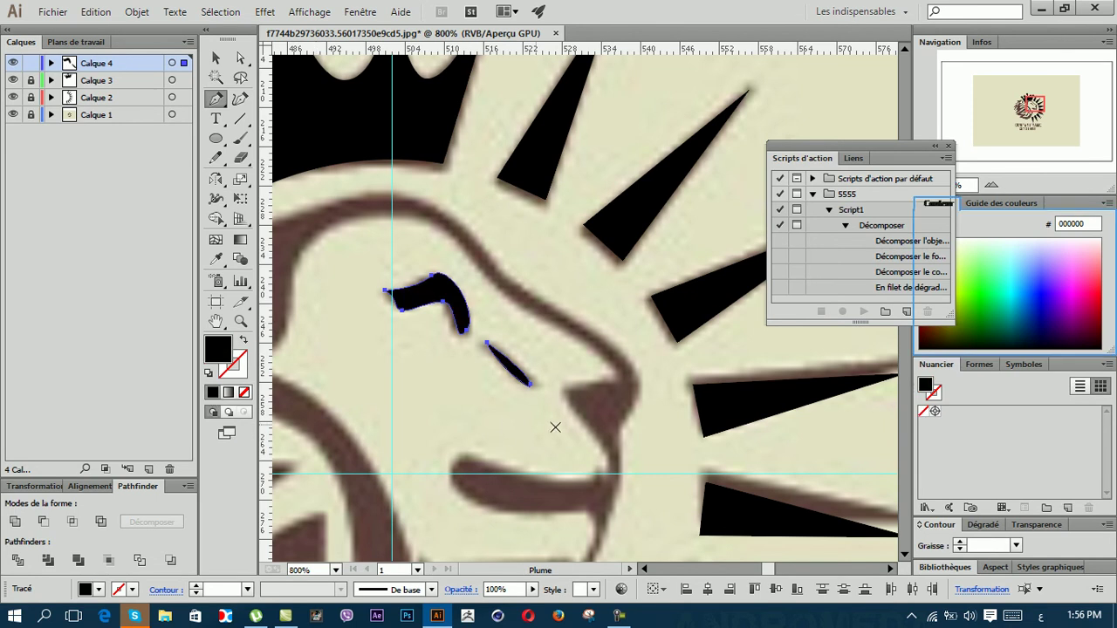
pyautogui.hotkey('ctrl', 'shift', 'a')
pyautogui.scroll(-2, 488, 295)
pyautogui.scroll(-1, 488, 295)
pyautogui.scroll(-1, 489, 295)
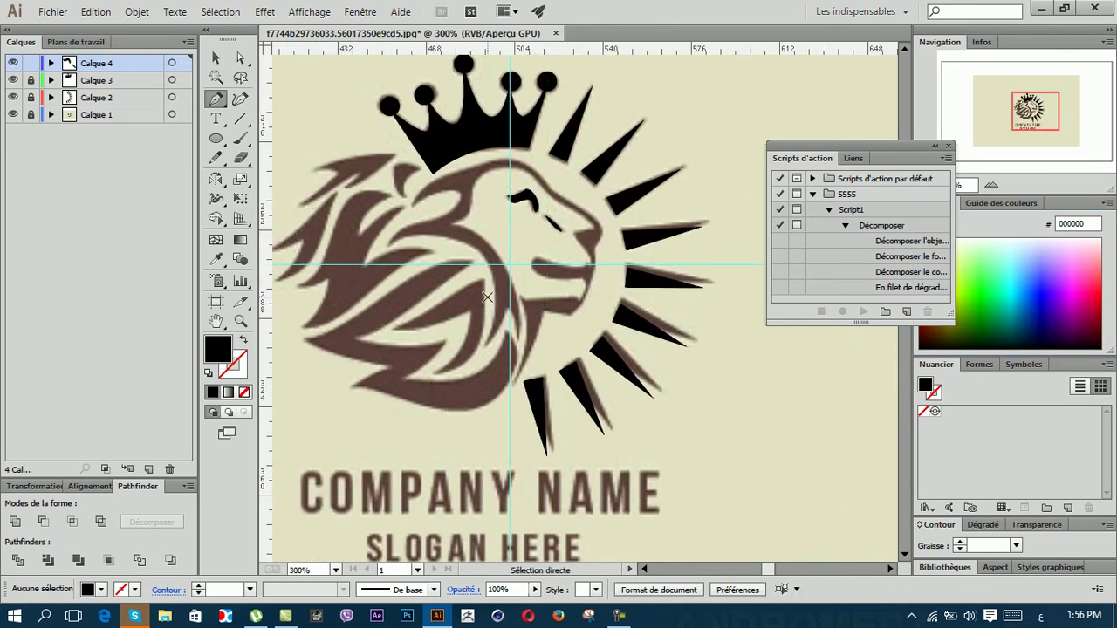
pyautogui.scroll(2, 523, 209)
pyautogui.scroll(2, 506, 183)
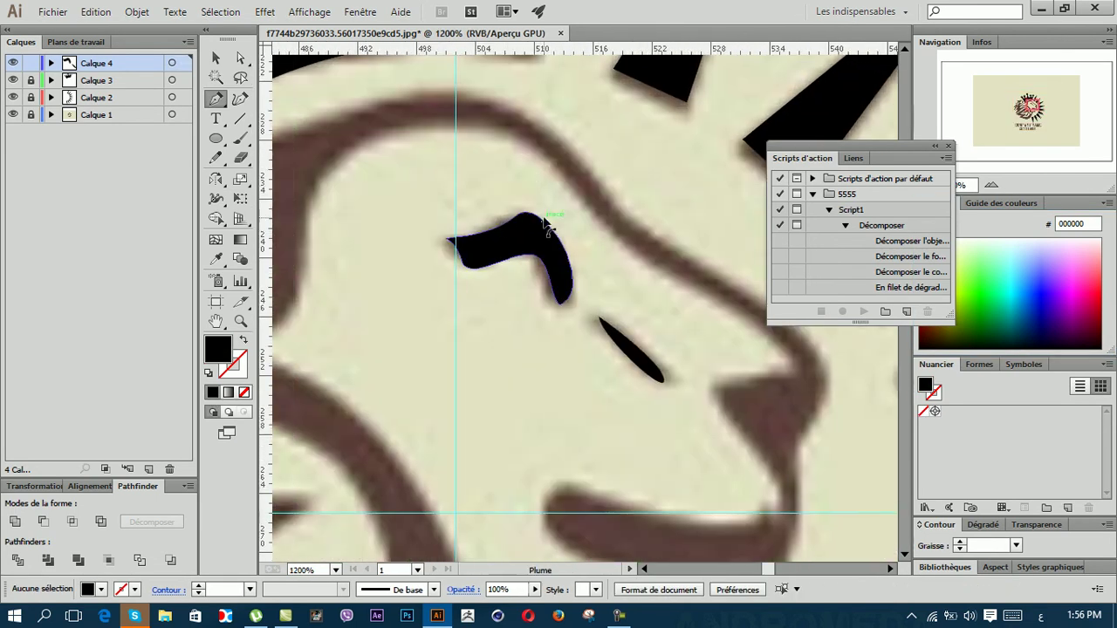
# Step: Move the eye's top anchor and adjust its inner-edge curve, then zoom out
pyautogui.click(517, 216)
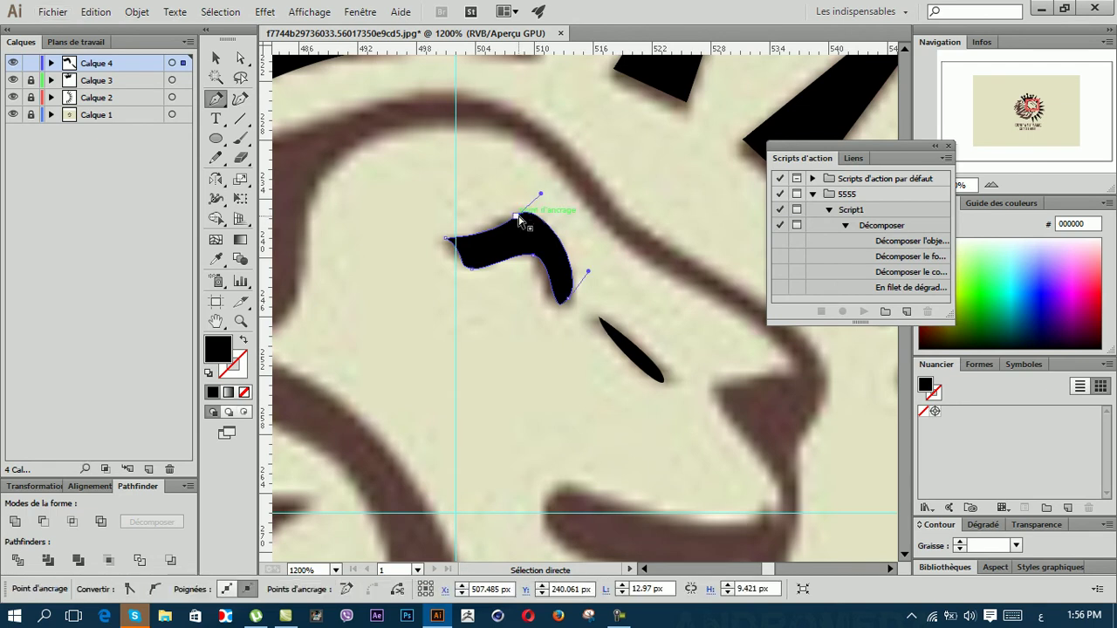
pyautogui.moveTo(518, 216); pyautogui.dragTo(506, 223)
pyautogui.click(534, 255)
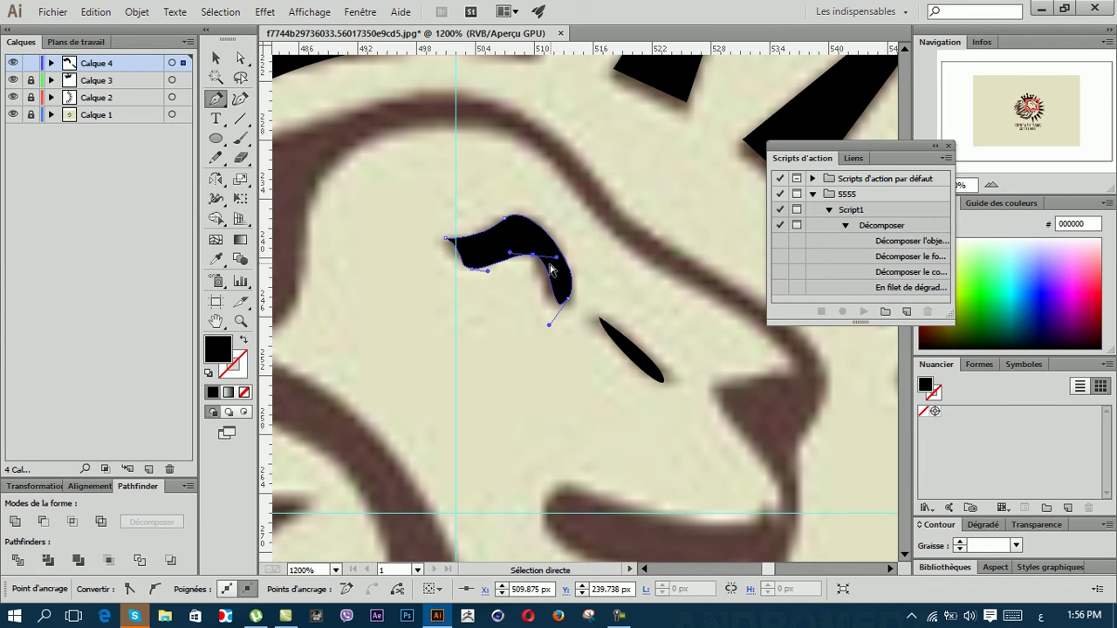
pyautogui.moveTo(556, 258); pyautogui.dragTo(550, 260)
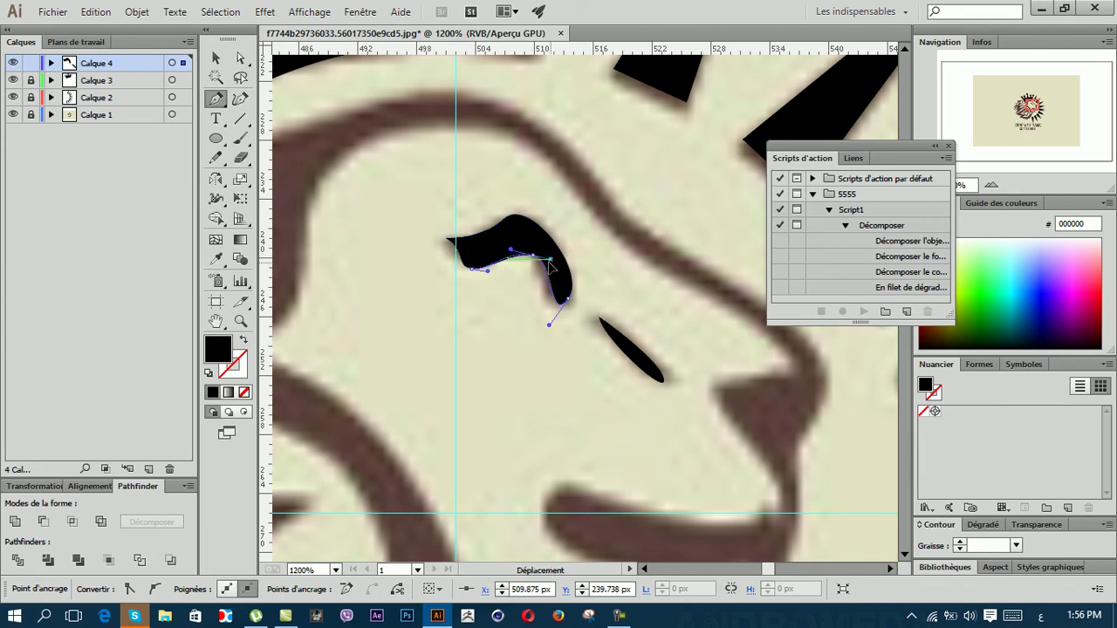
pyautogui.keyDown('ctrl'); pyautogui.click(615, 249); pyautogui.keyUp('ctrl')
pyautogui.hotkey('ctrl', '-')
pyautogui.hotkey('ctrl', '-')
pyautogui.hotkey('ctrl', '-')
# Step: Return to the Pen tool and set the fill to None for the face outline
pyautogui.scroll(-2, 600, 263)
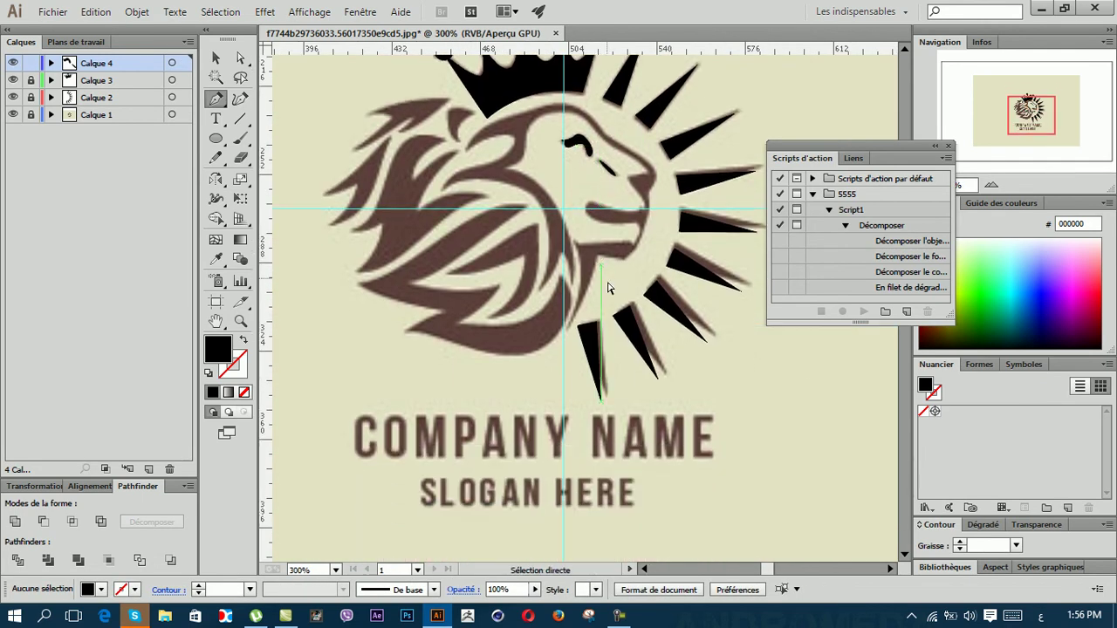
pyautogui.scroll(3, 602, 262)
pyautogui.press('ctrl')
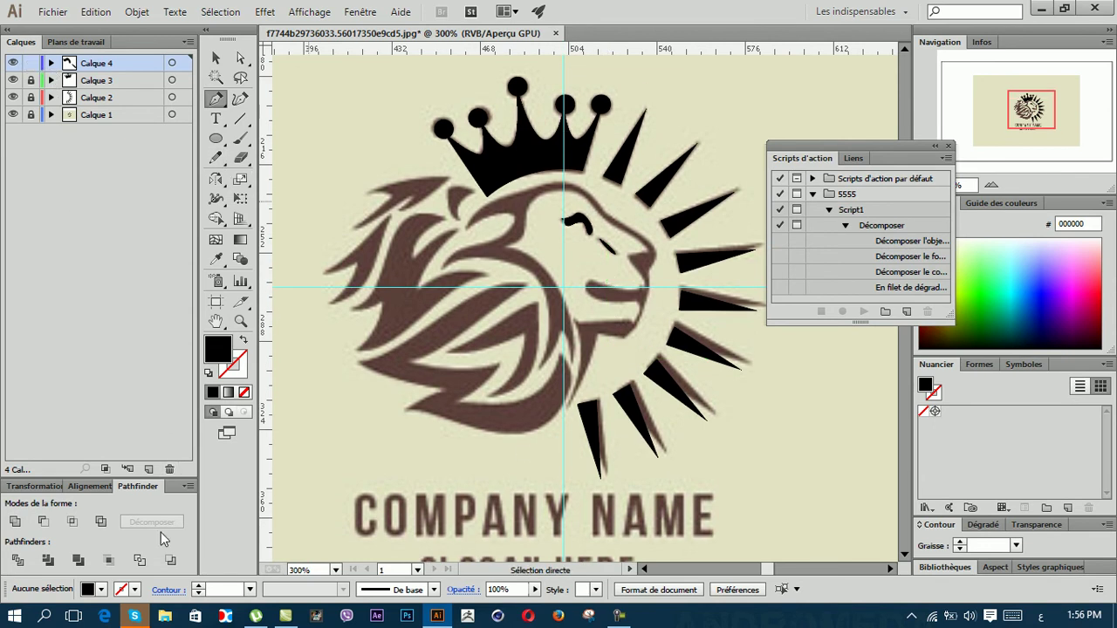
pyautogui.click(225, 101)
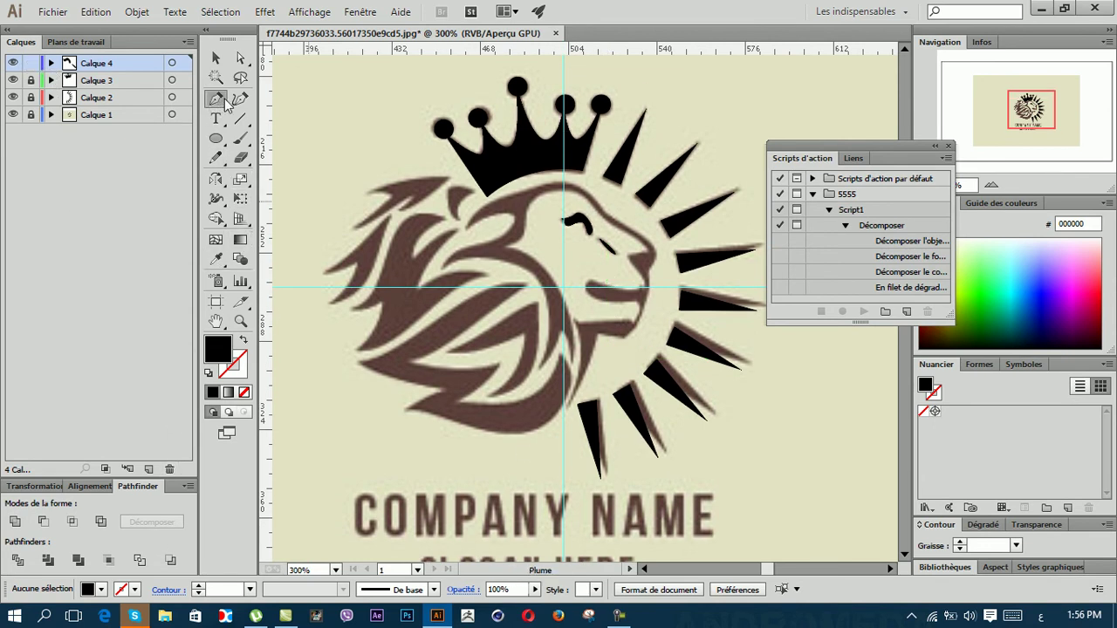
pyautogui.click(245, 392)
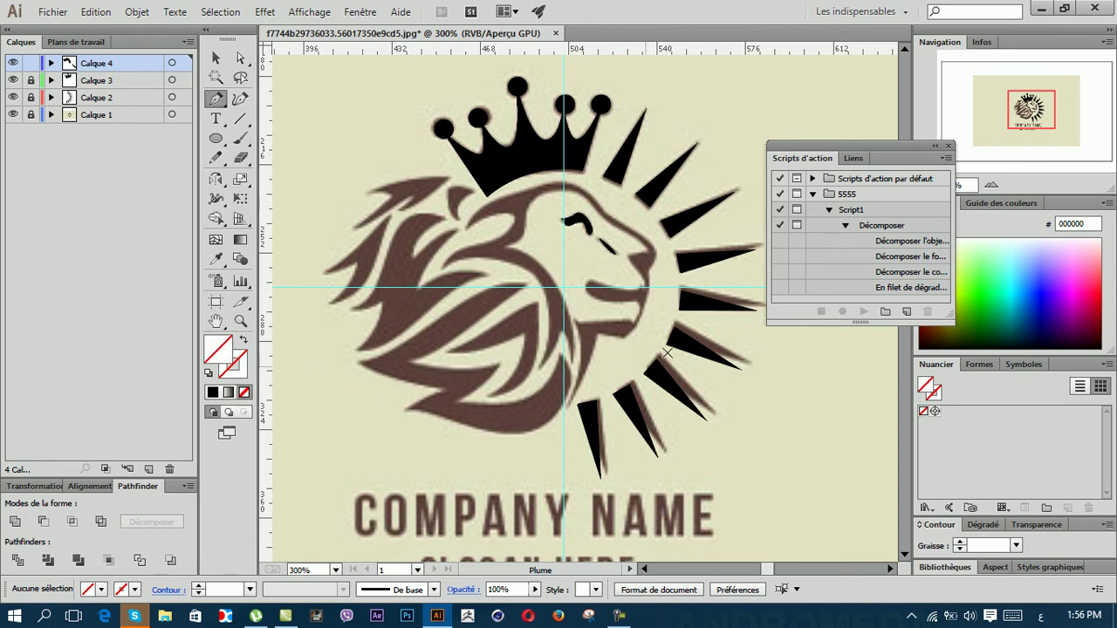
pyautogui.scroll(1, 667, 352)
pyautogui.scroll(1, 648, 349)
pyautogui.scroll(1, 643, 341)
pyautogui.scroll(1, 643, 344)
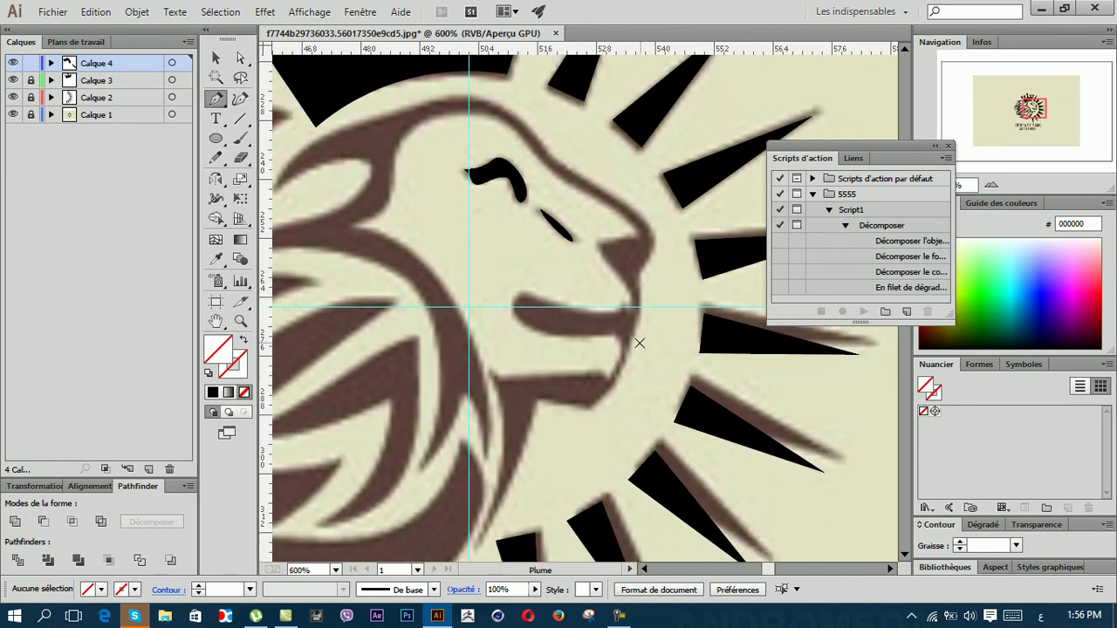
pyautogui.scroll(-2, 639, 345)
# Step: Trace the outline from below the jaw along the chin to the front of the mouth
pyautogui.click(476, 468)
pyautogui.moveTo(535, 324); pyautogui.dragTo(542, 278)
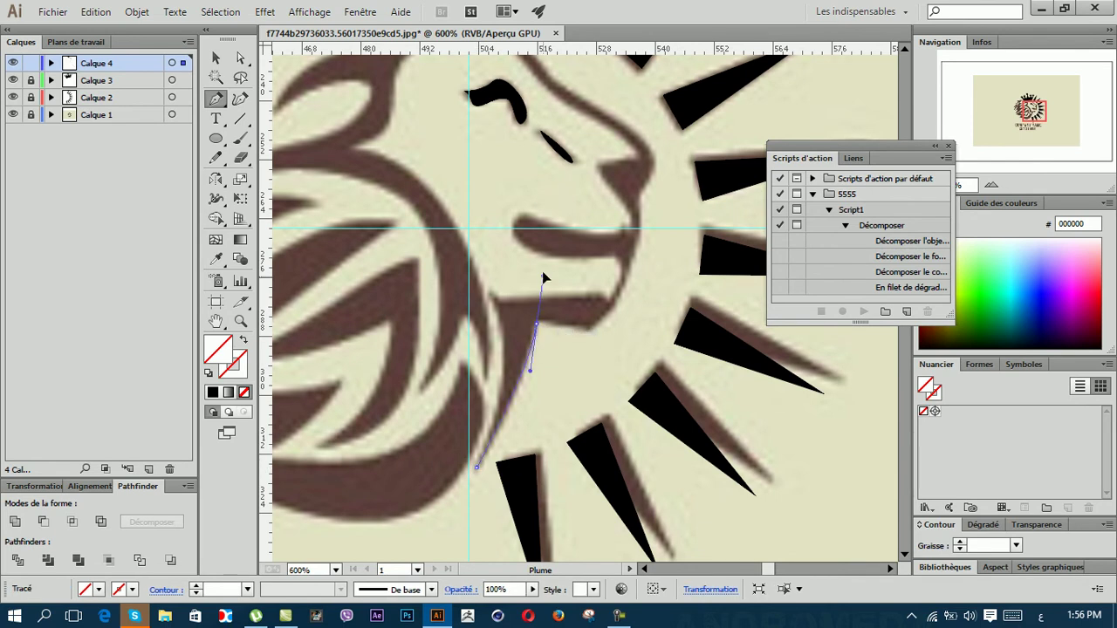
pyautogui.click(536, 324)
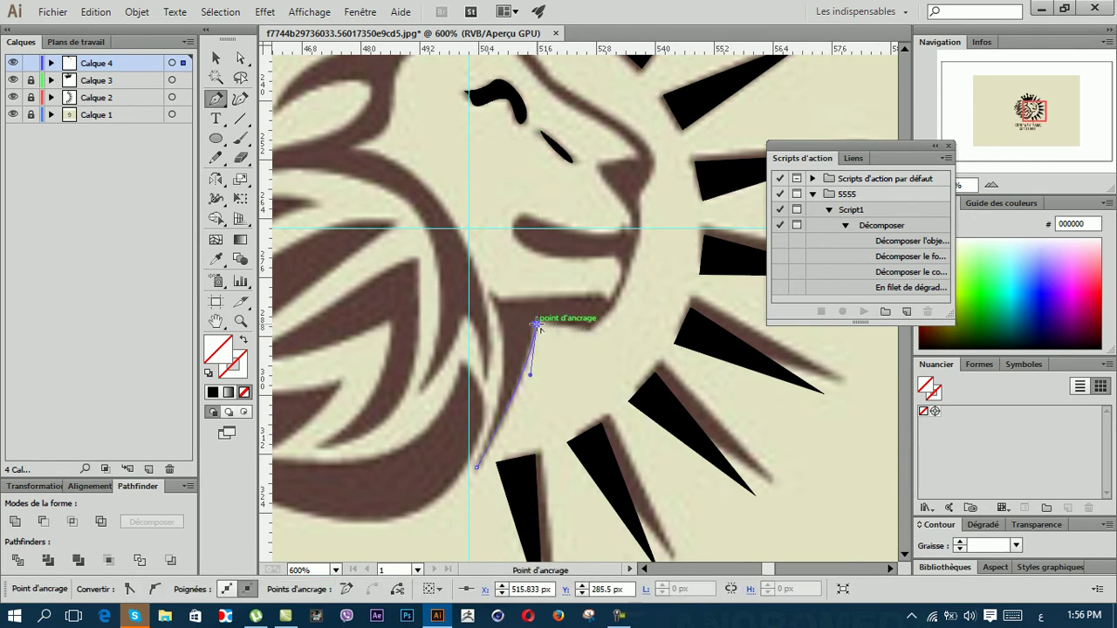
pyautogui.moveTo(590, 331); pyautogui.dragTo(596, 333)
pyautogui.scroll(1, 611, 331)
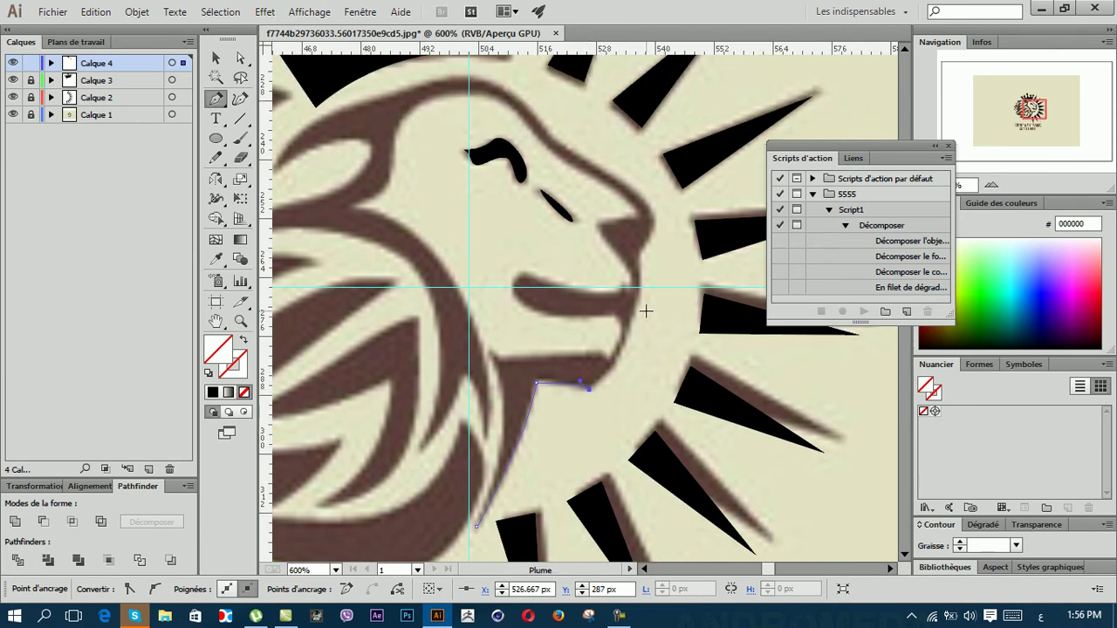
pyautogui.moveTo(637, 319); pyautogui.dragTo(634, 297)
pyautogui.click(637, 294)
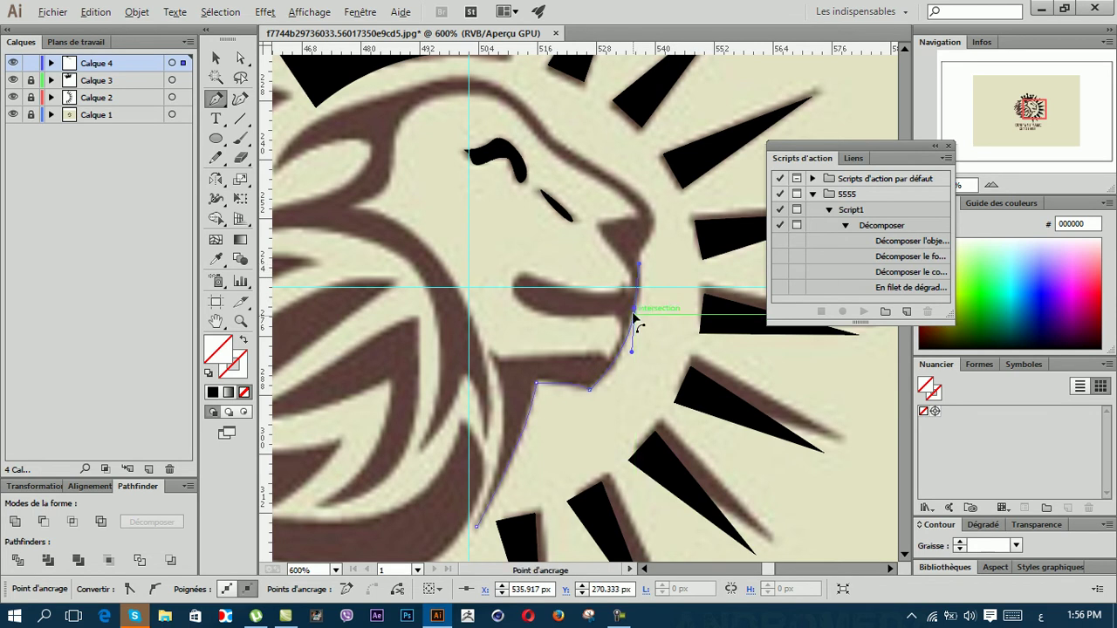
pyautogui.scroll(1, 641, 322)
pyautogui.moveTo(646, 325); pyautogui.dragTo(625, 275)
pyautogui.click(644, 322)
# Step: Nudge the mouth anchor, then extend the outline up the nose toward the forehead
pyautogui.scroll(1, 641, 315)
pyautogui.scroll(-1, 637, 303)
pyautogui.scroll(1, 655, 303)
pyautogui.press('ctrl')
pyautogui.moveTo(658, 309); pyautogui.dragTo(655, 302)
pyautogui.moveTo(621, 256); pyautogui.dragTo(568, 239)
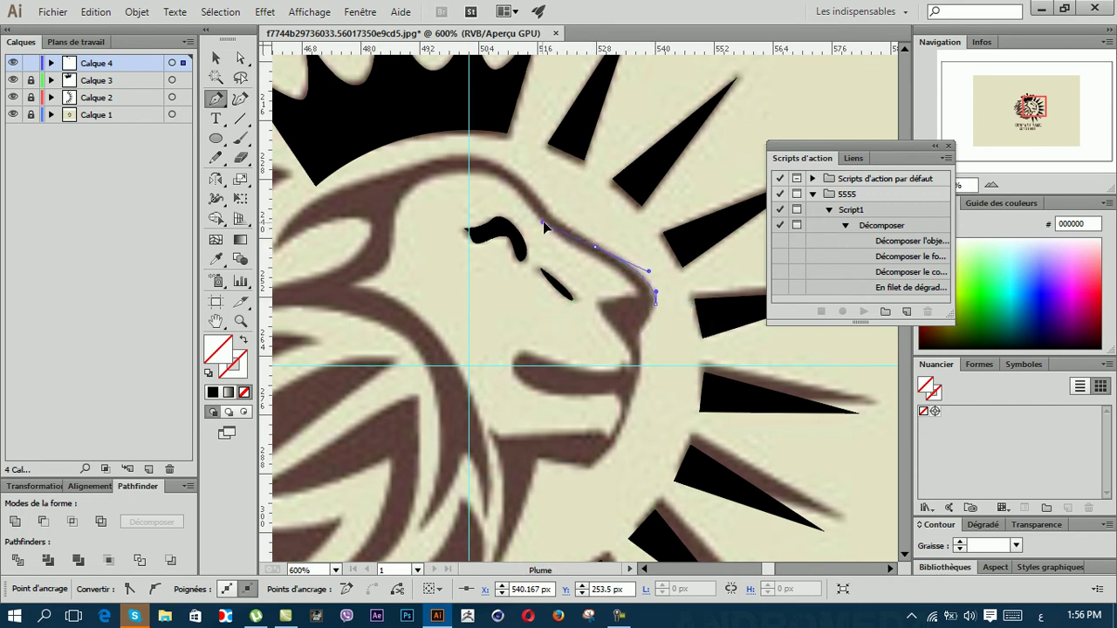
pyautogui.hscroll(-2, 545, 210)
pyautogui.moveTo(546, 162); pyautogui.dragTo(503, 149)
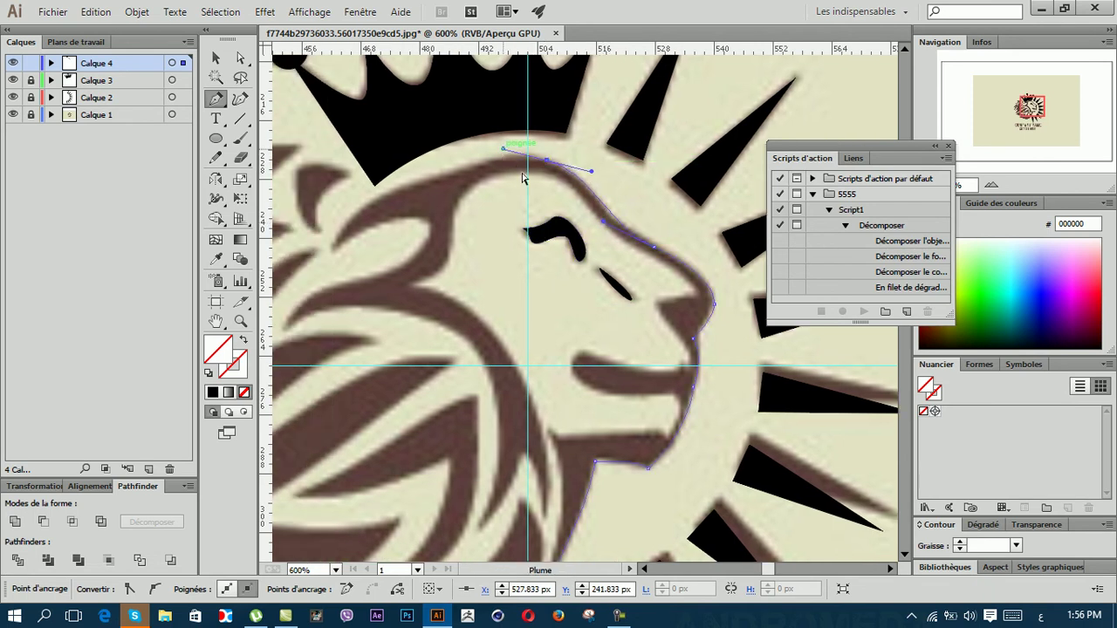
# Step: Continue the outline over the head top and back along the mane strand
pyautogui.hscroll(-3, 523, 178)
pyautogui.moveTo(409, 247); pyautogui.dragTo(385, 302)
pyautogui.click(502, 182)
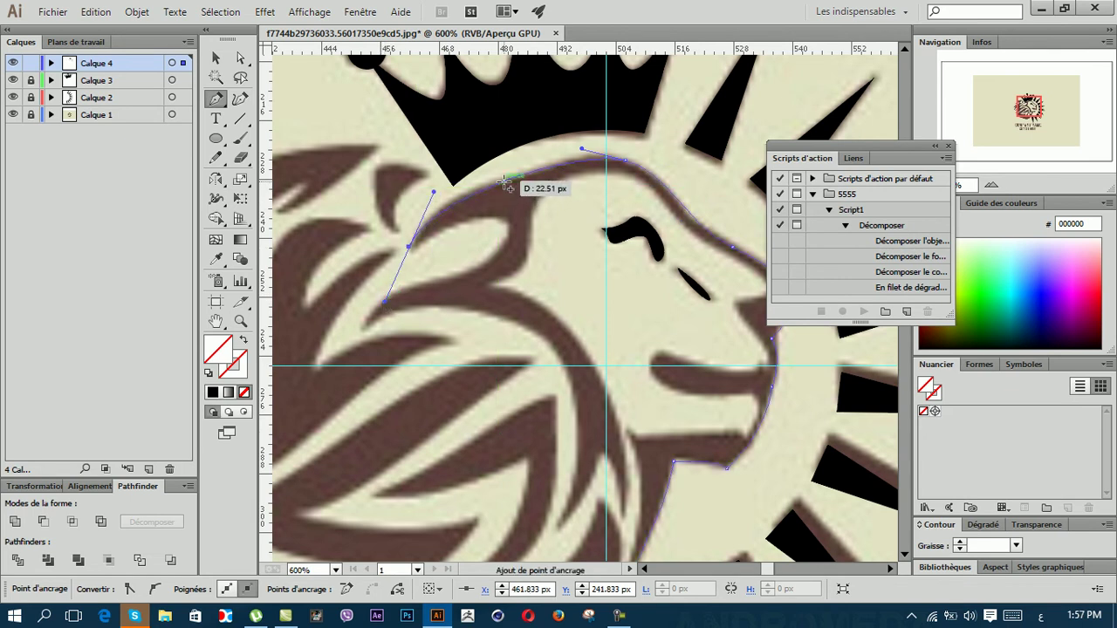
pyautogui.moveTo(505, 183); pyautogui.dragTo(514, 184)
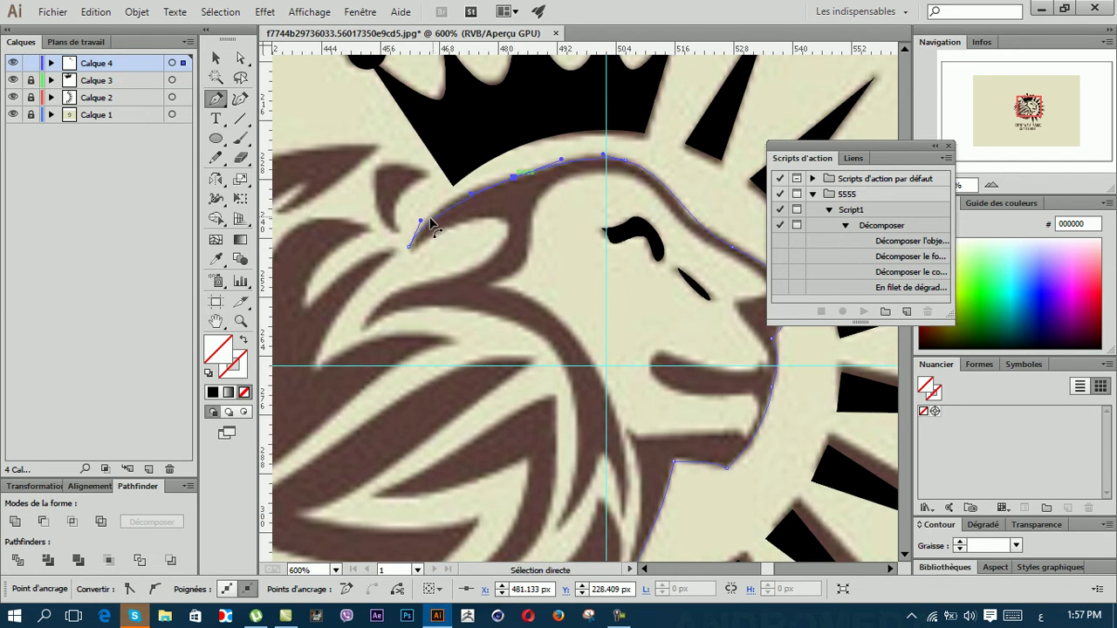
pyautogui.moveTo(411, 249); pyautogui.dragTo(390, 296)
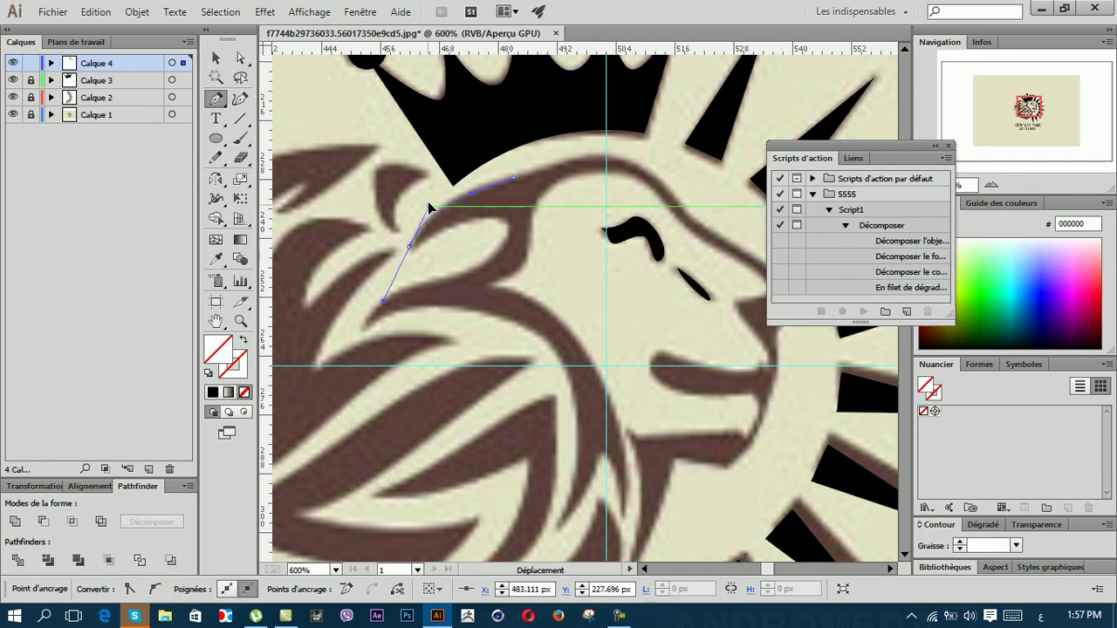
pyautogui.click(411, 248)
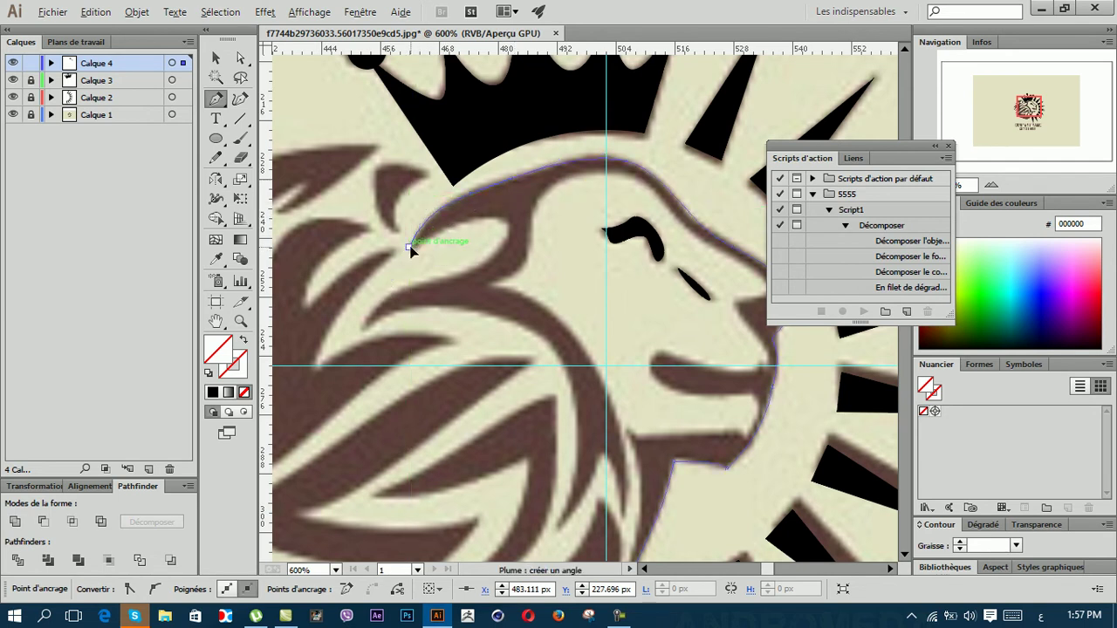
pyautogui.moveTo(506, 223); pyautogui.dragTo(543, 240)
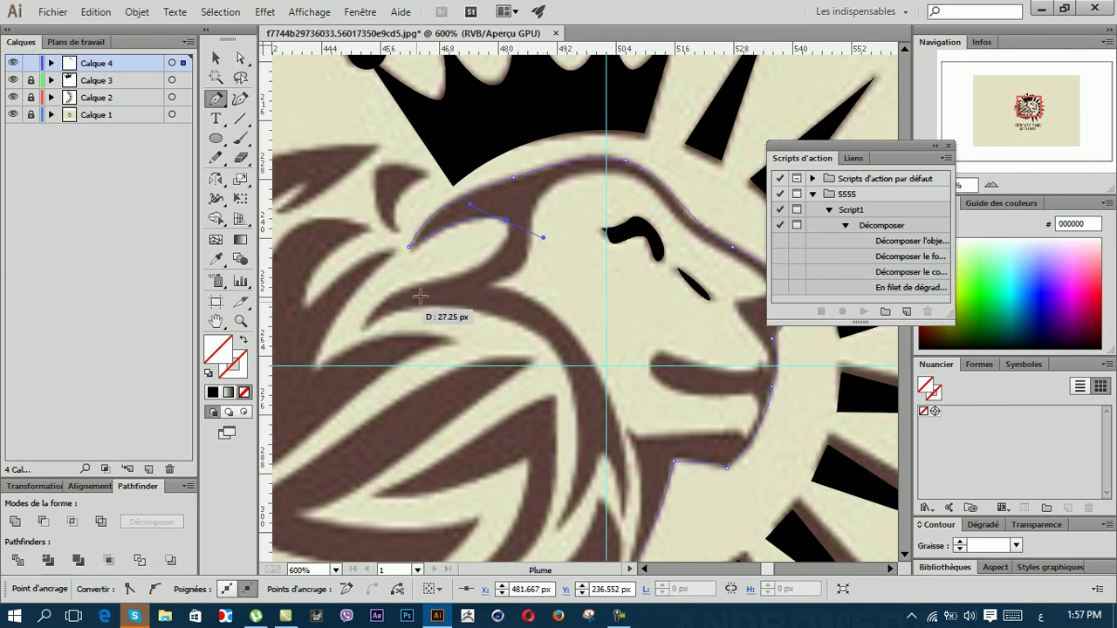
pyautogui.moveTo(396, 293); pyautogui.dragTo(355, 300)
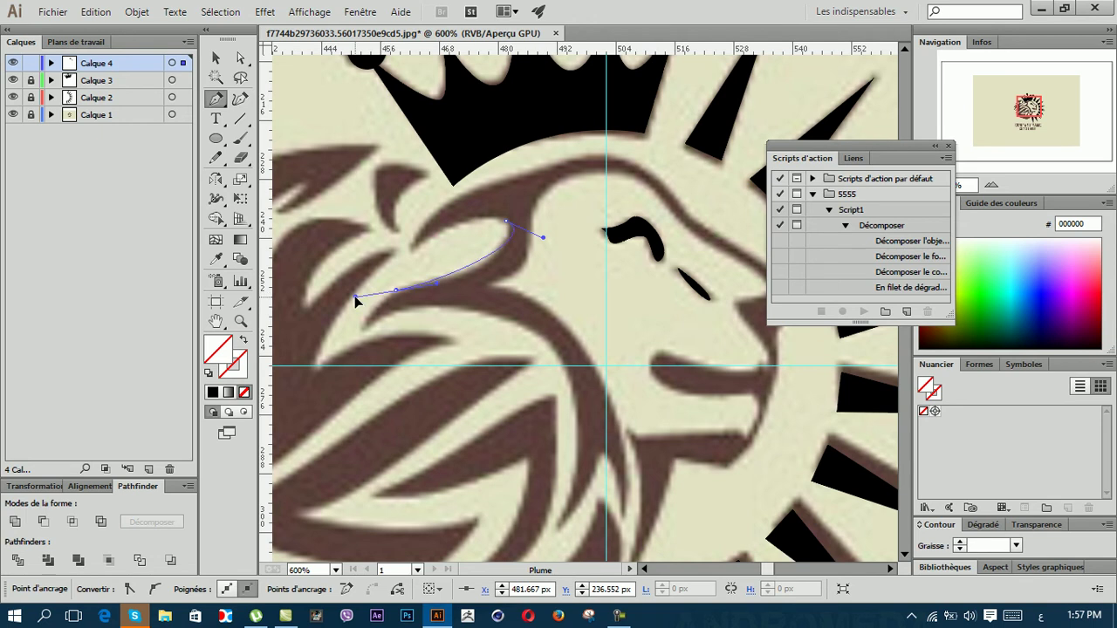
# Step: Reshape the strand curve and add a point, undoing an accidental path closure
pyautogui.press('ctrl')
pyautogui.moveTo(542, 237); pyautogui.dragTo(530, 236)
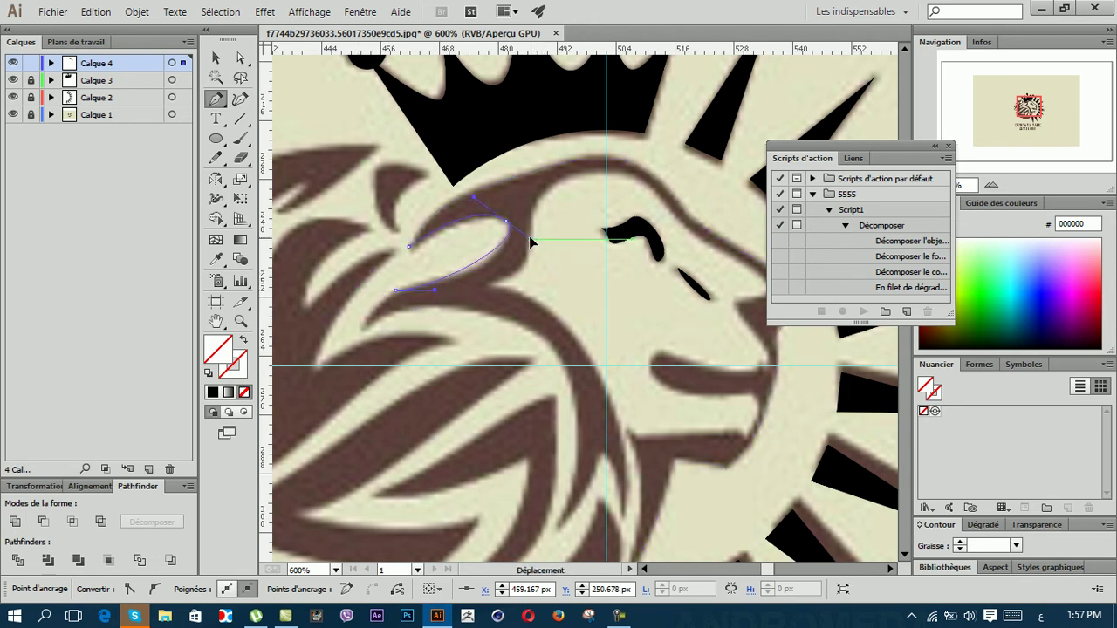
pyautogui.click(485, 256)
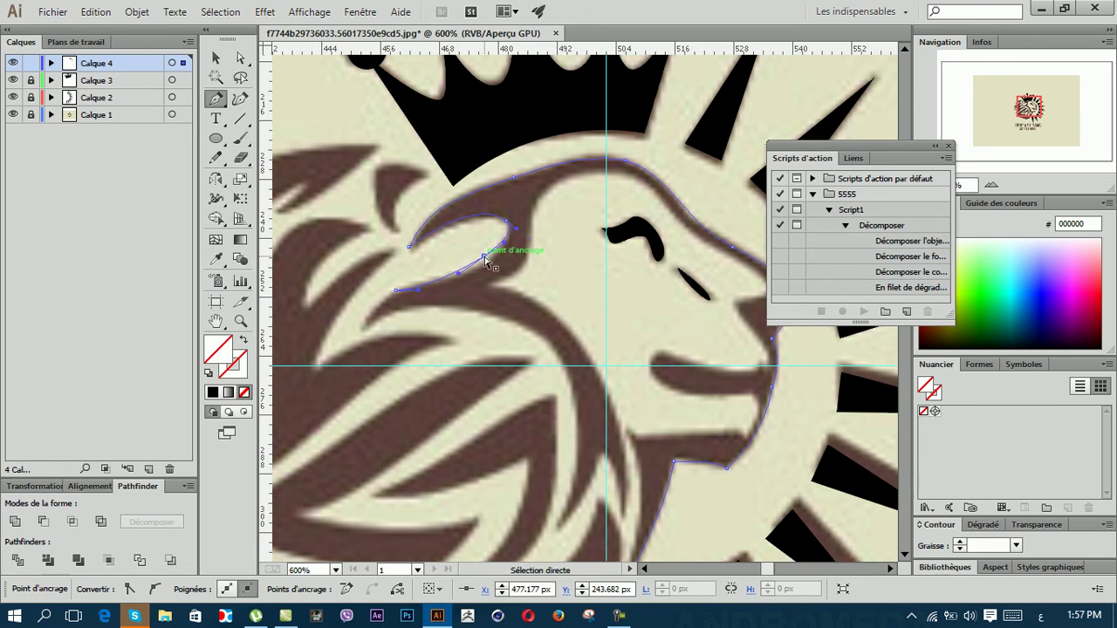
pyautogui.moveTo(485, 256); pyautogui.dragTo(486, 267)
pyautogui.moveTo(395, 289); pyautogui.dragTo(358, 289)
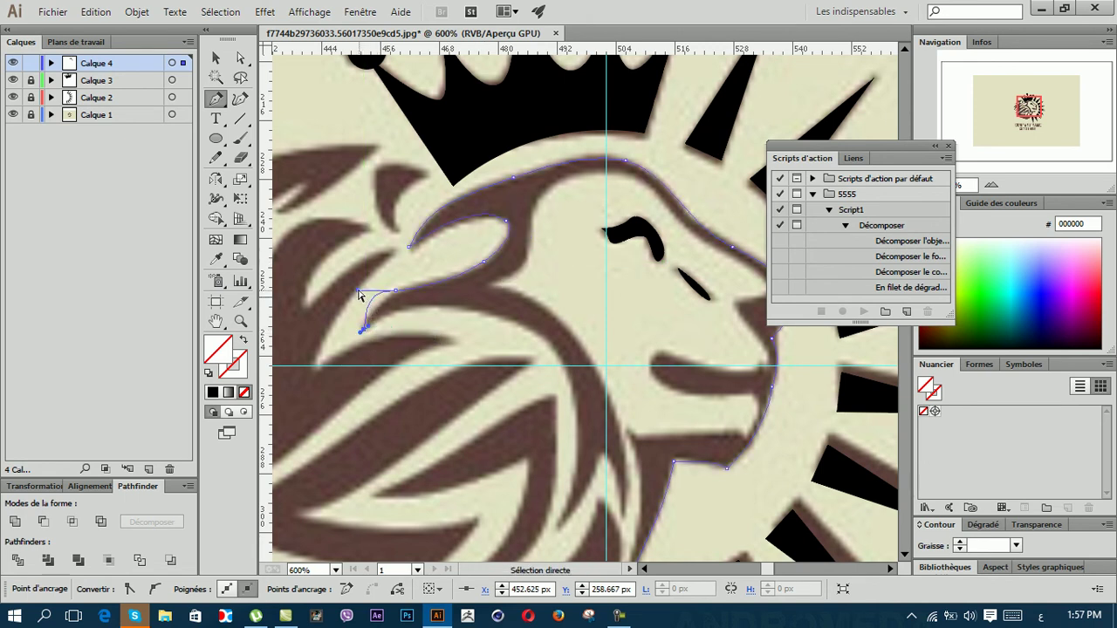
pyautogui.click(385, 293)
pyautogui.hotkey('ctrl', 'z')
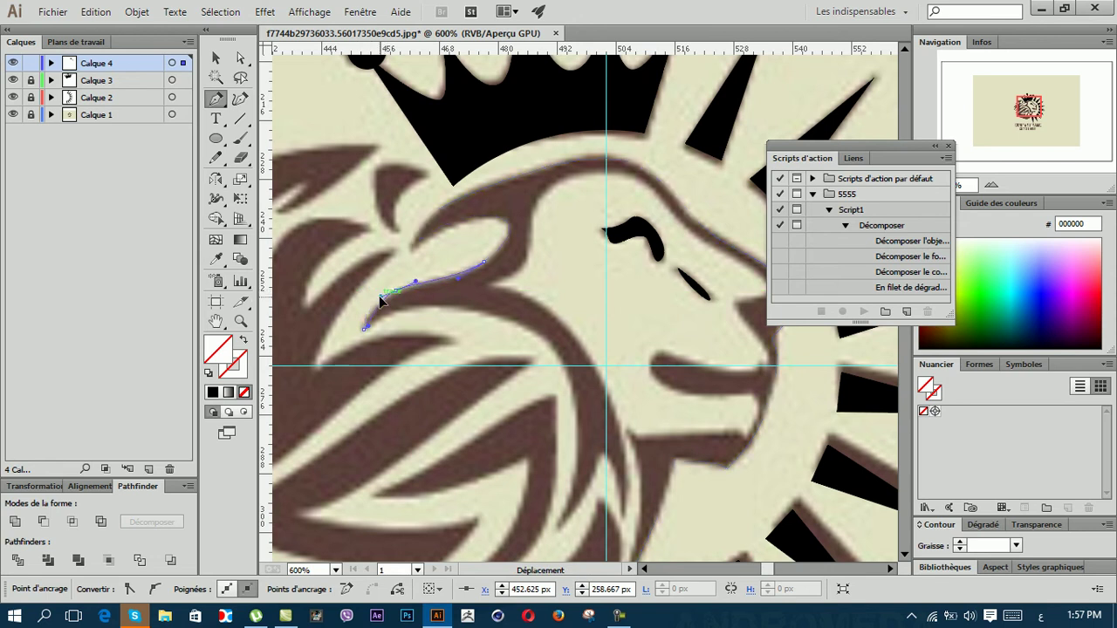
# Step: Resume from the lower endpoint and trace the strand edge down toward the face
pyautogui.click(365, 329)
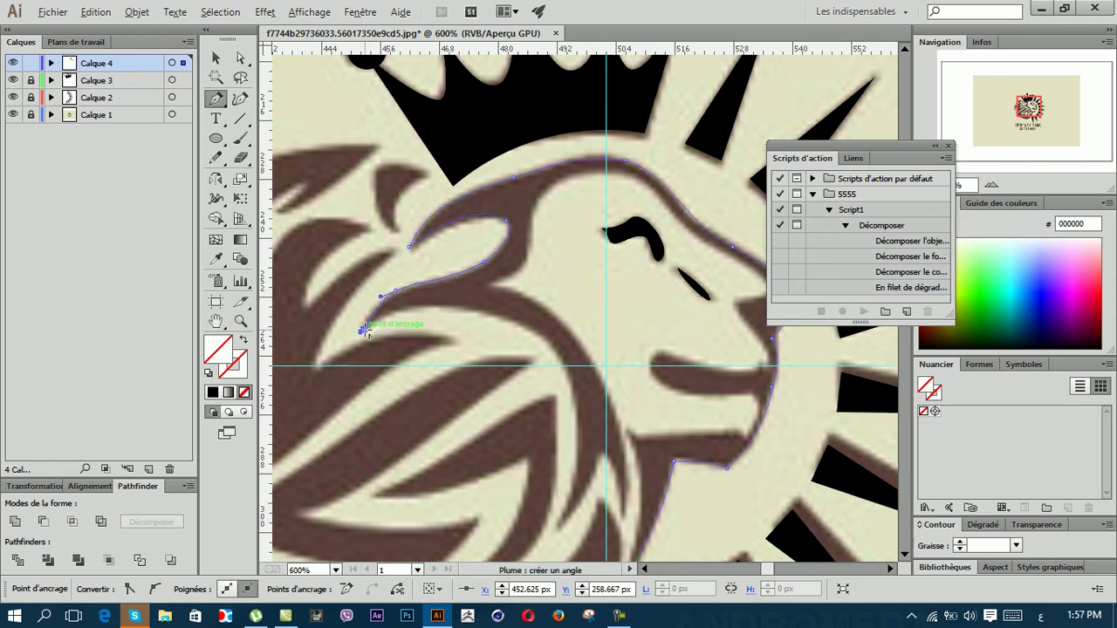
pyautogui.click(521, 329)
pyautogui.moveTo(521, 329); pyautogui.dragTo(611, 380)
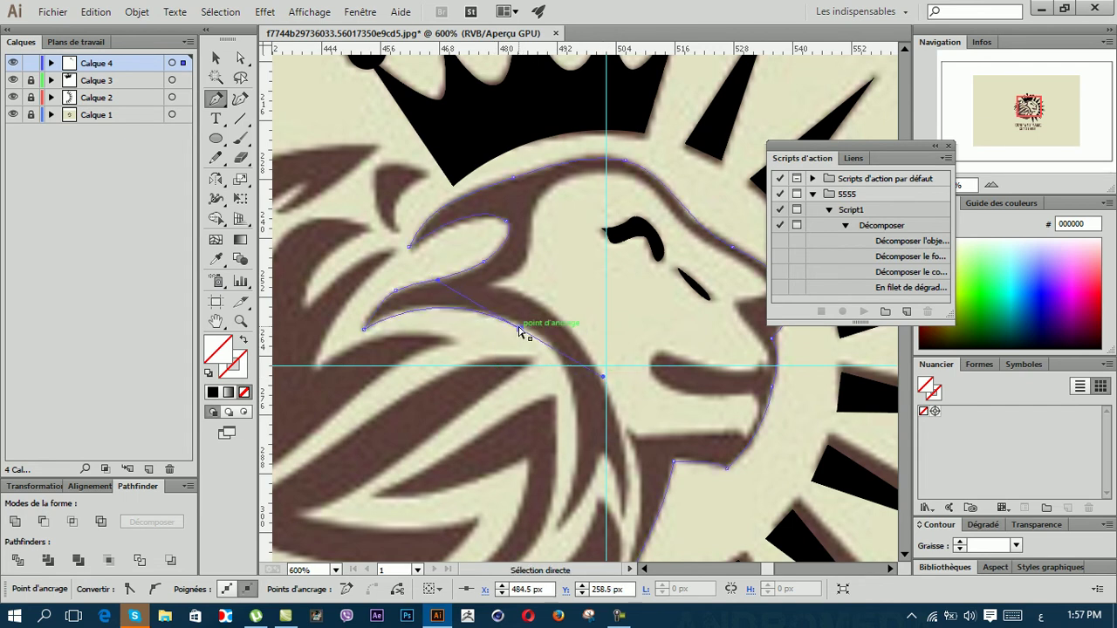
pyautogui.moveTo(522, 328); pyautogui.dragTo(526, 330)
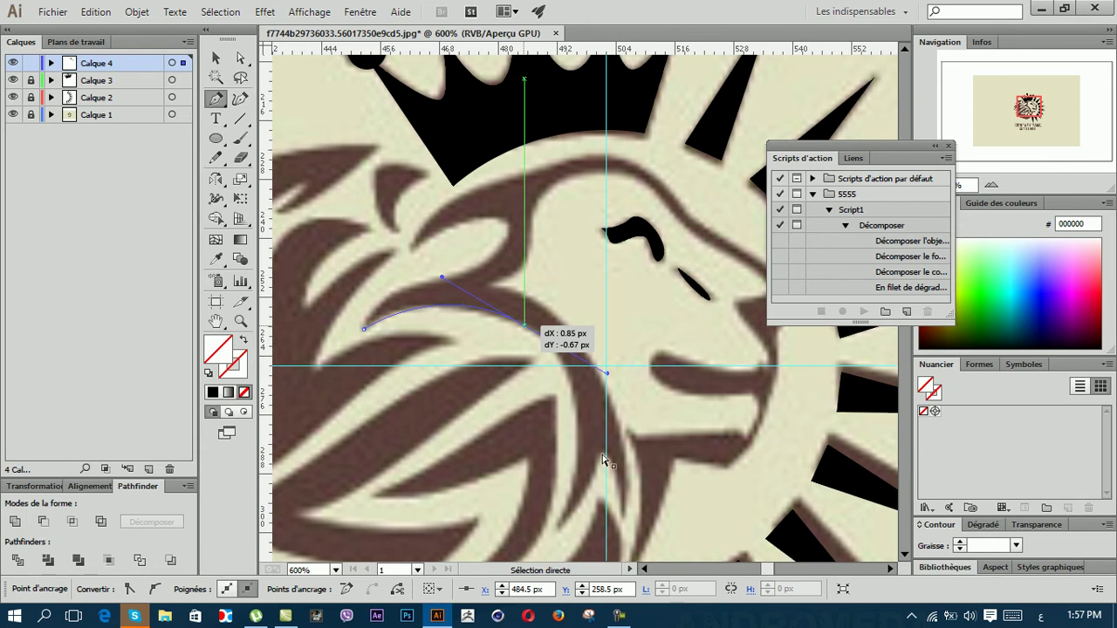
pyautogui.scroll(-2, 602, 460)
pyautogui.scroll(-2, 611, 386)
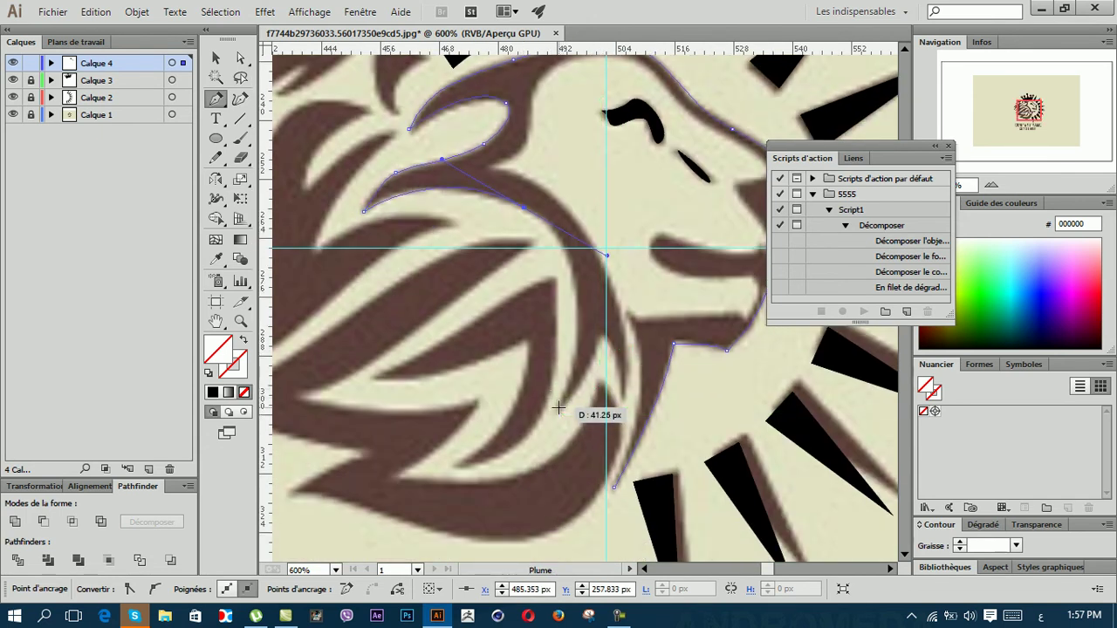
pyautogui.moveTo(559, 408); pyautogui.dragTo(543, 441)
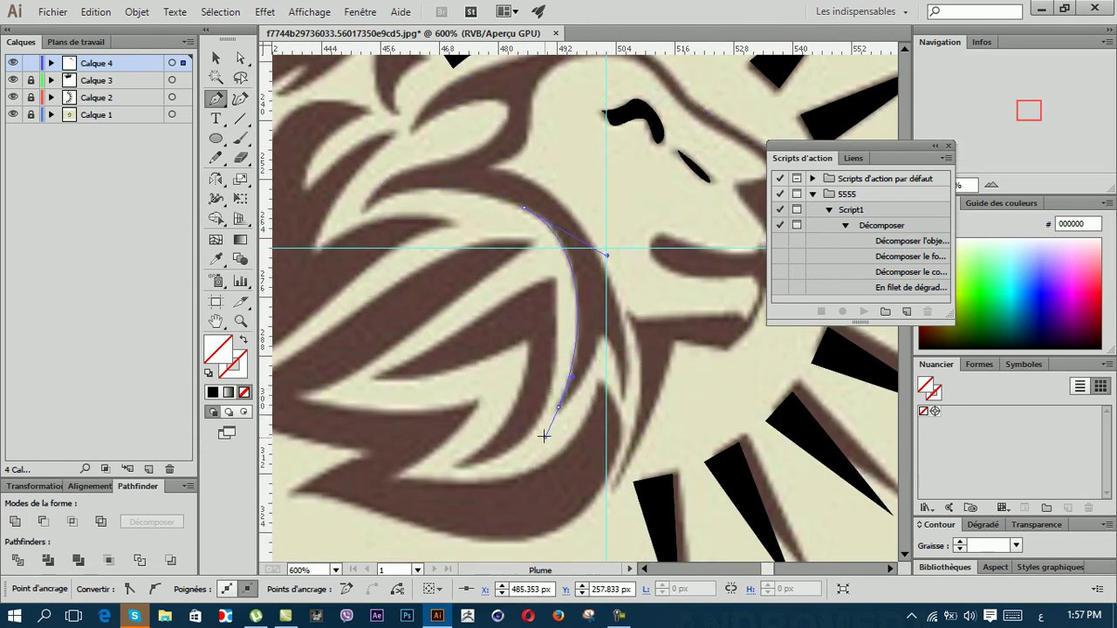
pyautogui.keyDown('alt'); pyautogui.click(558, 407); pyautogui.keyUp('alt')
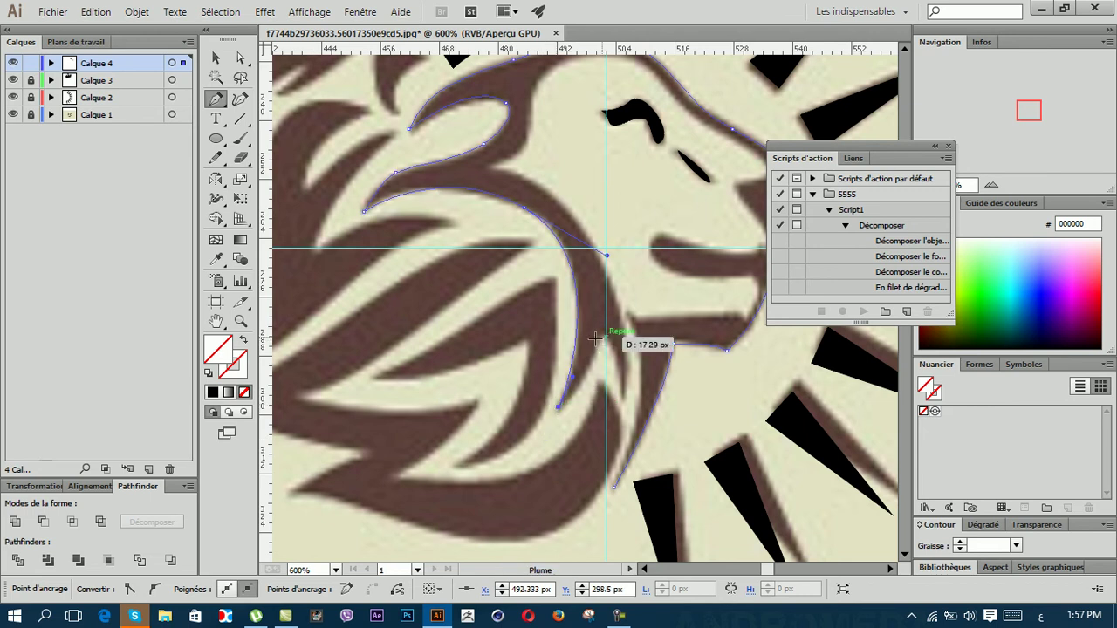
# Step: Trace where the strand joins the chin, the chin notch, and the strand's upper edge
pyautogui.moveTo(601, 340); pyautogui.dragTo(606, 314)
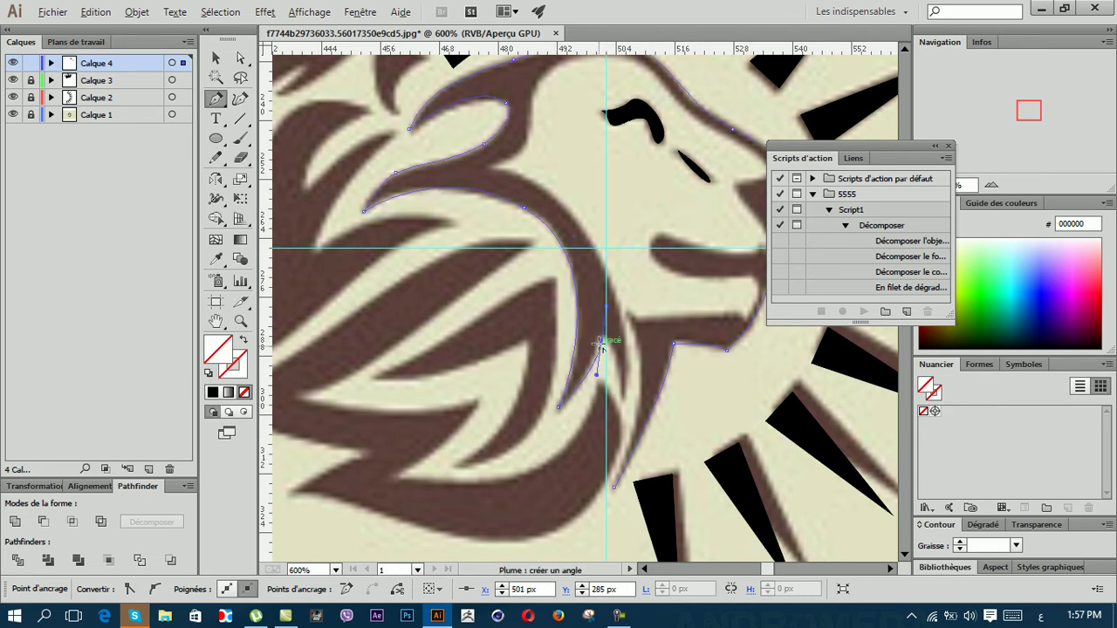
pyautogui.click(601, 341)
pyautogui.moveTo(622, 394); pyautogui.dragTo(618, 444)
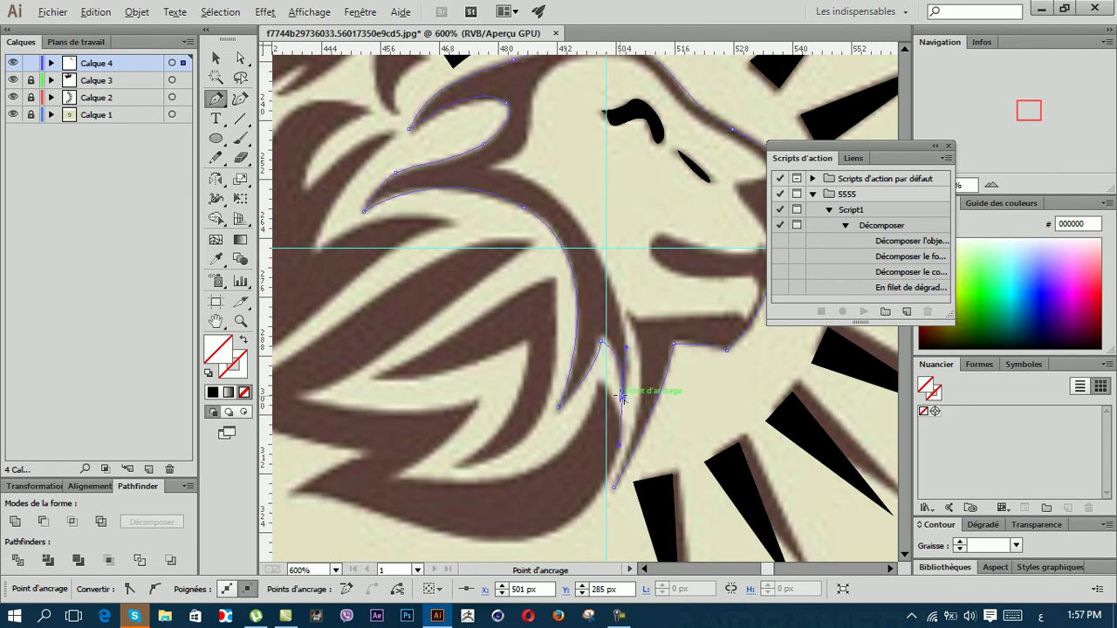
pyautogui.click(621, 398)
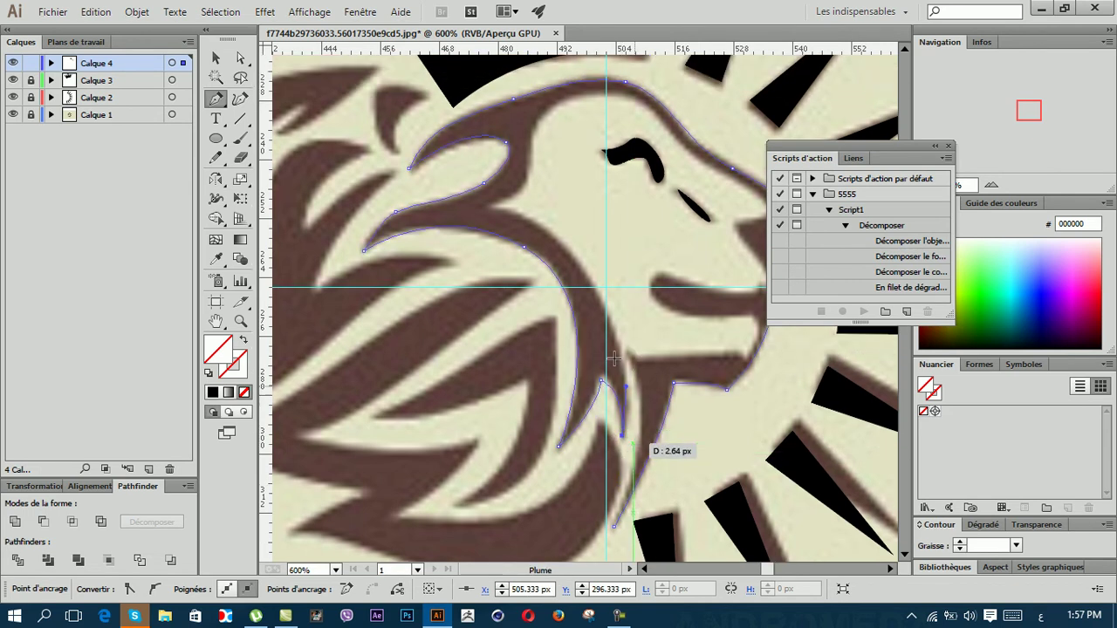
pyautogui.scroll(1, 621, 397)
pyautogui.moveTo(493, 206); pyautogui.dragTo(384, 182)
pyautogui.moveTo(602, 232); pyautogui.dragTo(653, 284)
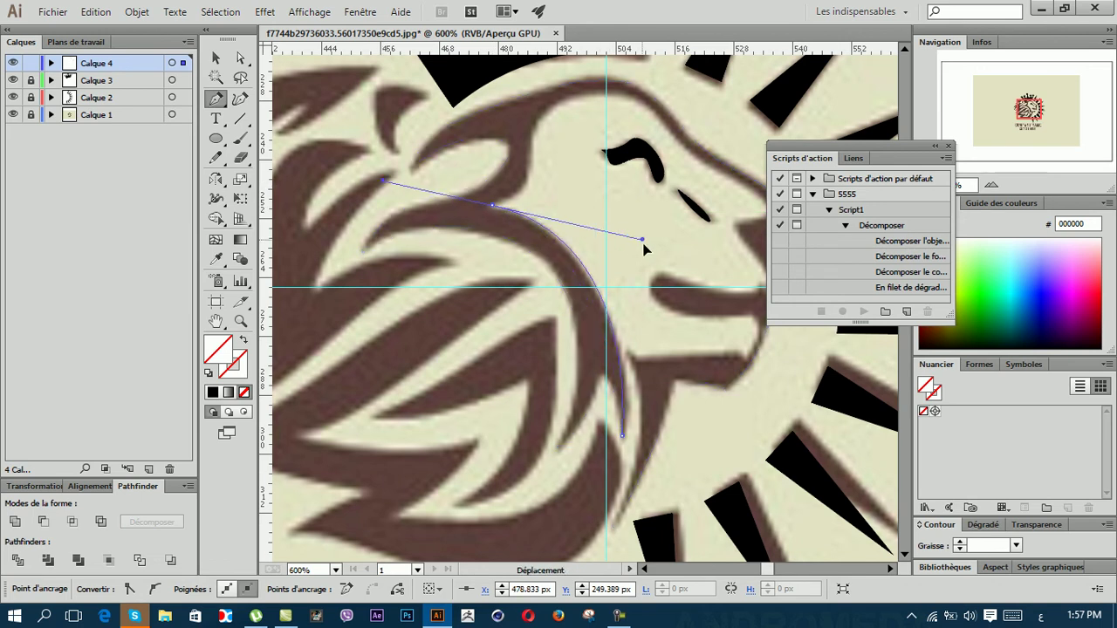
pyautogui.moveTo(653, 284); pyautogui.dragTo(648, 259)
# Step: Start a new path from the strand-brow edge arcing over the head toward the brow
pyautogui.scroll(3, 493, 205)
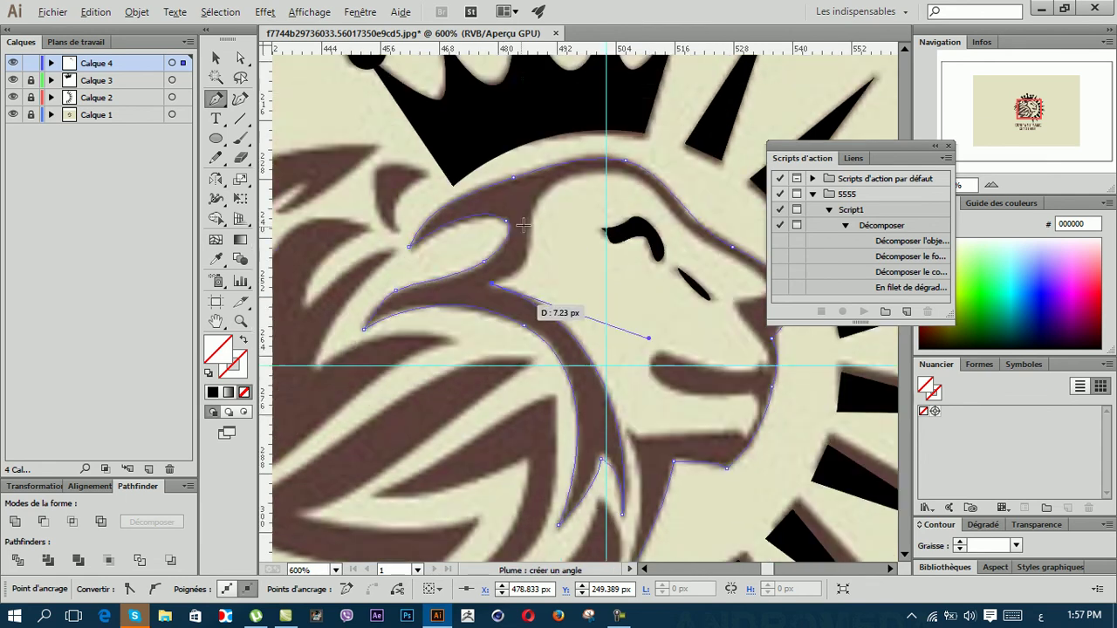
pyautogui.moveTo(530, 266); pyautogui.dragTo(530, 236)
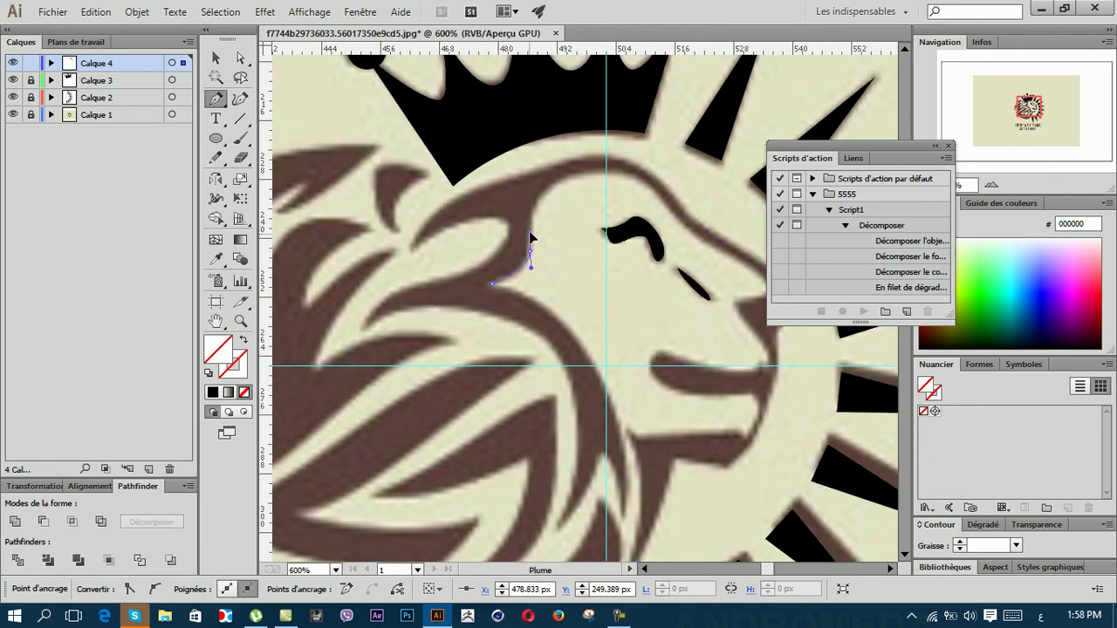
pyautogui.moveTo(555, 186)
pyautogui.mouseDown()
pyautogui.moveTo(602, 218)
pyautogui.moveTo(498, 185)
pyautogui.mouseUp()
pyautogui.click(498, 185)
pyautogui.moveTo(610, 211); pyautogui.dragTo(637, 269)
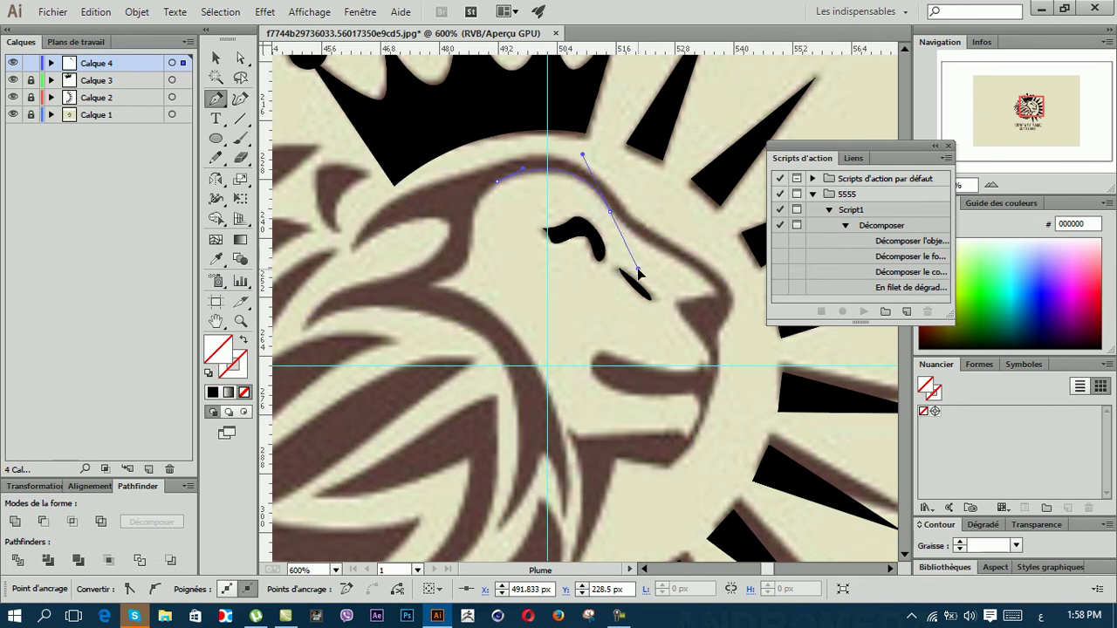
# Step: Continue the outline with a curved point on the nose bridge and reshape the brow curve
pyautogui.keyDown('ctrl'); pyautogui.click(502, 186); pyautogui.keyUp('ctrl')
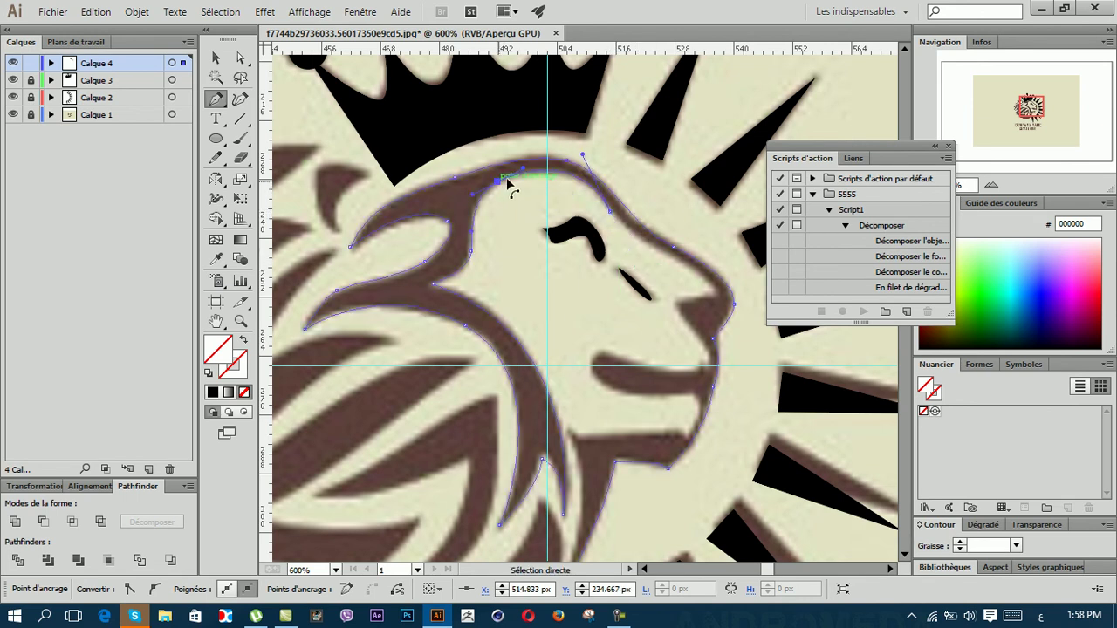
pyautogui.keyDown('ctrl'); pyautogui.click(484, 189); pyautogui.keyUp('ctrl')
pyautogui.click(472, 200)
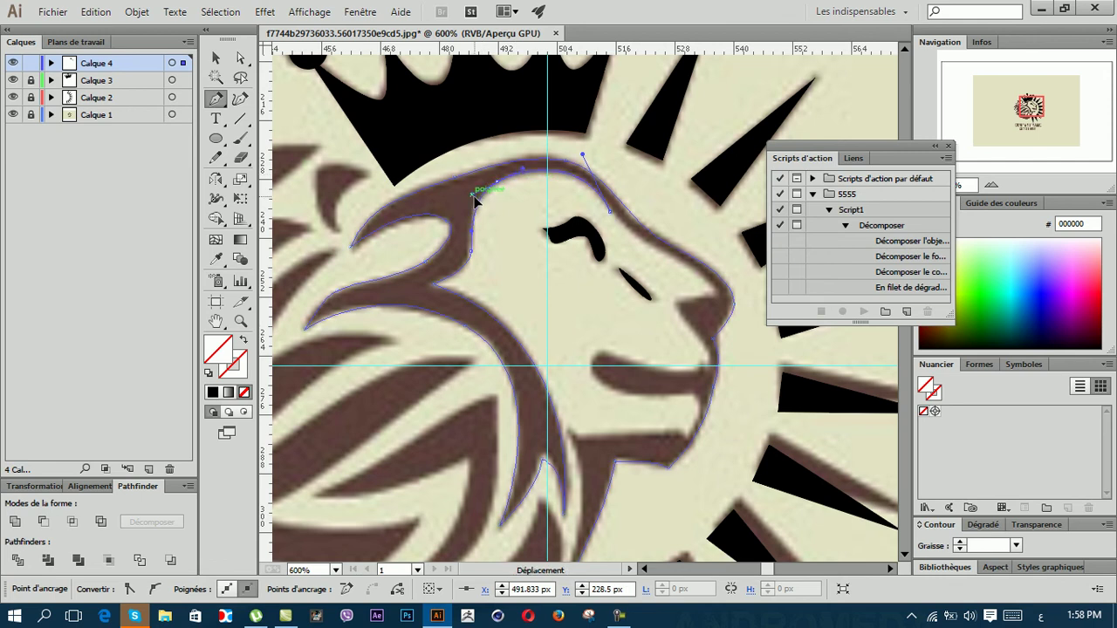
pyautogui.scroll(-1, 623, 250)
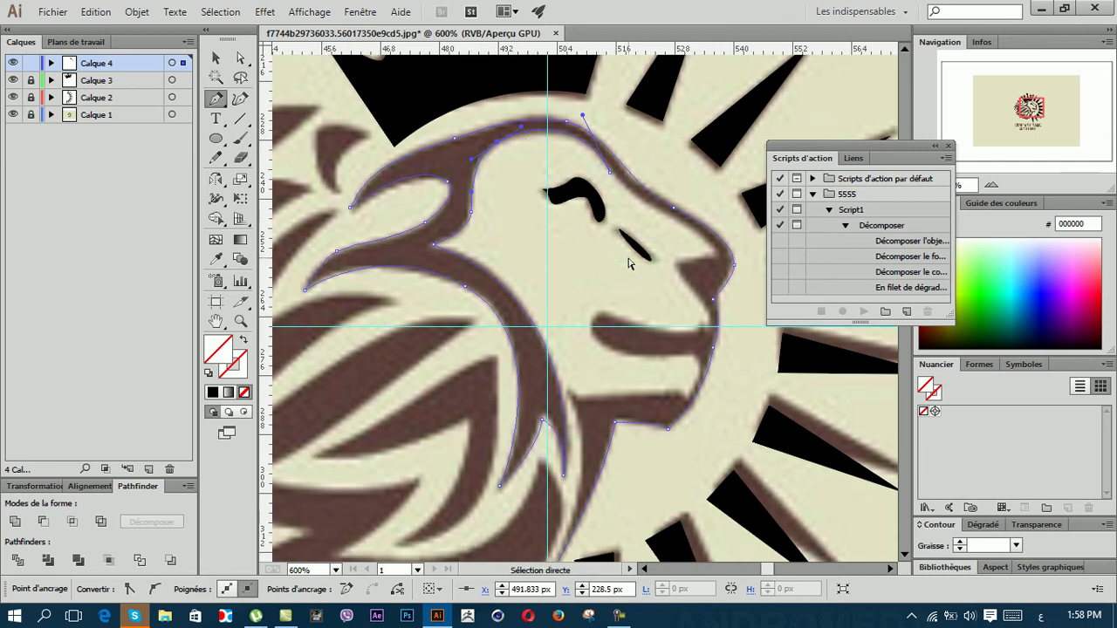
pyautogui.hscroll(2, 628, 252)
pyautogui.moveTo(640, 252); pyautogui.dragTo(687, 314)
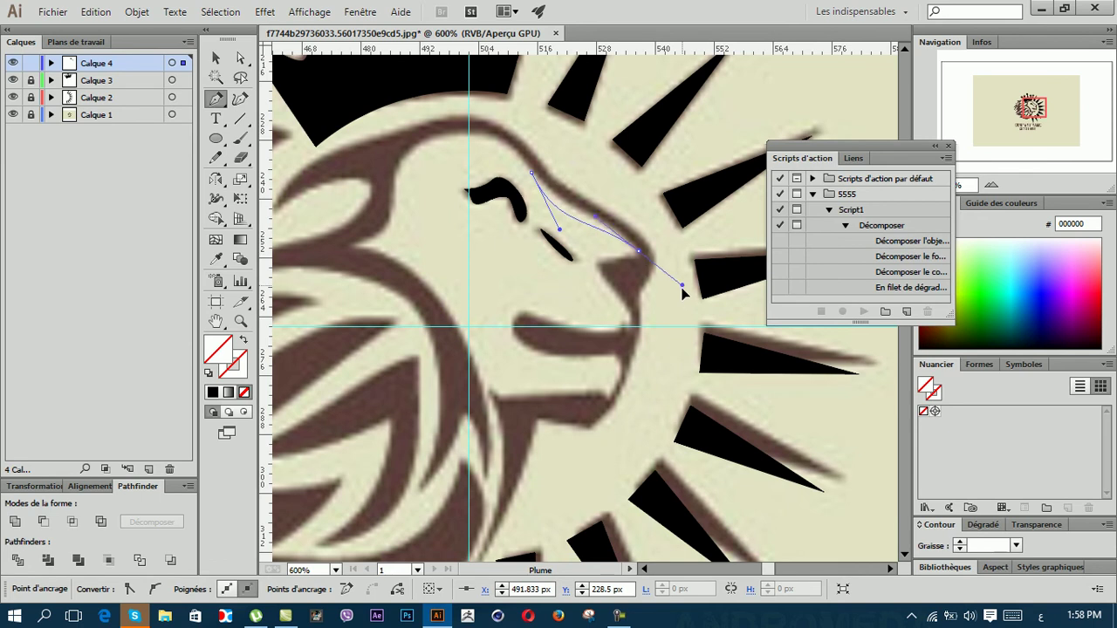
pyautogui.press('ctrl')
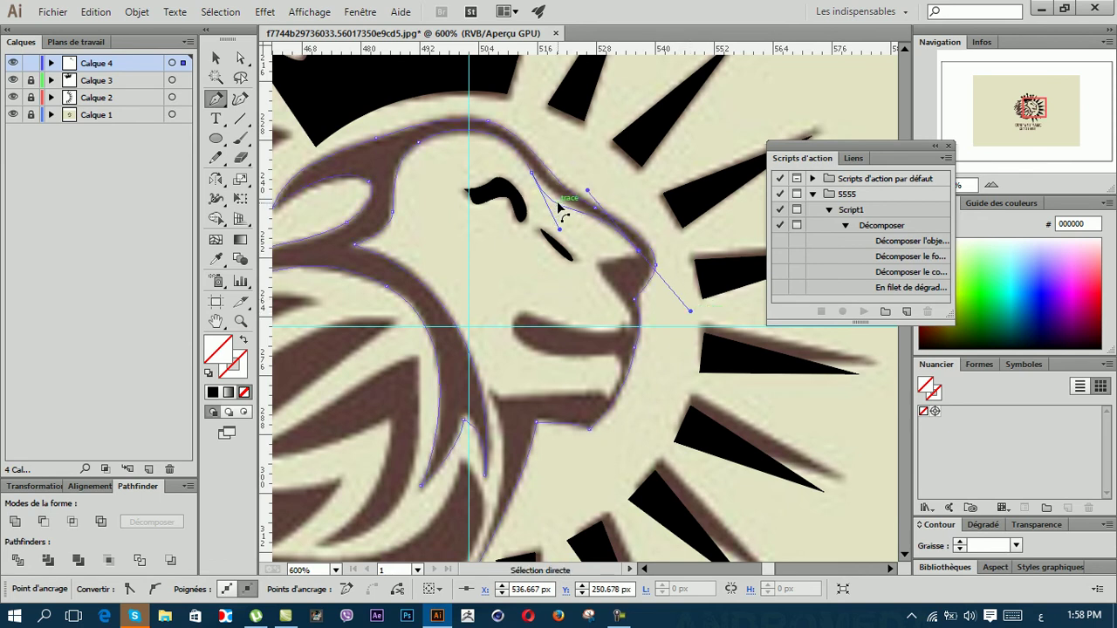
pyautogui.moveTo(559, 232); pyautogui.dragTo(550, 209)
pyautogui.moveTo(638, 253)
pyautogui.mouseDown()
pyautogui.moveTo(689, 311)
pyautogui.moveTo(639, 253)
pyautogui.moveTo(597, 267)
pyautogui.mouseUp()
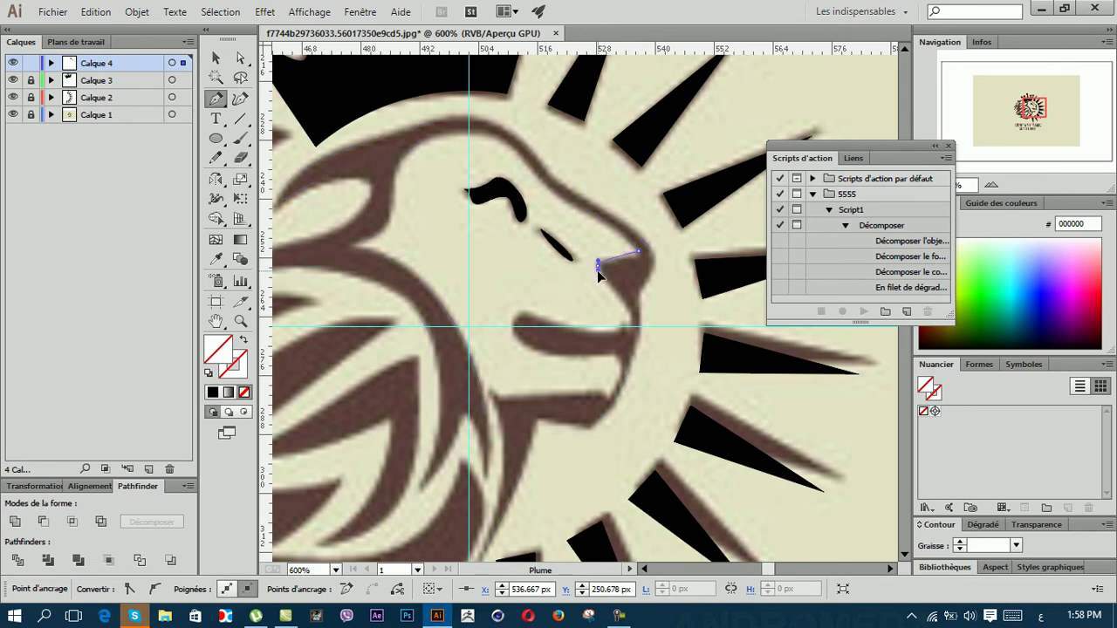
# Step: Run the outline down from the nose to the lip and back along the mouth line
pyautogui.moveTo(626, 333); pyautogui.dragTo(626, 338)
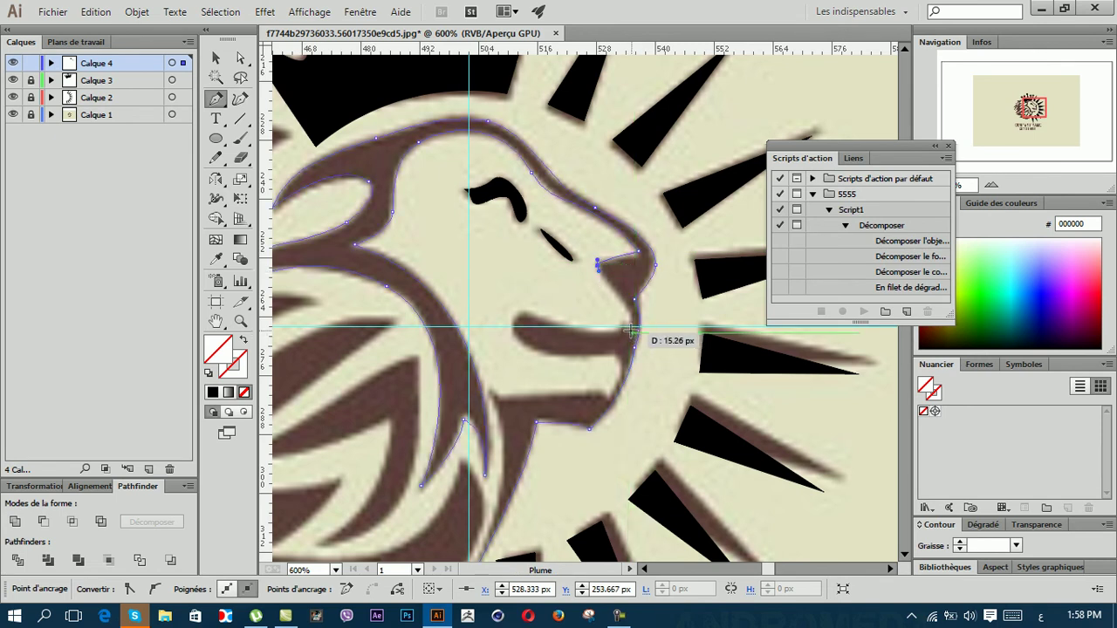
pyautogui.moveTo(614, 353); pyautogui.dragTo(634, 327)
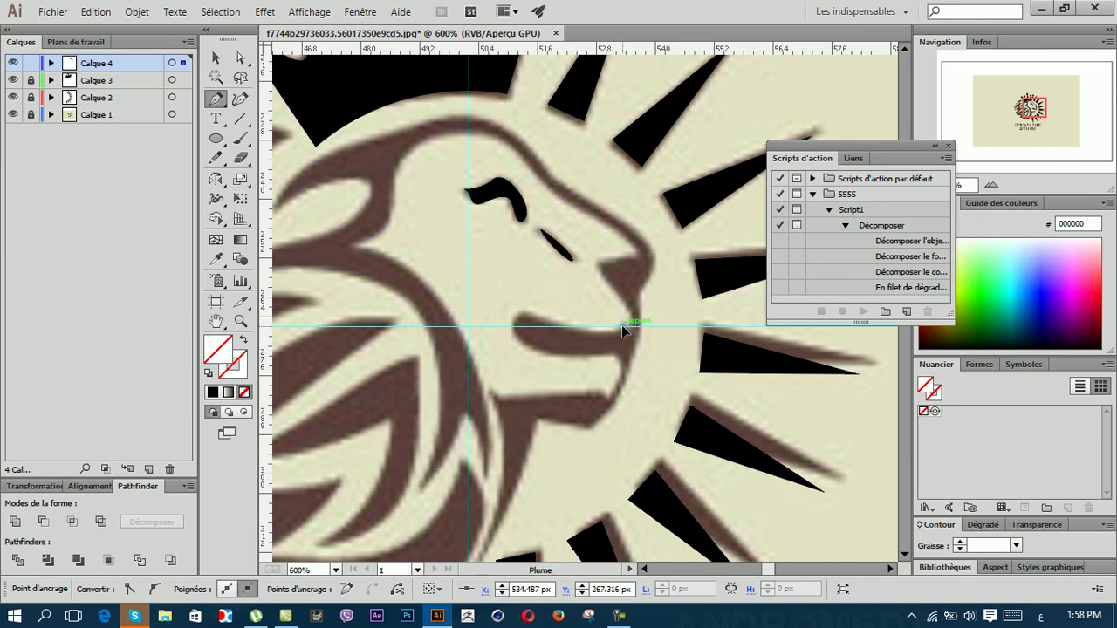
pyautogui.press('ctrl')
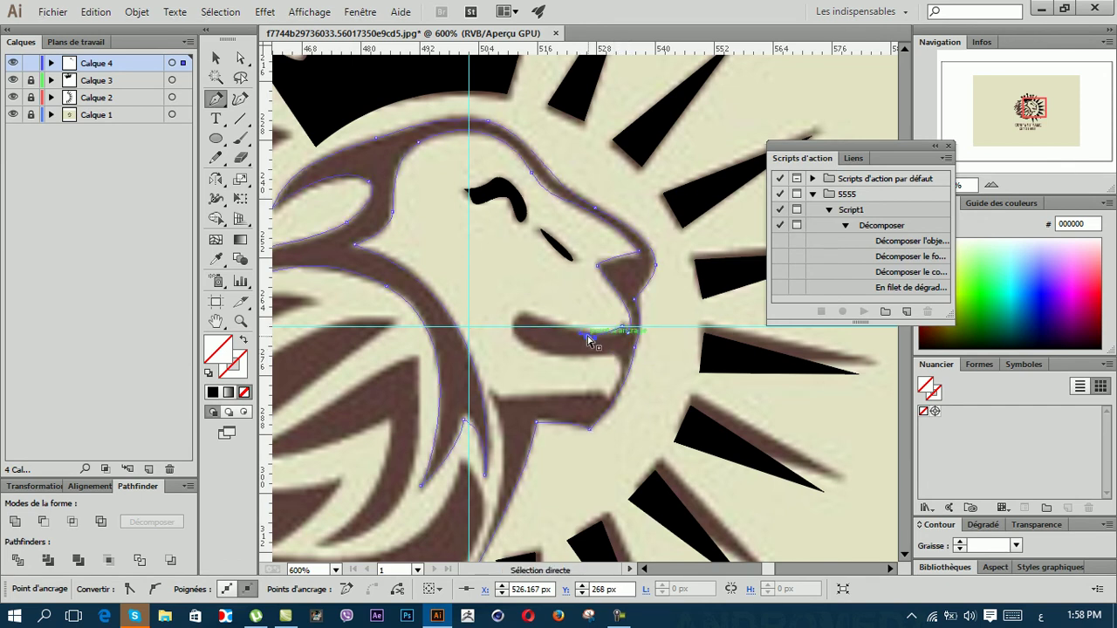
pyautogui.moveTo(522, 309); pyautogui.dragTo(590, 346)
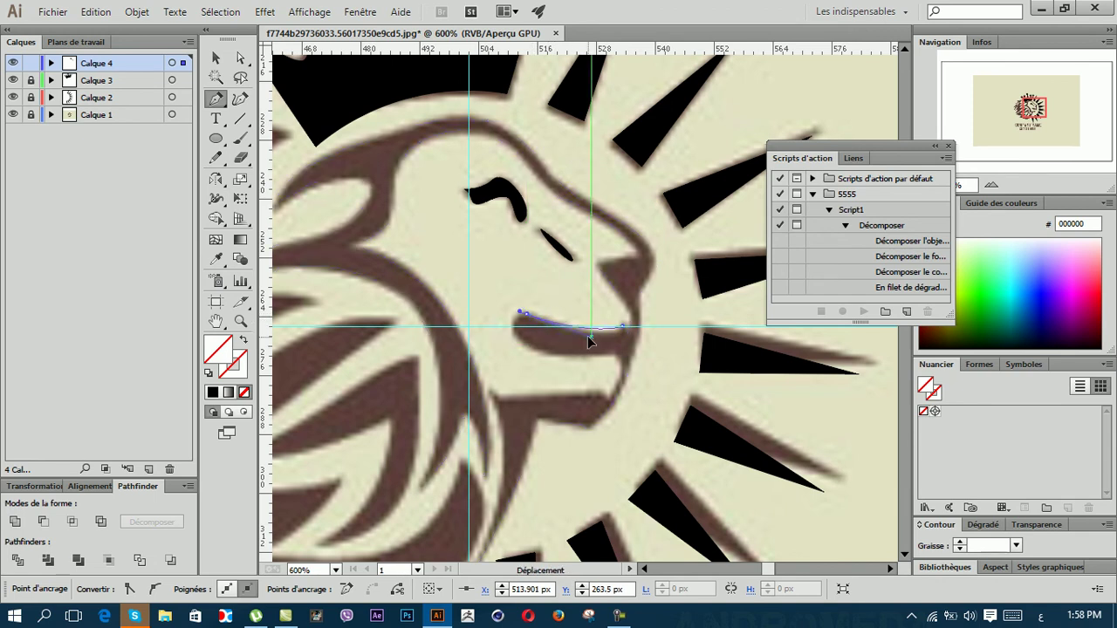
pyautogui.click(526, 312)
# Step: Curve the path around the mouth's end and convert the mouth-corner point to a corner
pyautogui.moveTo(527, 348)
pyautogui.mouseDown()
pyautogui.moveTo(558, 365)
pyautogui.moveTo(554, 378)
pyautogui.mouseUp()
pyautogui.scroll(4, 514, 318)
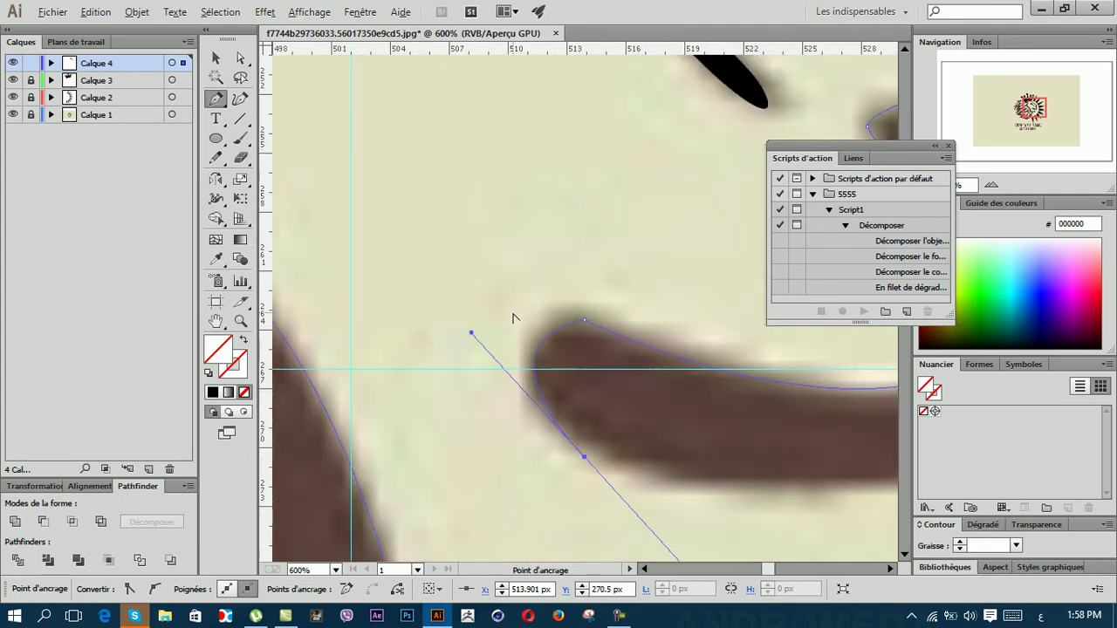
pyautogui.scroll(1, 558, 332)
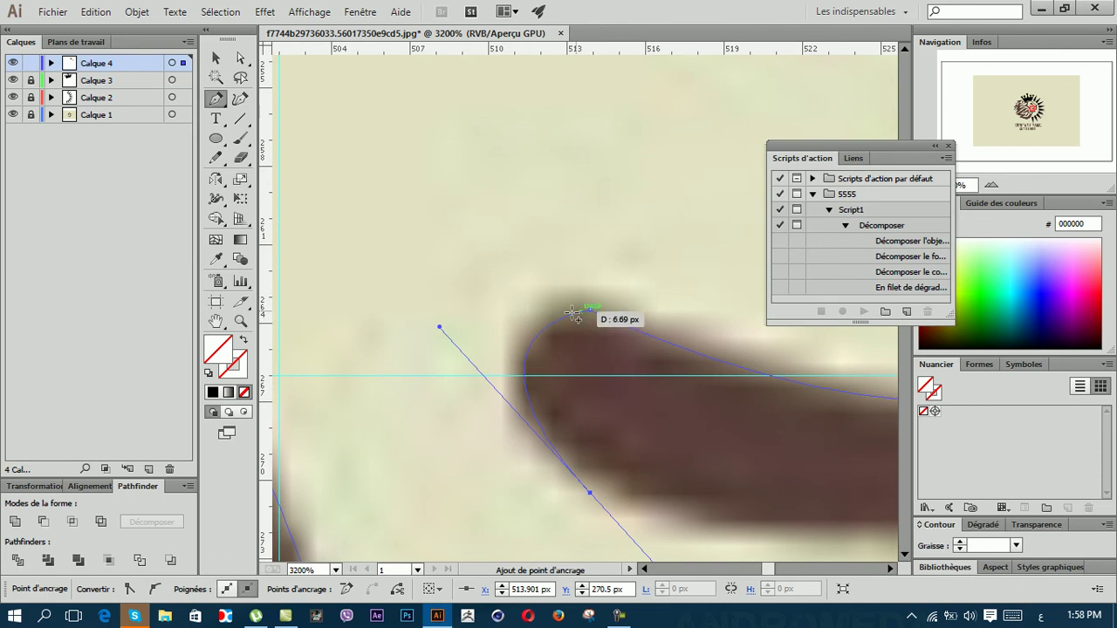
pyautogui.moveTo(563, 268); pyautogui.dragTo(636, 373)
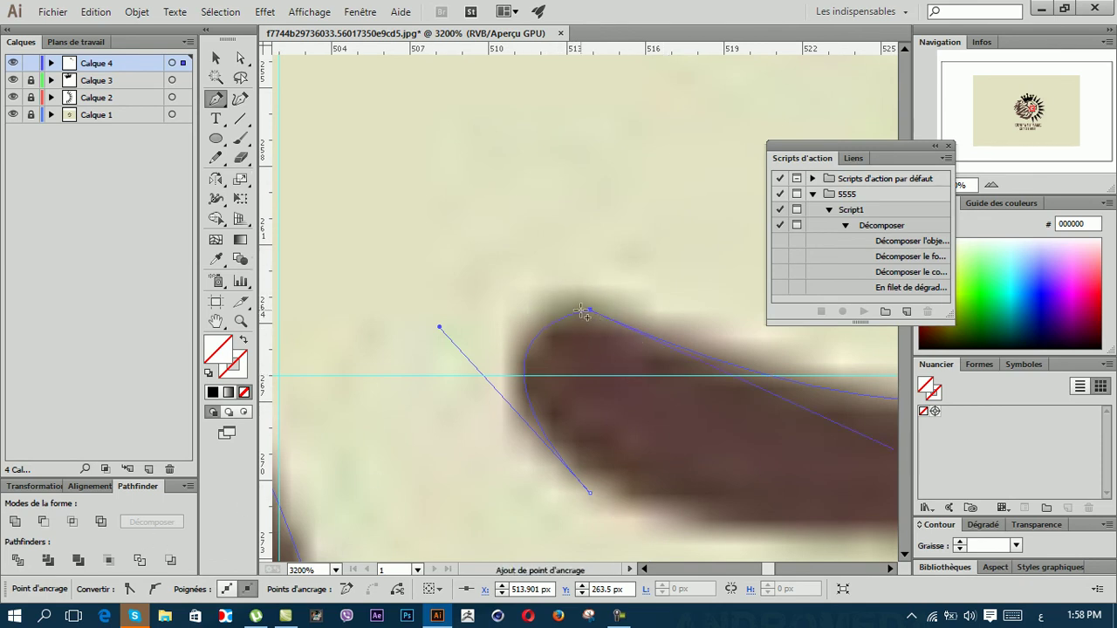
pyautogui.click(154, 591)
pyautogui.scroll(-3, 776, 363)
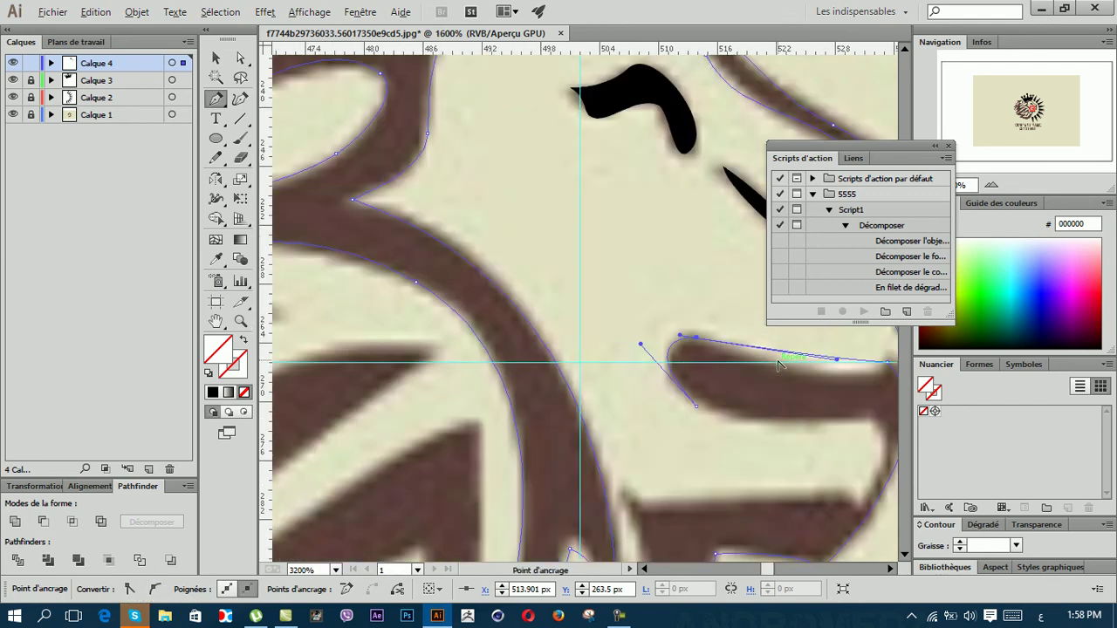
pyautogui.scroll(1, 772, 363)
pyautogui.scroll(1, 766, 371)
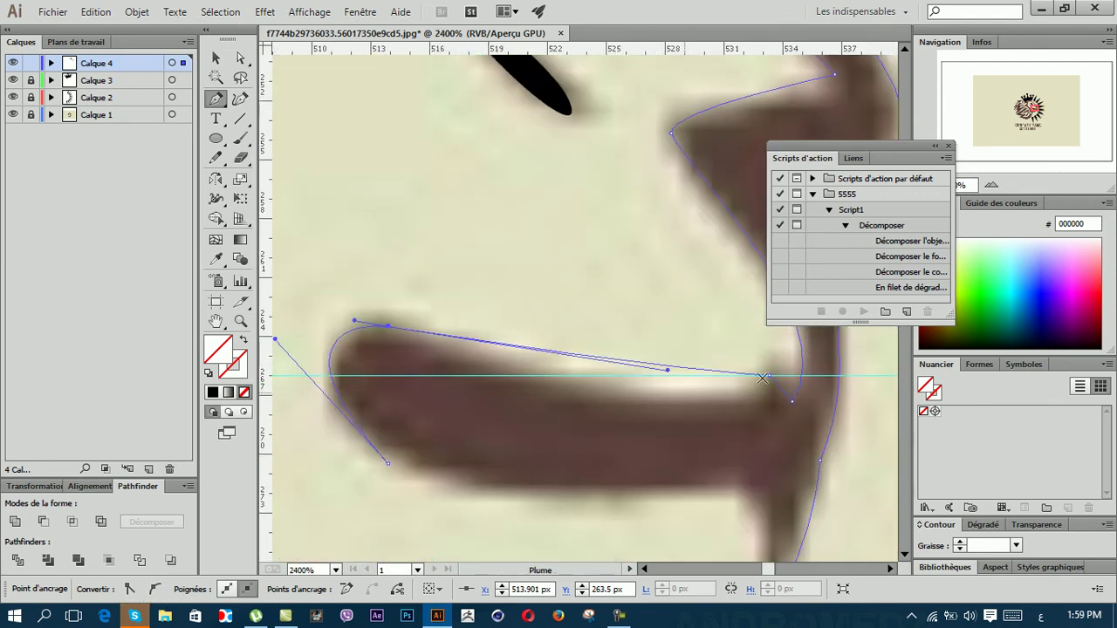
# Step: Add points following the upper mouth edge and along the bottom of the mouth
pyautogui.click(655, 364)
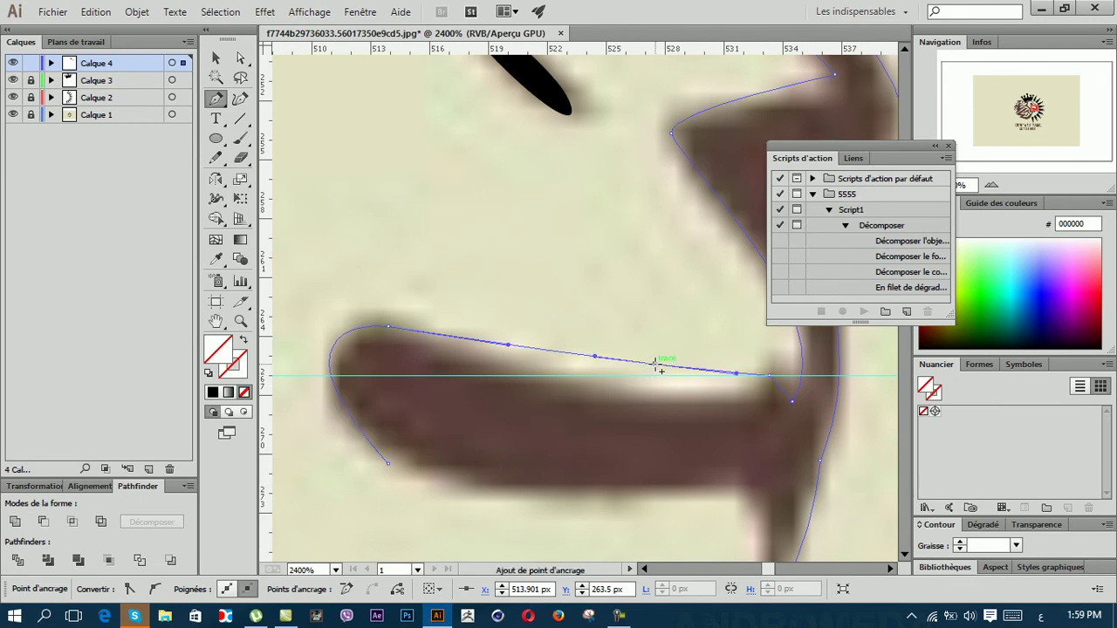
pyautogui.moveTo(654, 364); pyautogui.dragTo(644, 408)
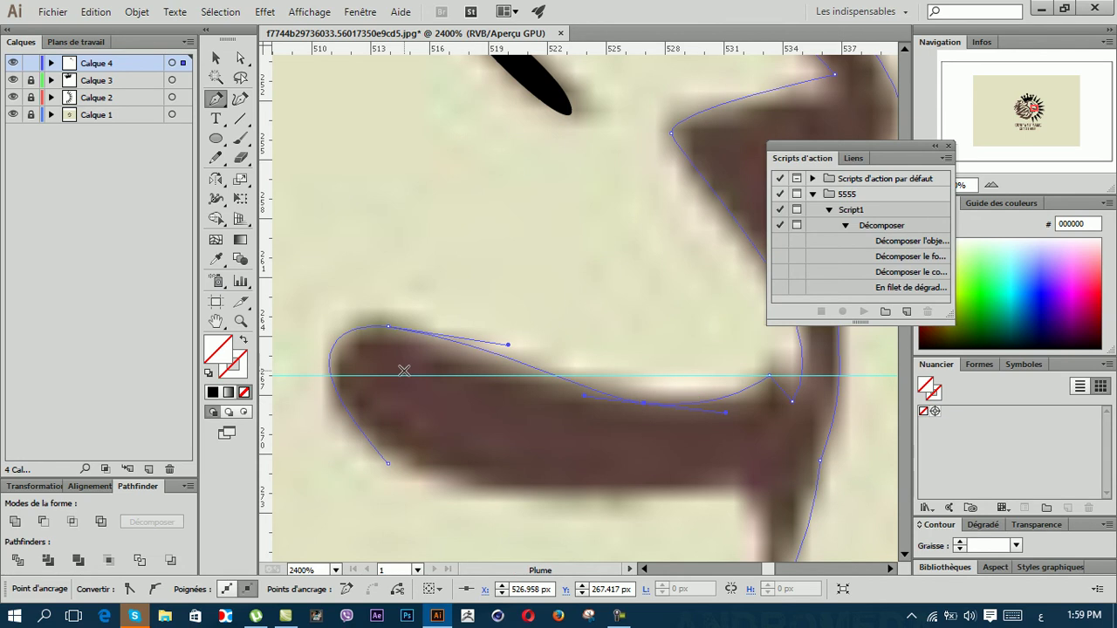
pyautogui.scroll(-1, 403, 372)
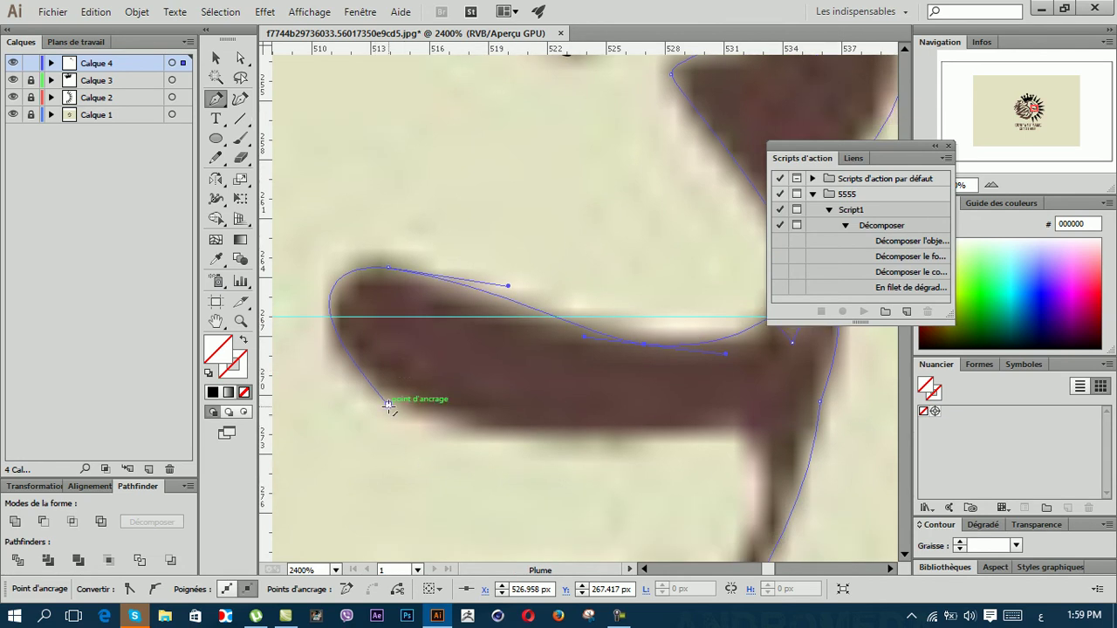
pyautogui.scroll(-3, 567, 441)
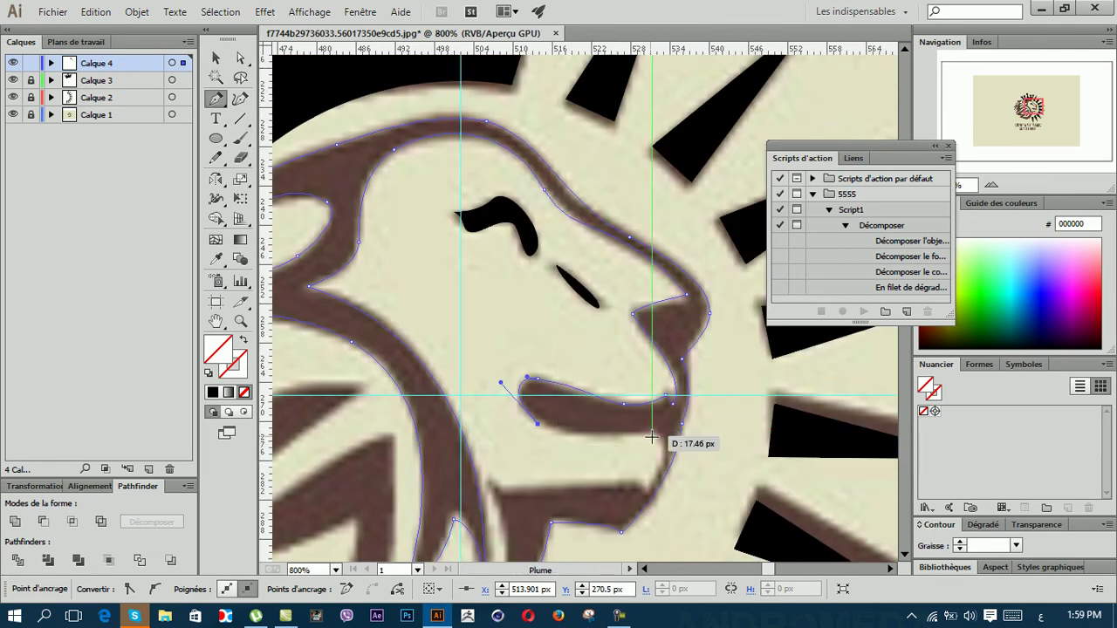
pyautogui.moveTo(653, 435); pyautogui.dragTo(673, 434)
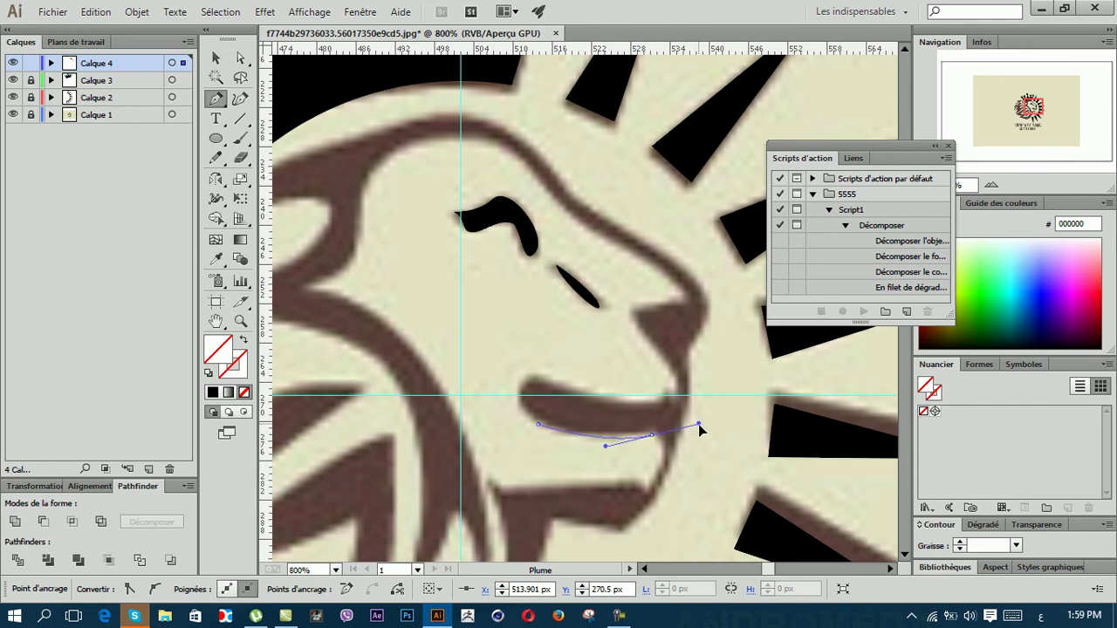
pyautogui.scroll(4, 551, 434)
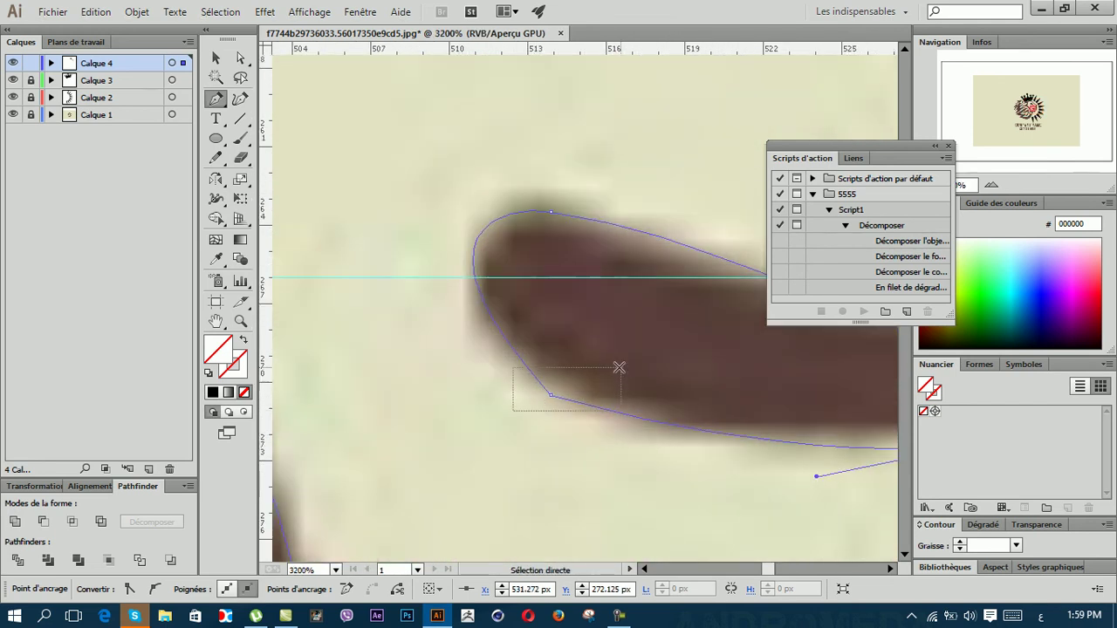
# Step: Smooth the mouth-tip anchor, bend the outline along the lower lip, and undo the misplaced anchor
pyautogui.click(156, 590)
pyautogui.moveTo(400, 228); pyautogui.dragTo(362, 275)
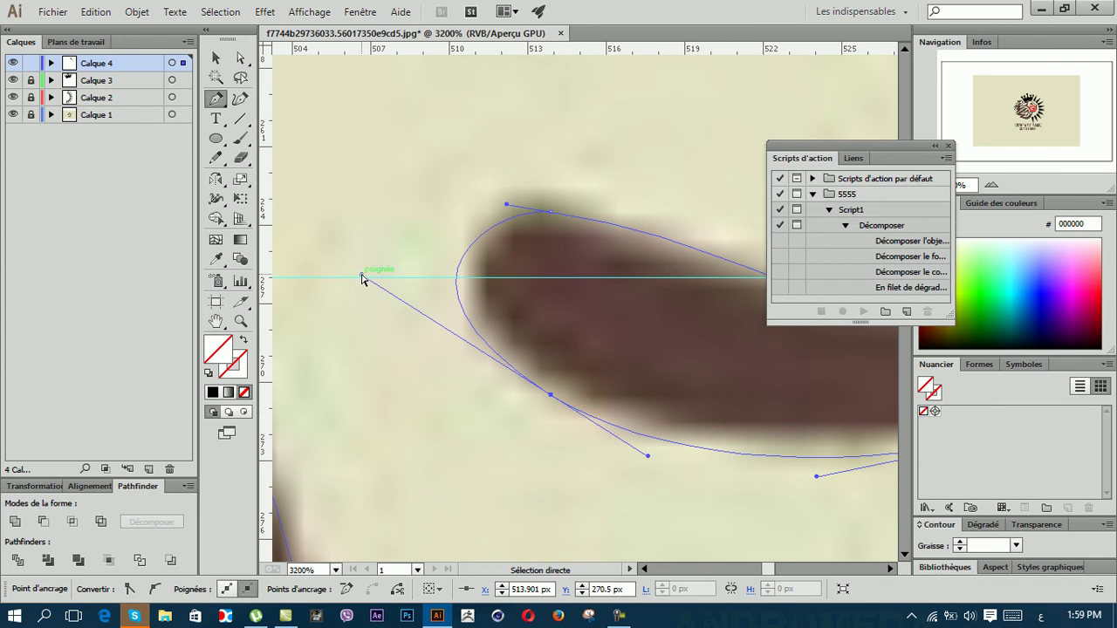
pyautogui.moveTo(361, 278); pyautogui.dragTo(397, 316)
pyautogui.scroll(-1, 661, 350)
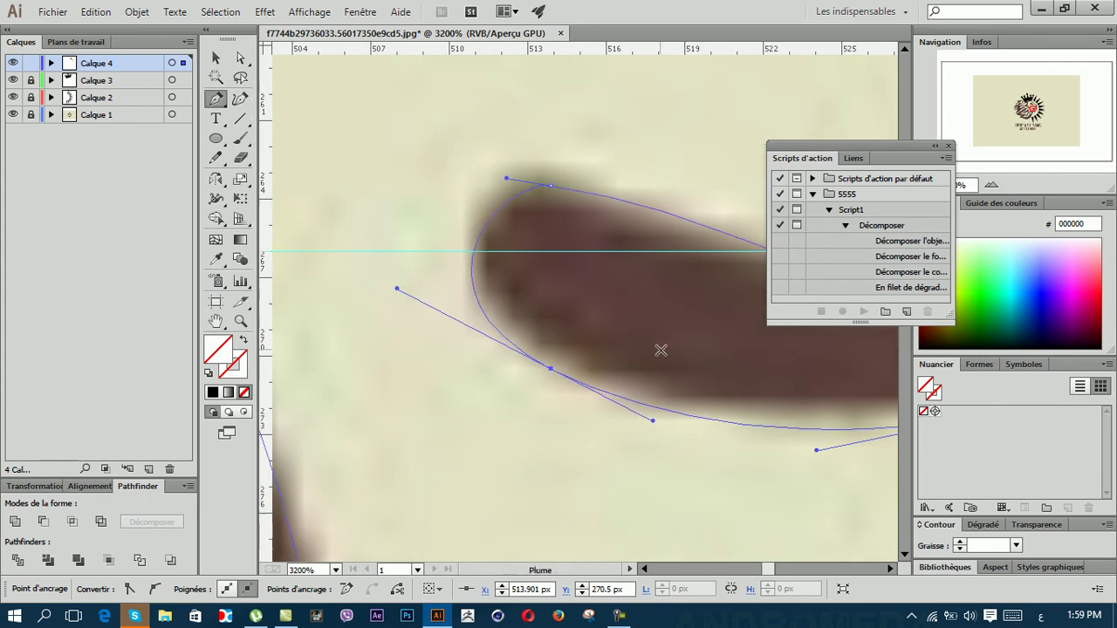
pyautogui.scroll(-3, 661, 350)
pyautogui.scroll(-2, 661, 358)
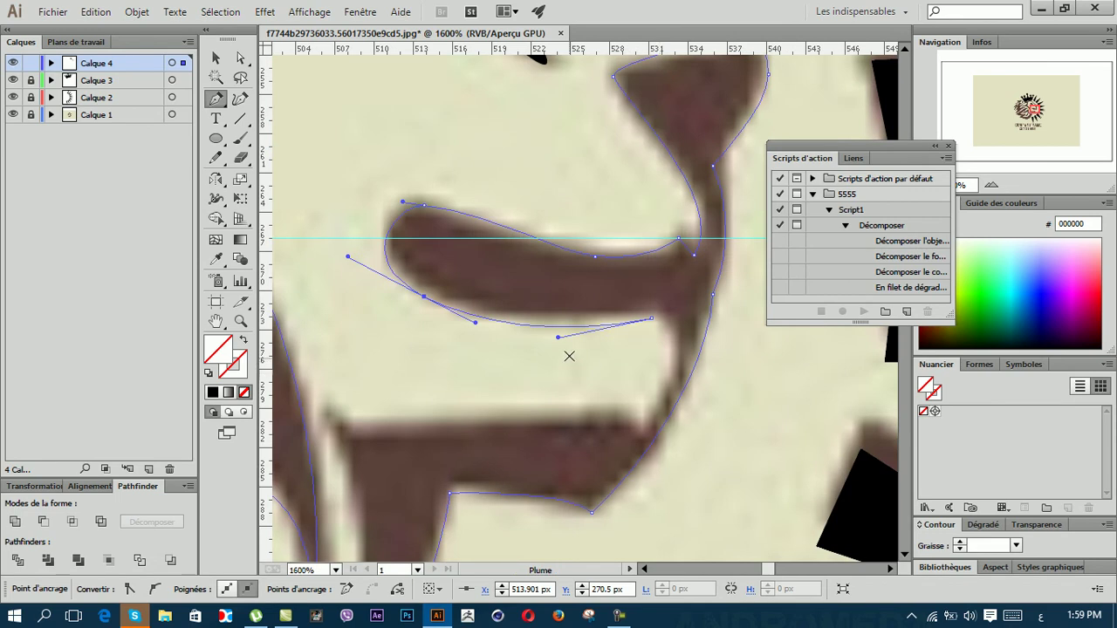
pyautogui.moveTo(558, 342); pyautogui.dragTo(578, 306)
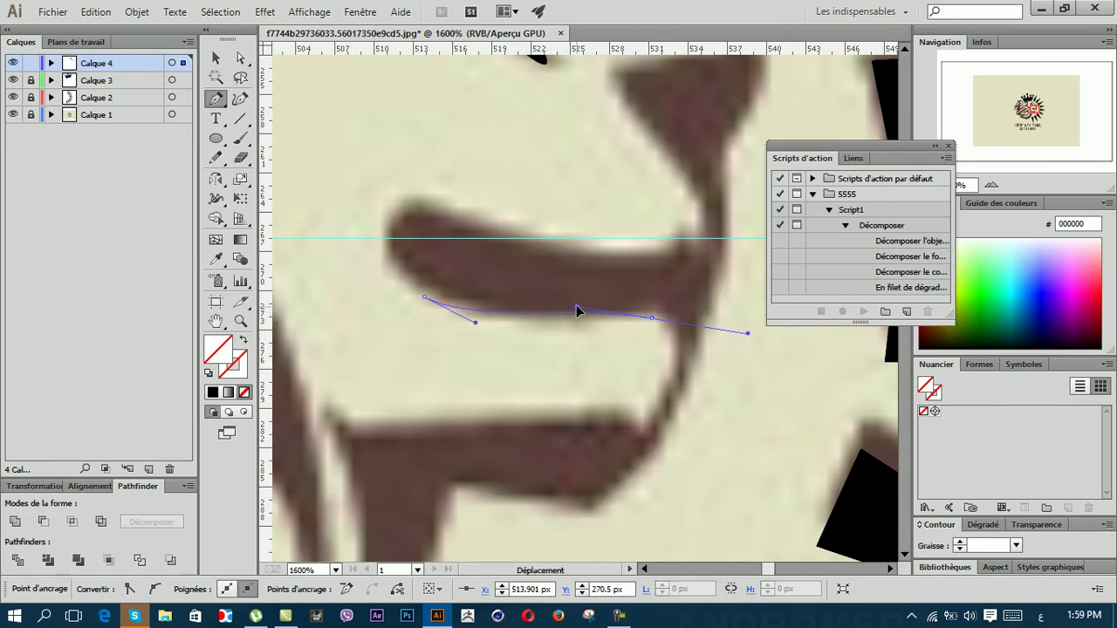
pyautogui.scroll(-2, 661, 399)
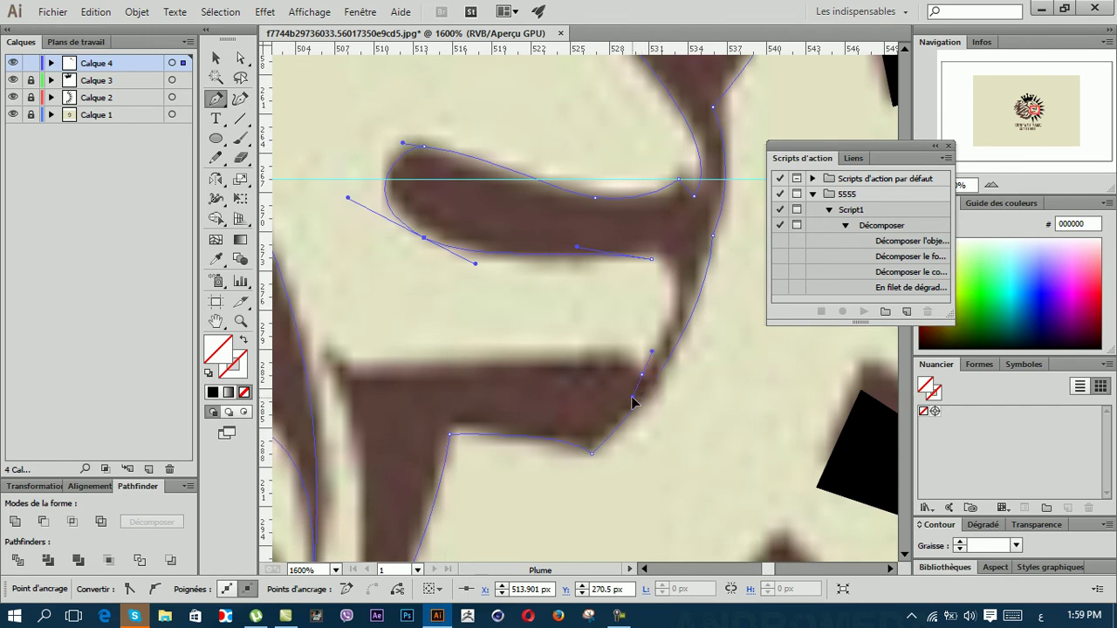
pyautogui.rightClick(635, 400)
pyautogui.click(684, 101)
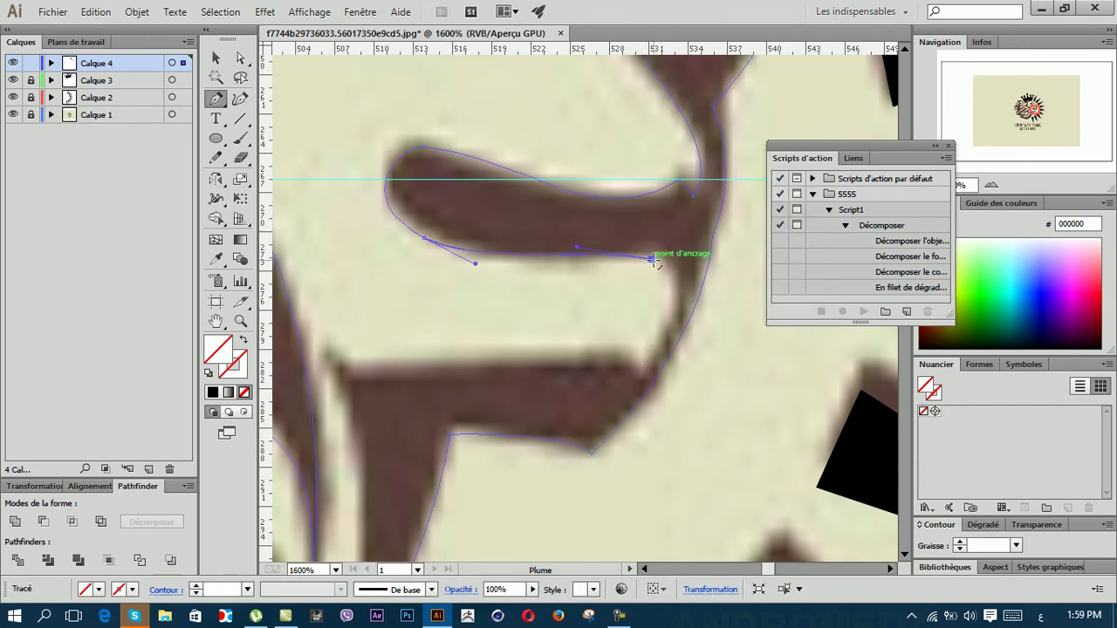
# Step: Resume from the end anchor, add curved anchors down the jaw and neck, and join the other path's endpoint
pyautogui.click(651, 259)
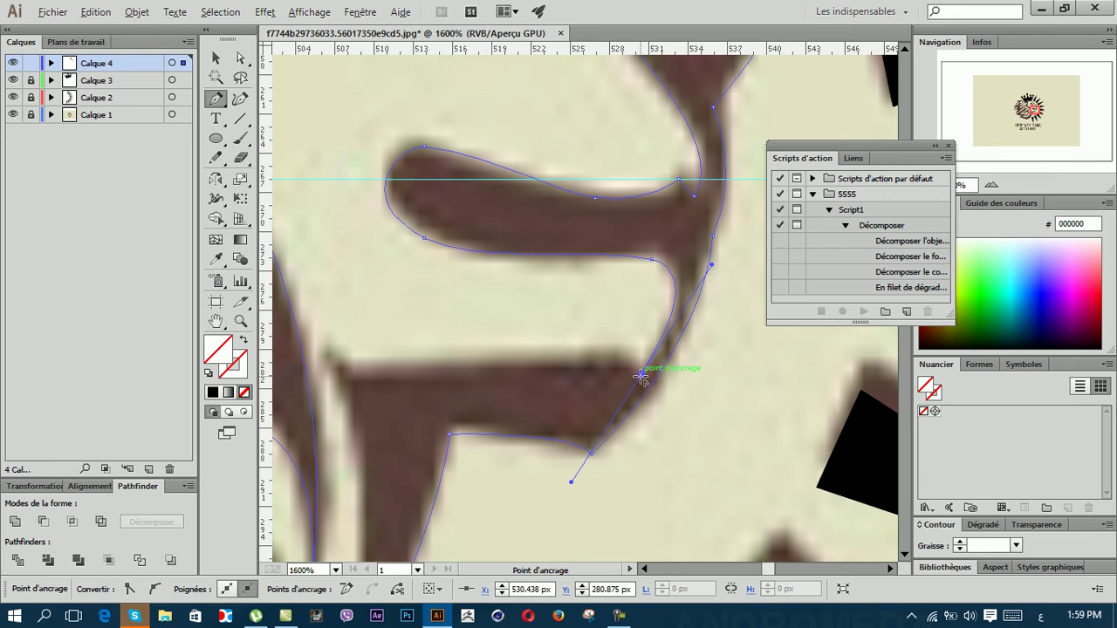
pyautogui.scroll(-1, 661, 386)
pyautogui.hscroll(-2, 567, 379)
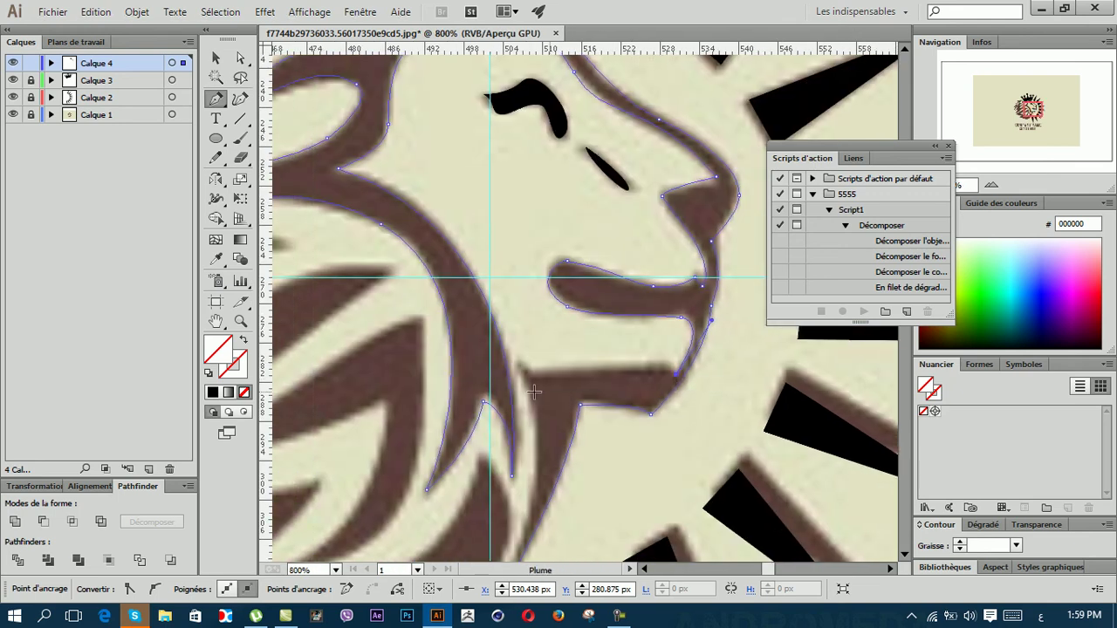
pyautogui.moveTo(465, 378); pyautogui.dragTo(524, 234)
pyautogui.moveTo(501, 460); pyautogui.dragTo(460, 525)
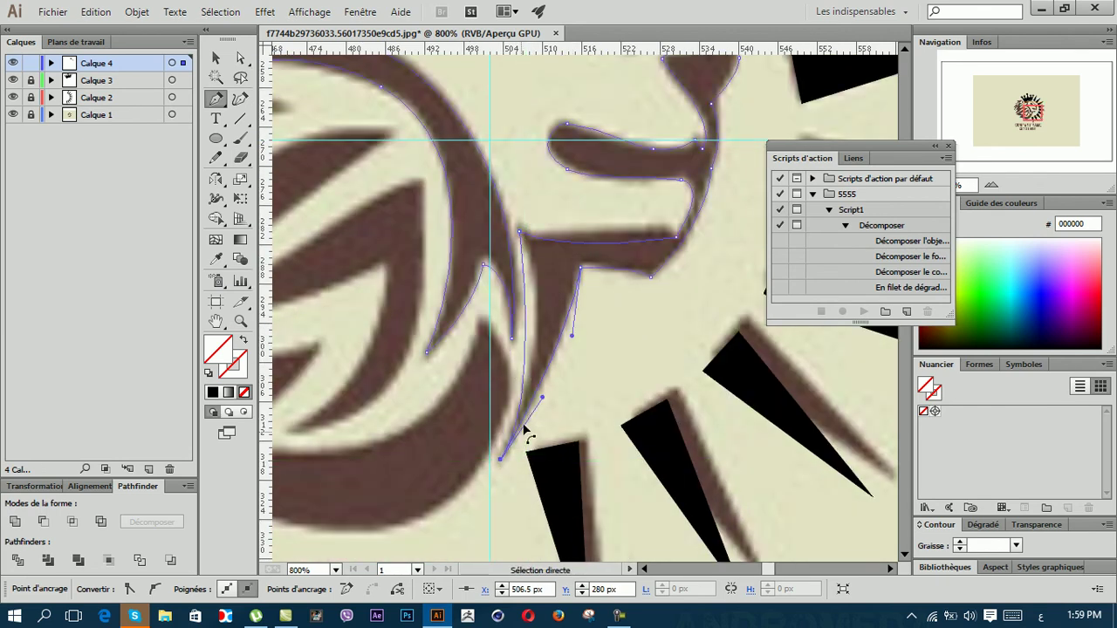
pyautogui.click(580, 269)
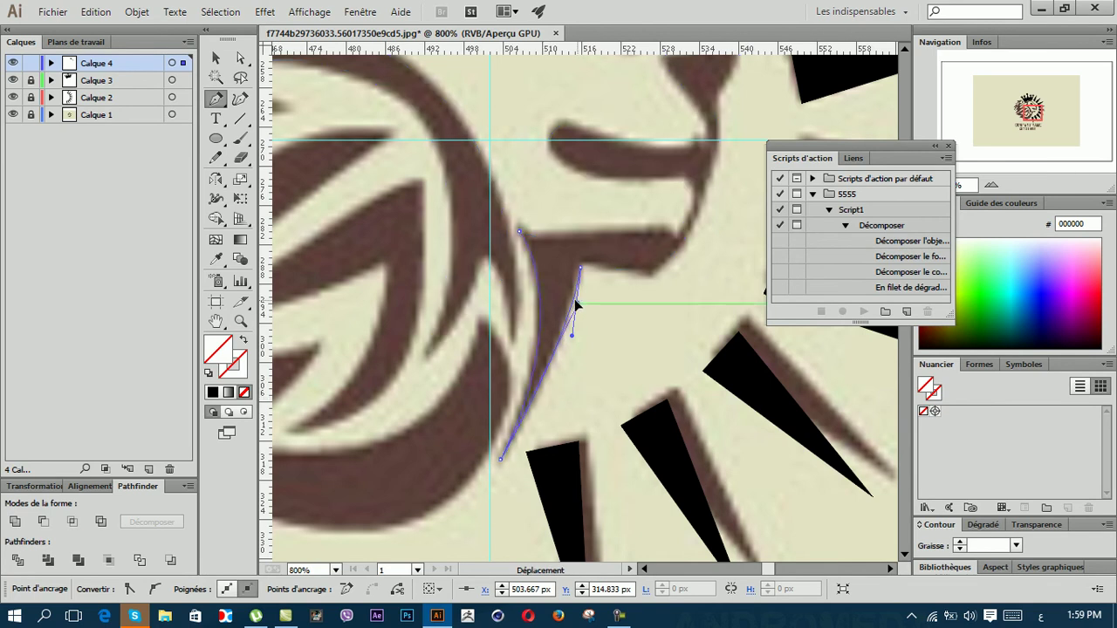
pyautogui.scroll(-5, 528, 371)
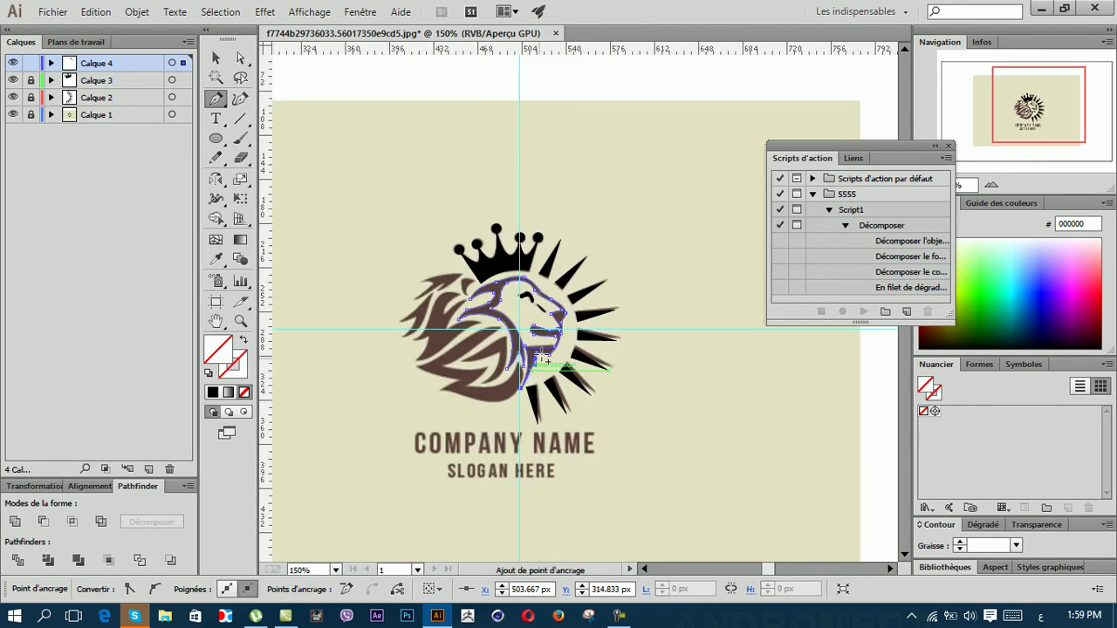
# Step: Fill the traced face outline with black and deselect it
pyautogui.scroll(-2, 548, 362)
pyautogui.hscroll(-2, 548, 362)
pyautogui.press('ctrl')
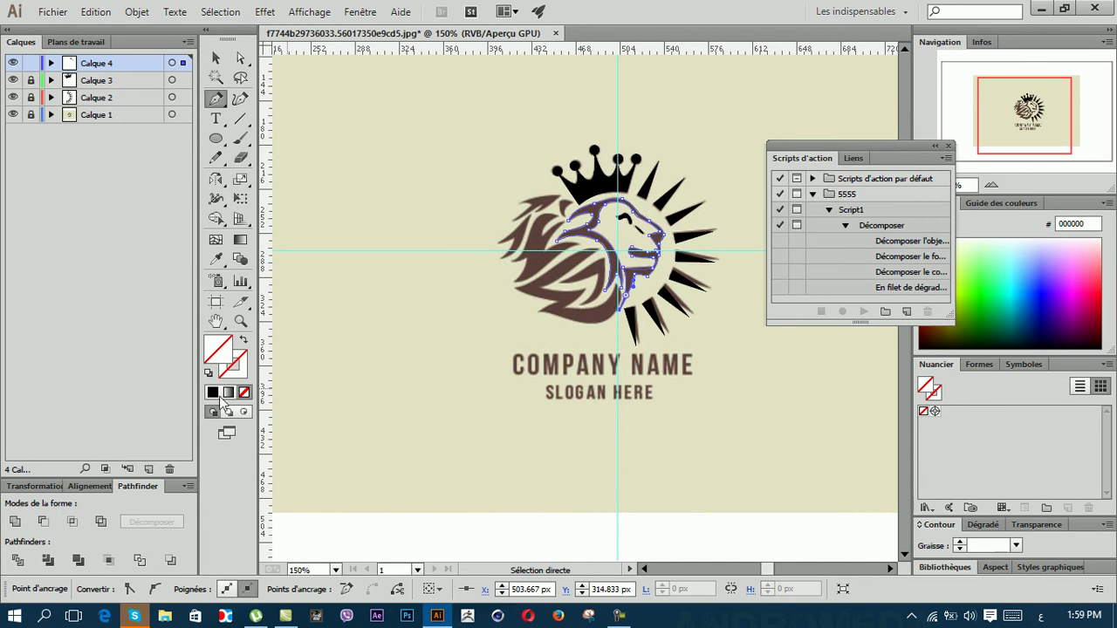
pyautogui.click(213, 393)
pyautogui.keyDown('ctrl'); pyautogui.click(428, 264); pyautogui.keyUp('ctrl')
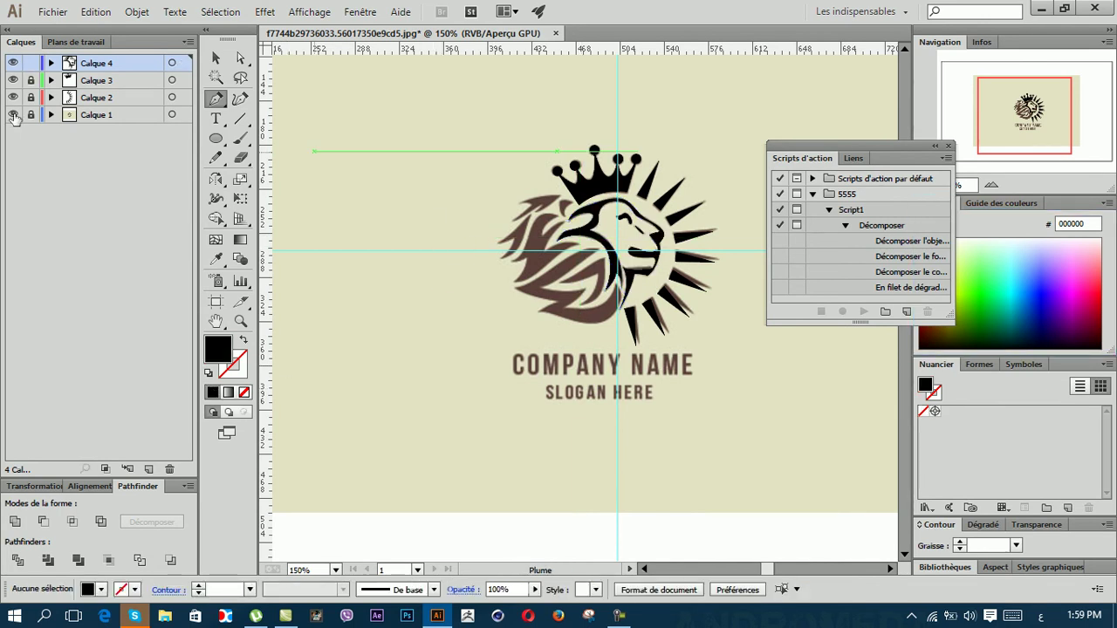
# Step: Hide Calque 1's reference image to preview the trace, then show it again
pyautogui.click(13, 114)
pyautogui.scroll(2, 689, 205)
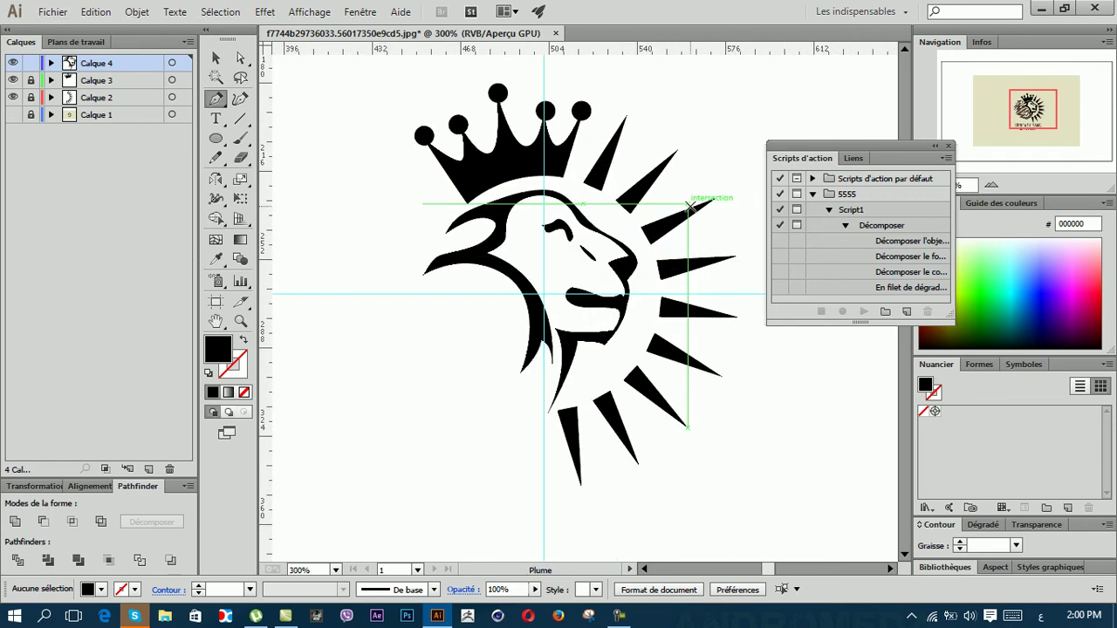
pyautogui.scroll(2, 451, 349)
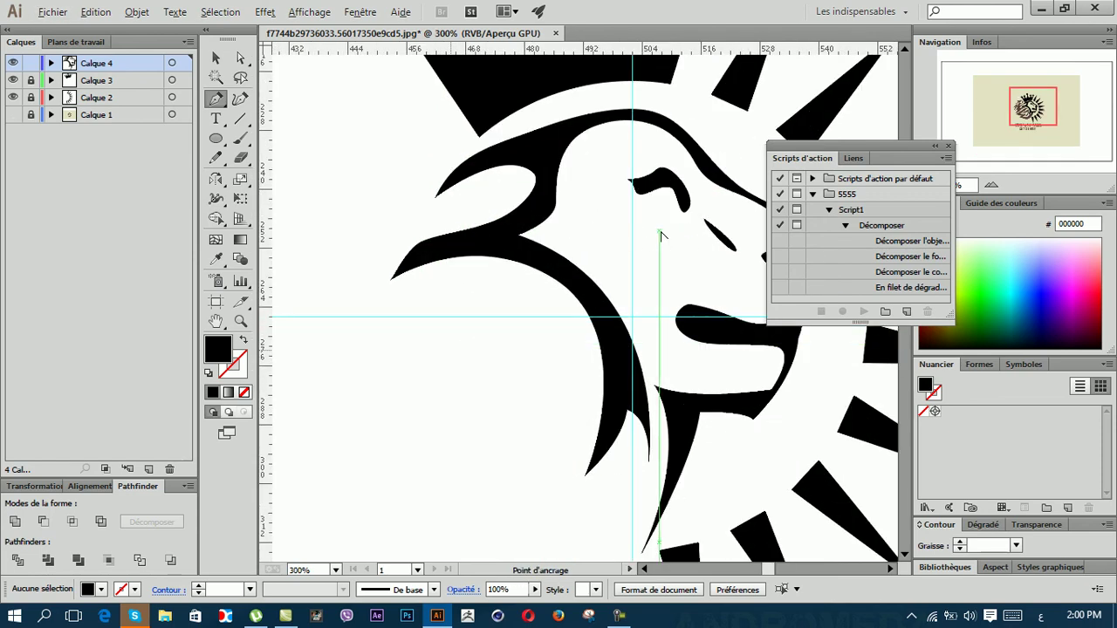
pyautogui.scroll(-2, 661, 236)
pyautogui.scroll(-1, 638, 253)
pyautogui.hscroll(1, 639, 252)
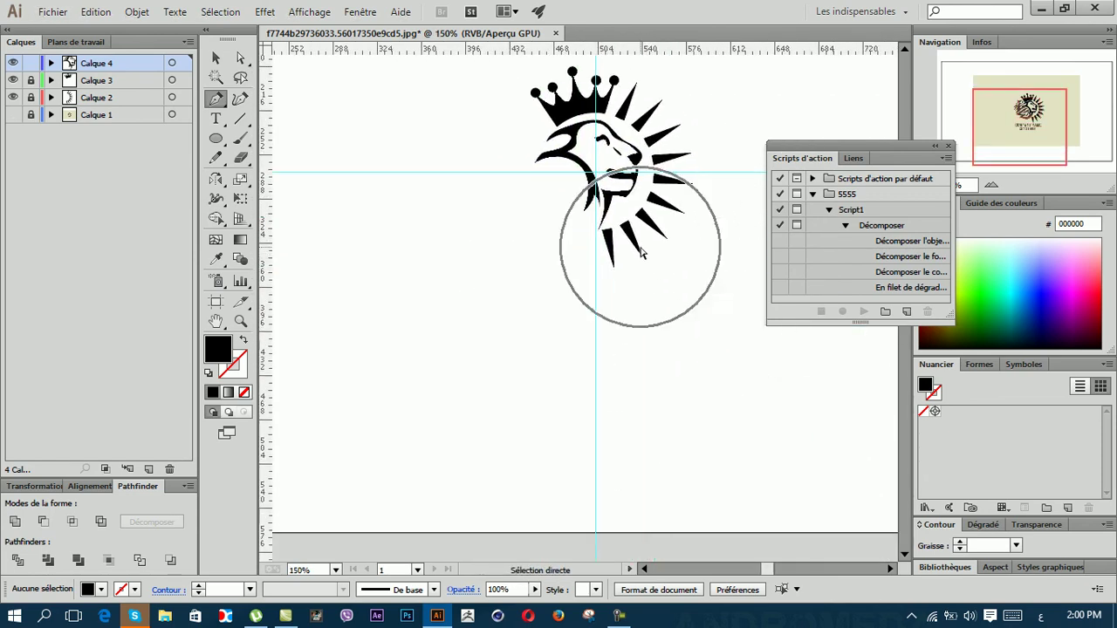
pyautogui.scroll(2, 642, 254)
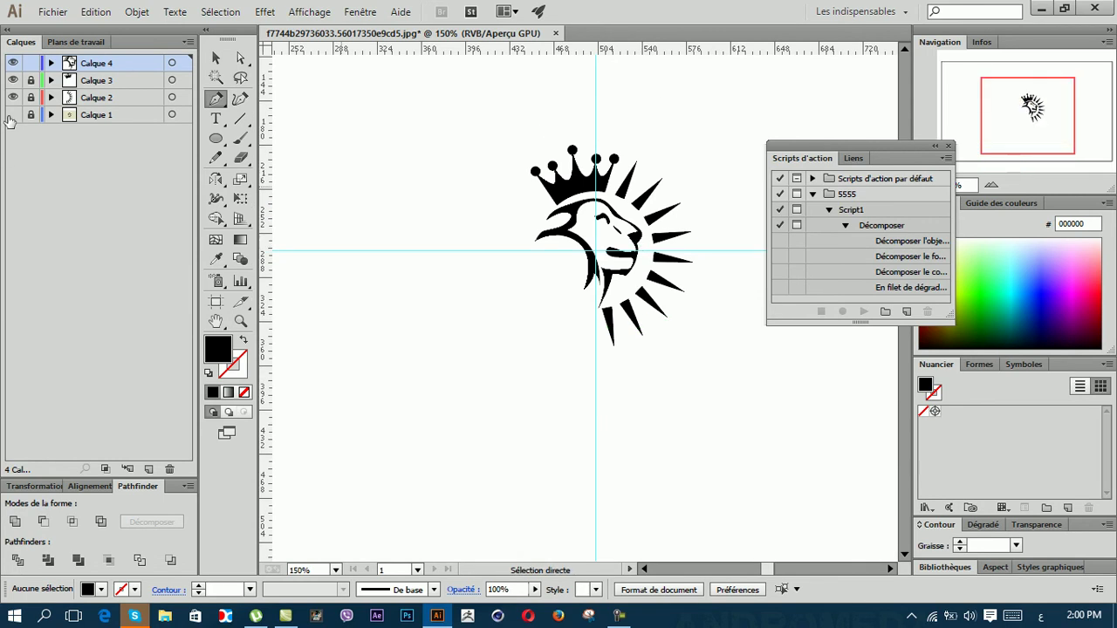
pyautogui.click(12, 114)
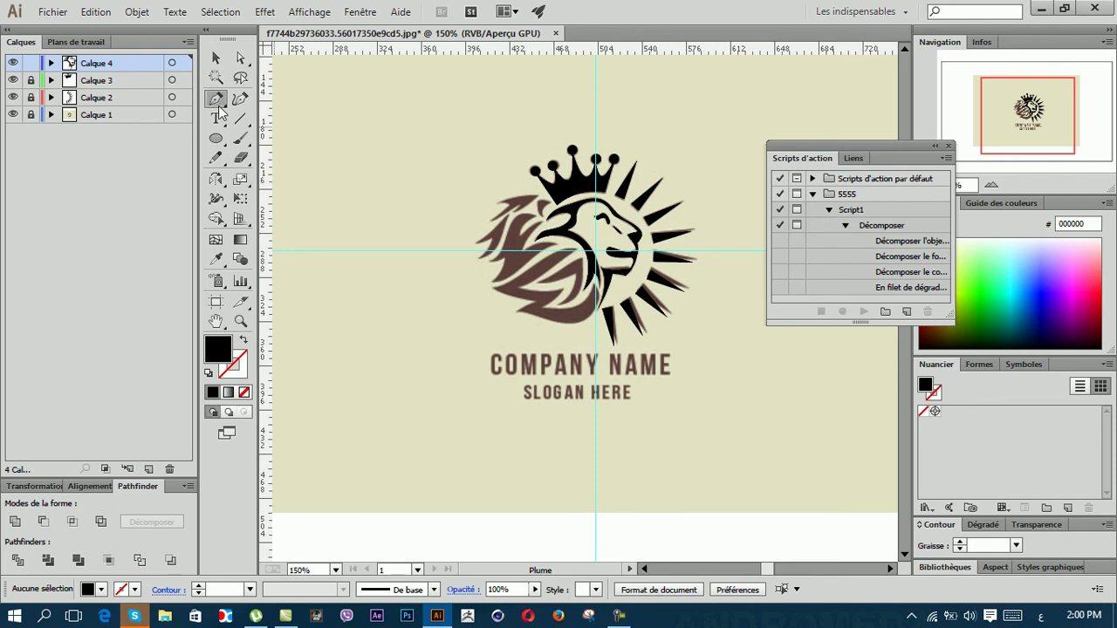
pyautogui.click(245, 393)
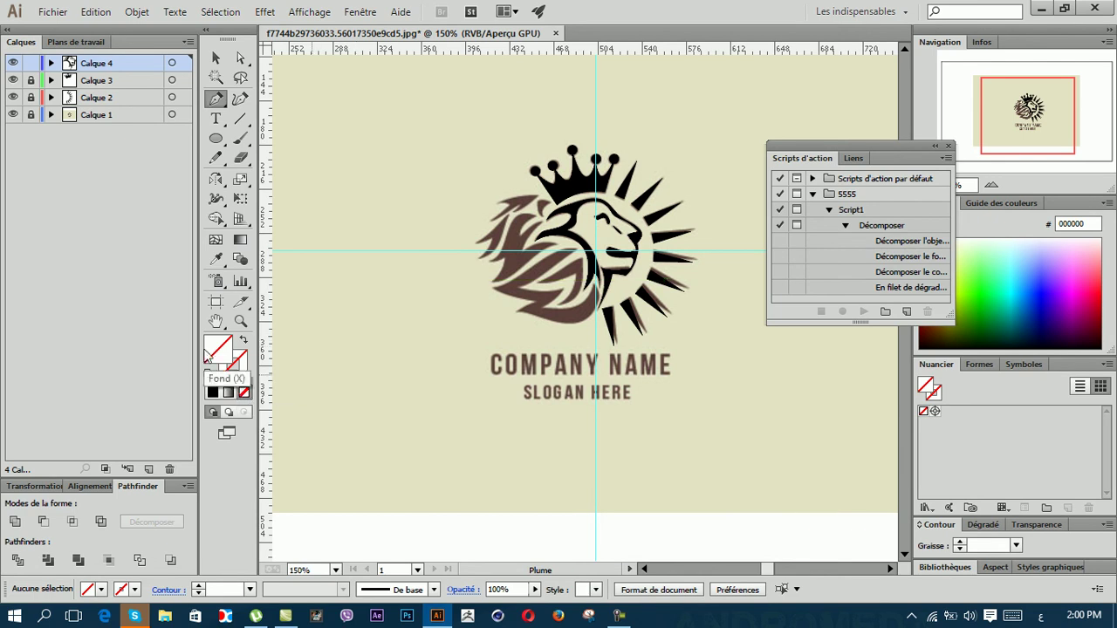
pyautogui.hotkey('ctrl', 'z')
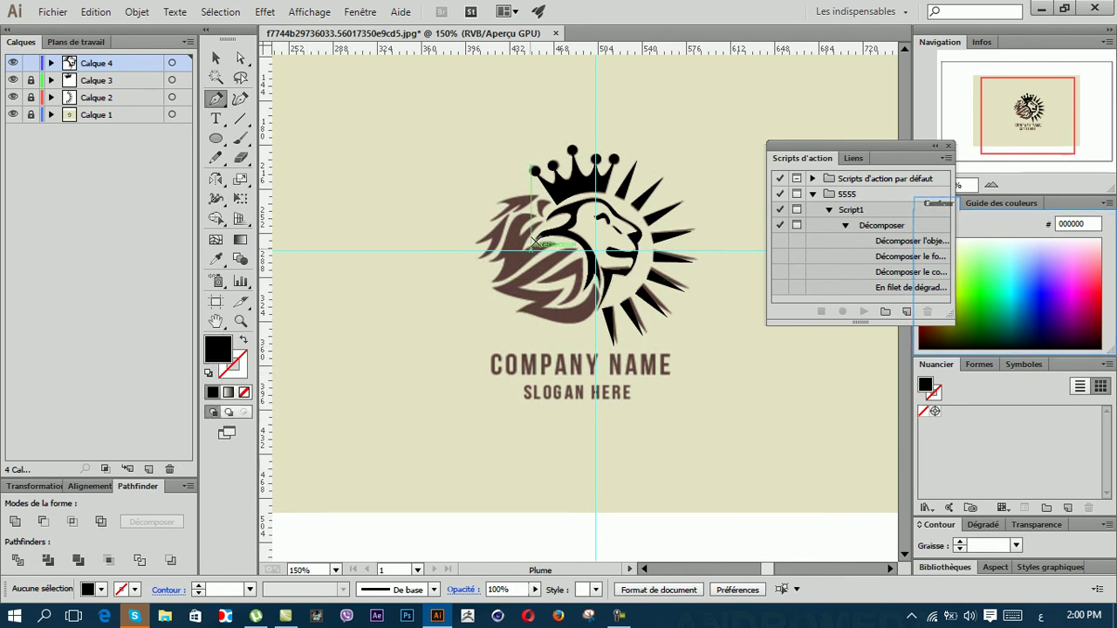
pyautogui.scroll(3, 536, 235)
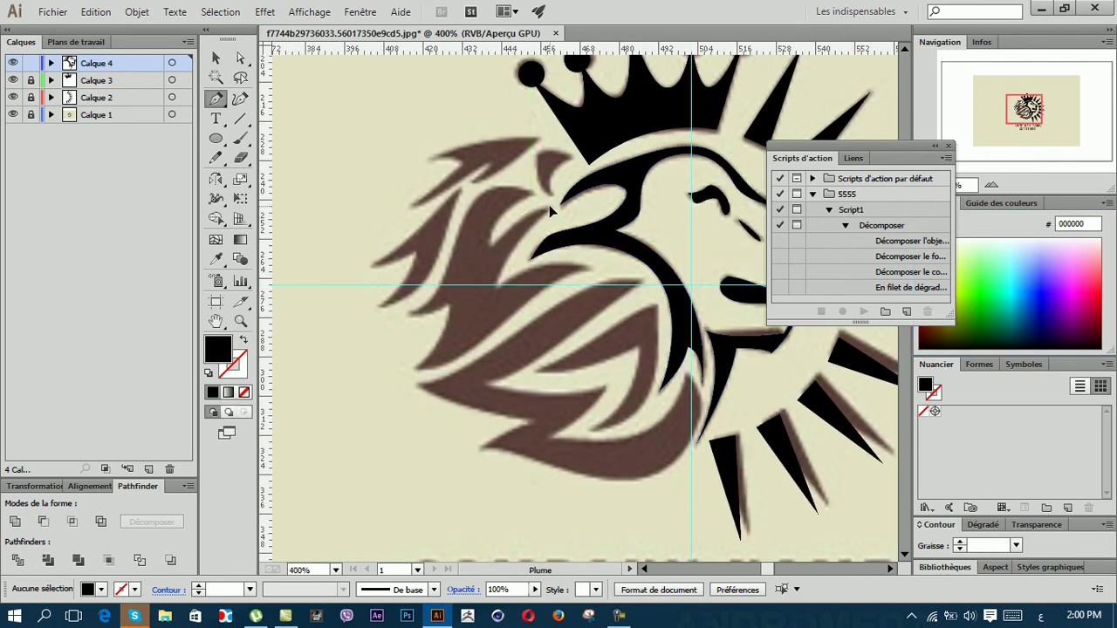
pyautogui.moveTo(530, 200)
pyautogui.mouseDown()
pyautogui.moveTo(605, 197)
pyautogui.moveTo(570, 200)
pyautogui.mouseUp()
pyautogui.moveTo(461, 260); pyautogui.dragTo(433, 350)
pyautogui.moveTo(419, 303); pyautogui.dragTo(367, 336)
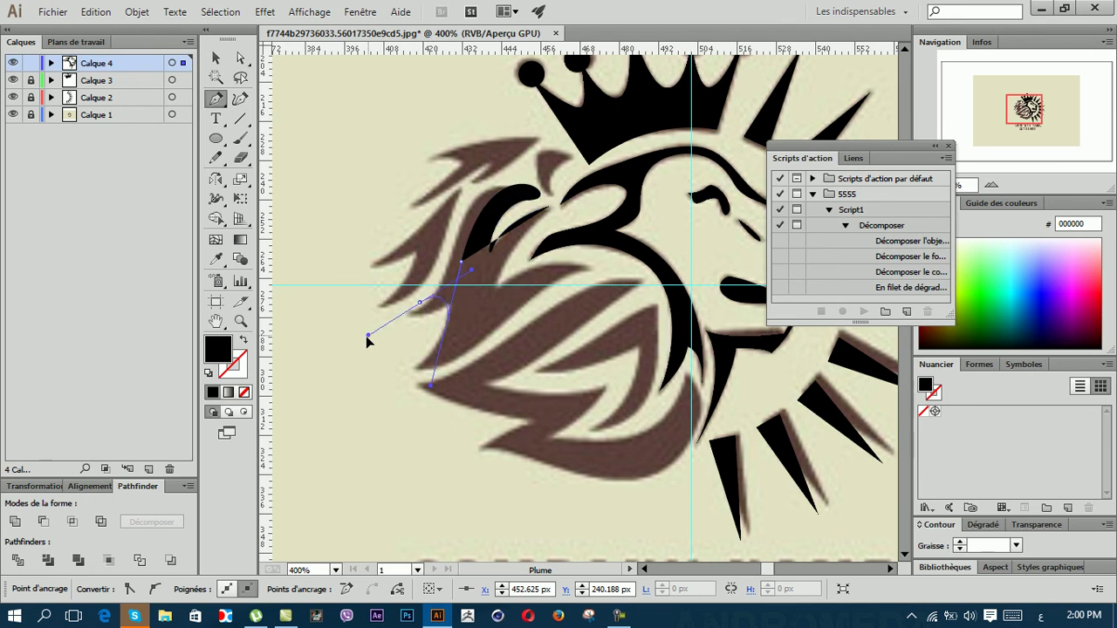
pyautogui.moveTo(459, 366)
pyautogui.mouseDown()
pyautogui.moveTo(506, 325)
pyautogui.moveTo(556, 394)
pyautogui.moveTo(524, 390)
pyautogui.mouseUp()
pyautogui.press('Delete')
pyautogui.press('Delete')
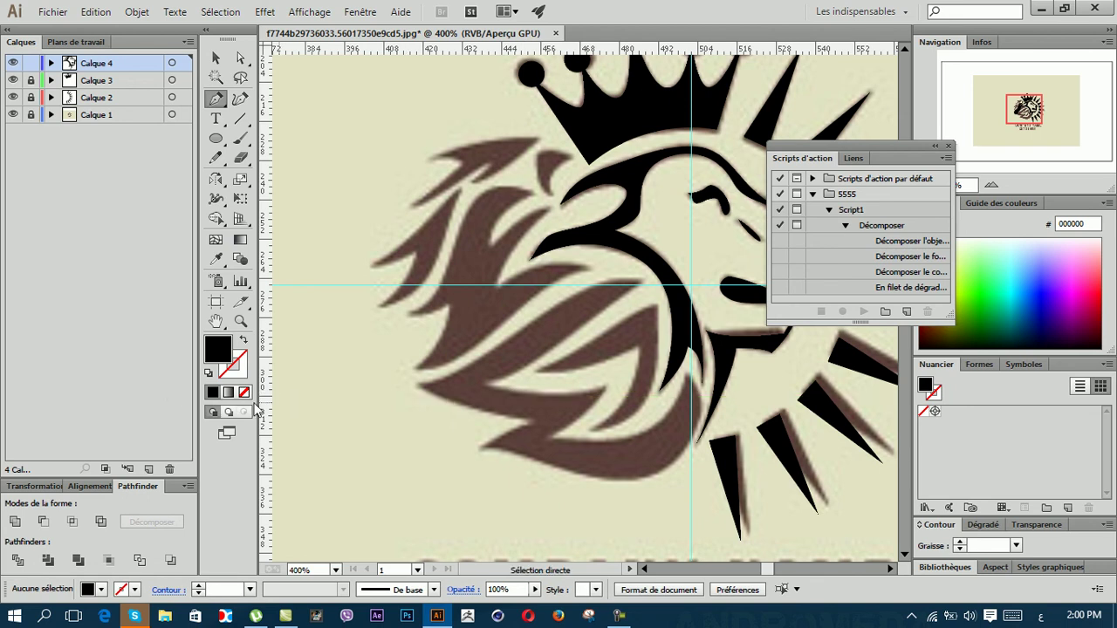
pyautogui.click(247, 393)
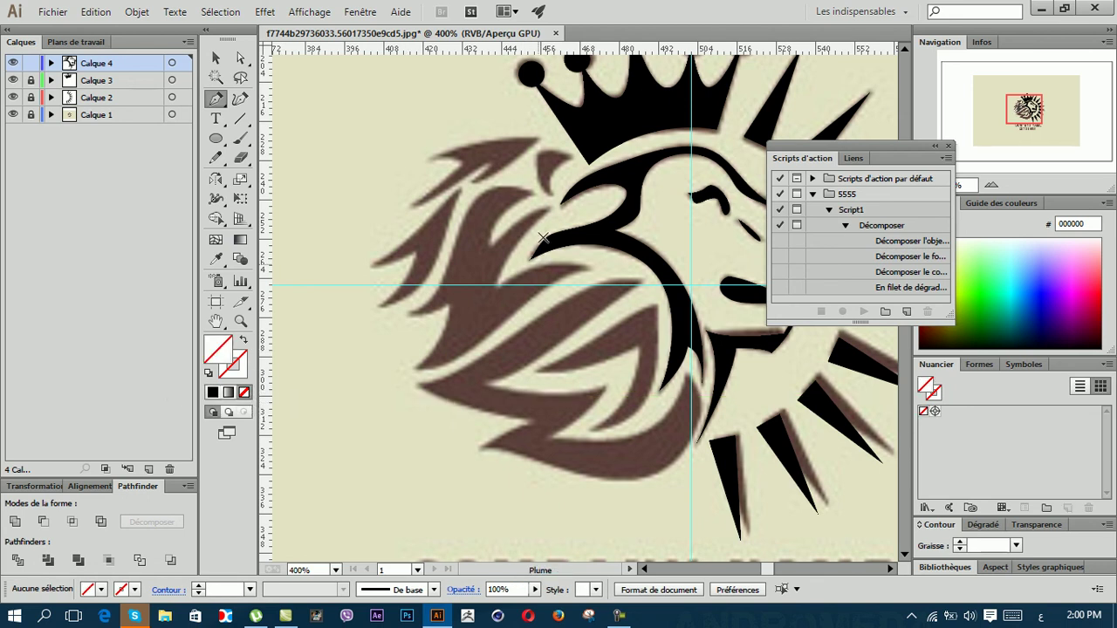
# Step: Trace and close the small pointed mane strand near the crown
pyautogui.keyDown('alt'); pyautogui.scroll(2, 566, 155); pyautogui.keyUp('alt')
pyautogui.click(567, 158)
pyautogui.moveTo(531, 231); pyautogui.dragTo(553, 295)
pyautogui.click(530, 233)
pyautogui.moveTo(501, 190); pyautogui.dragTo(509, 173)
pyautogui.click(496, 155)
pyautogui.click(566, 156)
pyautogui.moveTo(623, 198); pyautogui.dragTo(630, 193)
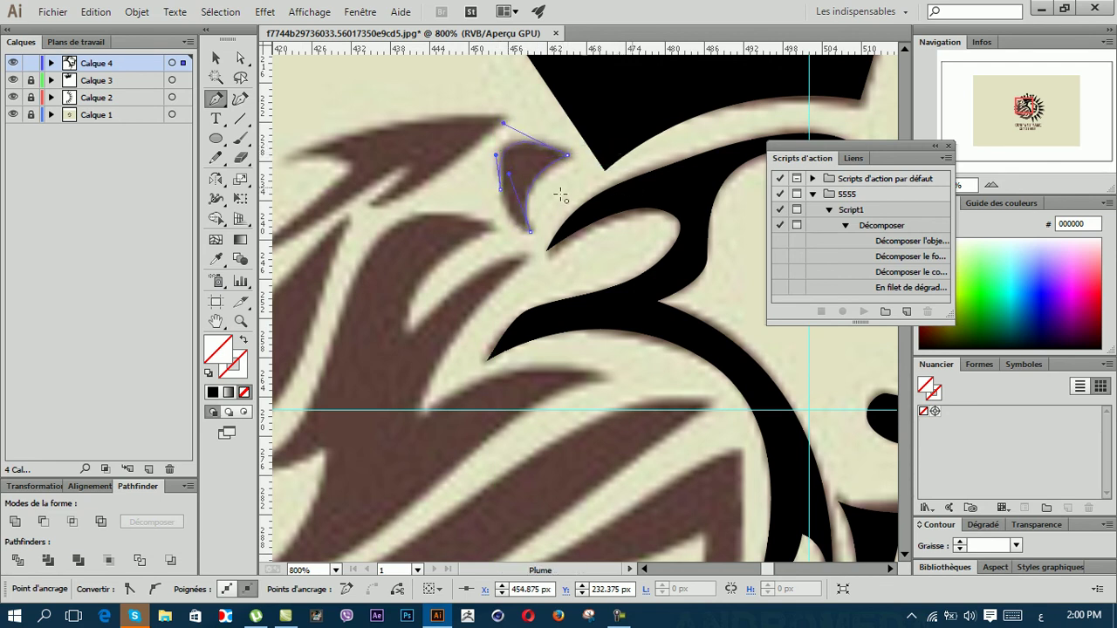
pyautogui.click(502, 191)
pyautogui.moveTo(505, 227); pyautogui.dragTo(506, 236)
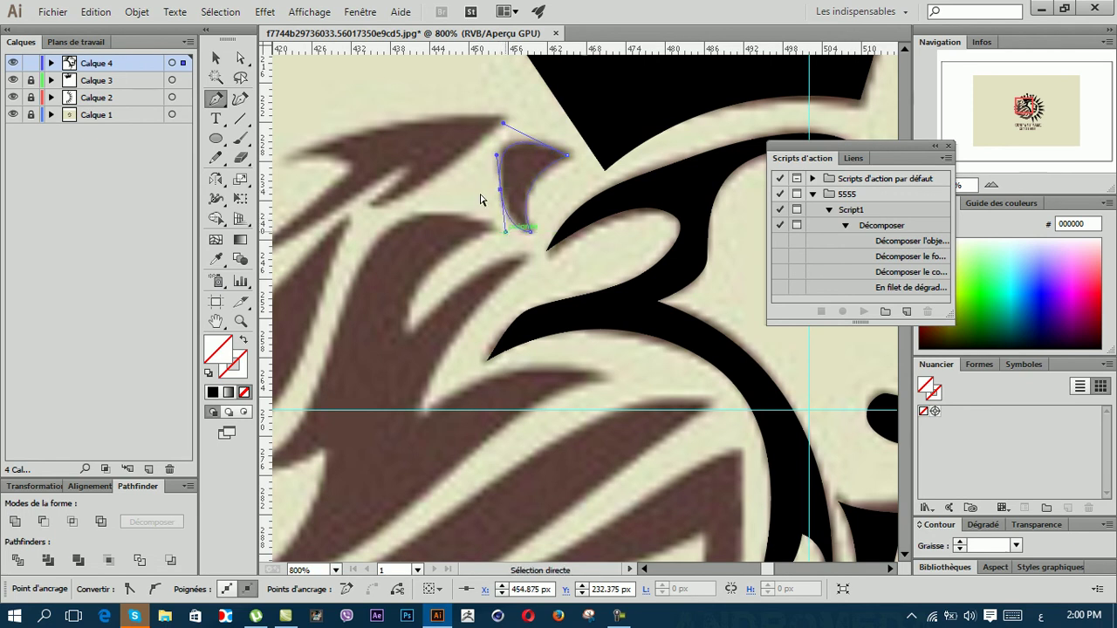
pyautogui.keyDown('ctrl'); pyautogui.click(480, 199); pyautogui.keyUp('ctrl')
# Step: Marquee-select the small strand's anchors and fill it with black
pyautogui.scroll(1, 480, 205)
pyautogui.scroll(-1, 480, 205)
pyautogui.scroll(-1, 482, 205)
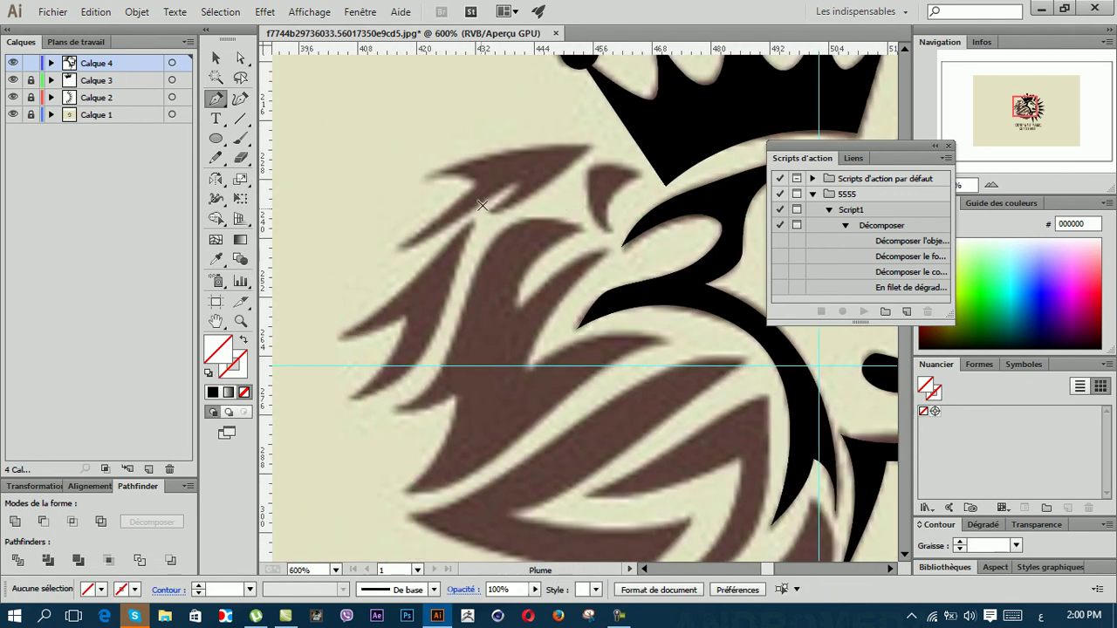
pyautogui.moveTo(619, 149); pyautogui.dragTo(583, 224)
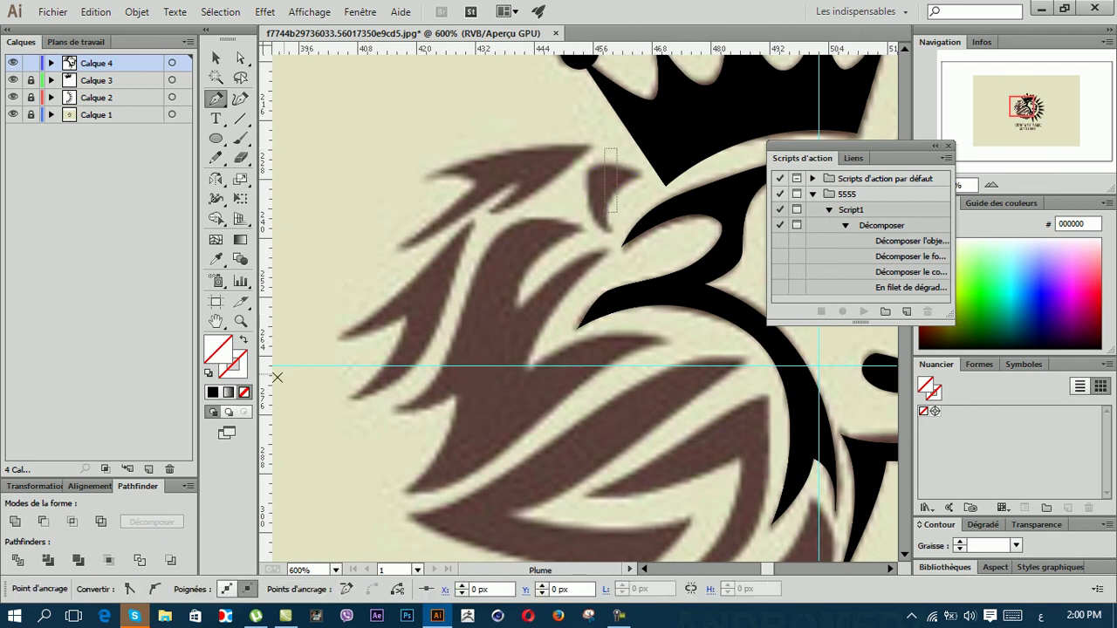
pyautogui.click(212, 392)
# Step: Fill the earlier small shape black, then begin tracing the arrow-tipped strand with no fill
pyautogui.keyDown('ctrl'); pyautogui.click(527, 166); pyautogui.keyUp('ctrl')
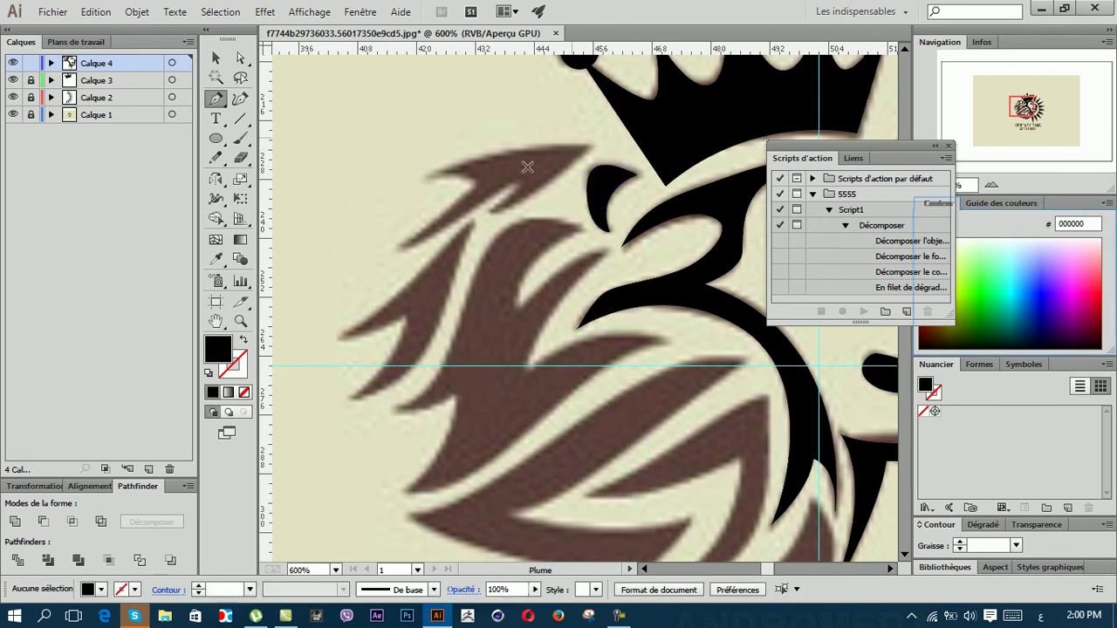
pyautogui.click(585, 147)
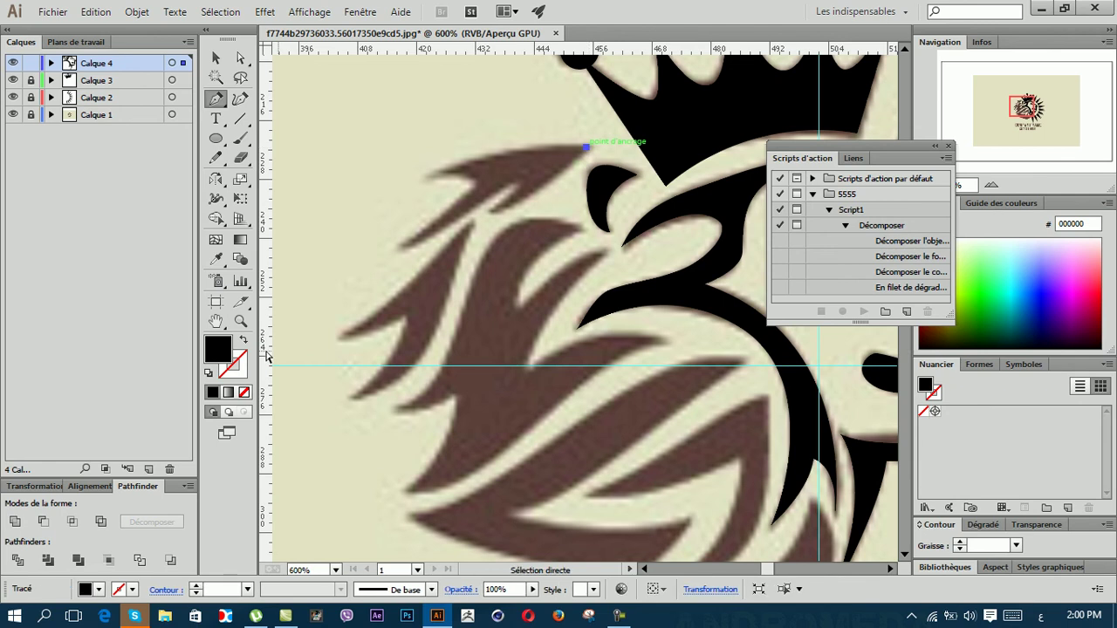
pyautogui.click(245, 392)
pyautogui.scroll(2, 553, 191)
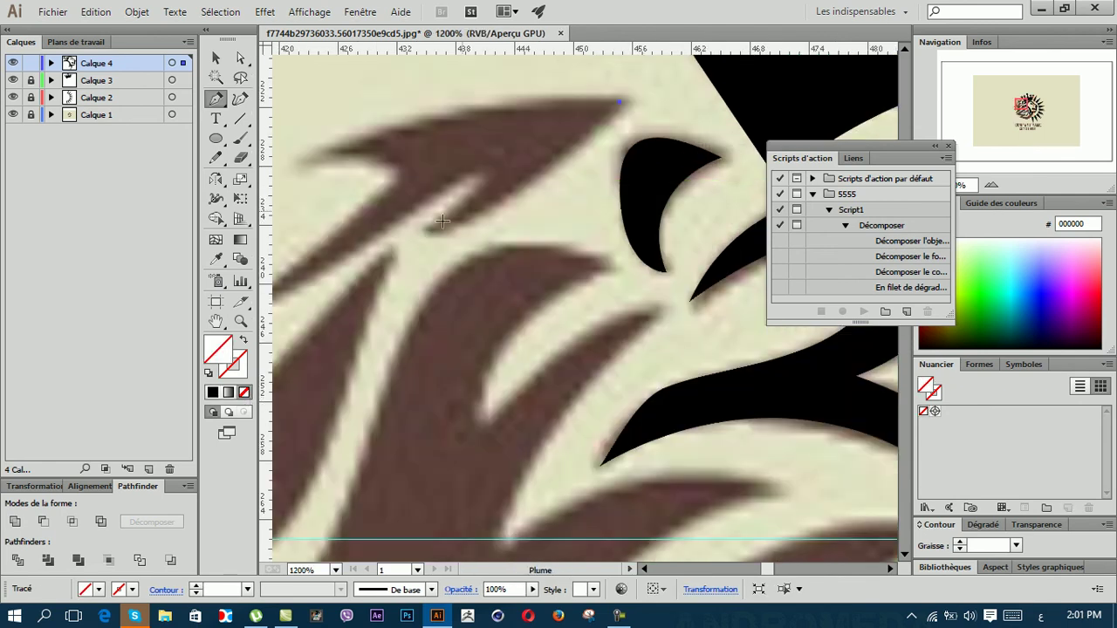
pyautogui.moveTo(434, 233); pyautogui.dragTo(385, 244)
pyautogui.moveTo(484, 221); pyautogui.dragTo(479, 181)
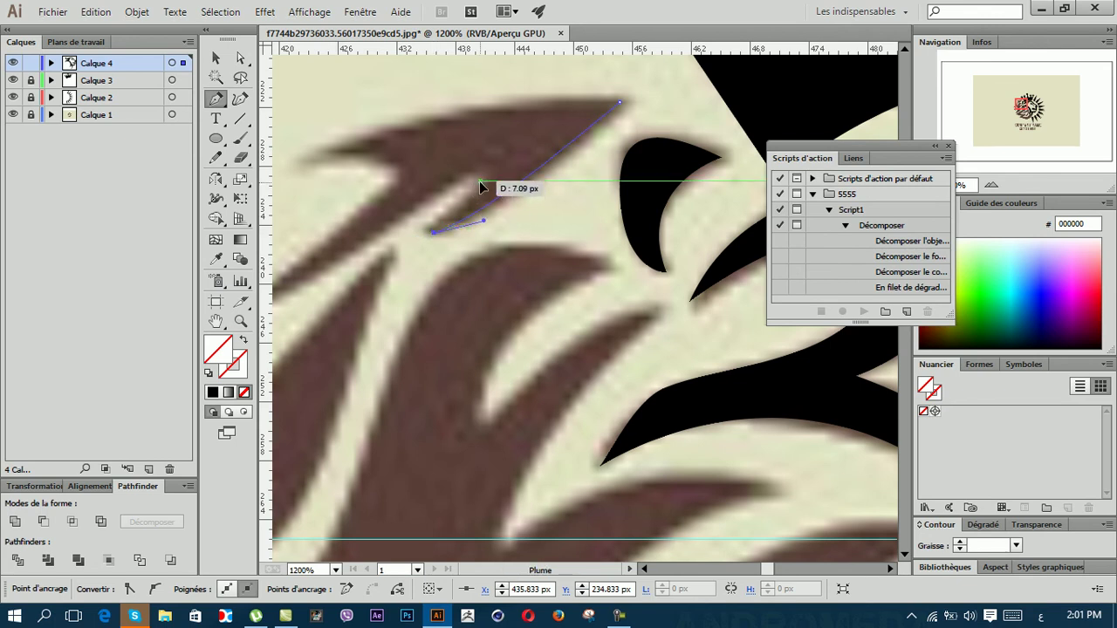
pyautogui.hscroll(-3, 408, 231)
pyautogui.moveTo(388, 303); pyautogui.dragTo(329, 323)
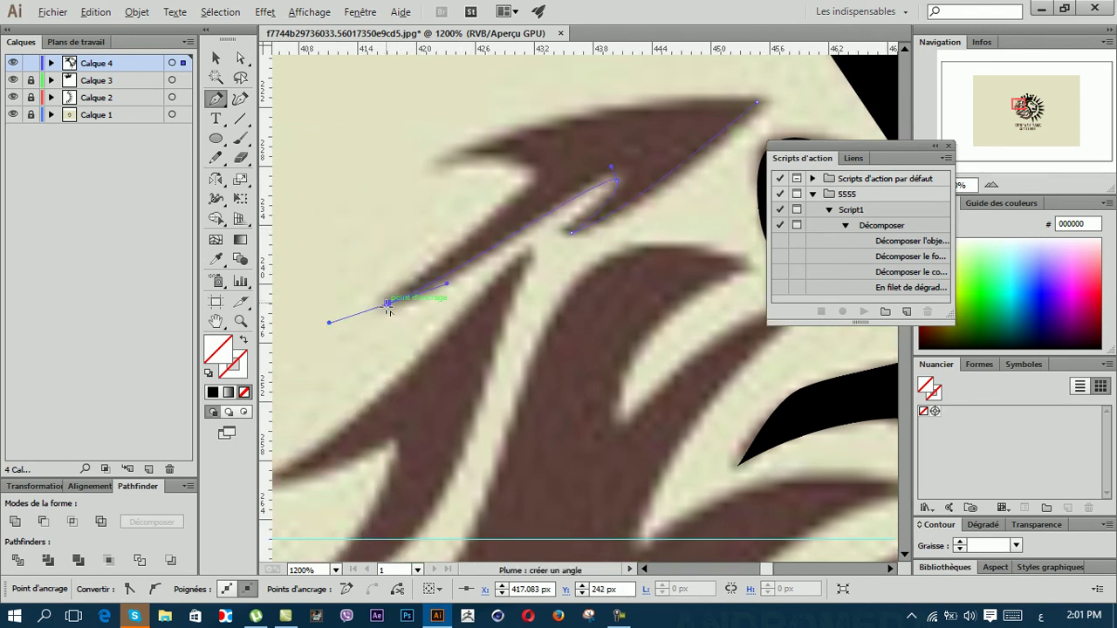
# Step: Trace the strand's inner notch, left barb and curve up to the pointed tip
pyautogui.click(531, 180)
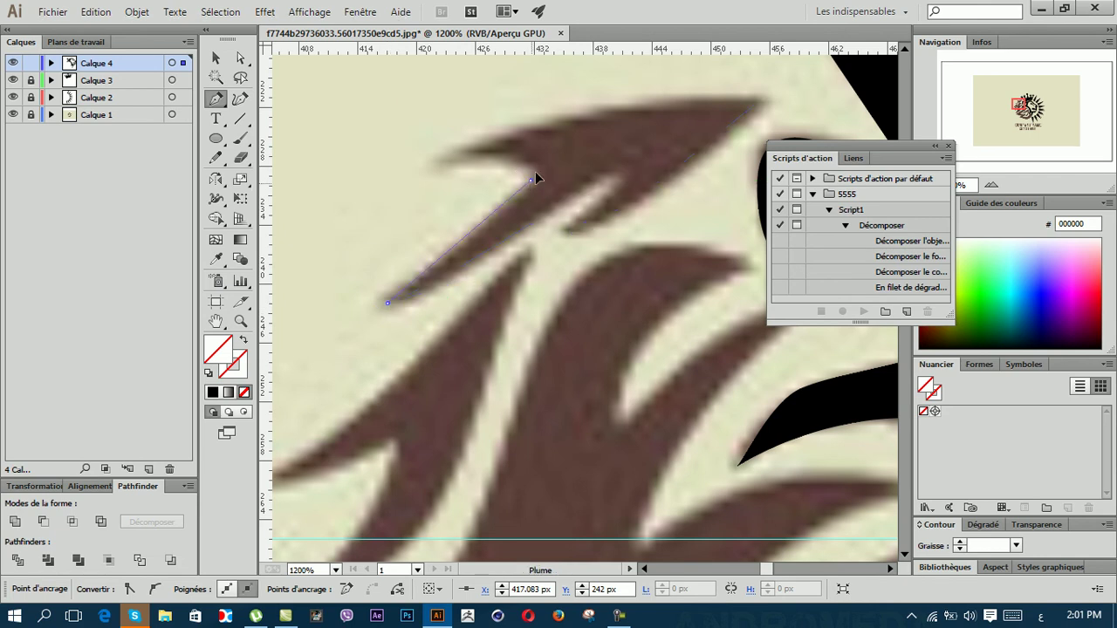
pyautogui.moveTo(428, 176); pyautogui.dragTo(420, 185)
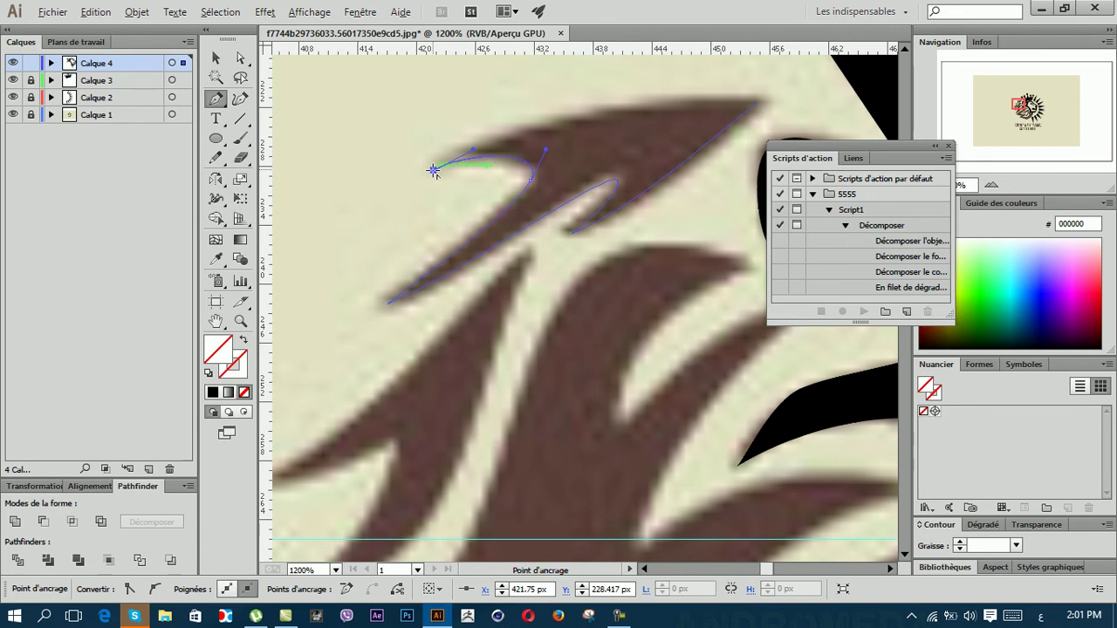
pyautogui.hscroll(2, 703, 119)
pyautogui.scroll(3, 703, 120)
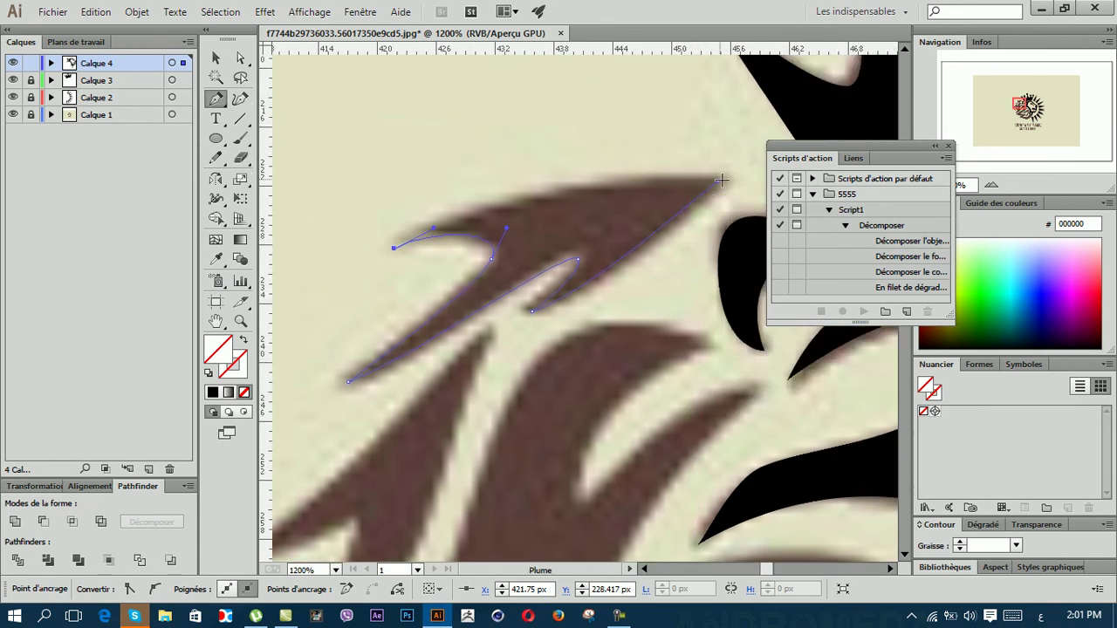
pyautogui.moveTo(720, 180)
pyautogui.mouseDown()
pyautogui.moveTo(853, 237)
pyautogui.moveTo(877, 207)
pyautogui.mouseUp()
# Step: Reshape the barb curve with Direct Selection and fill the arrow-tipped strand solid black
pyautogui.press('ctrl')
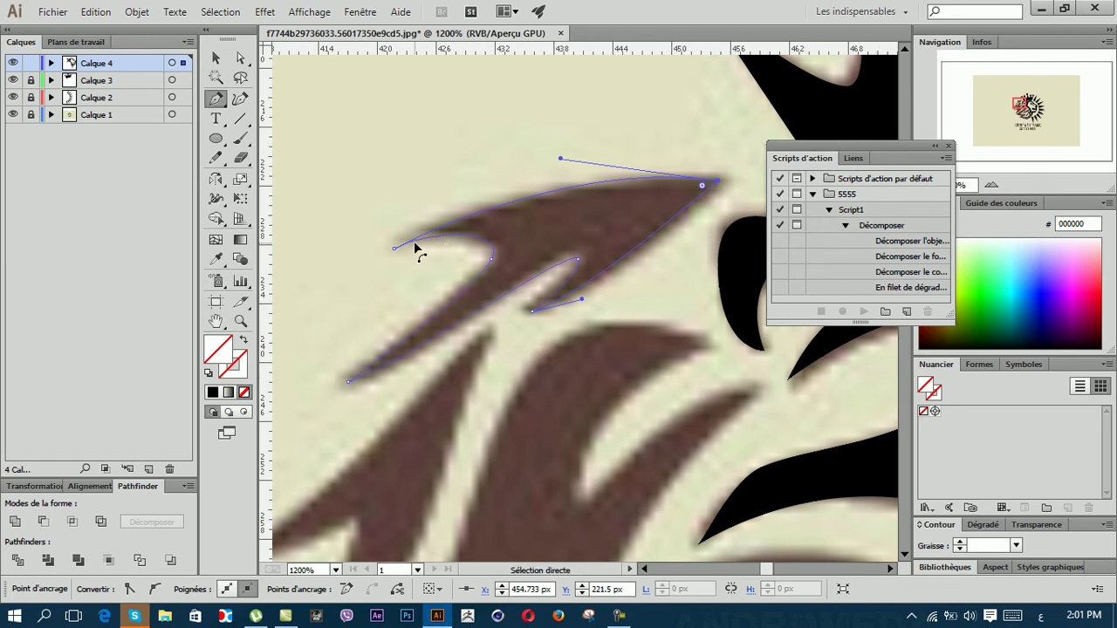
pyautogui.keyDown('ctrl'); pyautogui.click(395, 248); pyautogui.keyUp('ctrl')
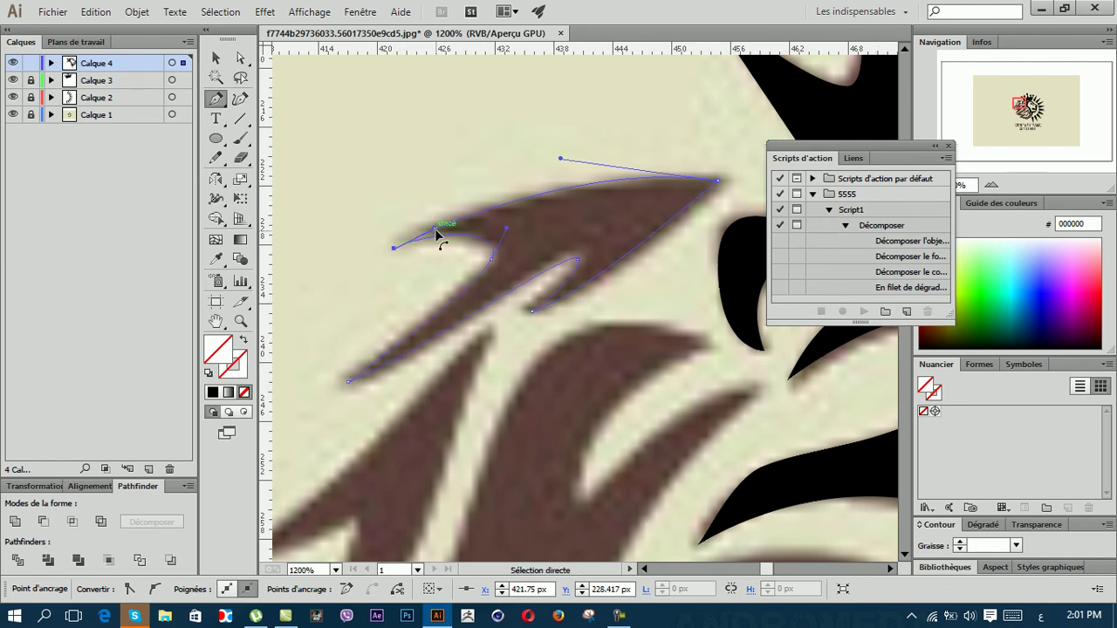
pyautogui.moveTo(436, 228)
pyautogui.mouseDown()
pyautogui.moveTo(436, 214)
pyautogui.moveTo(498, 226)
pyautogui.mouseUp()
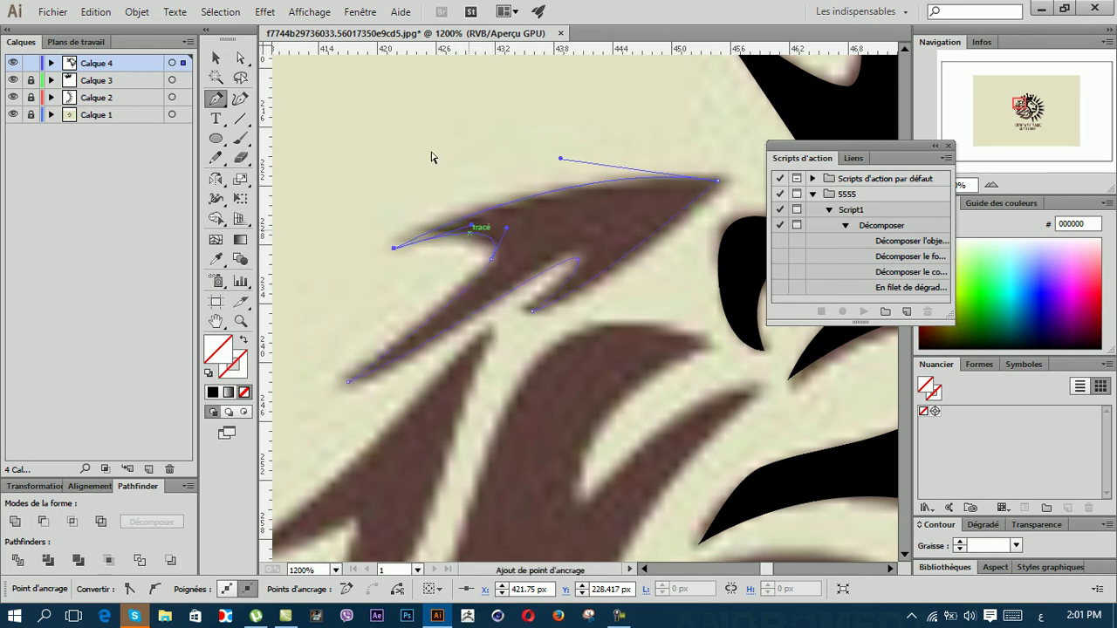
pyautogui.click(213, 392)
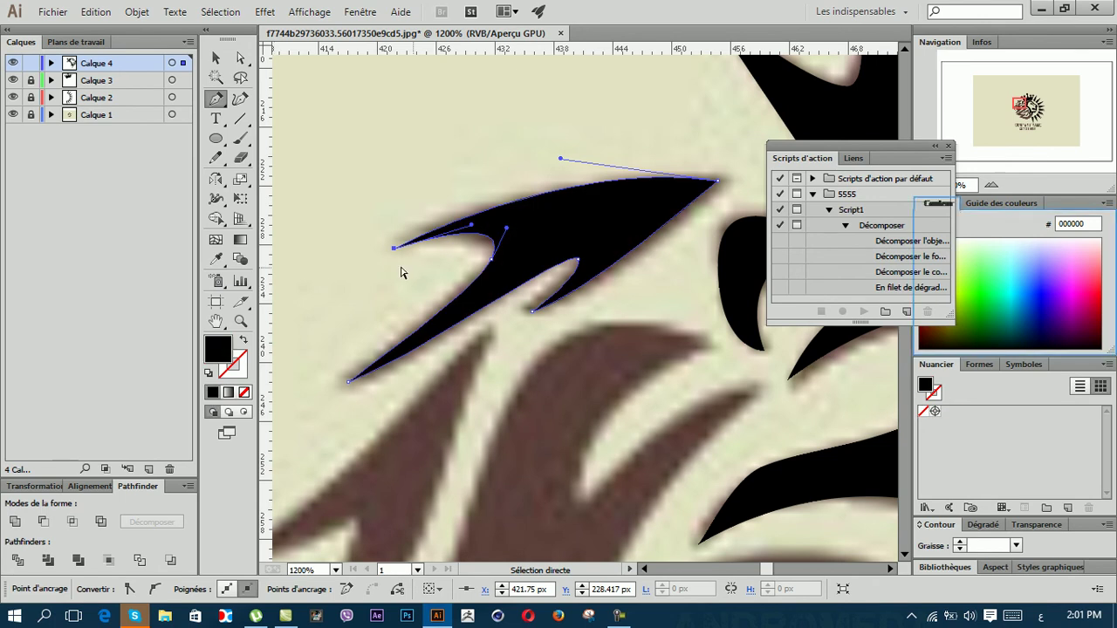
pyautogui.keyDown('ctrl'); pyautogui.click(359, 274); pyautogui.keyUp('ctrl')
pyautogui.scroll(-2, 520, 384)
# Step: With fill set to None, trace the tall pointed strand's outline and close it
pyautogui.scroll(-1, 520, 384)
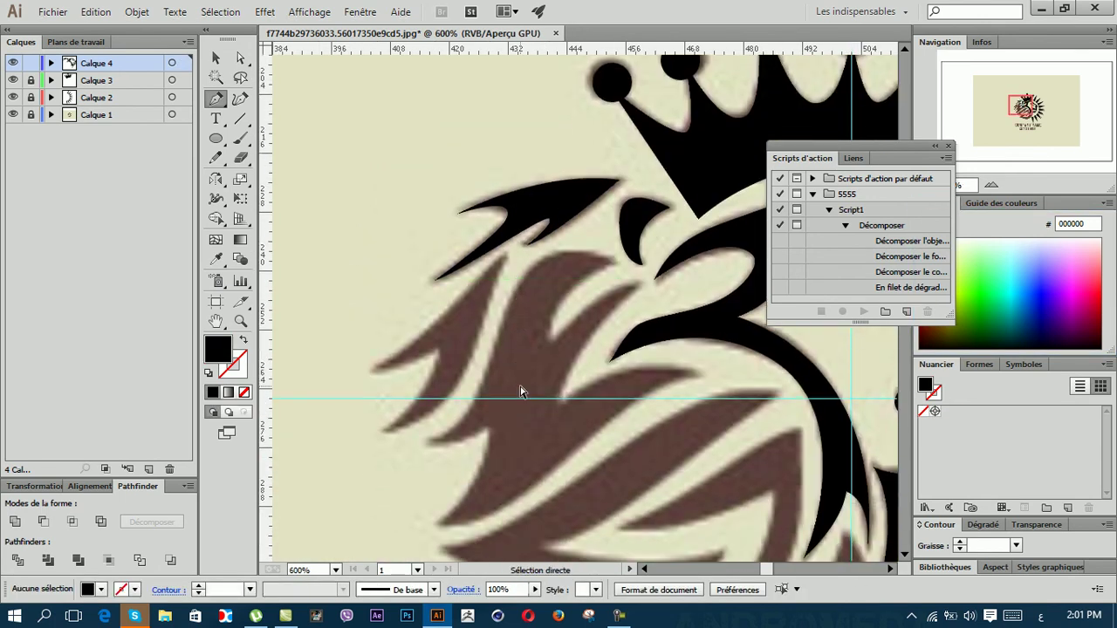
pyautogui.hscroll(2, 488, 346)
pyautogui.hscroll(-2, 459, 281)
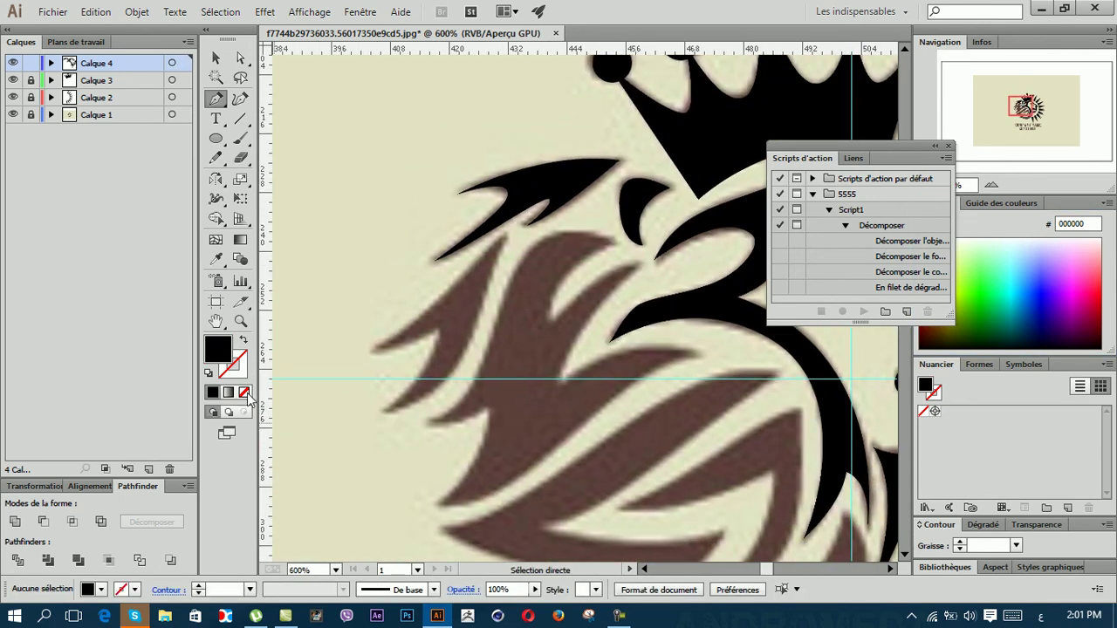
pyautogui.click(245, 393)
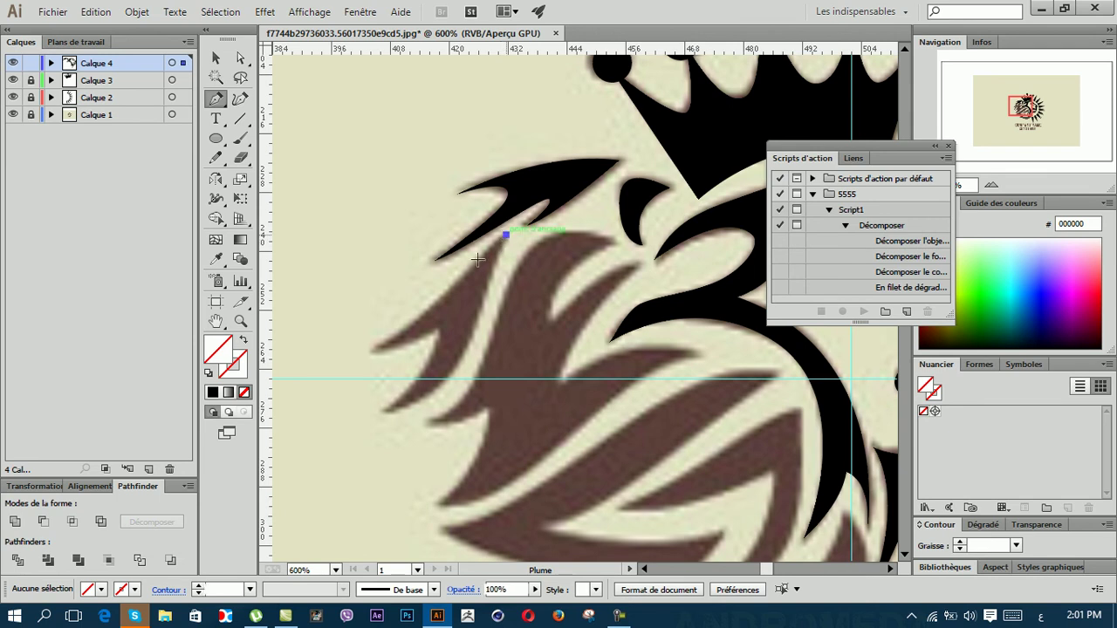
pyautogui.moveTo(376, 347); pyautogui.dragTo(339, 361)
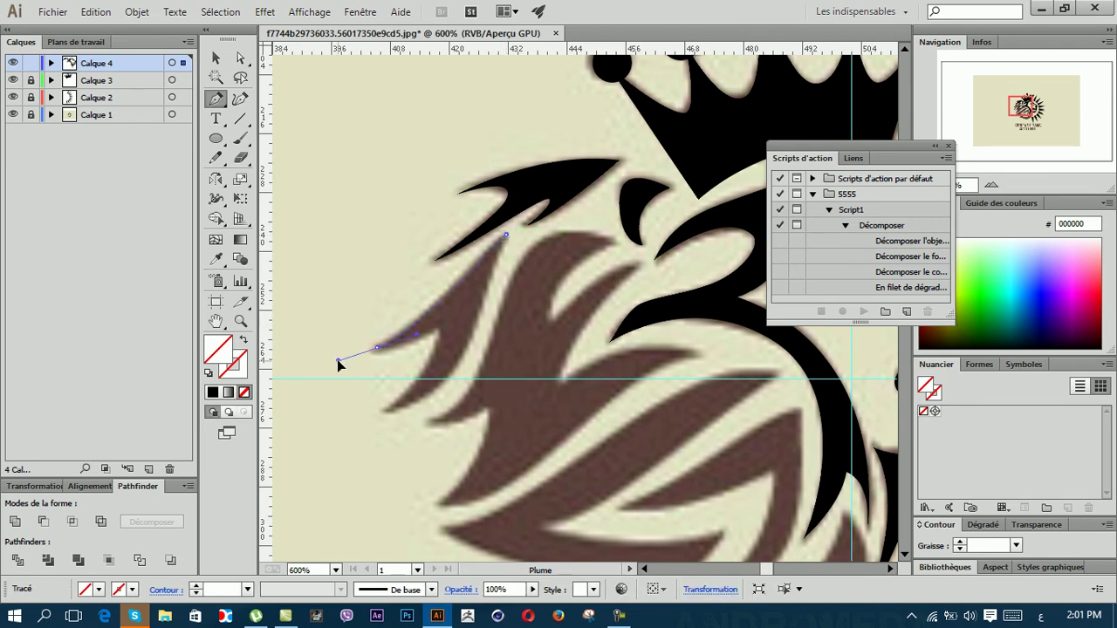
pyautogui.click(377, 348)
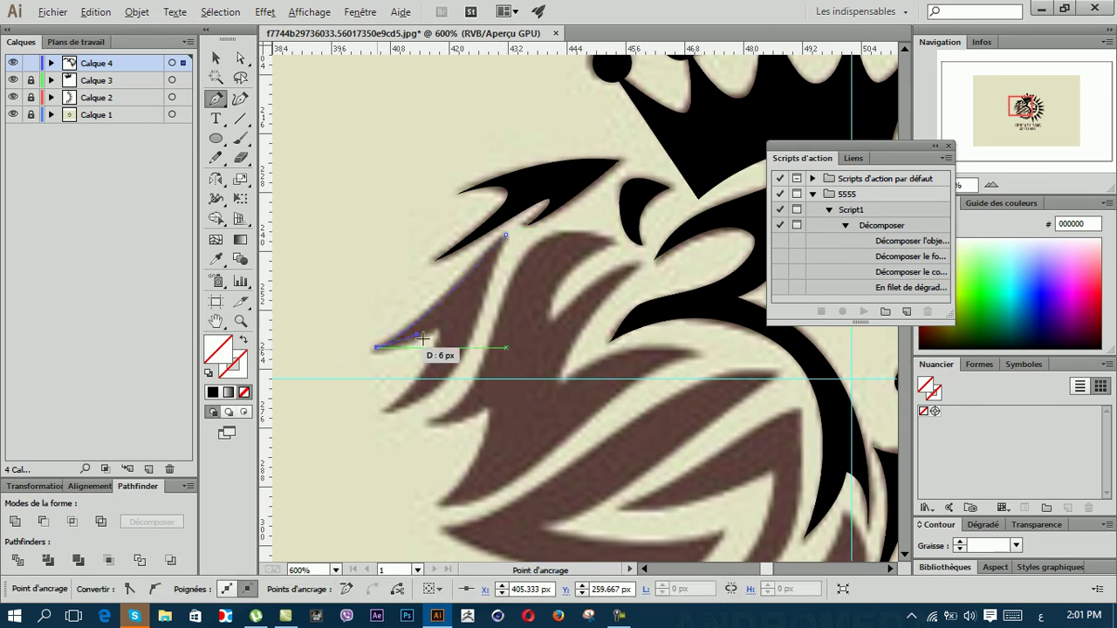
pyautogui.moveTo(450, 319); pyautogui.dragTo(446, 325)
pyautogui.moveTo(388, 410); pyautogui.dragTo(379, 414)
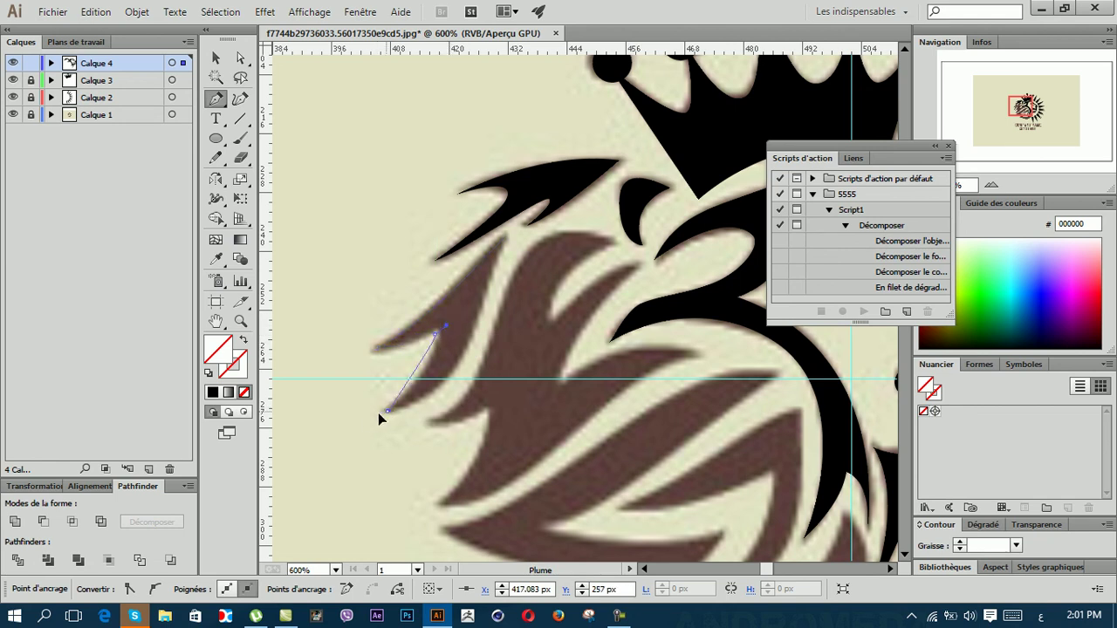
pyautogui.moveTo(505, 235)
pyautogui.mouseDown()
pyautogui.moveTo(476, 339)
pyautogui.moveTo(496, 282)
pyautogui.mouseUp()
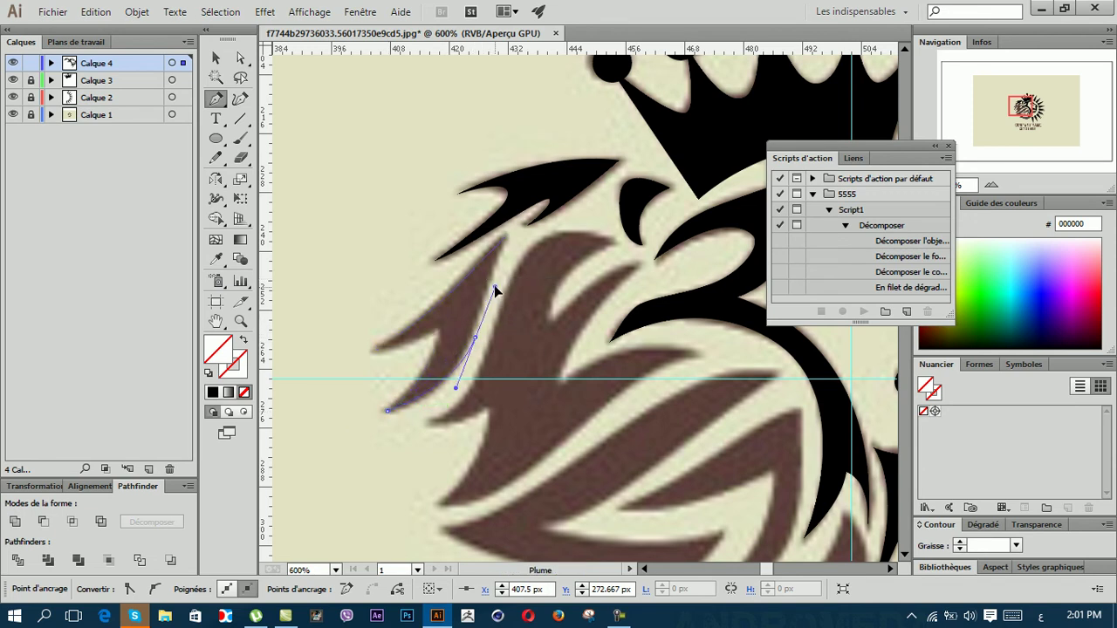
# Step: Undo the accidental extra anchor, select the new strand and fill it black
pyautogui.click(492, 250)
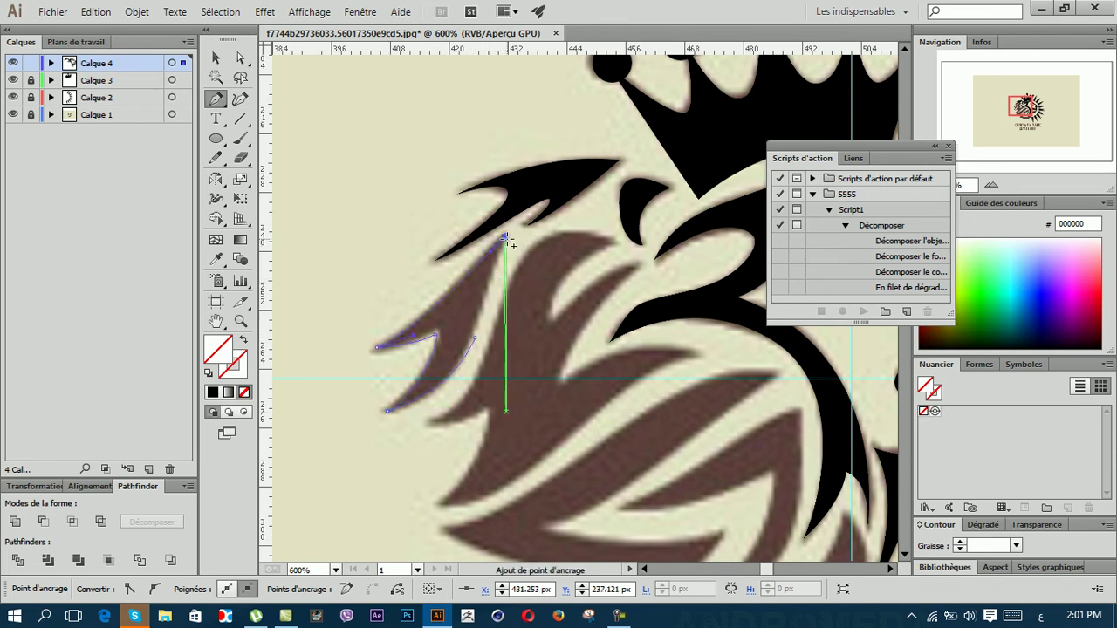
pyautogui.rightClick(495, 285)
pyautogui.click(516, 297)
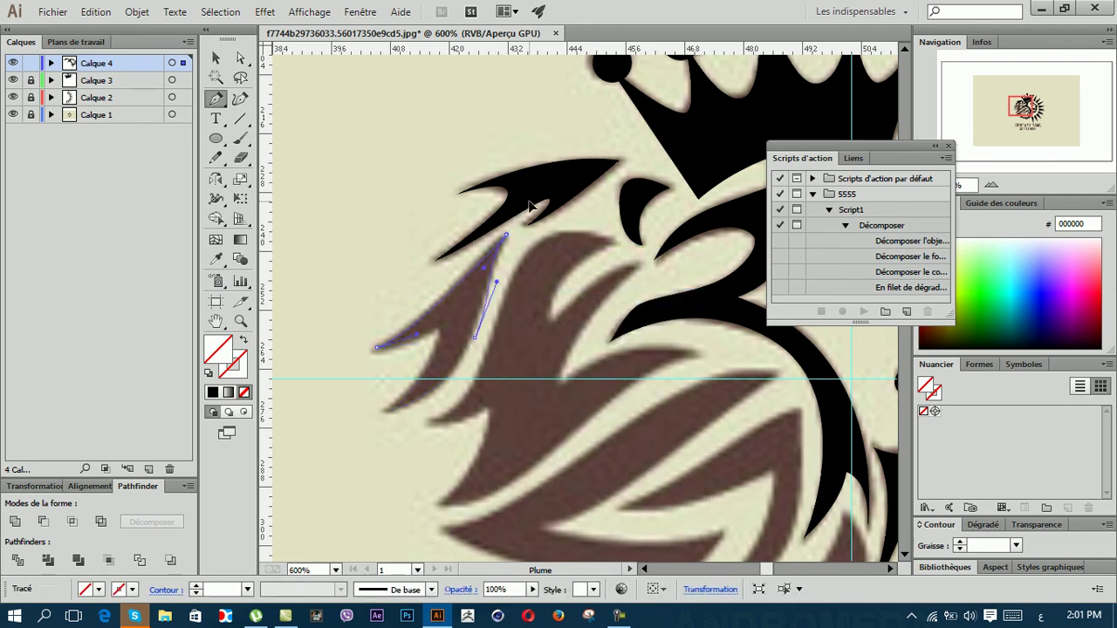
pyautogui.keyDown('ctrl'); pyautogui.click(488, 292); pyautogui.keyUp('ctrl')
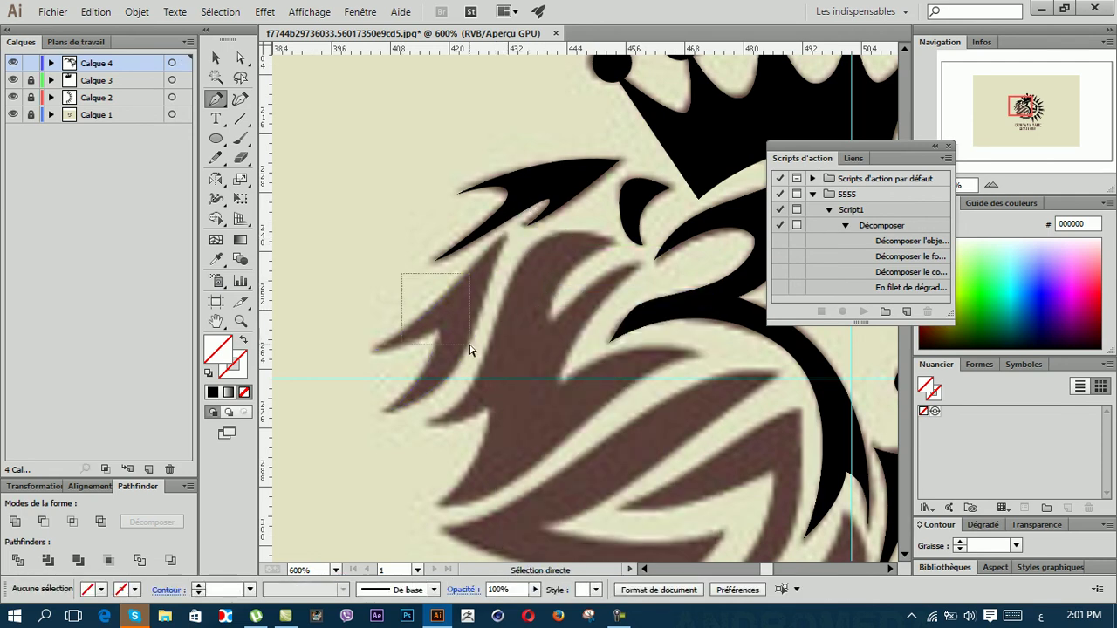
pyautogui.moveTo(469, 350); pyautogui.dragTo(472, 351)
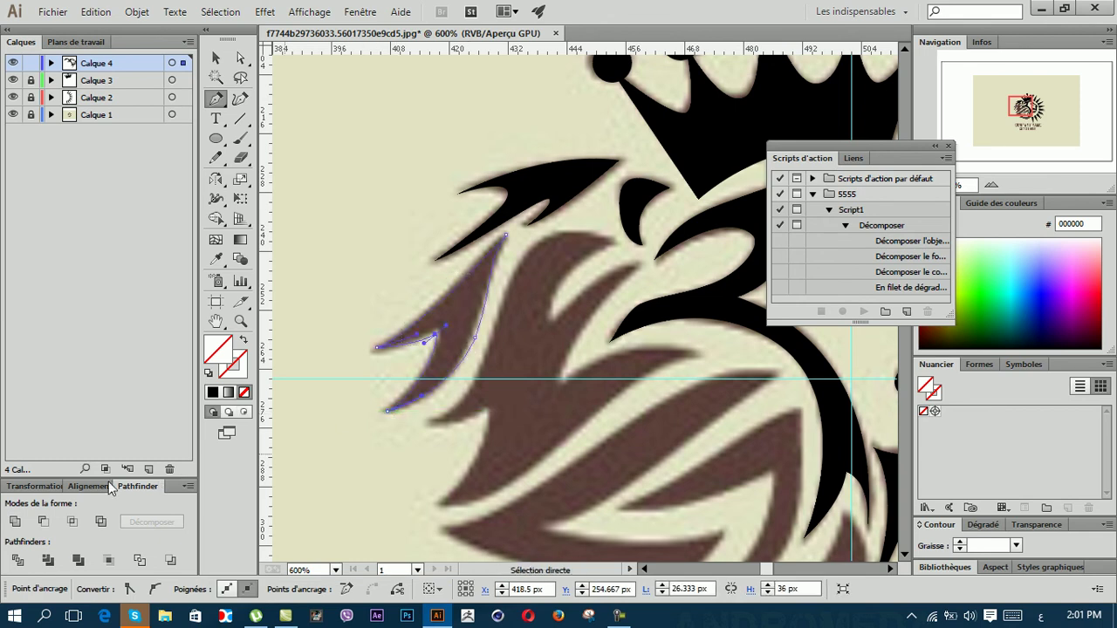
pyautogui.click(213, 393)
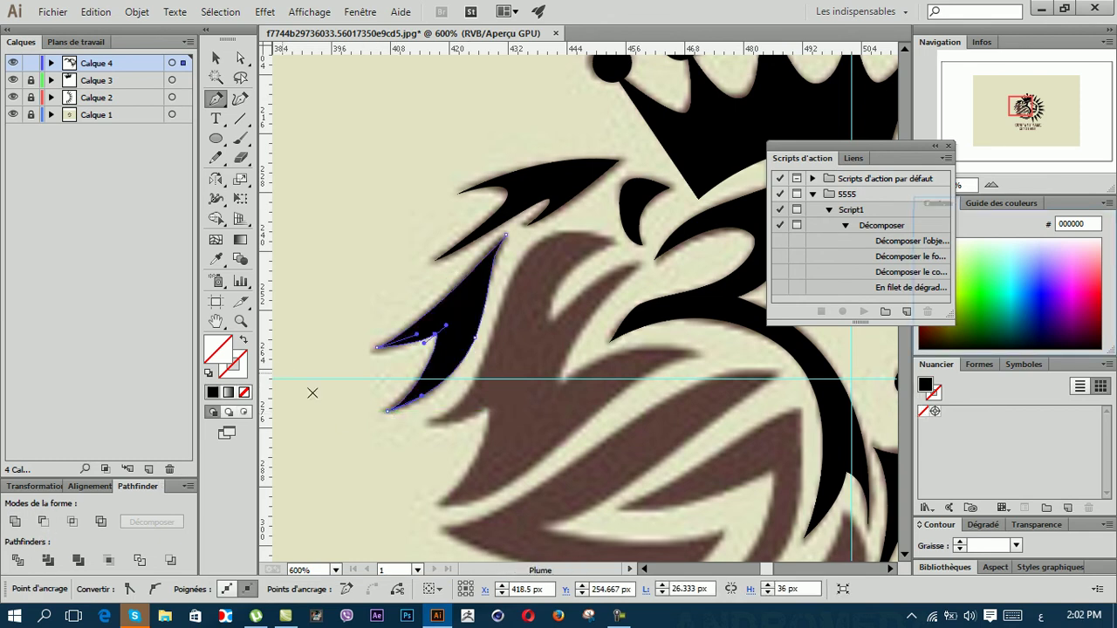
# Step: Deselect the filled strand and zoom out to 200% to view the whole lion logo
pyautogui.keyDown('ctrl'); pyautogui.click(571, 337); pyautogui.keyUp('ctrl')
pyautogui.scroll(-3, 559, 330)
pyautogui.scroll(-5, 559, 330)
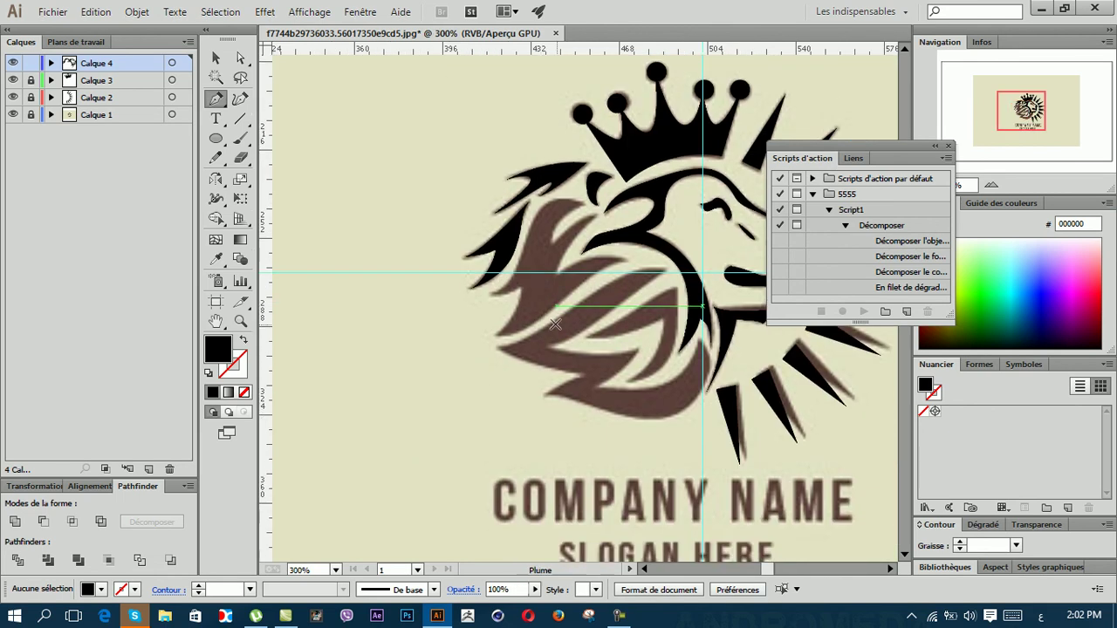
pyautogui.scroll(-1, 553, 319)
pyautogui.scroll(6, 658, 274)
pyautogui.scroll(-4, 658, 274)
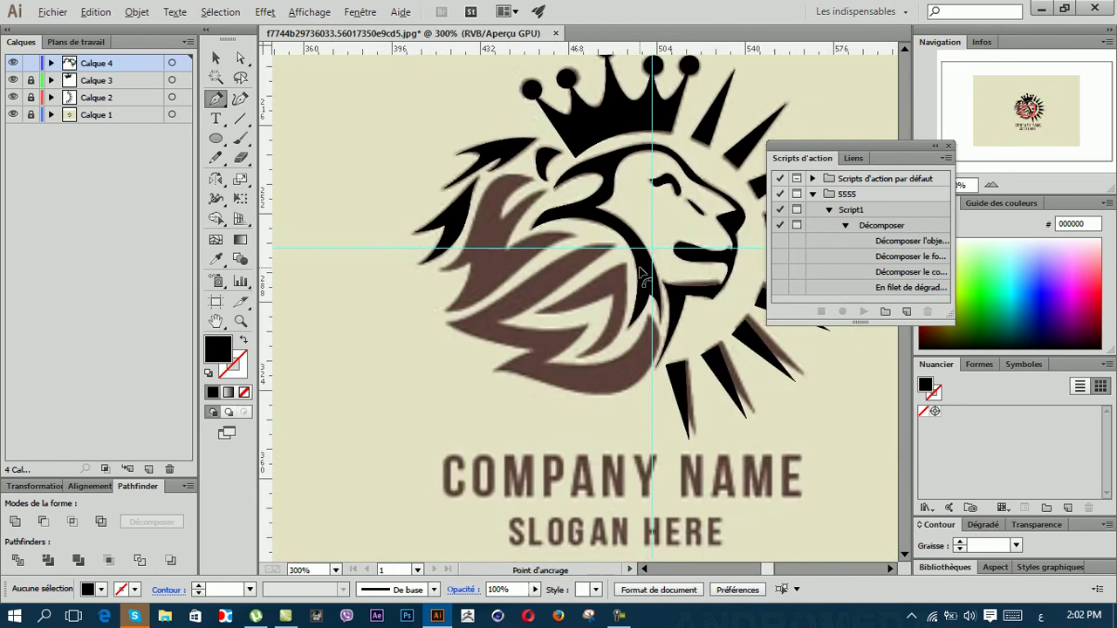
pyautogui.scroll(-1, 625, 360)
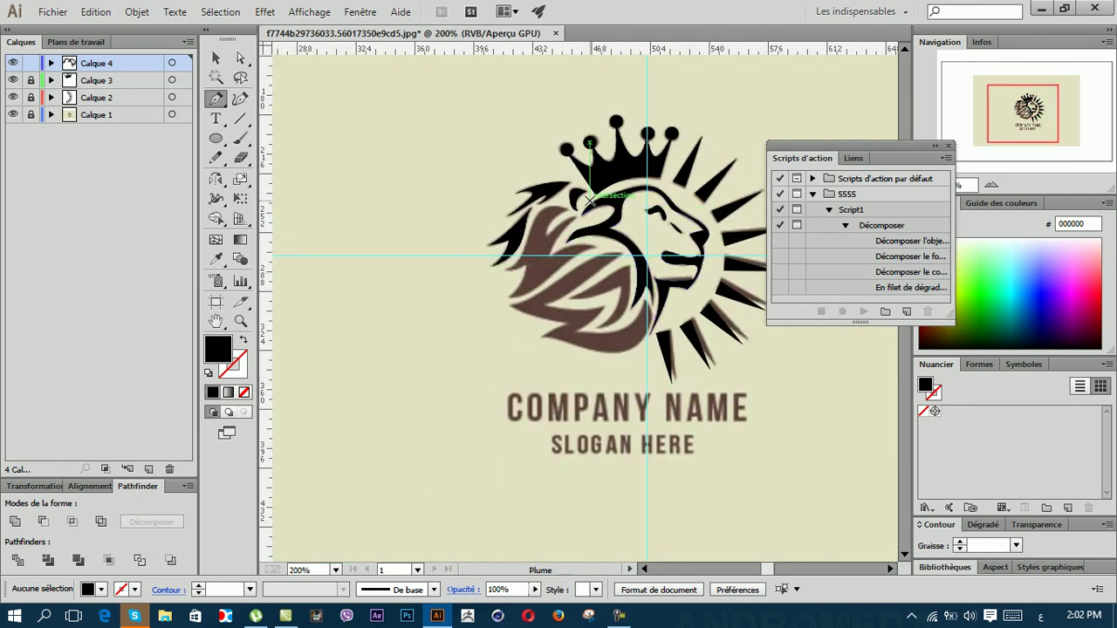
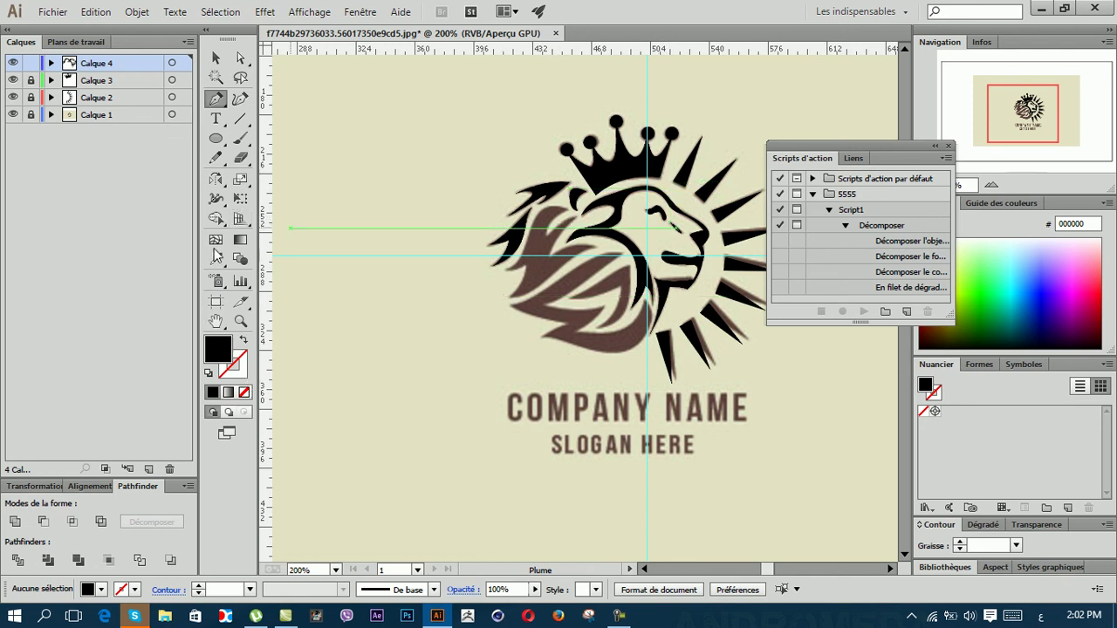
# Step: With fill set to None, begin tracing the upper mane flame's outer edge using curved Pen anchors
pyautogui.click(243, 394)
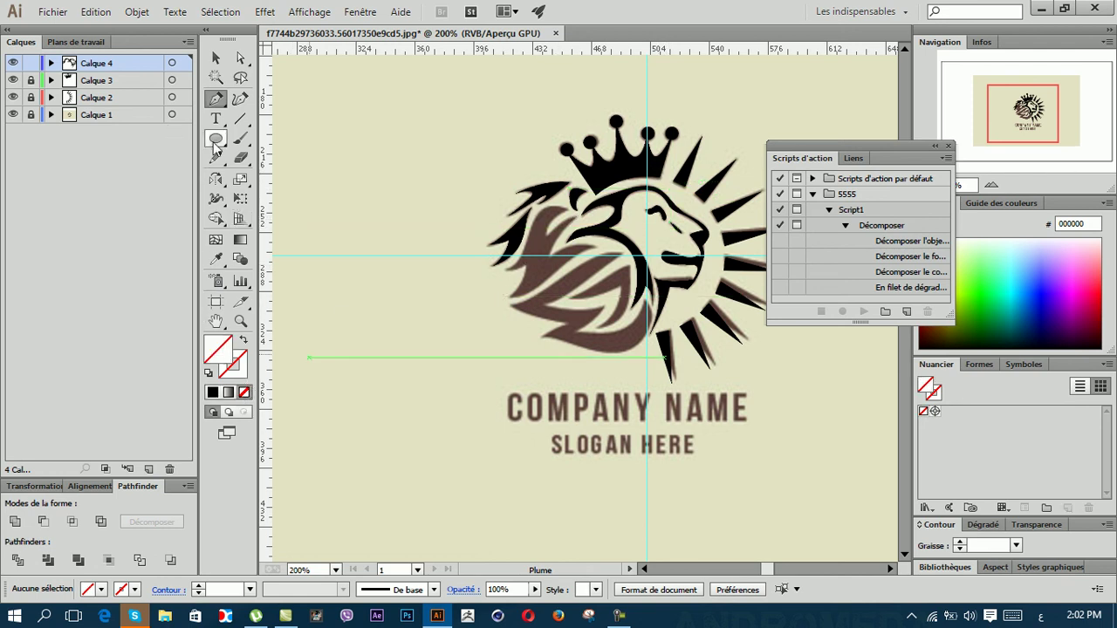
pyautogui.scroll(3, 543, 255)
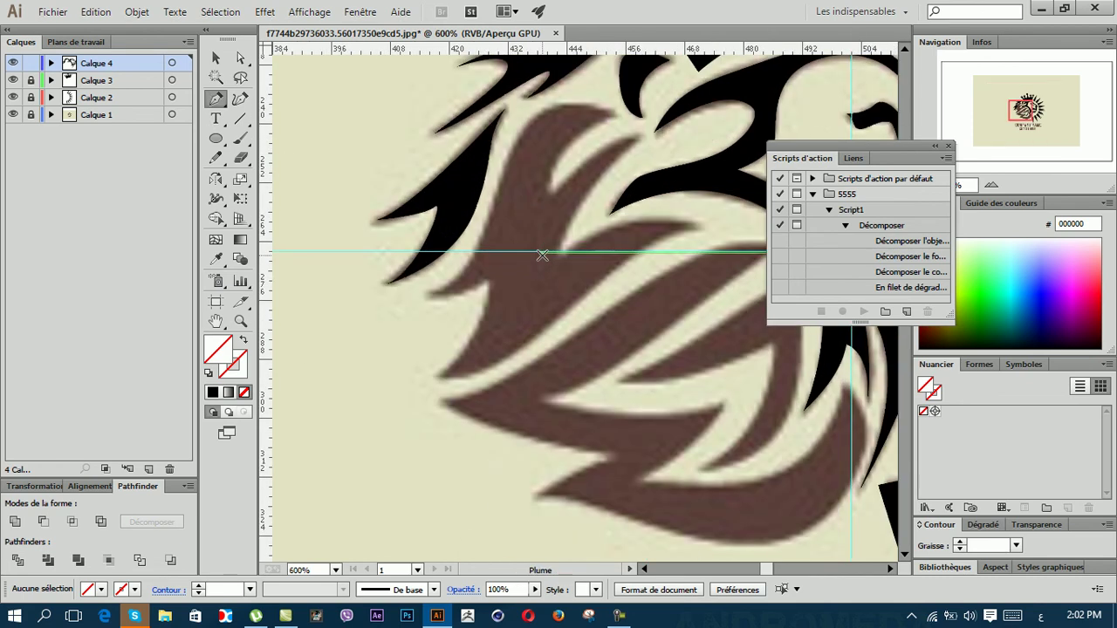
pyautogui.scroll(1, 569, 204)
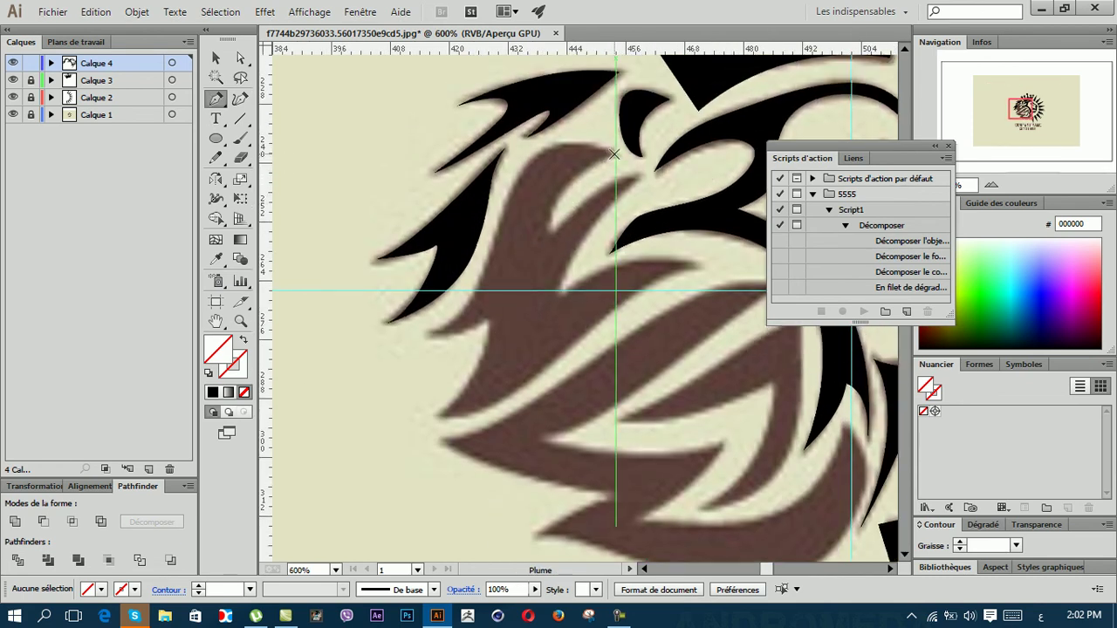
pyautogui.moveTo(615, 150); pyautogui.dragTo(671, 157)
pyautogui.moveTo(545, 157); pyautogui.dragTo(511, 179)
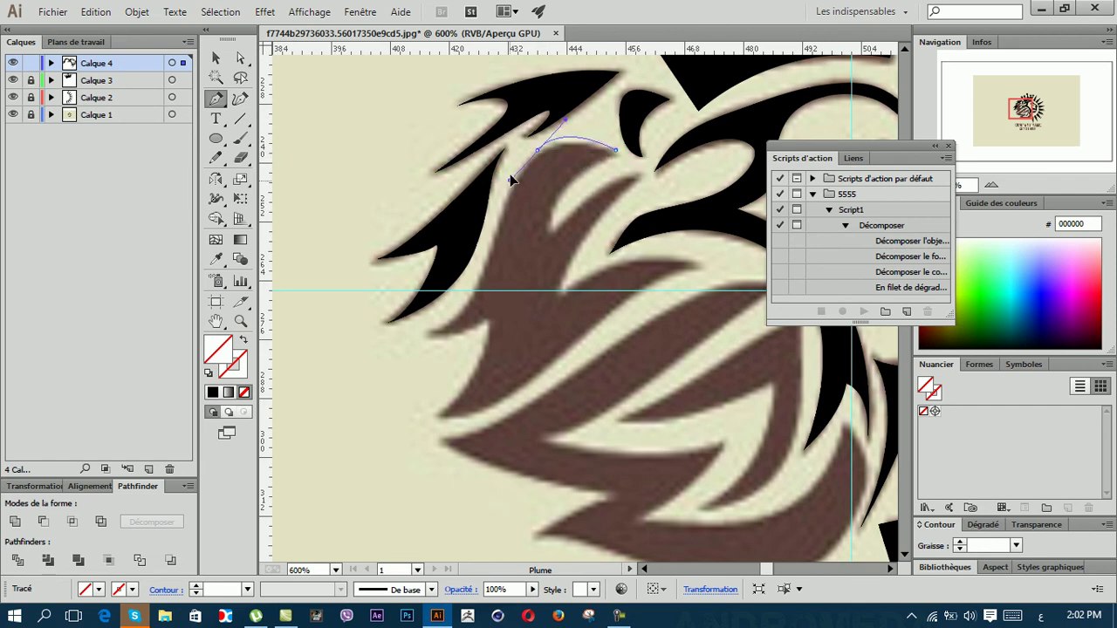
pyautogui.moveTo(445, 314)
pyautogui.mouseDown()
pyautogui.moveTo(435, 335)
pyautogui.moveTo(384, 351)
pyautogui.mouseUp()
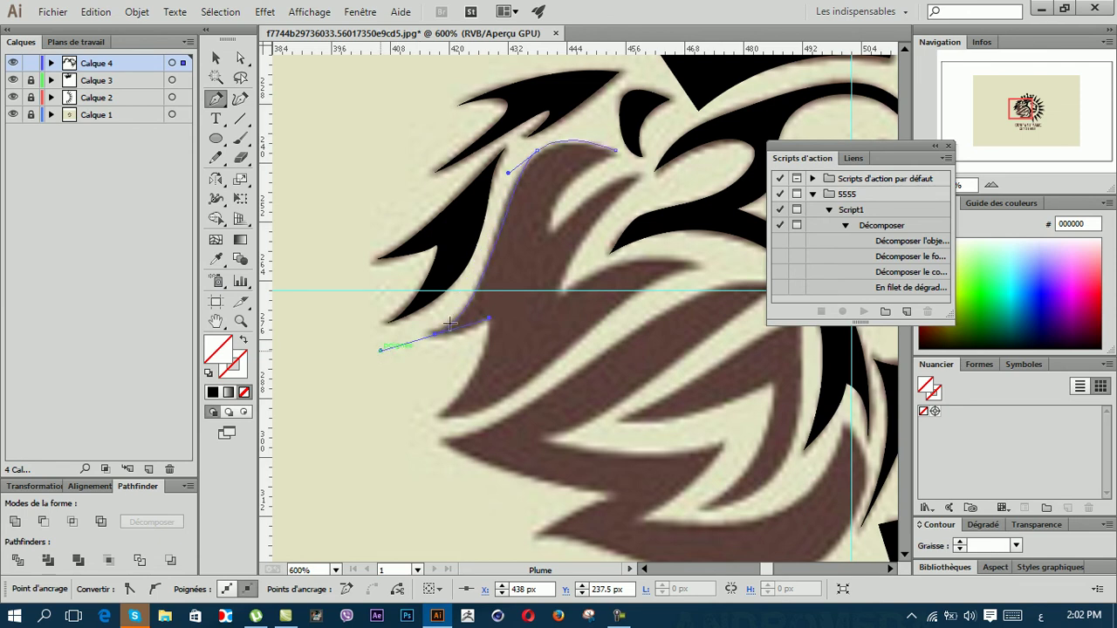
pyautogui.keyDown('ctrl'); pyautogui.click(511, 173); pyautogui.keyUp('ctrl')
pyautogui.moveTo(509, 177); pyautogui.dragTo(489, 200)
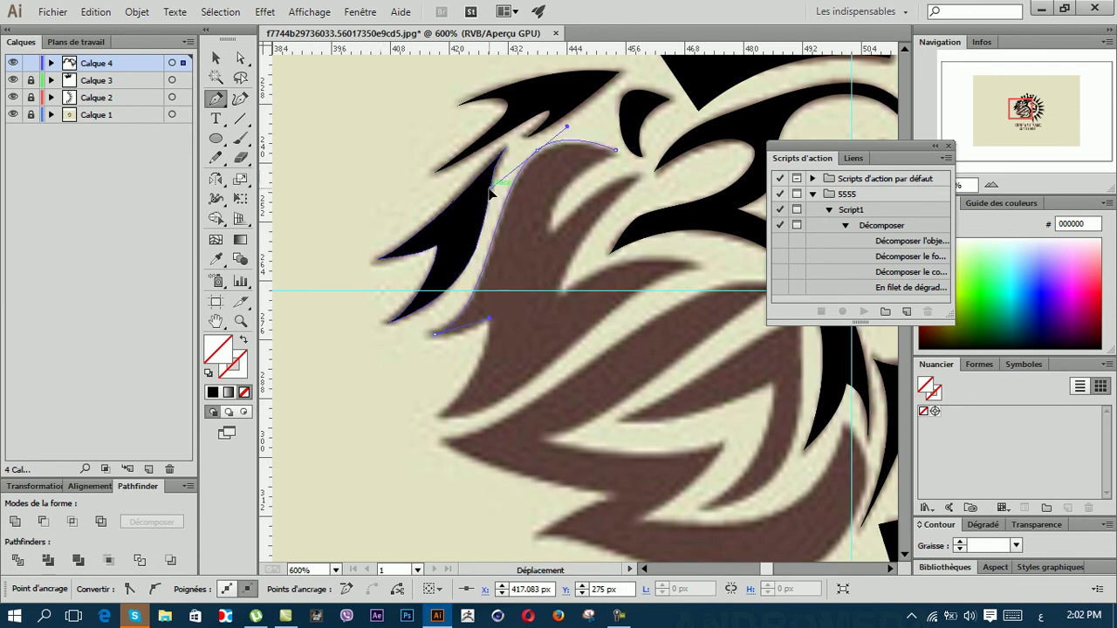
pyautogui.keyDown('ctrl'); pyautogui.click(434, 335); pyautogui.keyUp('ctrl')
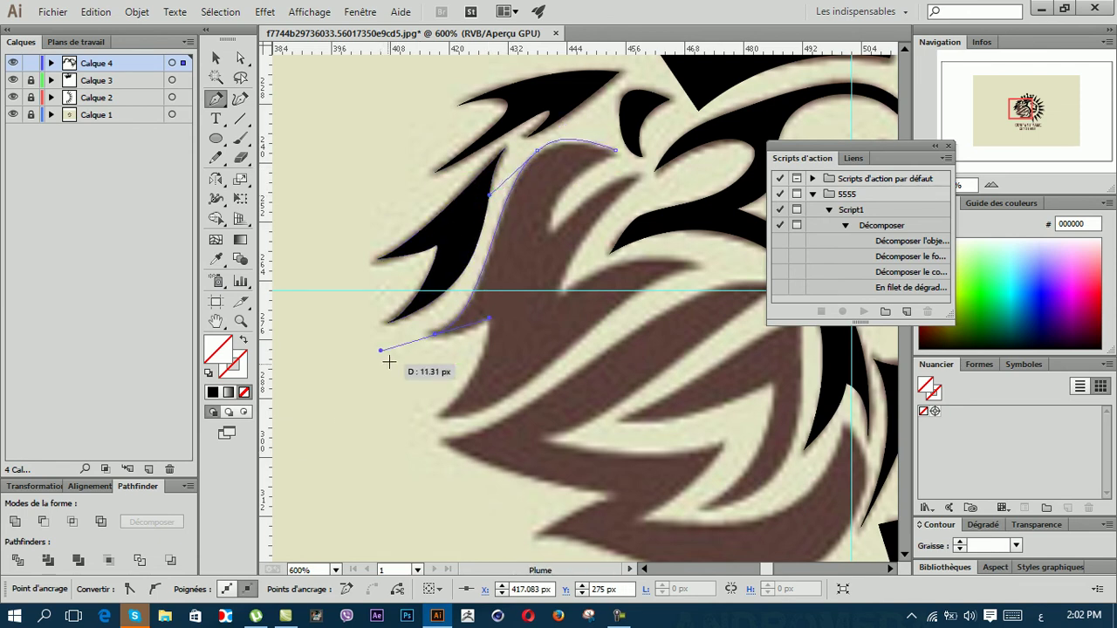
pyautogui.moveTo(435, 334); pyautogui.dragTo(486, 319)
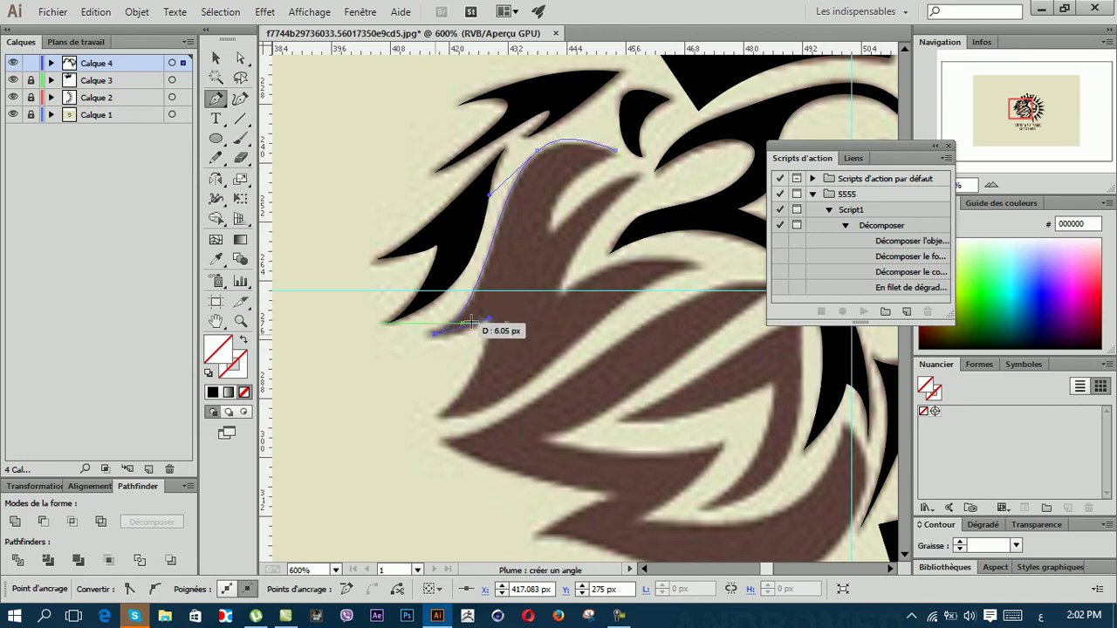
# Step: Continue the flame outline along its inner corner, lower edge and inner tip
pyautogui.scroll(3, 486, 320)
pyautogui.hotkey('ctrl', 'z')
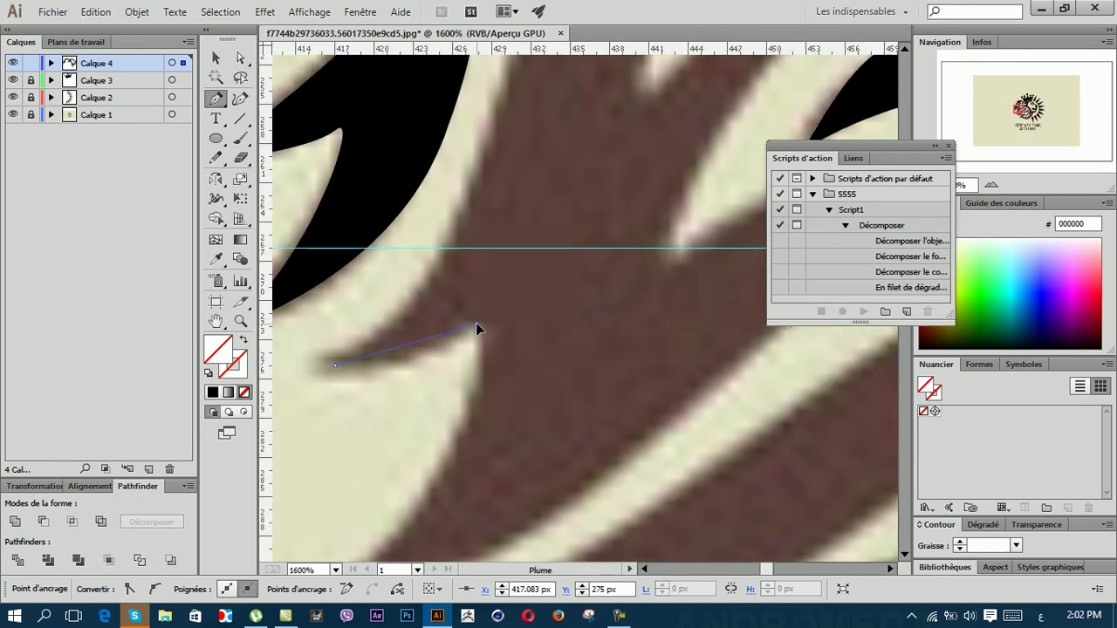
pyautogui.hotkey('ctrl', 'shift', 'z')
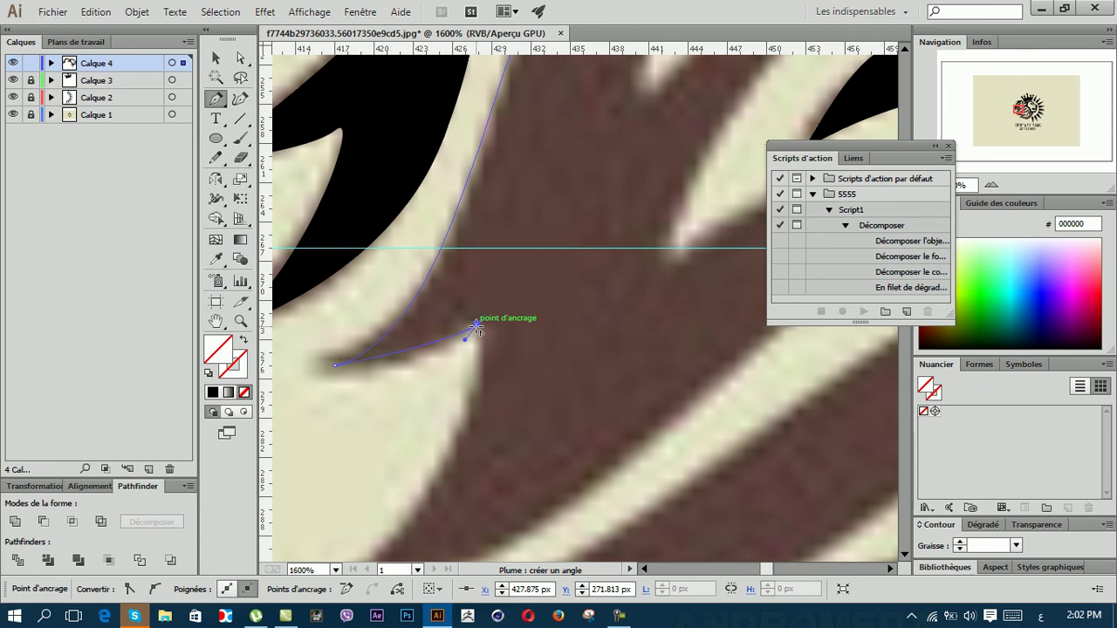
pyautogui.scroll(-2, 475, 327)
pyautogui.scroll(-2, 475, 328)
pyautogui.moveTo(415, 391); pyautogui.dragTo(423, 391)
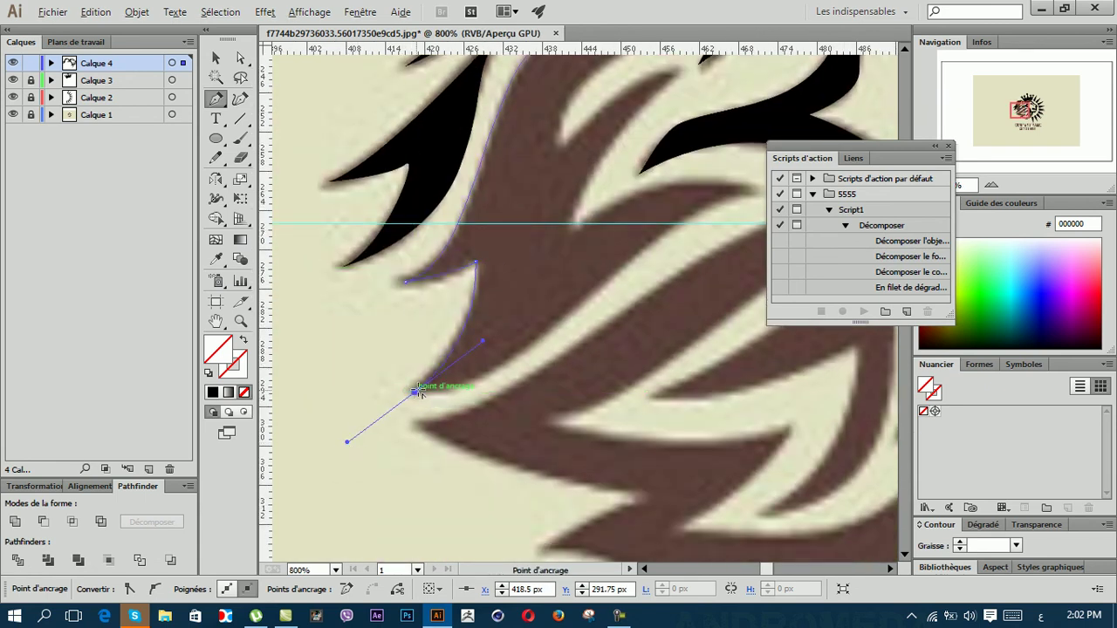
pyautogui.hscroll(3, 416, 392)
pyautogui.moveTo(517, 289); pyautogui.dragTo(608, 193)
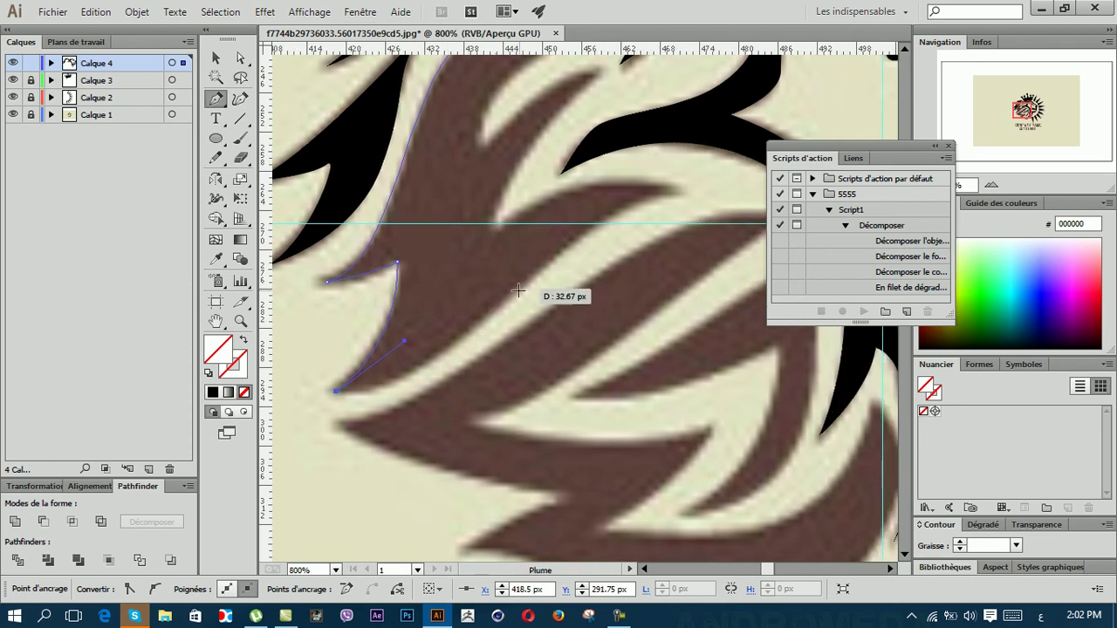
pyautogui.click(679, 199)
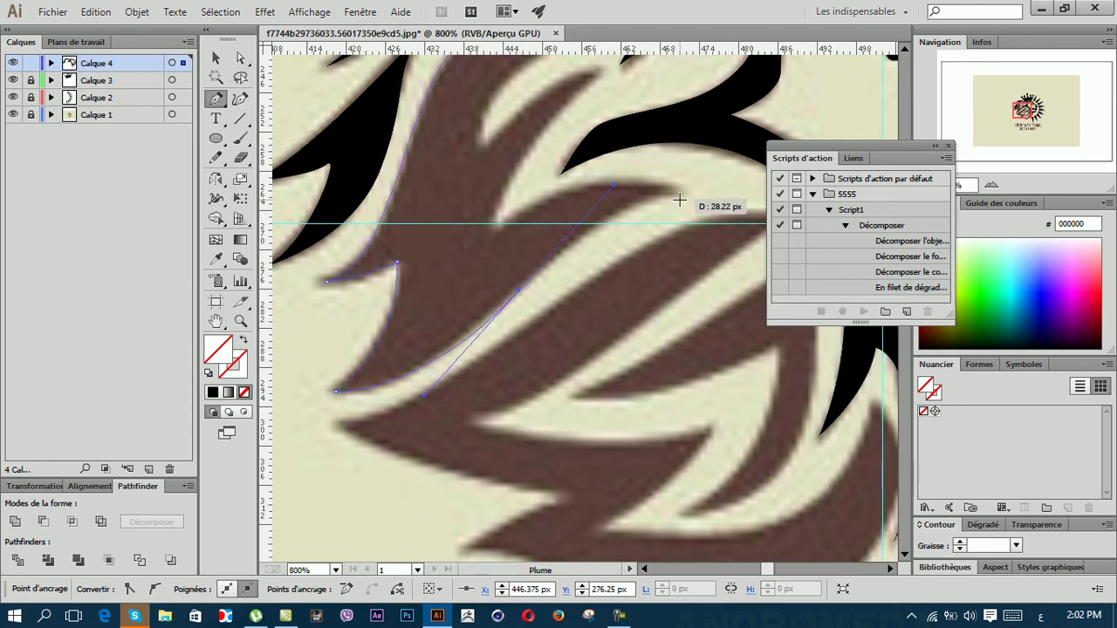
pyautogui.moveTo(678, 200); pyautogui.dragTo(681, 198)
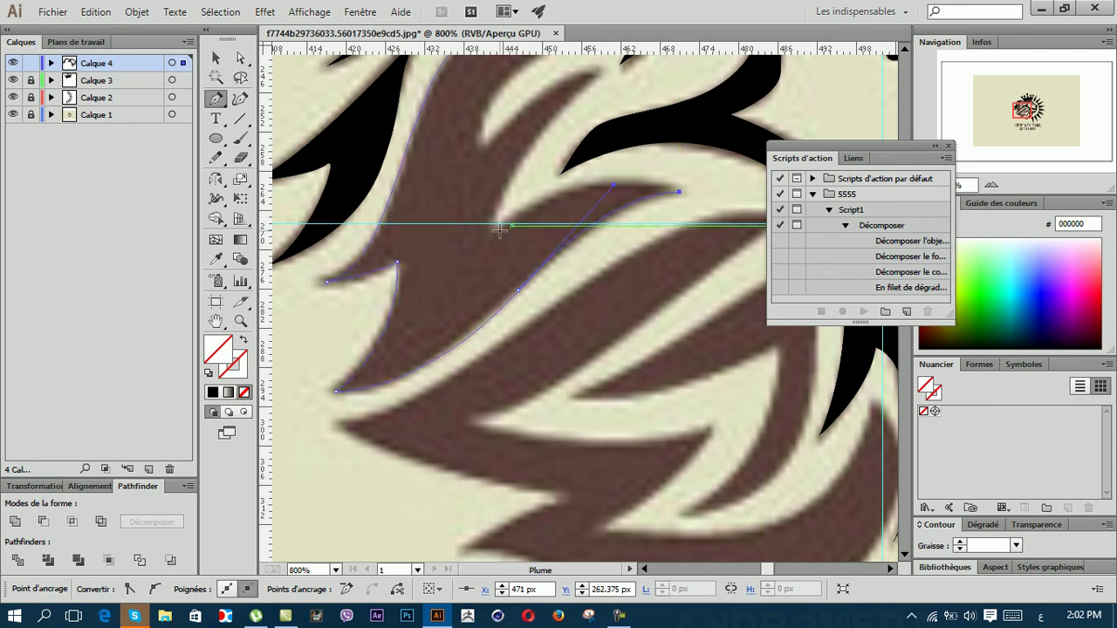
# Step: Finish the flame outline up to its top tip and fill the shape solid black
pyautogui.click(679, 193)
pyautogui.moveTo(495, 232); pyautogui.dragTo(405, 312)
pyautogui.click(496, 232)
pyautogui.scroll(3, 559, 262)
pyautogui.moveTo(598, 174); pyautogui.dragTo(699, 108)
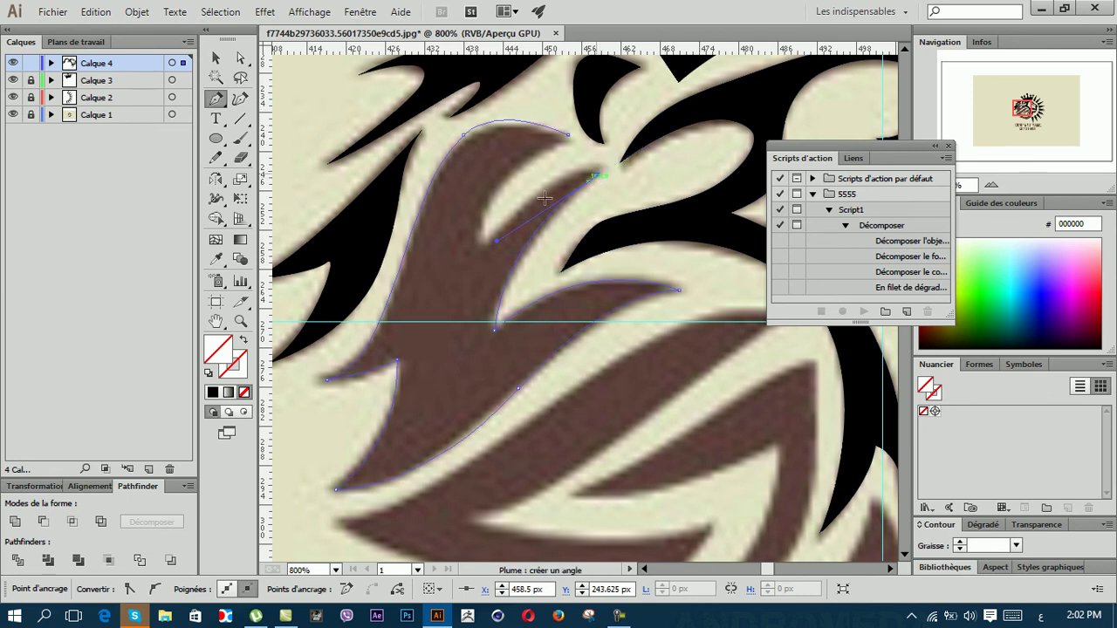
pyautogui.moveTo(478, 247); pyautogui.dragTo(436, 282)
pyautogui.moveTo(403, 332); pyautogui.dragTo(399, 339)
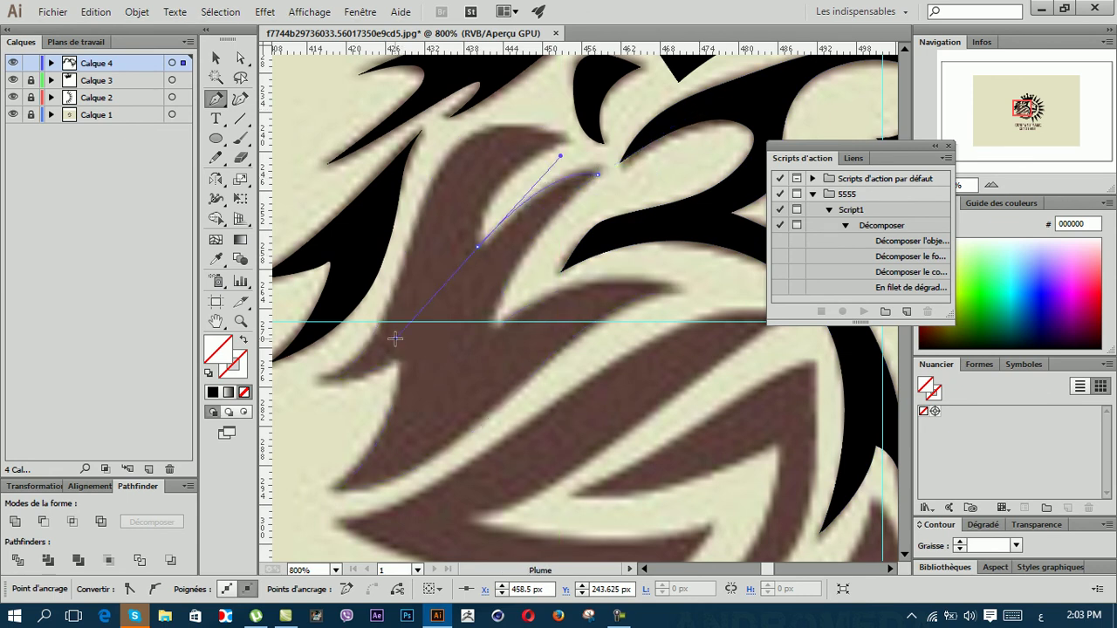
pyautogui.click(481, 248)
pyautogui.moveTo(560, 155)
pyautogui.mouseDown()
pyautogui.moveTo(637, 129)
pyautogui.moveTo(674, 93)
pyautogui.mouseUp()
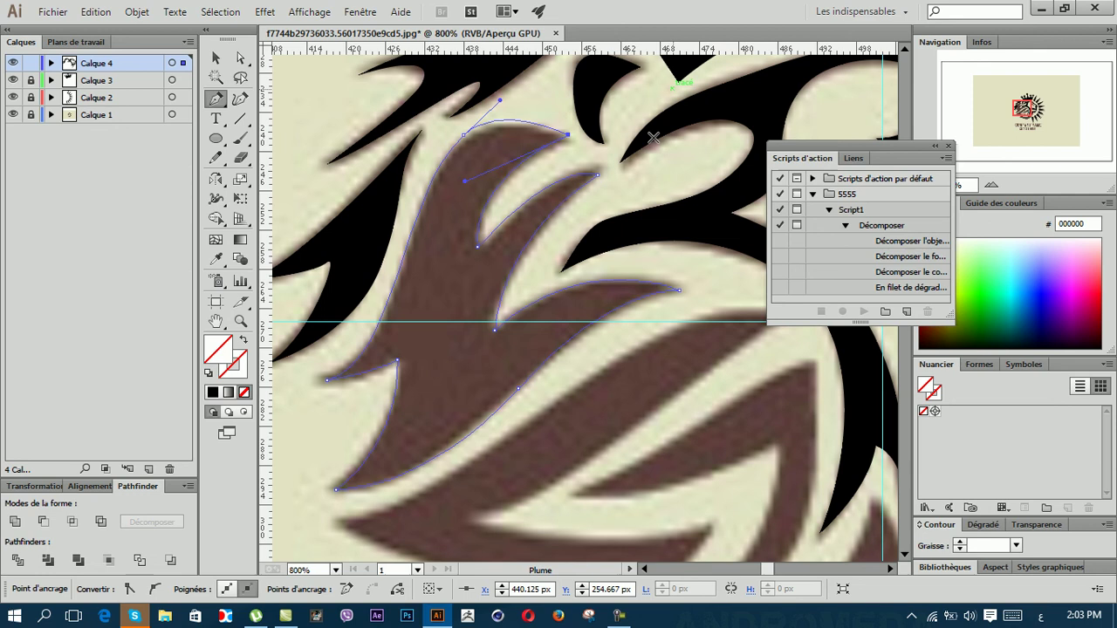
pyautogui.click(213, 394)
pyautogui.keyDown('ctrl'); pyautogui.click(600, 420); pyautogui.keyUp('ctrl')
# Step: Start outlining the jaw-side mane stroke with fill None, adding its bottom and inner-edge corners
pyautogui.scroll(-5, 600, 421)
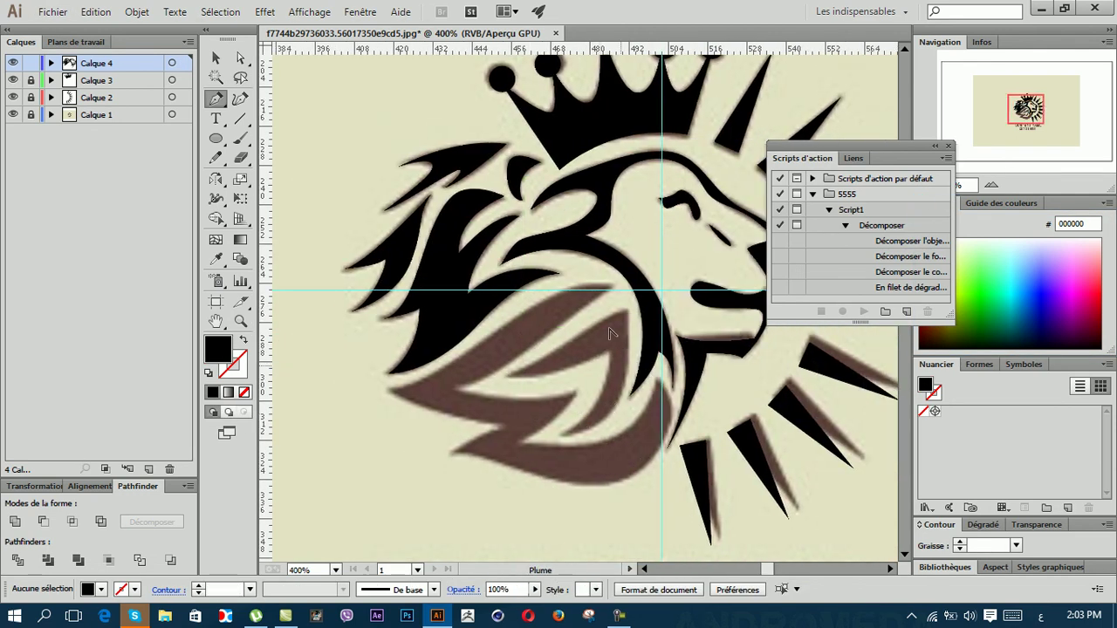
pyautogui.scroll(5, 604, 327)
pyautogui.click(648, 293)
pyautogui.scroll(-2, 637, 349)
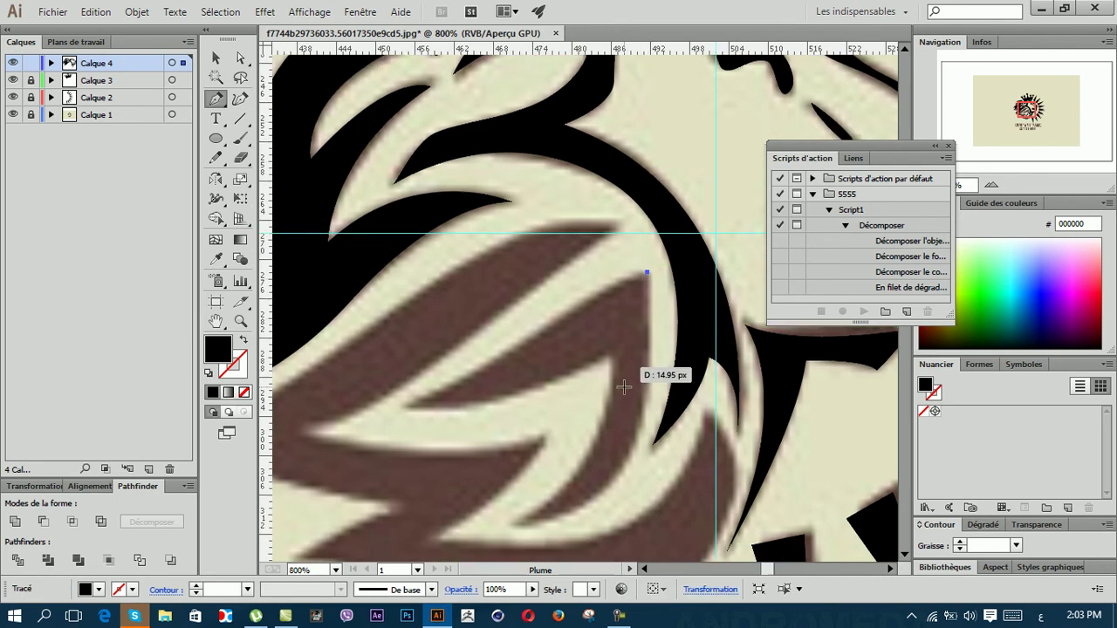
pyautogui.moveTo(524, 470)
pyautogui.mouseDown()
pyautogui.moveTo(350, 487)
pyautogui.moveTo(365, 480)
pyautogui.mouseUp()
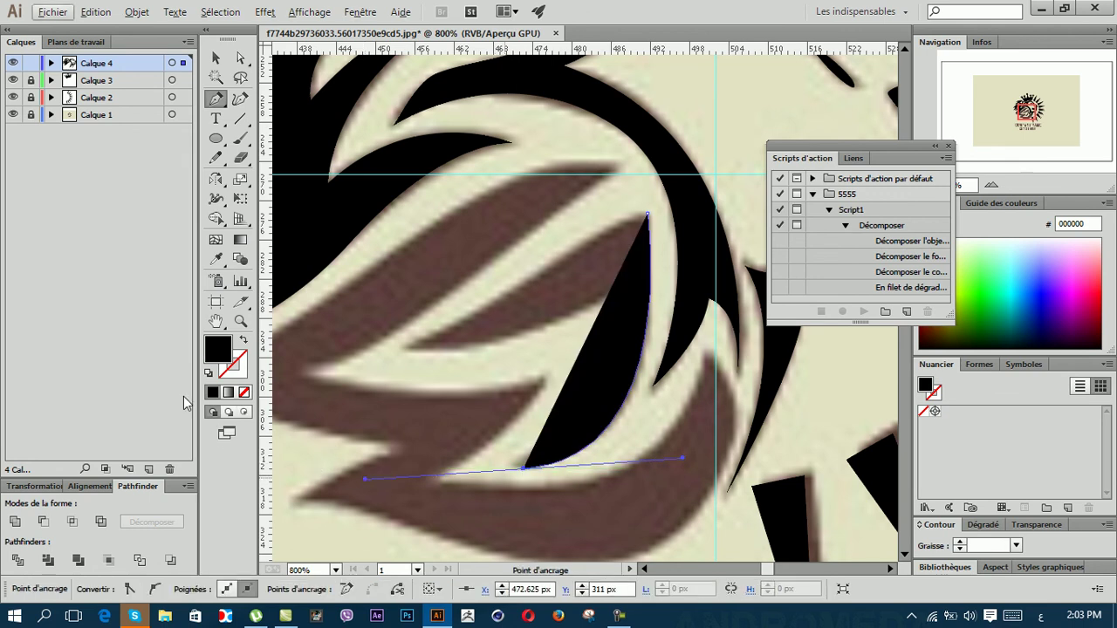
pyautogui.click(245, 392)
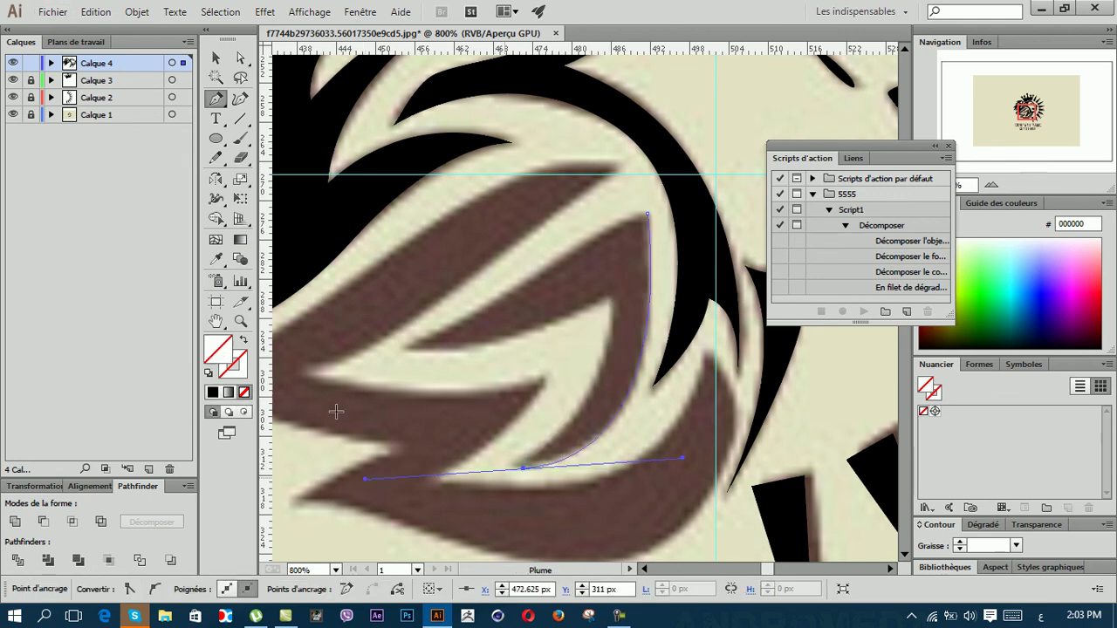
pyautogui.click(524, 470)
pyautogui.moveTo(610, 299); pyautogui.dragTo(603, 207)
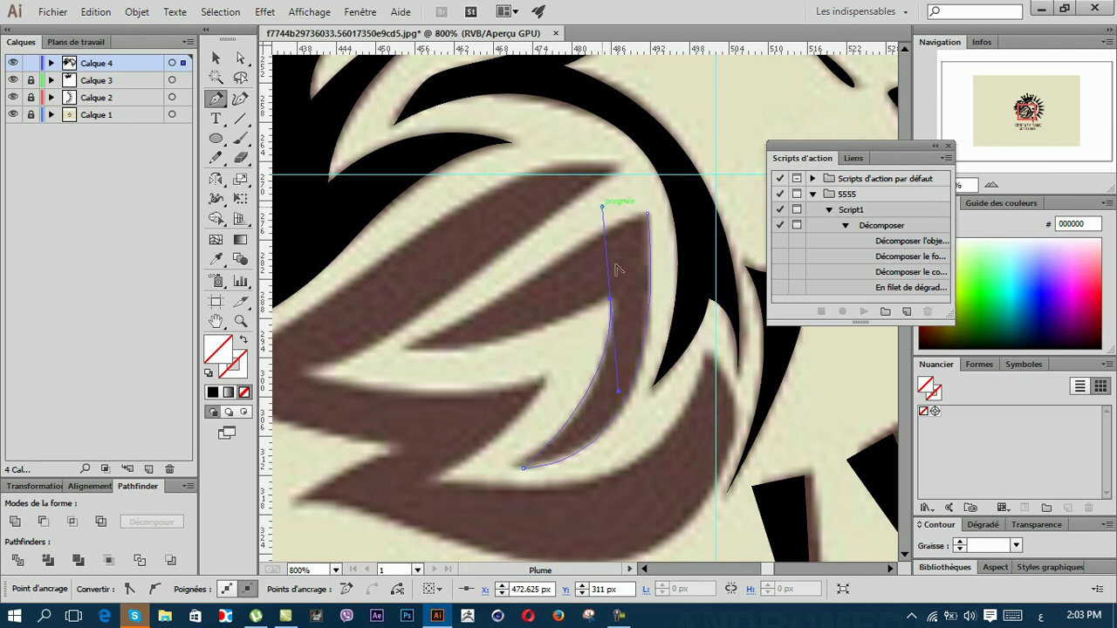
pyautogui.click(609, 300)
# Step: Close the stroke path at its left tip, reshape the upper edge, and apply the black fill
pyautogui.moveTo(408, 352); pyautogui.dragTo(329, 353)
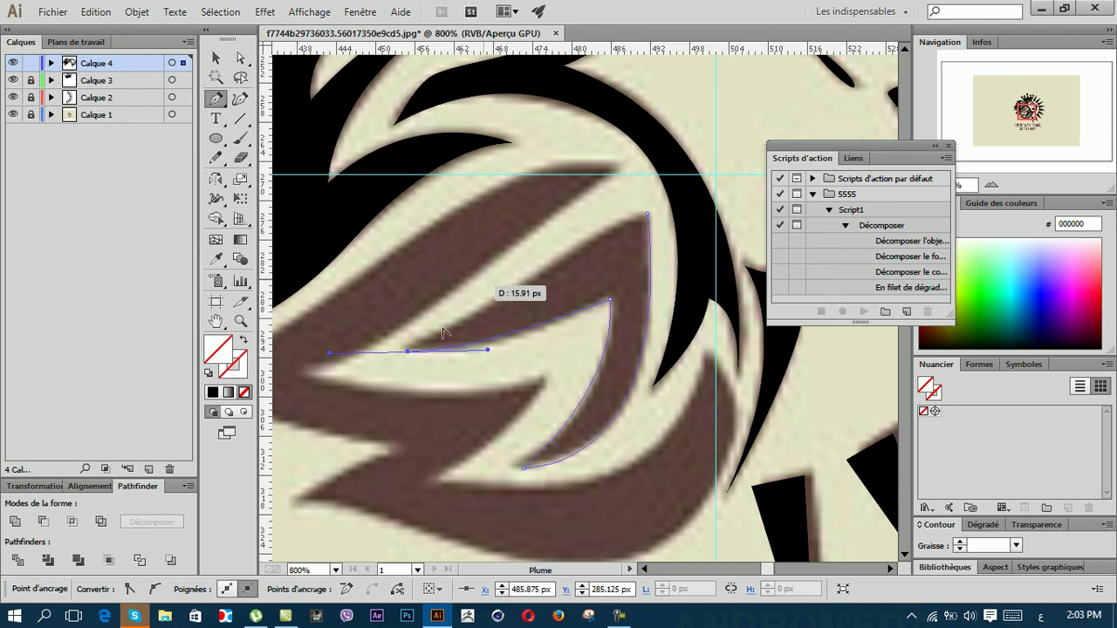
pyautogui.click(407, 352)
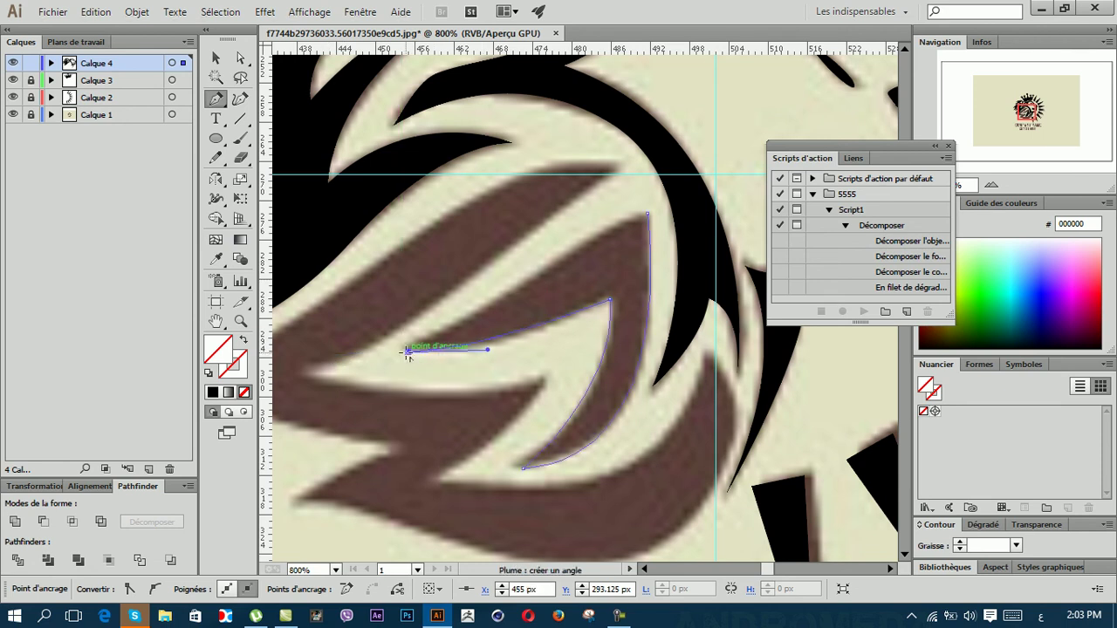
pyautogui.moveTo(648, 214); pyautogui.dragTo(653, 186)
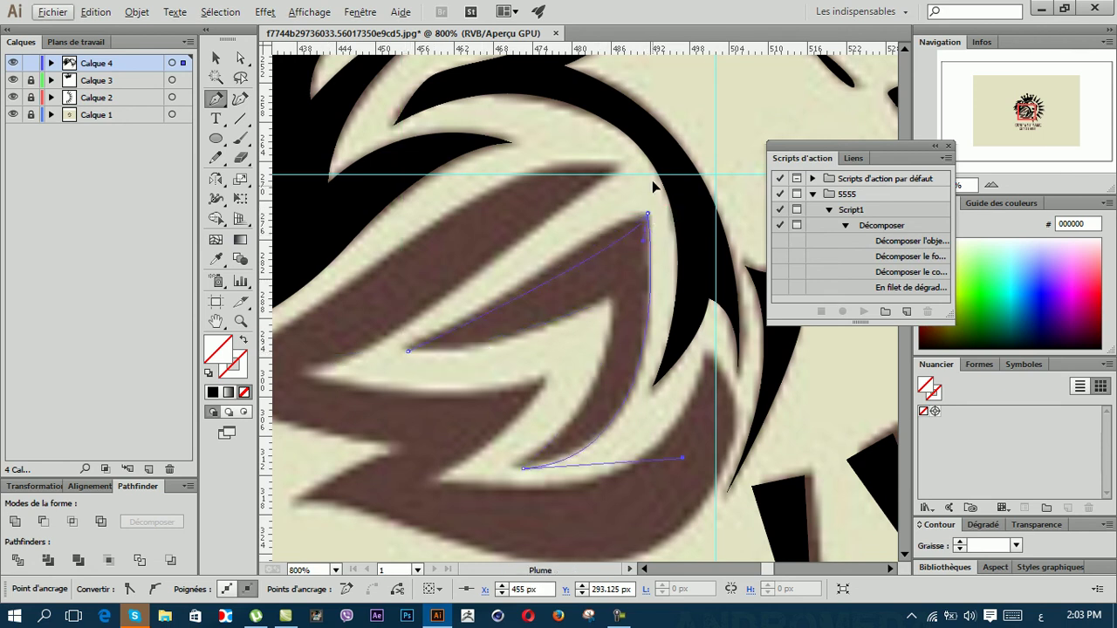
pyautogui.click(521, 283)
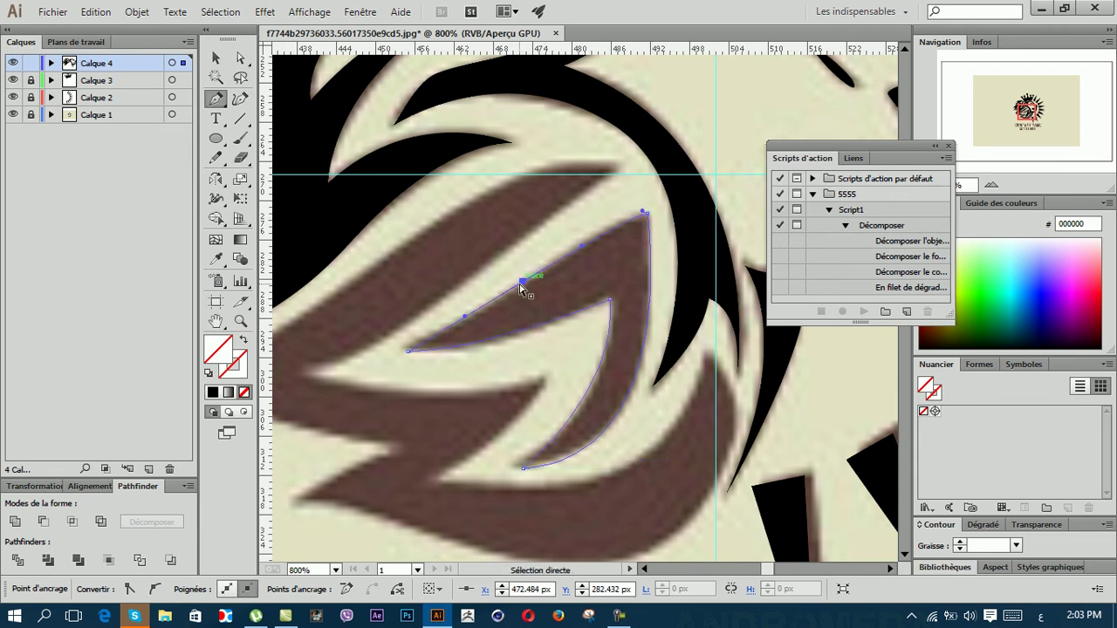
pyautogui.moveTo(521, 285)
pyautogui.mouseDown()
pyautogui.moveTo(500, 303)
pyautogui.moveTo(495, 271)
pyautogui.mouseUp()
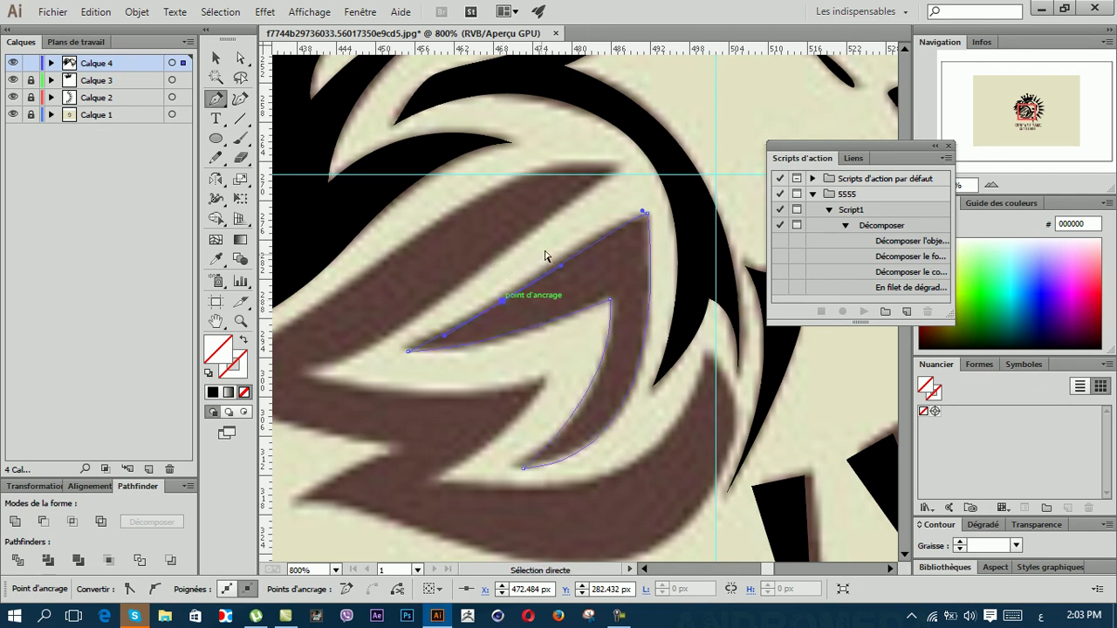
pyautogui.click(212, 392)
# Step: Start a new trace at the zigzag mane stroke's left tip with fill None, fine-tuning the first curve
pyautogui.hotkey('ctrl', 'shift', 'a')
pyautogui.scroll(3, 459, 444)
pyautogui.hscroll(-3, 524, 375)
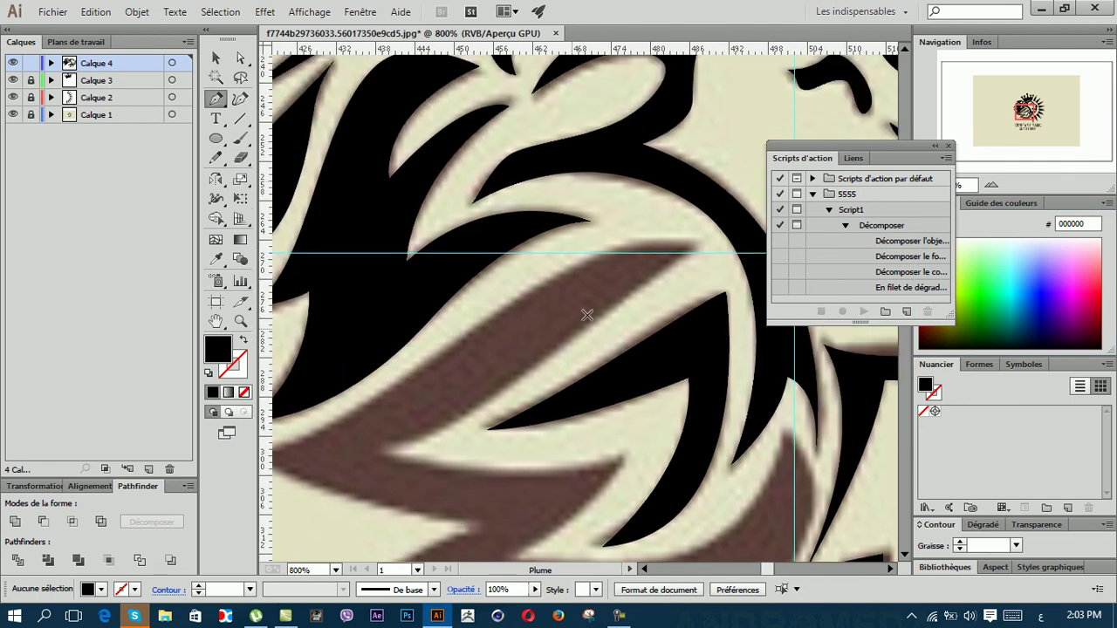
pyautogui.hotkey('ctrl', 'z')
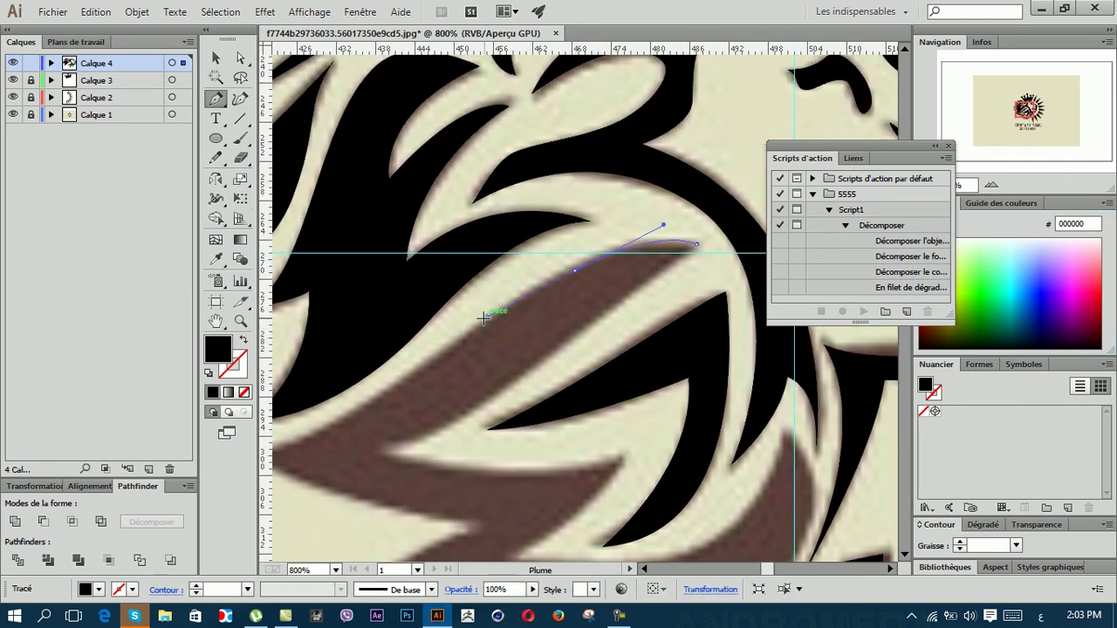
pyautogui.keyDown('ctrl'); pyautogui.click(483, 316); pyautogui.keyUp('ctrl')
pyautogui.scroll(-3, 454, 341)
pyautogui.hscroll(-3, 431, 361)
pyautogui.moveTo(348, 354)
pyautogui.mouseDown()
pyautogui.moveTo(319, 355)
pyautogui.moveTo(416, 354)
pyautogui.mouseUp()
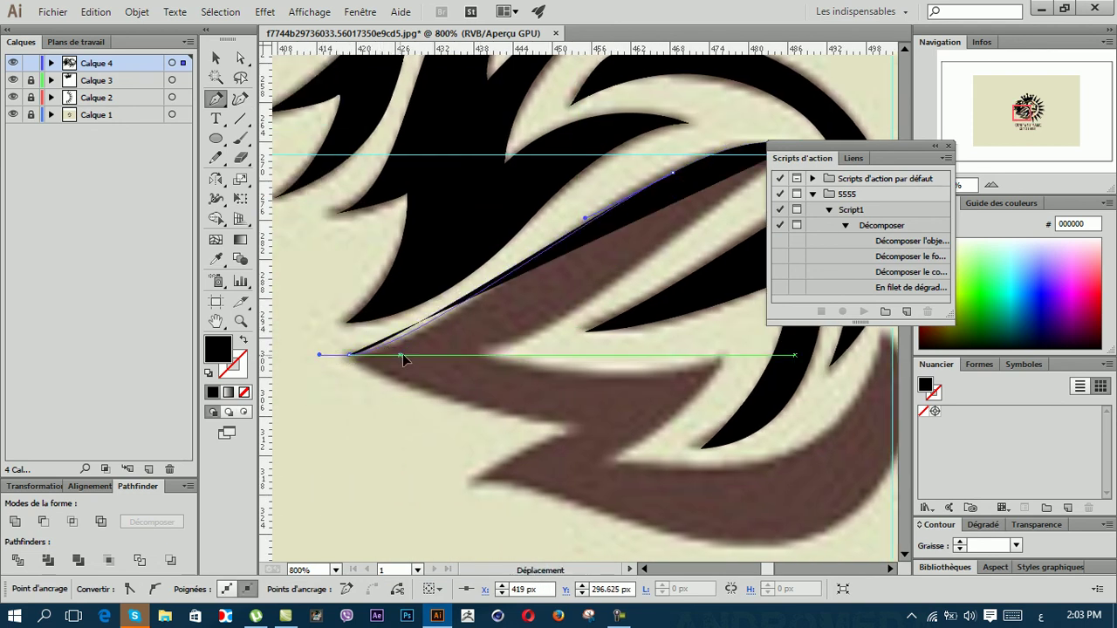
pyautogui.click(245, 393)
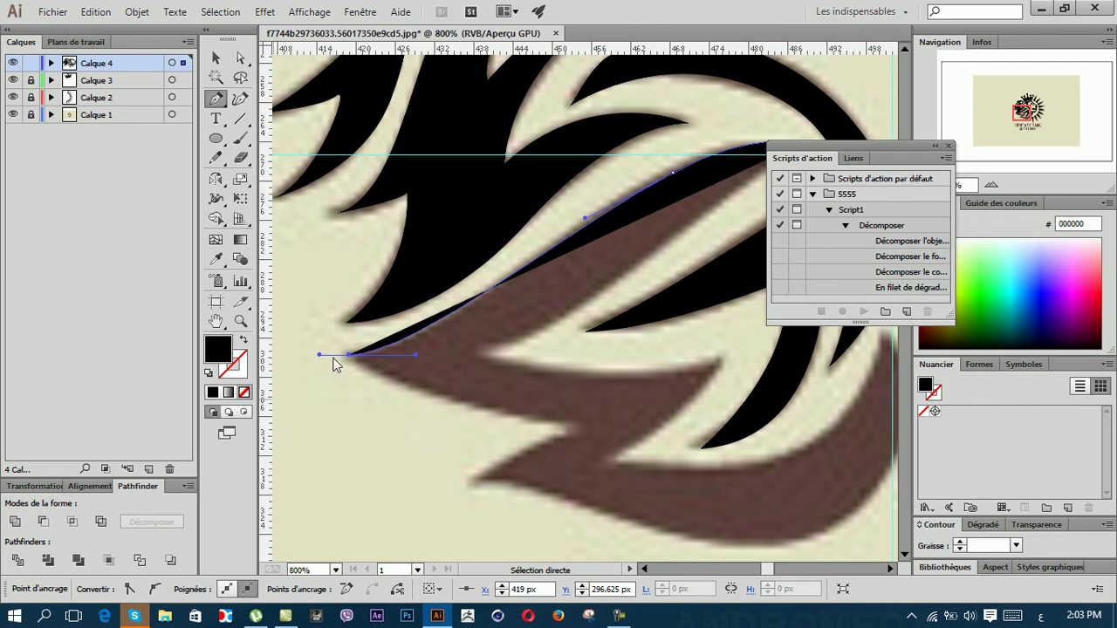
pyautogui.moveTo(419, 362); pyautogui.dragTo(427, 363)
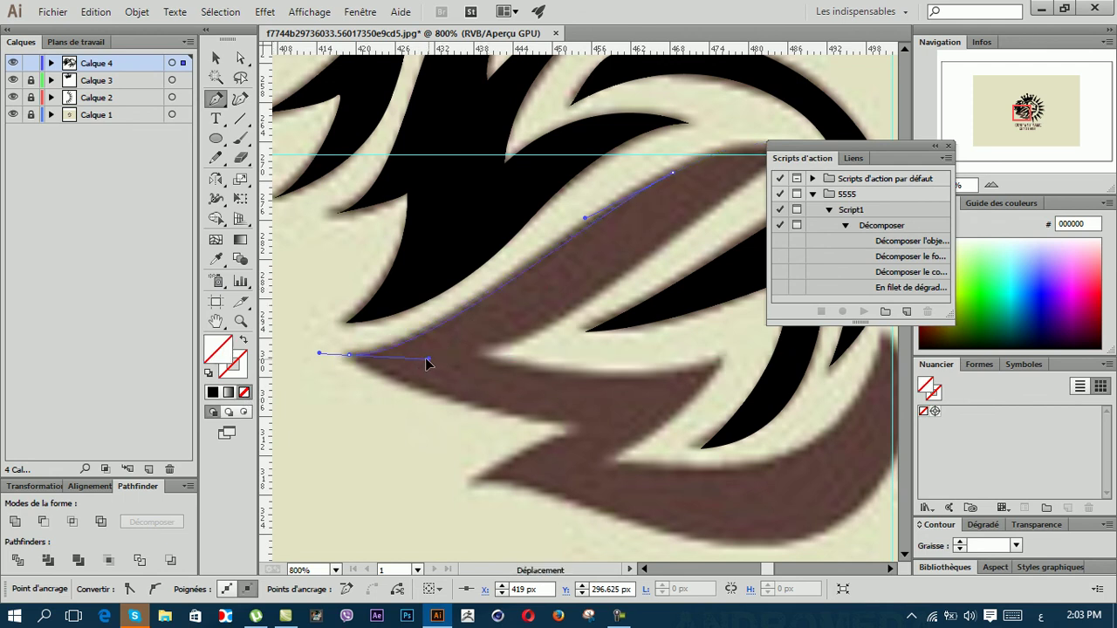
pyautogui.moveTo(348, 362); pyautogui.dragTo(349, 356)
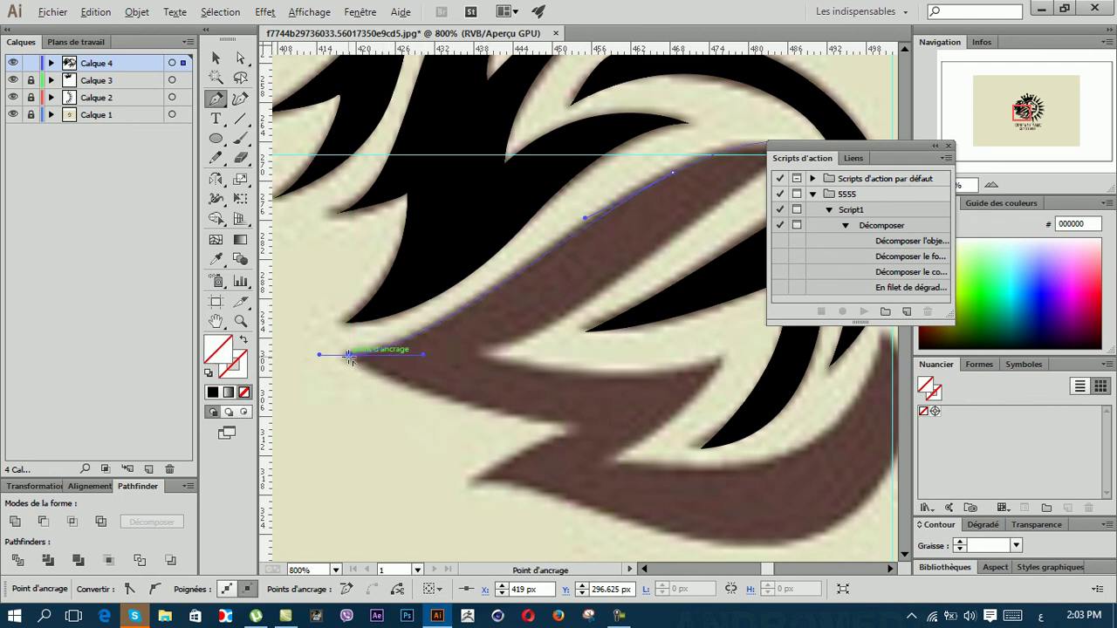
# Step: Trace the stroke's zigzag lower edge with corner and smooth anchors
pyautogui.moveTo(571, 425); pyautogui.dragTo(668, 424)
pyautogui.click(573, 426)
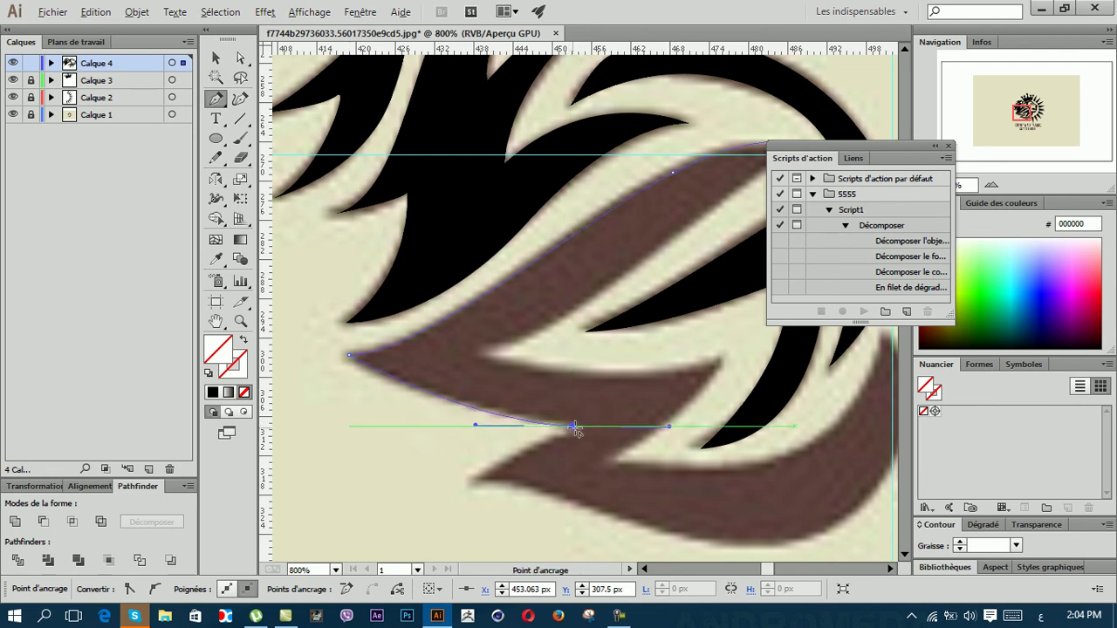
pyautogui.moveTo(473, 478); pyautogui.dragTo(446, 497)
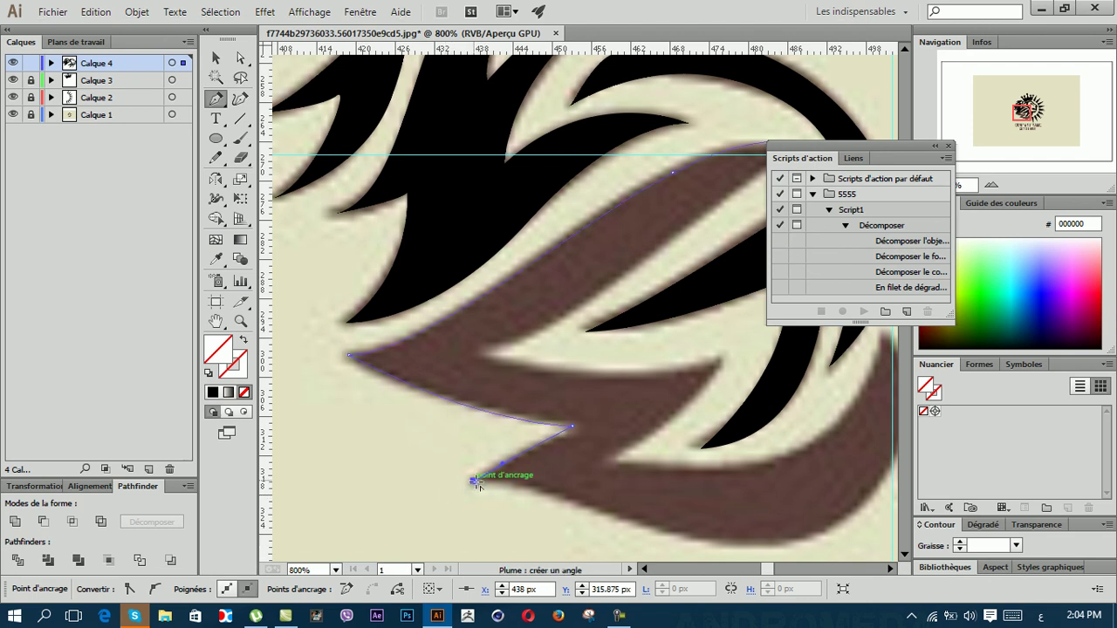
pyautogui.scroll(-3, 489, 480)
pyautogui.hscroll(1, 505, 463)
pyautogui.moveTo(569, 393); pyautogui.dragTo(568, 394)
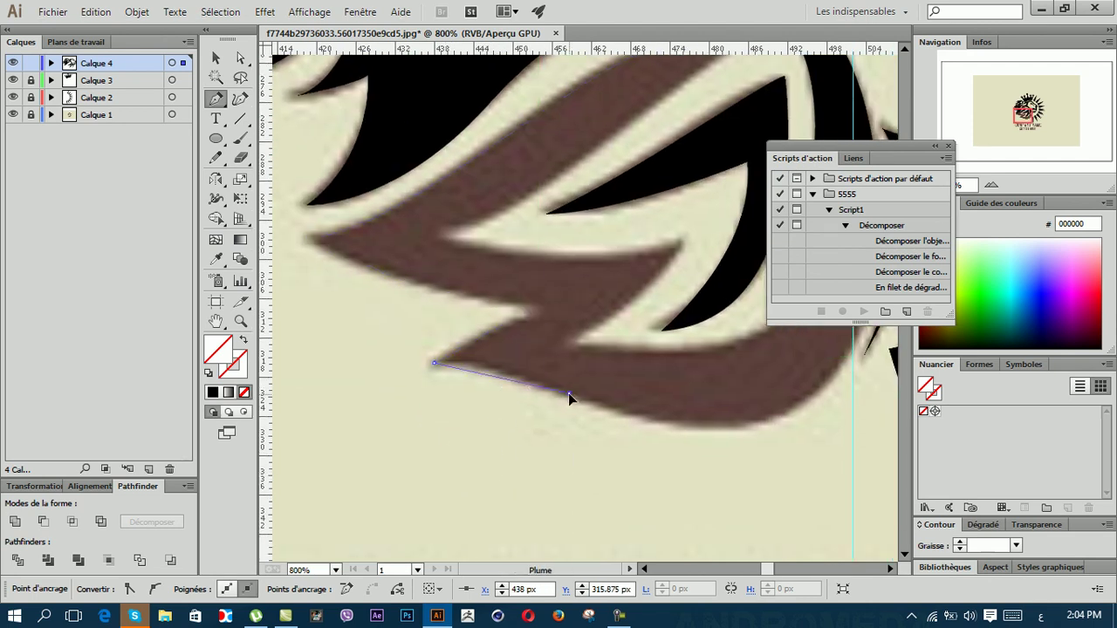
pyautogui.hscroll(1, 615, 427)
pyautogui.hscroll(1, 646, 426)
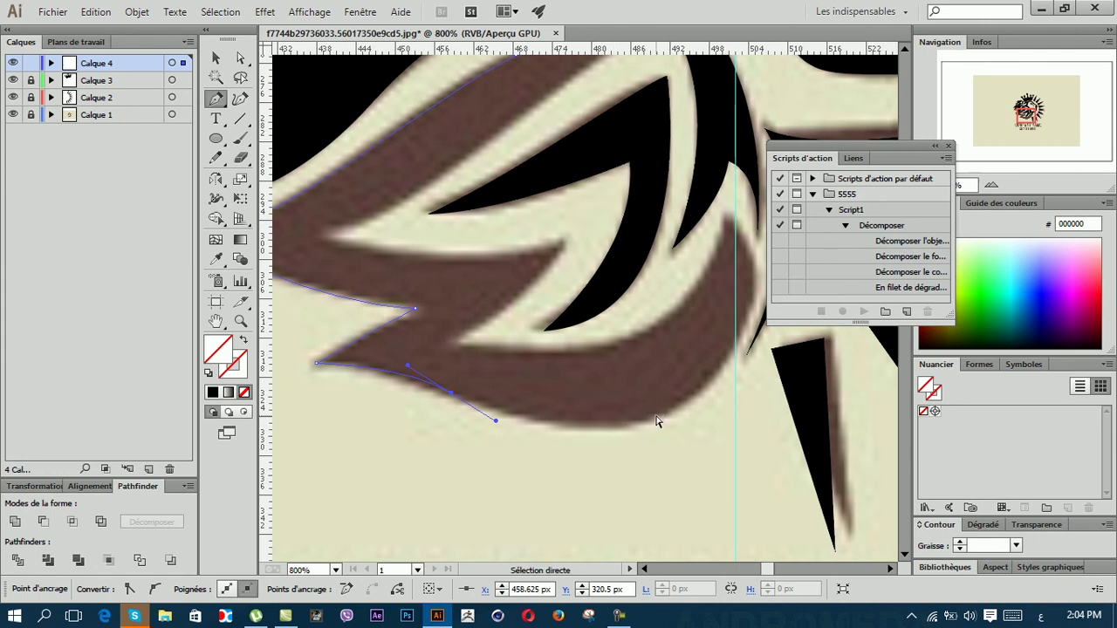
pyautogui.hscroll(1, 661, 424)
pyautogui.moveTo(579, 420); pyautogui.dragTo(632, 400)
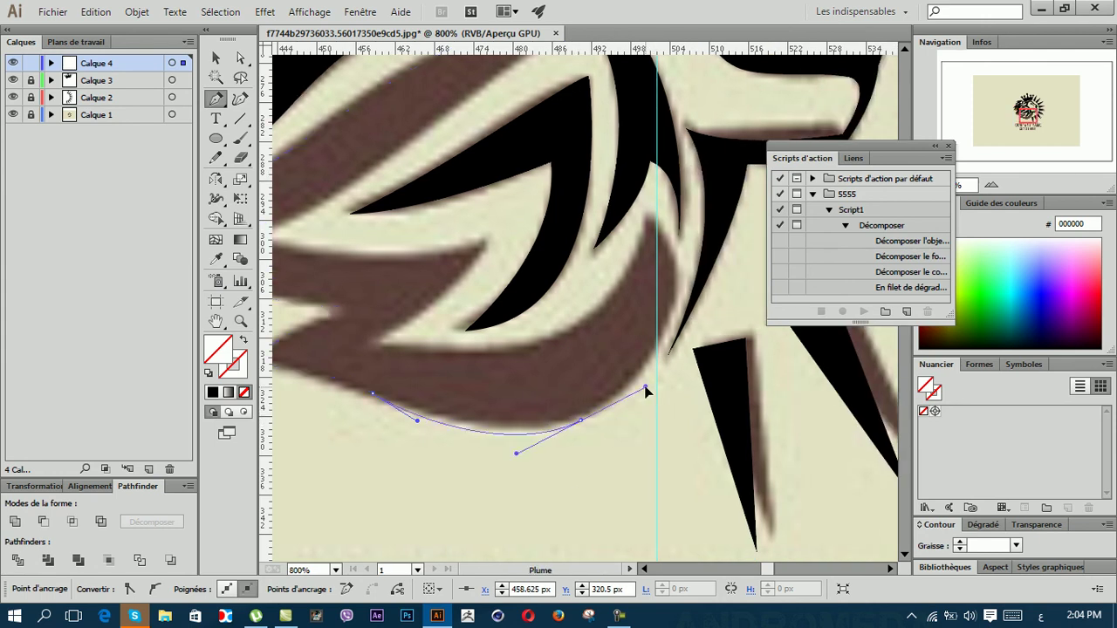
# Step: Shape the curve around the stroke's right tip and trace the upper edge back toward the notch
pyautogui.moveTo(650, 219); pyautogui.dragTo(603, 153)
pyautogui.press('ctrl')
pyautogui.moveTo(699, 288); pyautogui.dragTo(711, 333)
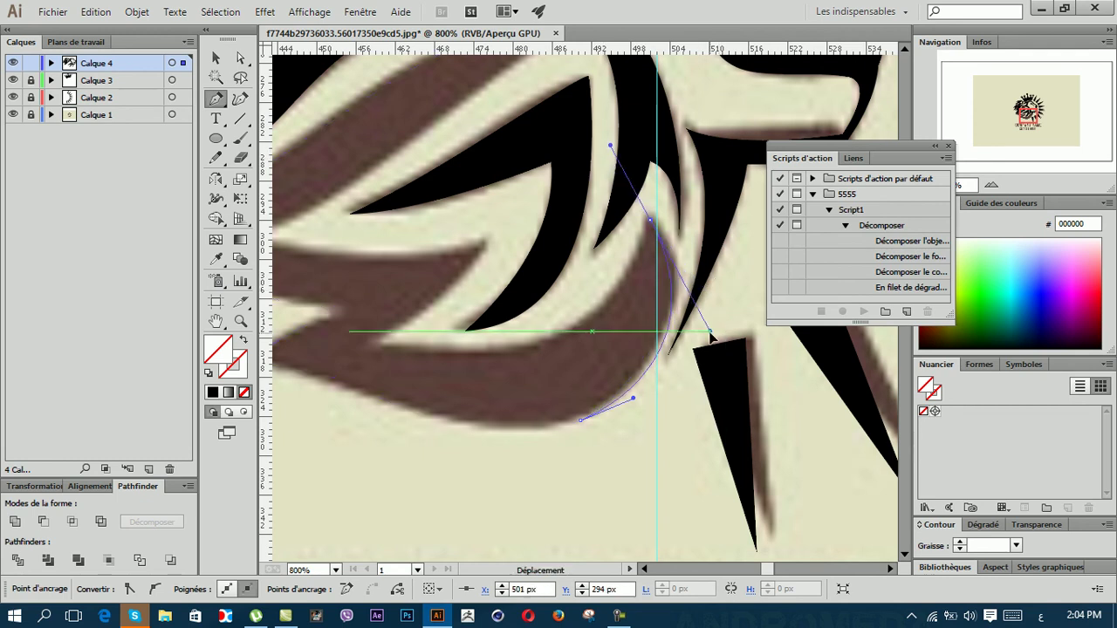
pyautogui.moveTo(711, 334); pyautogui.dragTo(712, 306)
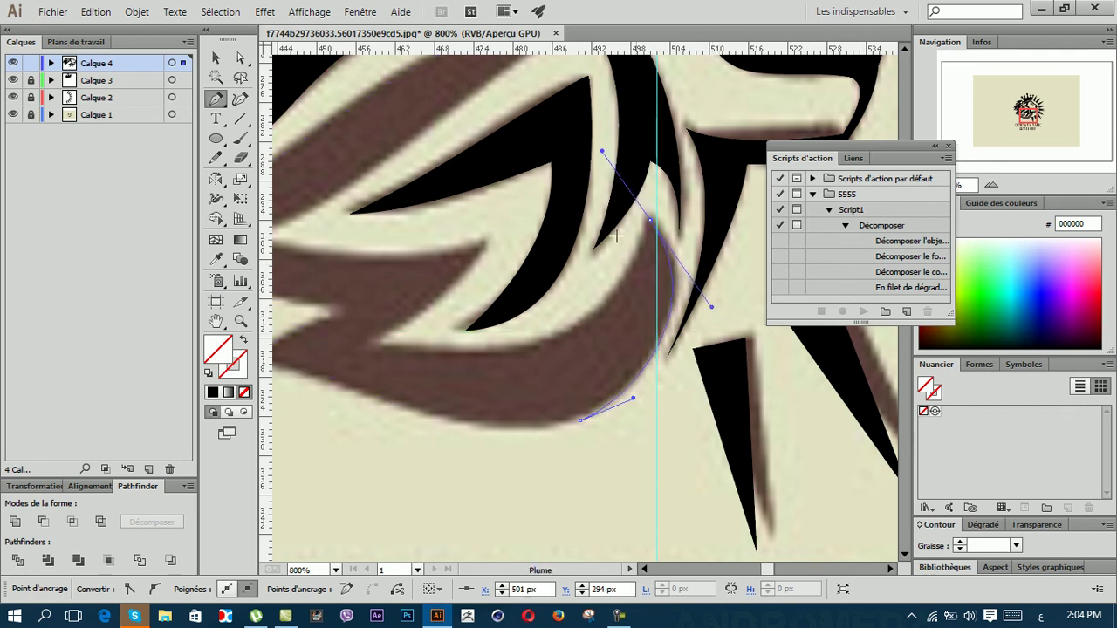
pyautogui.click(650, 220)
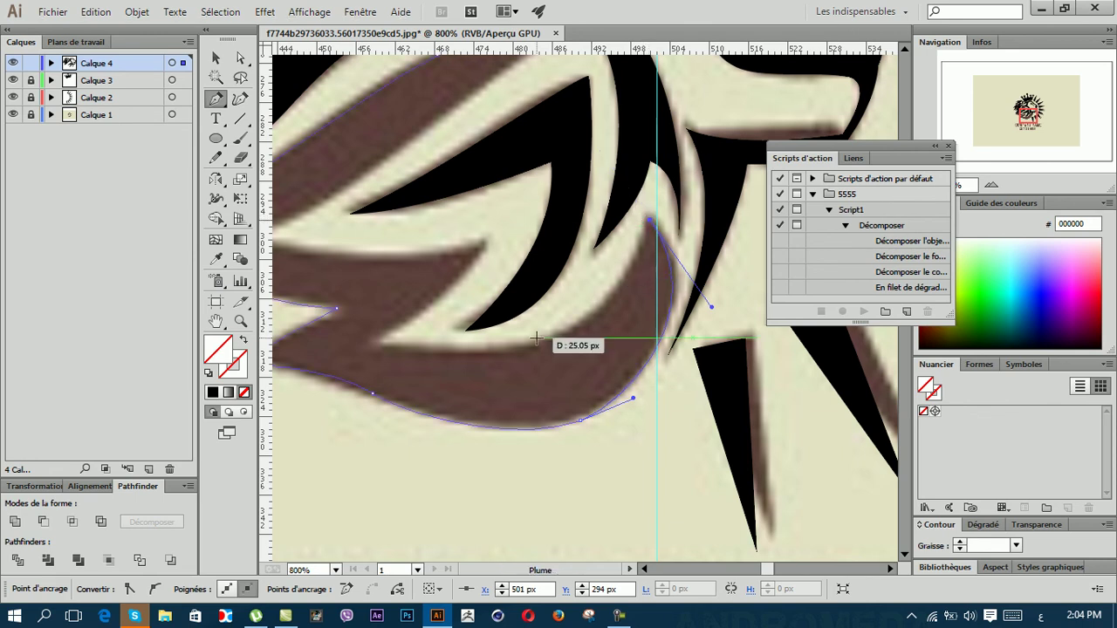
pyautogui.moveTo(379, 347); pyautogui.dragTo(348, 337)
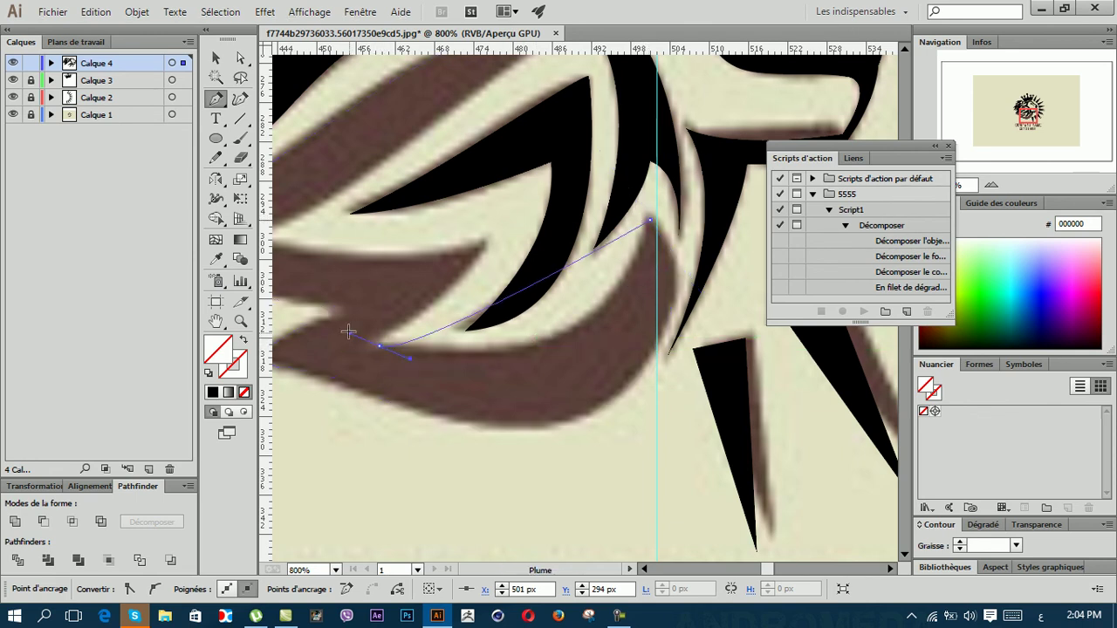
pyautogui.moveTo(454, 367); pyautogui.dragTo(611, 402)
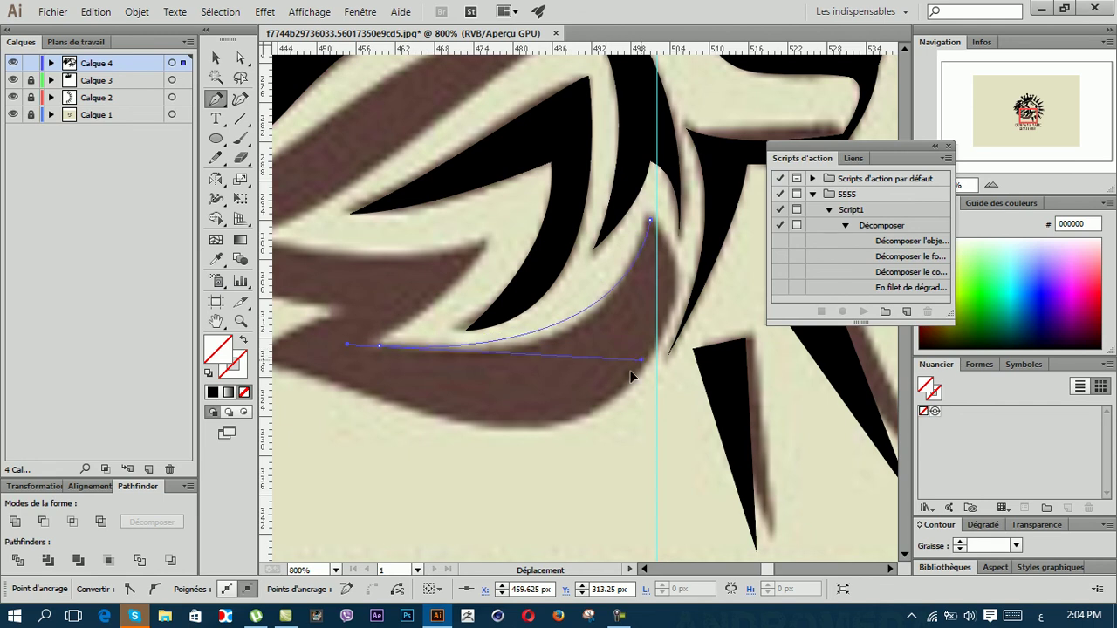
pyautogui.click(379, 346)
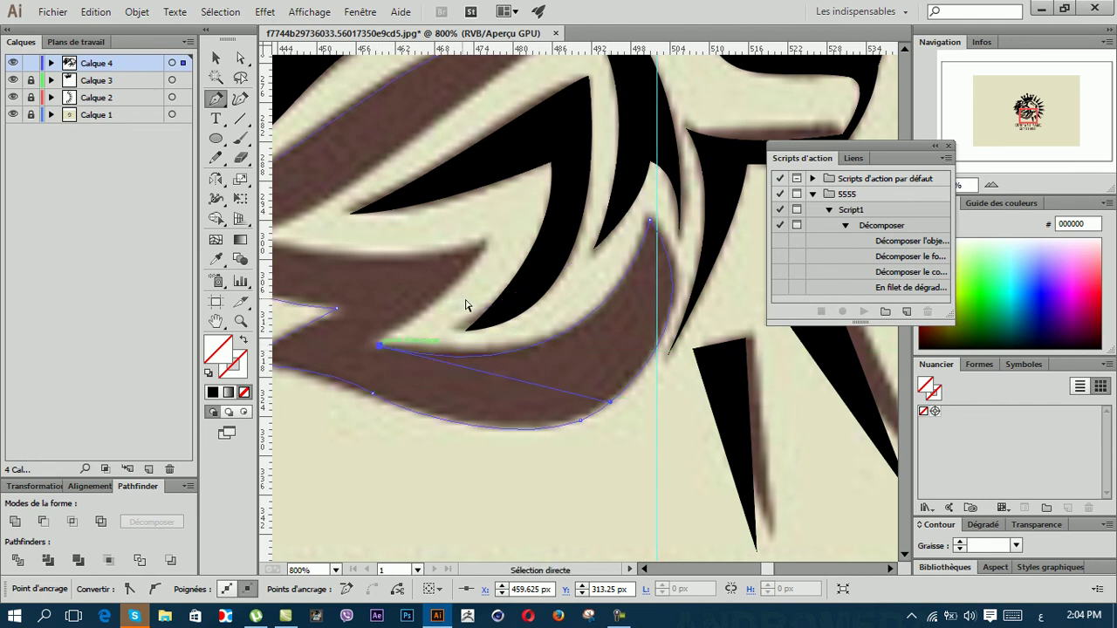
# Step: Add corner anchors up into the next notch and along the upper edge
pyautogui.hscroll(-3, 405, 311)
pyautogui.moveTo(525, 285); pyautogui.dragTo(543, 243)
pyautogui.moveTo(563, 203); pyautogui.dragTo(563, 200)
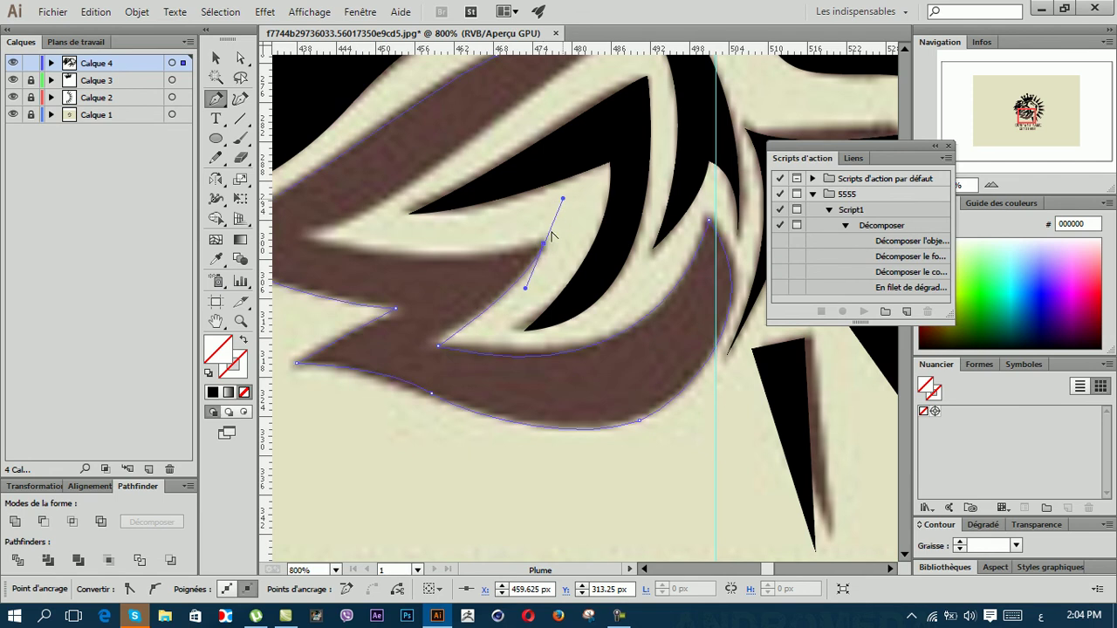
pyautogui.click(543, 244)
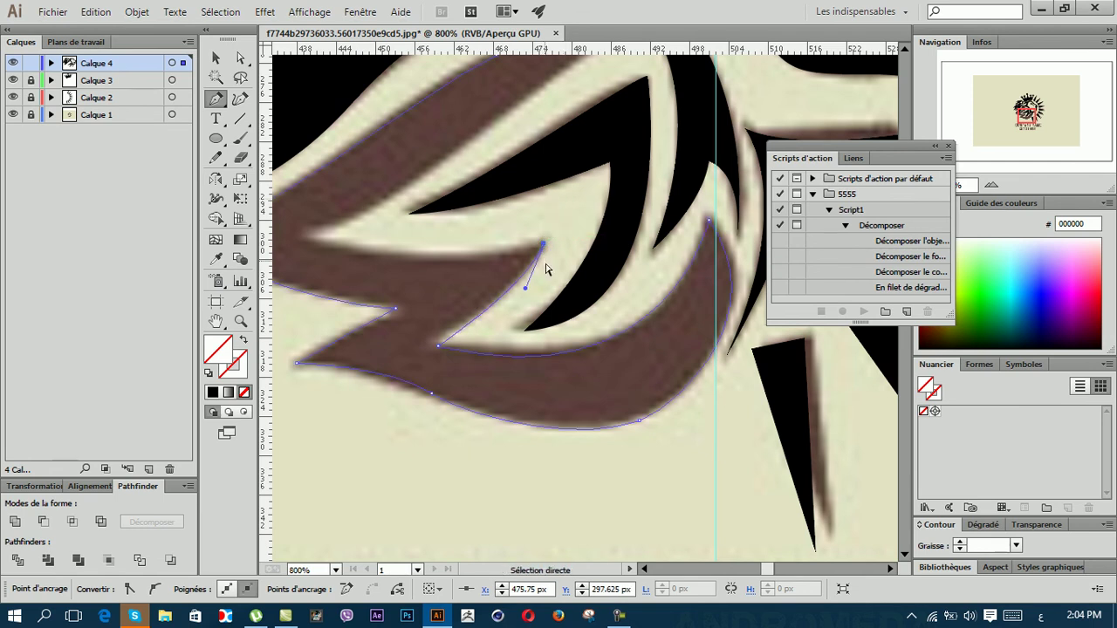
pyautogui.hscroll(-5, 543, 266)
pyautogui.moveTo(404, 235); pyautogui.dragTo(349, 193)
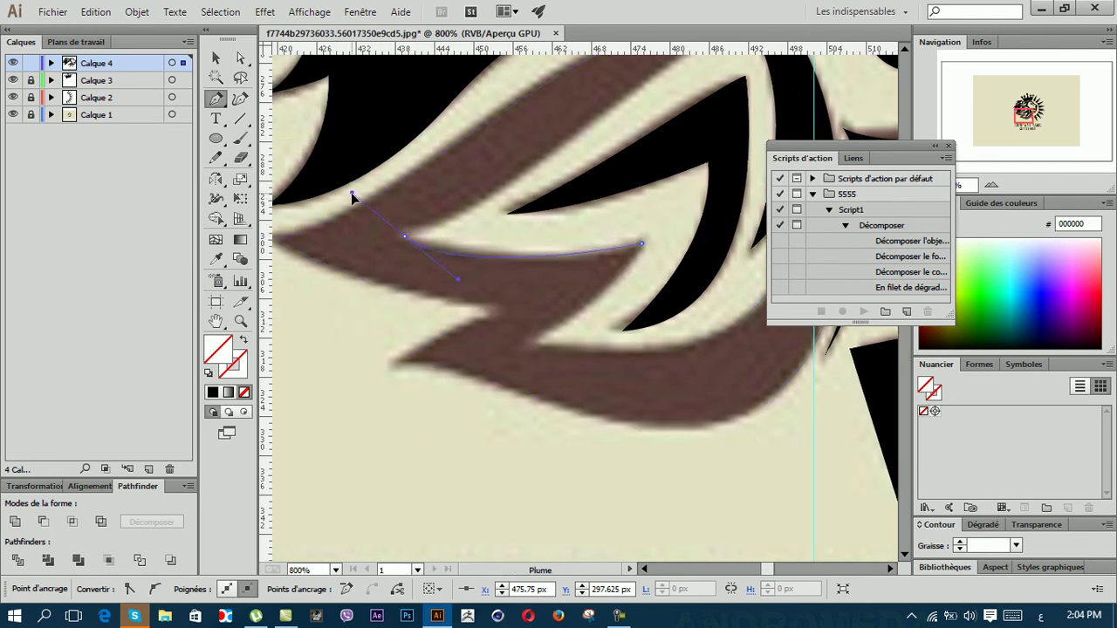
pyautogui.click(406, 235)
pyautogui.scroll(4, 449, 291)
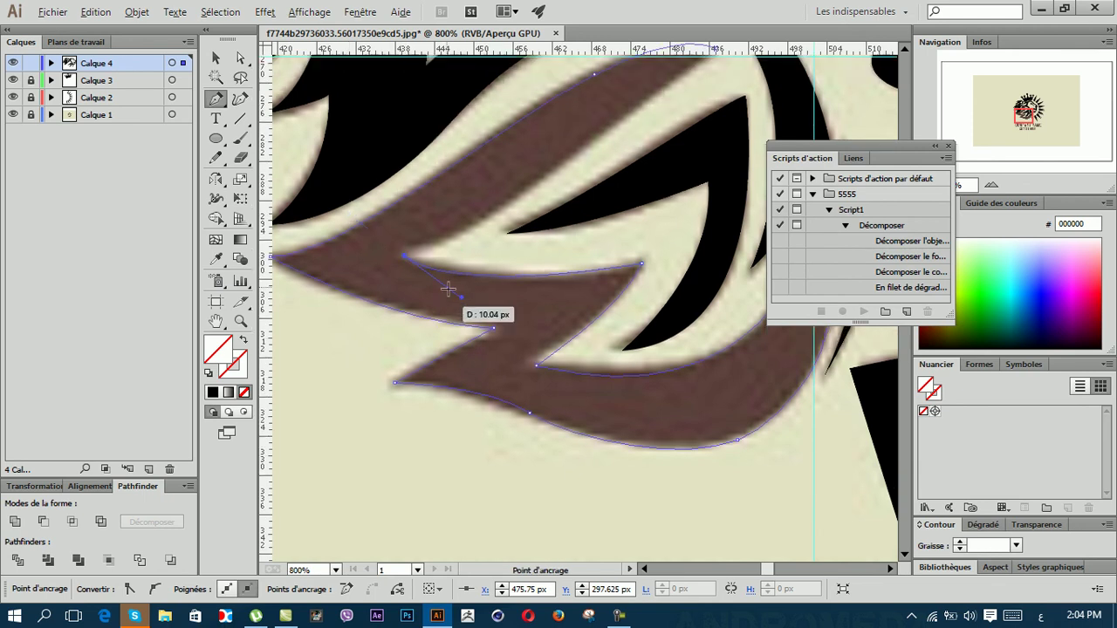
# Step: Close the path via the inner notch and top tip, fill it black, and zoom out
pyautogui.moveTo(541, 301); pyautogui.dragTo(599, 244)
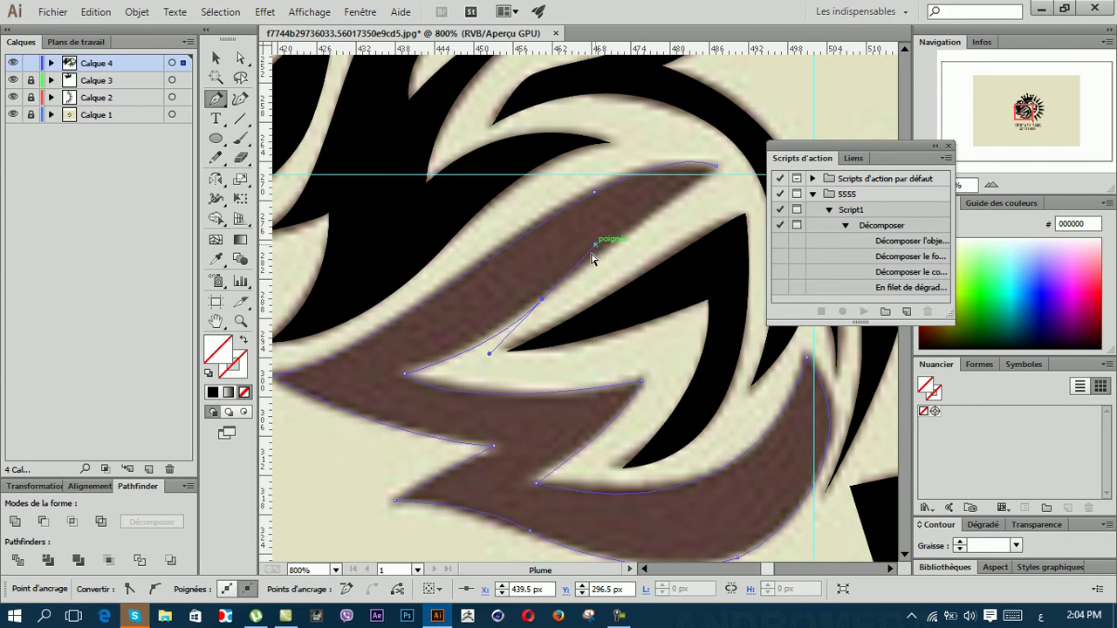
pyautogui.hscroll(2, 599, 244)
pyautogui.moveTo(621, 166); pyautogui.dragTo(651, 181)
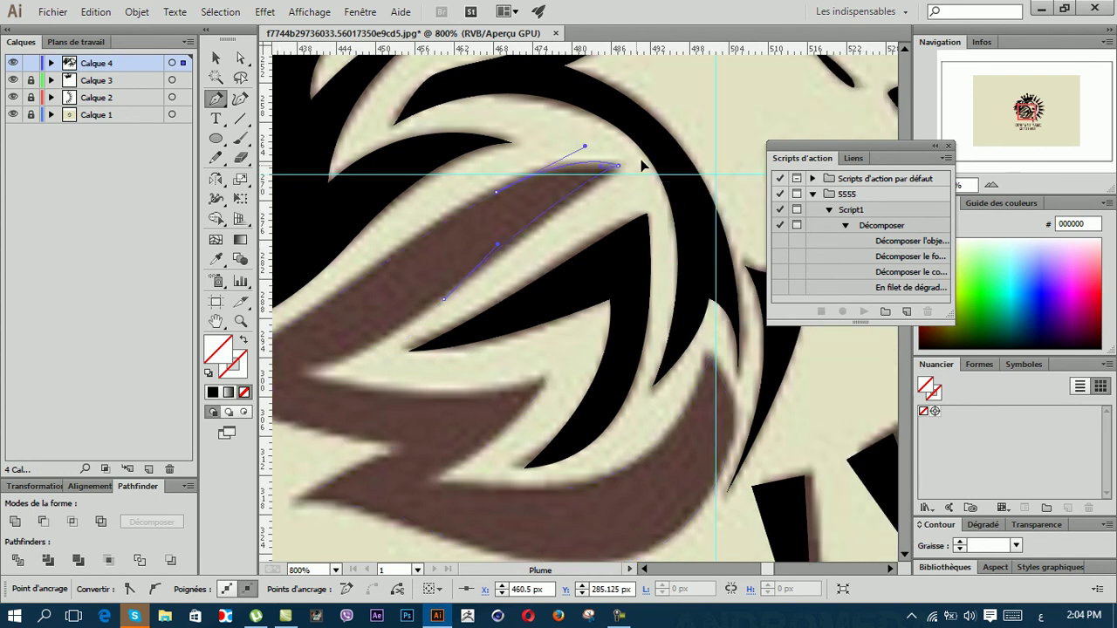
pyautogui.click(625, 183)
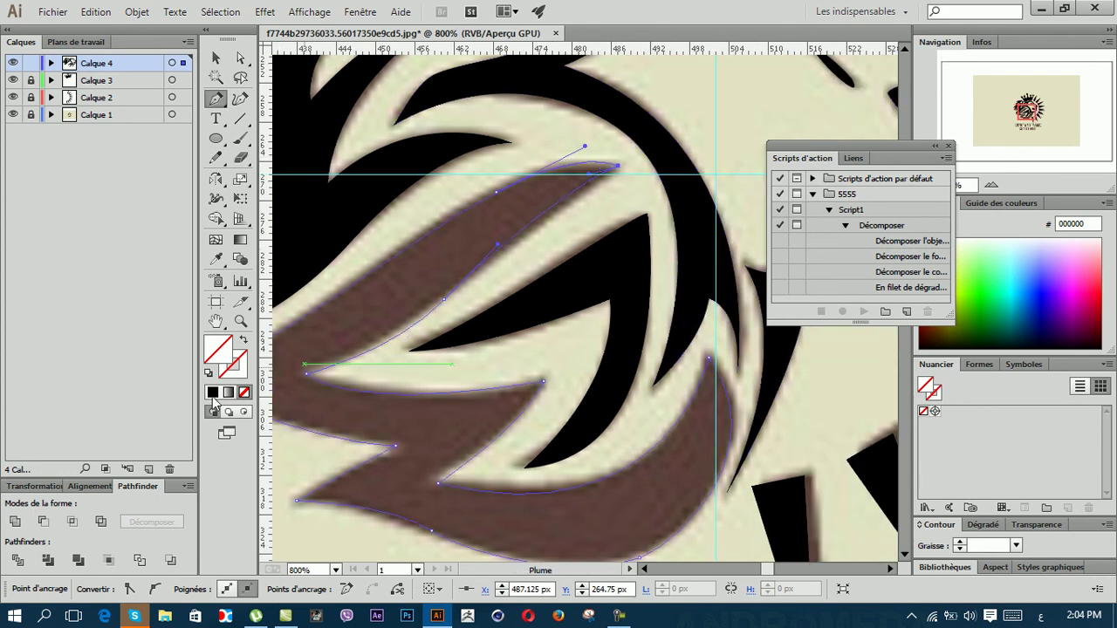
pyautogui.hotkey('shift', 'x')
pyautogui.hotkey('ctrl', '-')
pyautogui.hotkey('ctrl', '-')
pyautogui.hotkey('ctrl', '-')
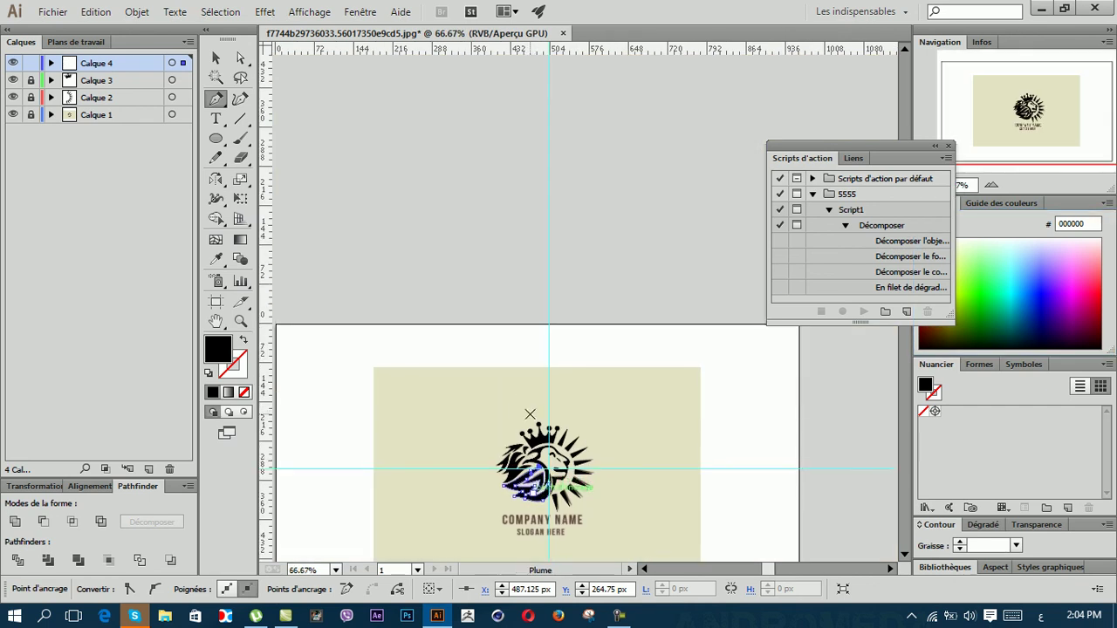
# Step: Hide the beige background image and deselect everything to review the traced lion
pyautogui.hotkey('ctrl', '+')
pyautogui.hotkey('ctrl', '+')
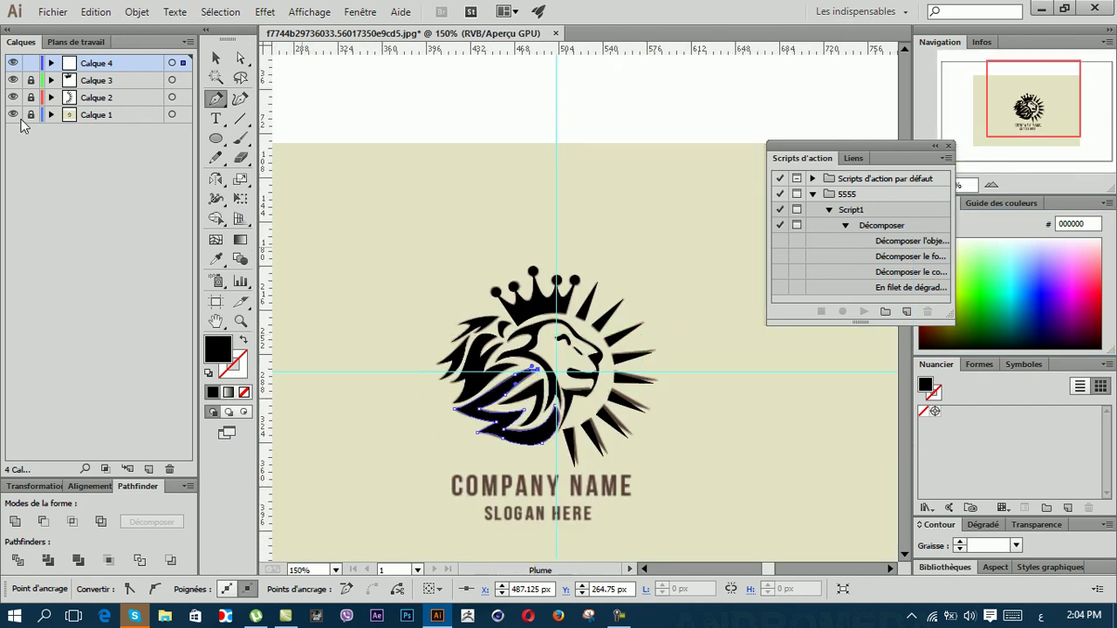
pyautogui.click(13, 115)
pyautogui.hotkey('ctrl', 'shift', 'a')
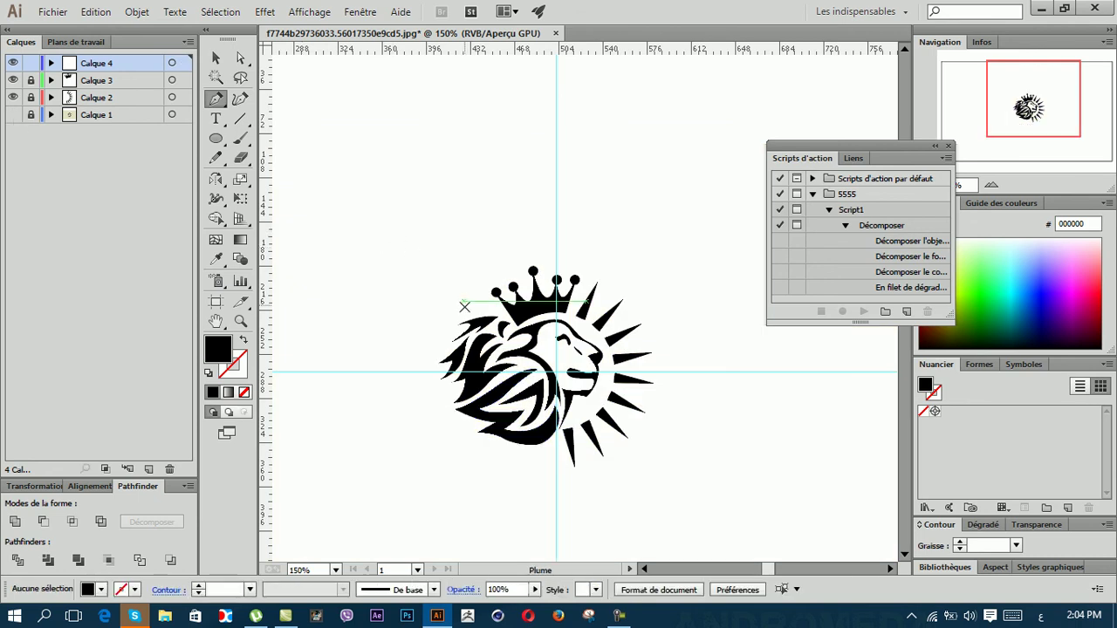
pyautogui.scroll(-3, 462, 378)
pyautogui.scroll(1, 460, 312)
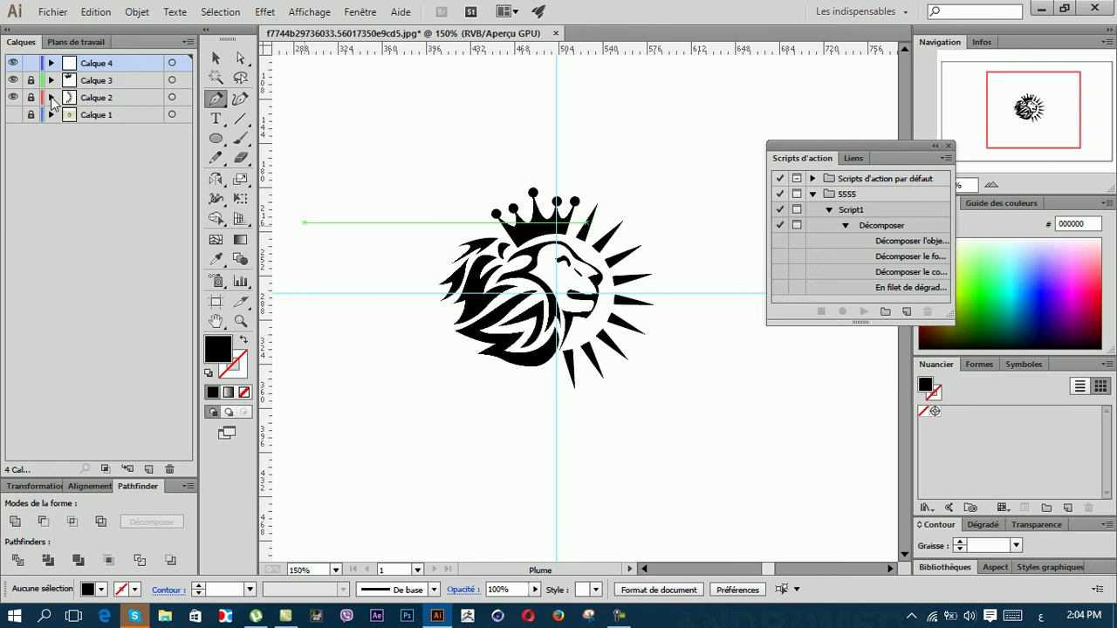
# Step: Unlock Calque 2 and delete its two guide-line layers
pyautogui.click(50, 97)
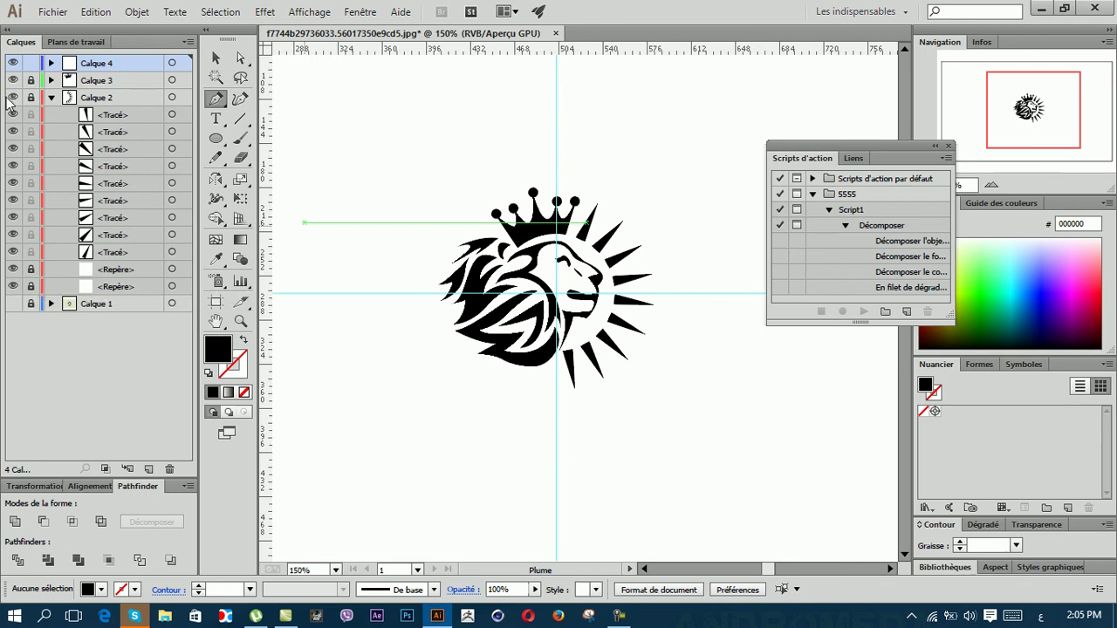
pyautogui.click(30, 97)
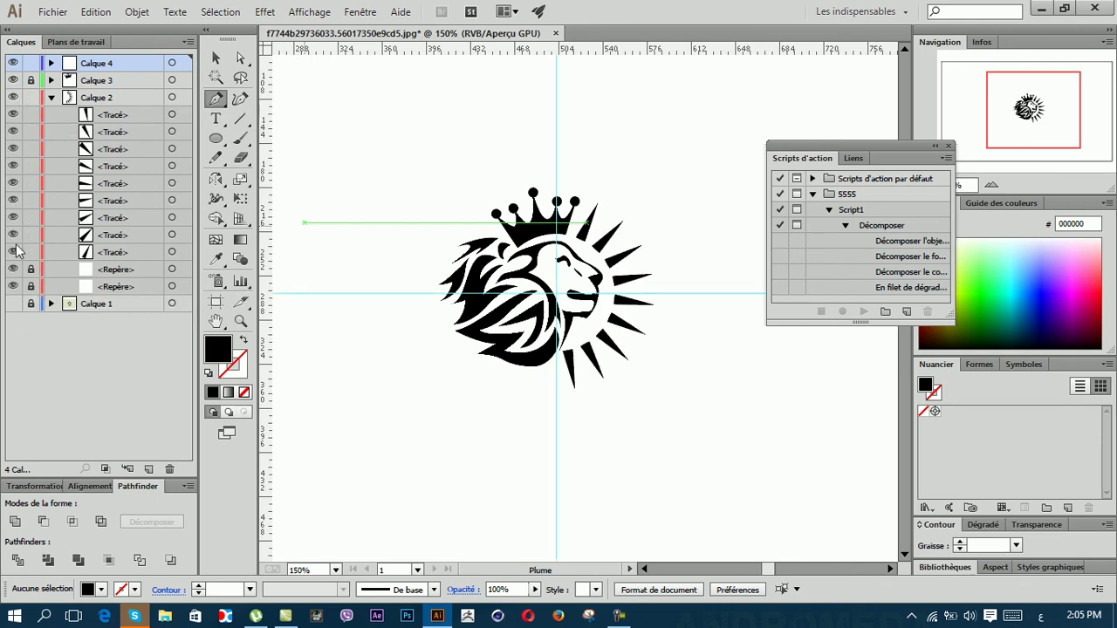
pyautogui.click(13, 287)
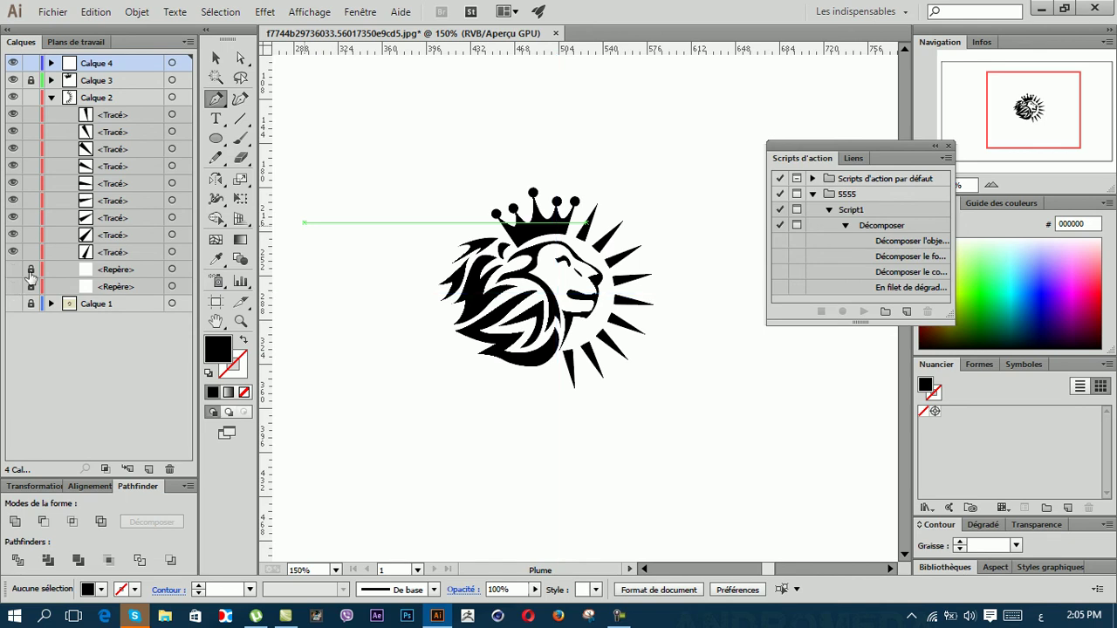
pyautogui.click(103, 270)
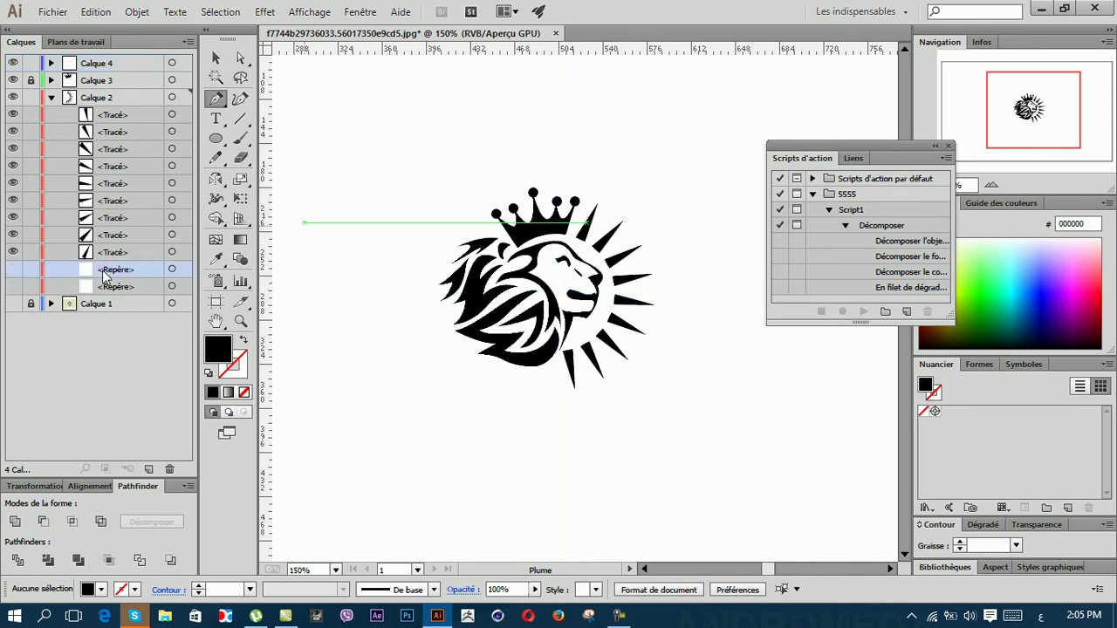
pyautogui.keyDown('shift'); pyautogui.click(115, 286); pyautogui.keyUp('shift')
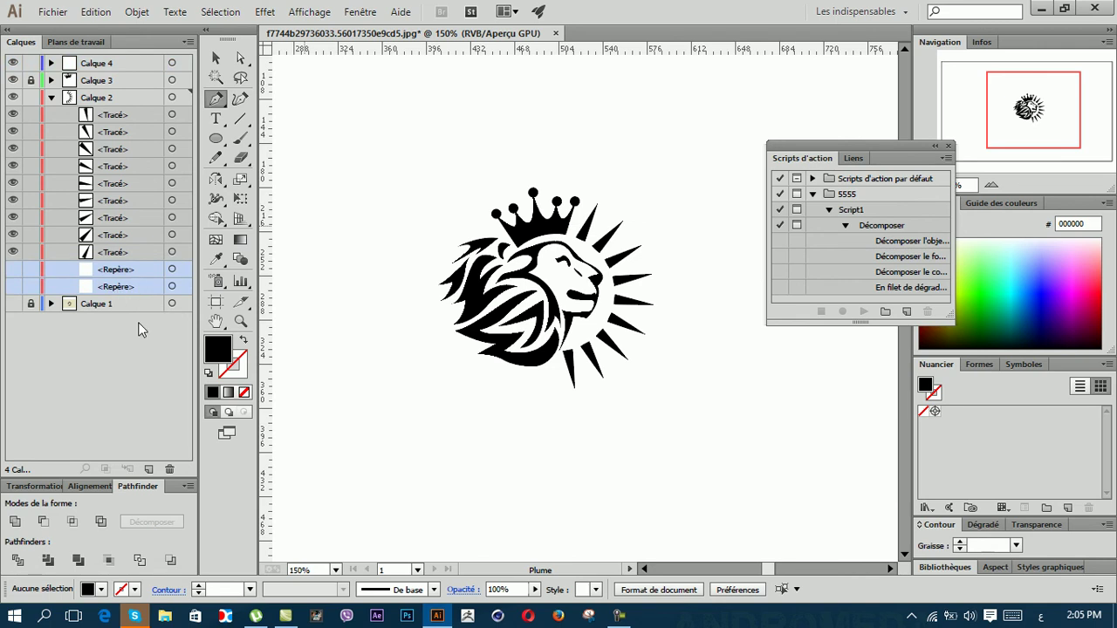
pyautogui.click(168, 470)
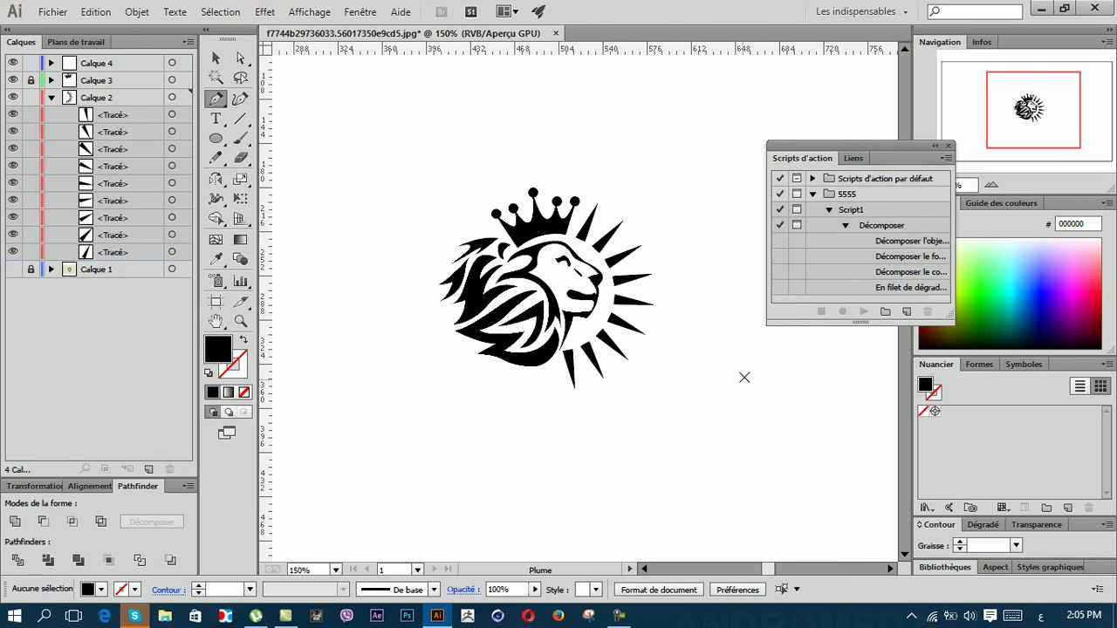
# Step: Show the background again, marquee-select all traced lion paths, and group them with Associer
pyautogui.moveTo(358, 141); pyautogui.dragTo(756, 438)
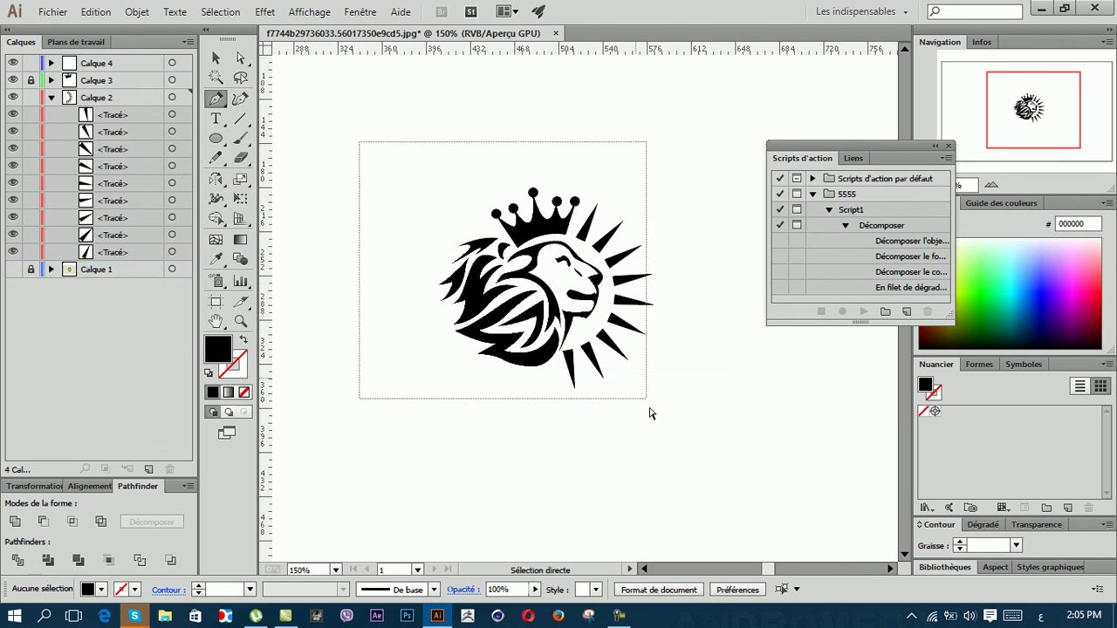
pyautogui.press('p')
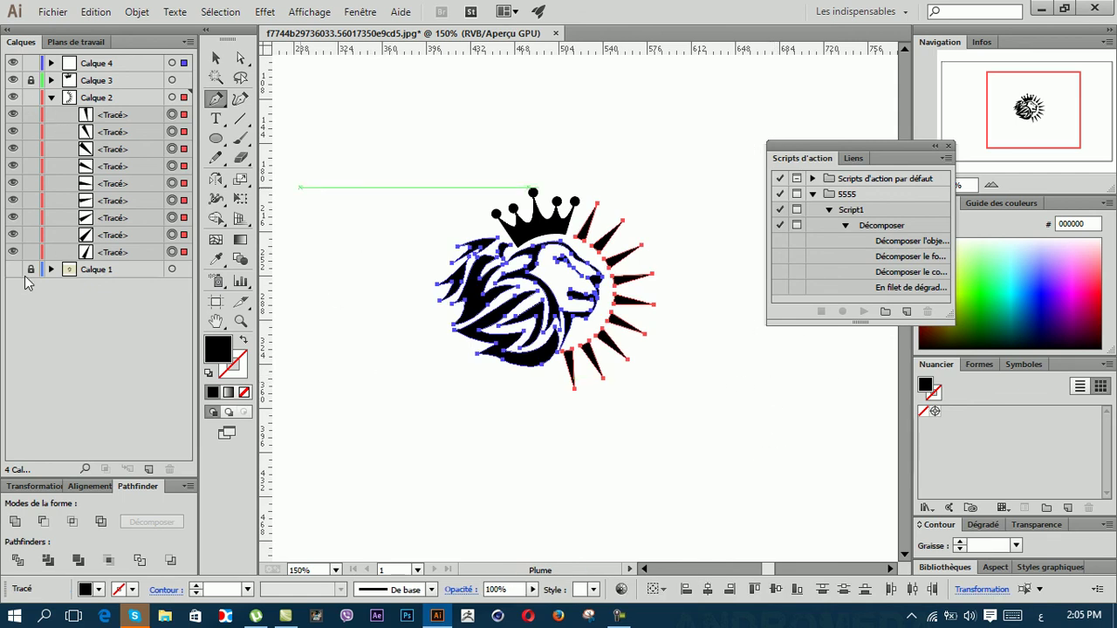
pyautogui.click(12, 270)
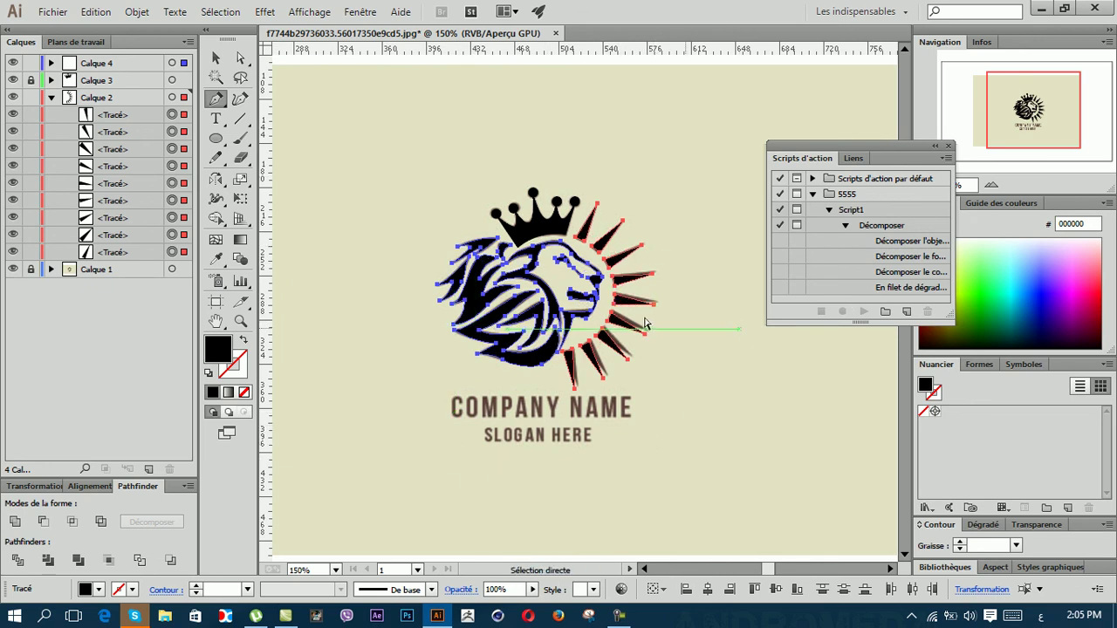
pyautogui.press('ctrl')
pyautogui.keyDown('ctrl'); pyautogui.click(316, 158); pyautogui.keyUp('ctrl')
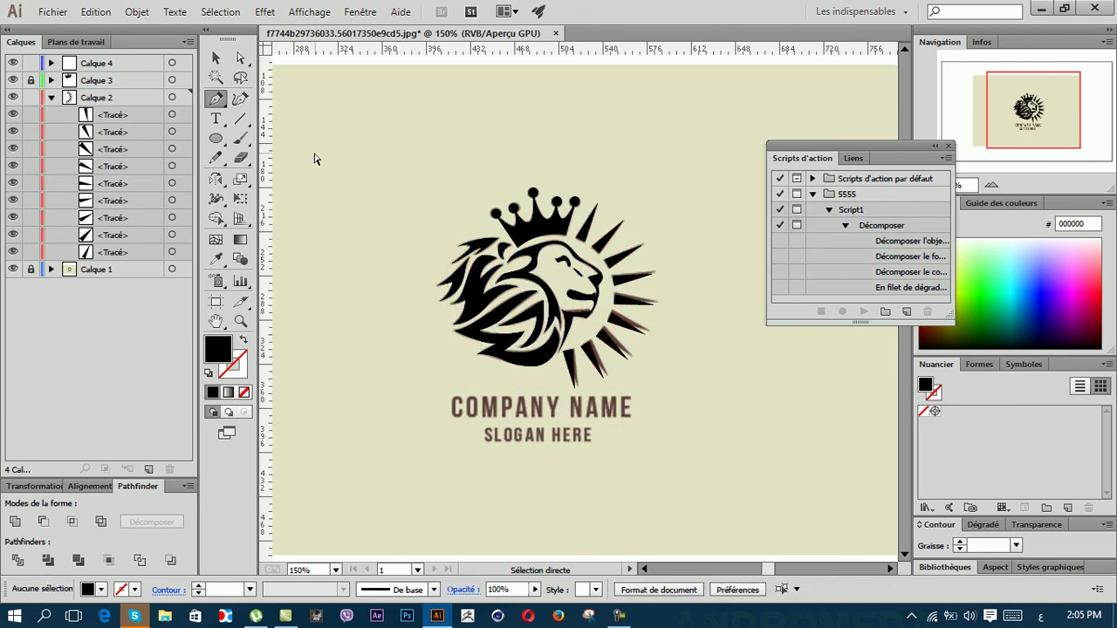
pyautogui.moveTo(299, 132)
pyautogui.mouseDown()
pyautogui.moveTo(660, 387)
pyautogui.moveTo(668, 432)
pyautogui.moveTo(650, 439)
pyautogui.mouseUp()
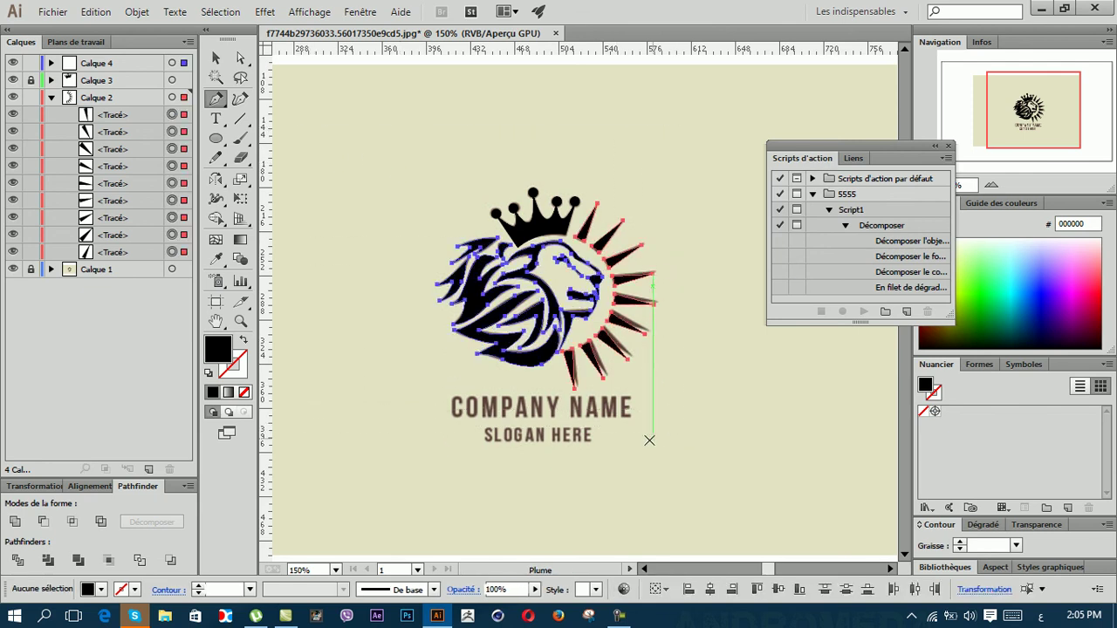
pyautogui.rightClick(692, 236)
pyautogui.click(745, 313)
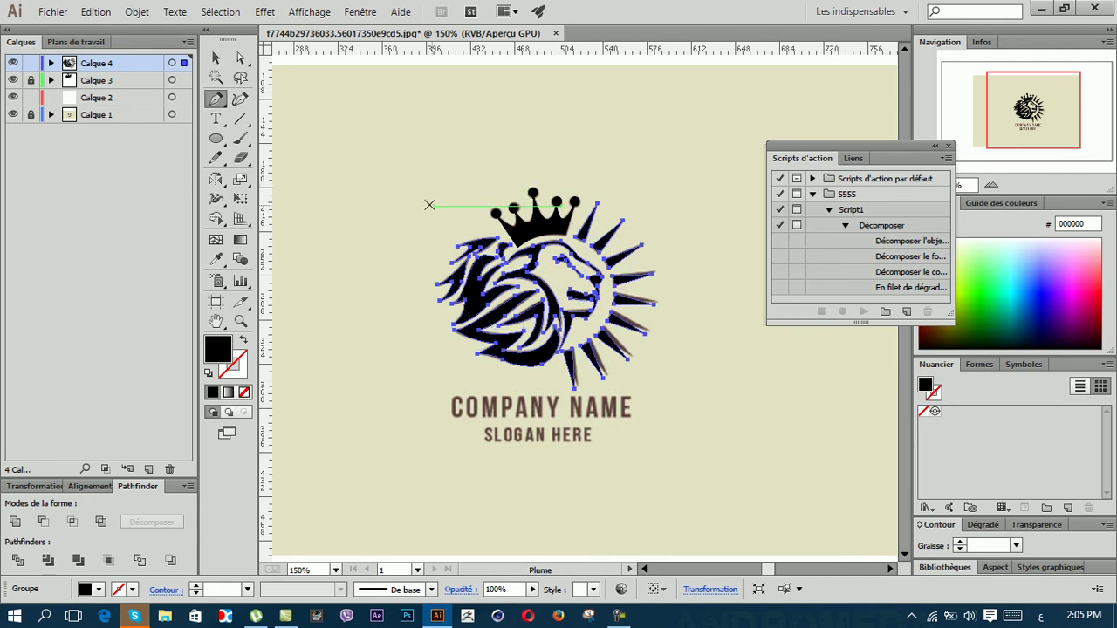
# Step: Place a text entry on the empty canvas and type 'ثبثصبصث'
pyautogui.click(215, 120)
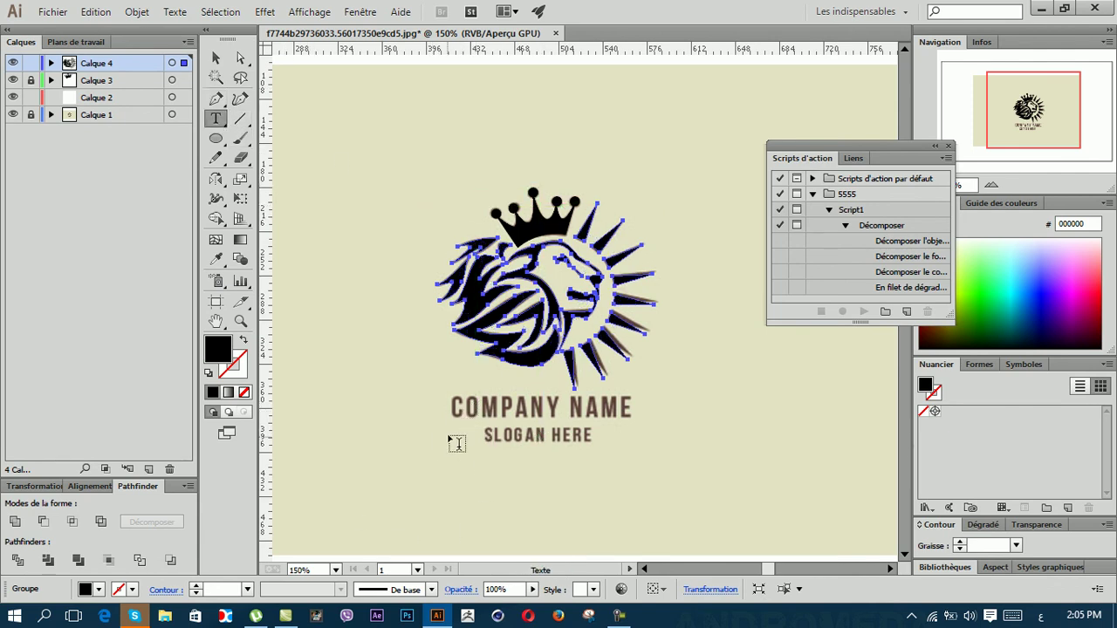
pyautogui.click(491, 518)
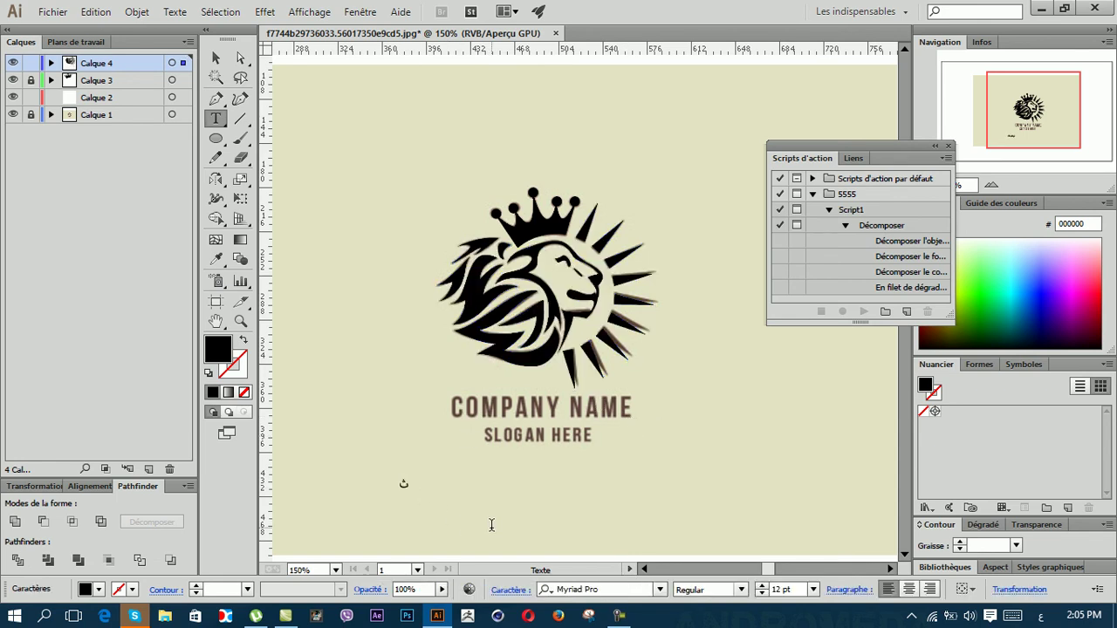
pyautogui.write('ثبثصبصث')
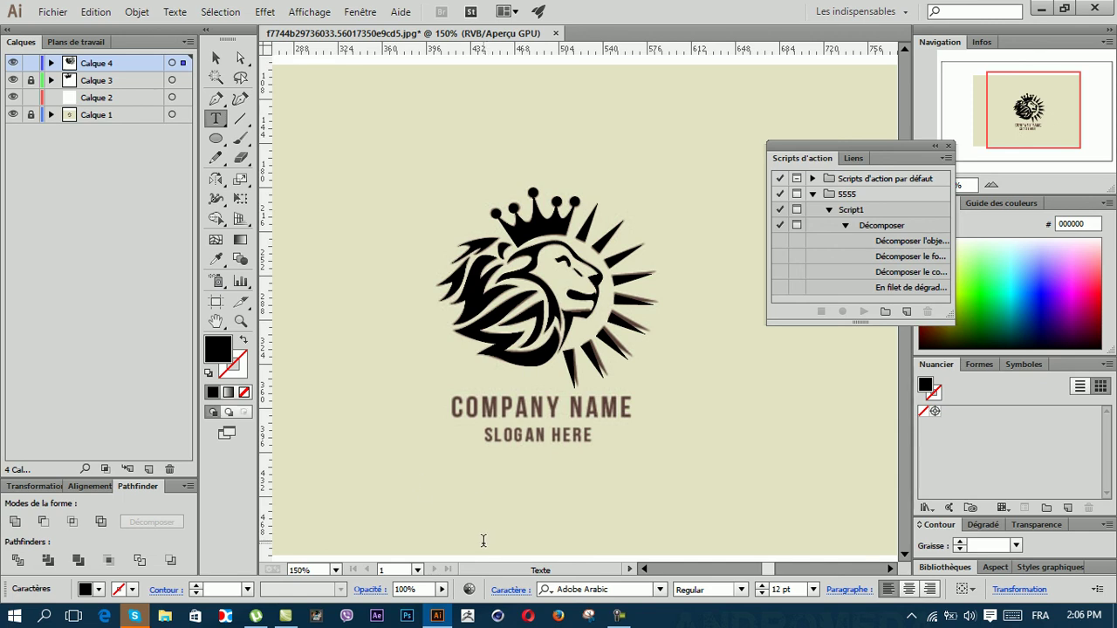
# Step: Sample the brown #6A4C4C from the E of NAME with the Eyedropper as the fill
pyautogui.click(217, 260)
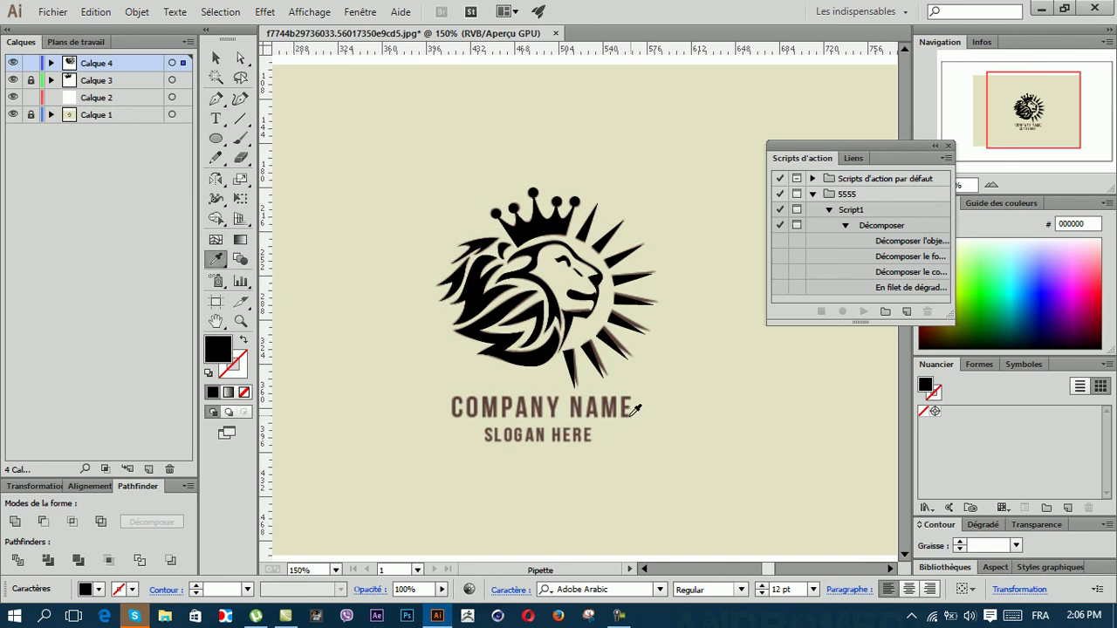
pyautogui.scroll(4, 616, 426)
pyautogui.scroll(1, 618, 410)
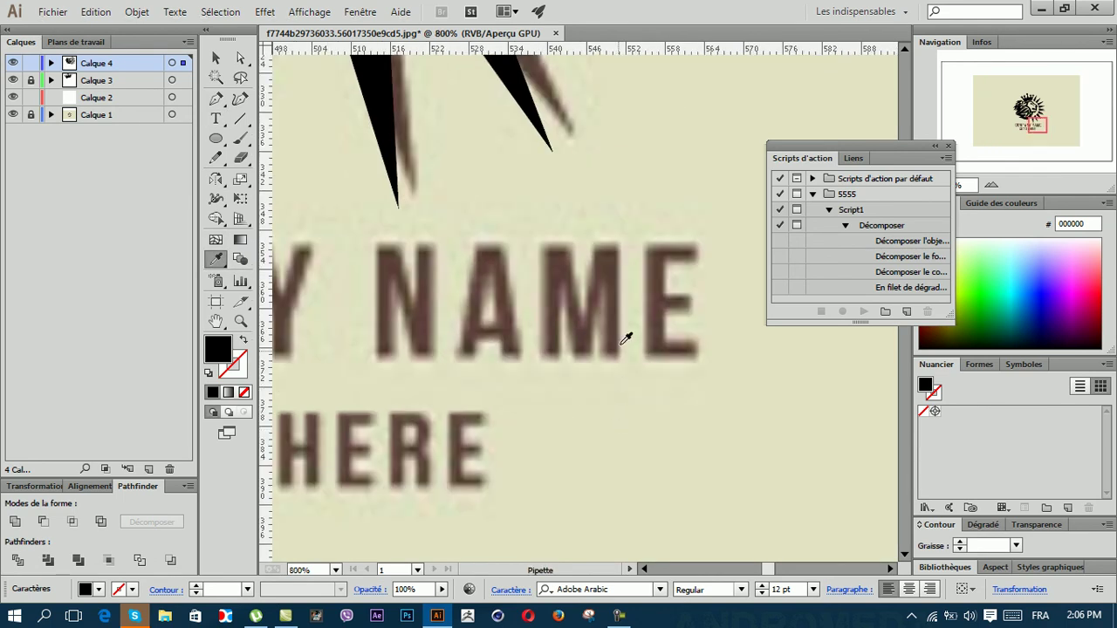
pyautogui.scroll(3, 663, 304)
pyautogui.click(610, 277)
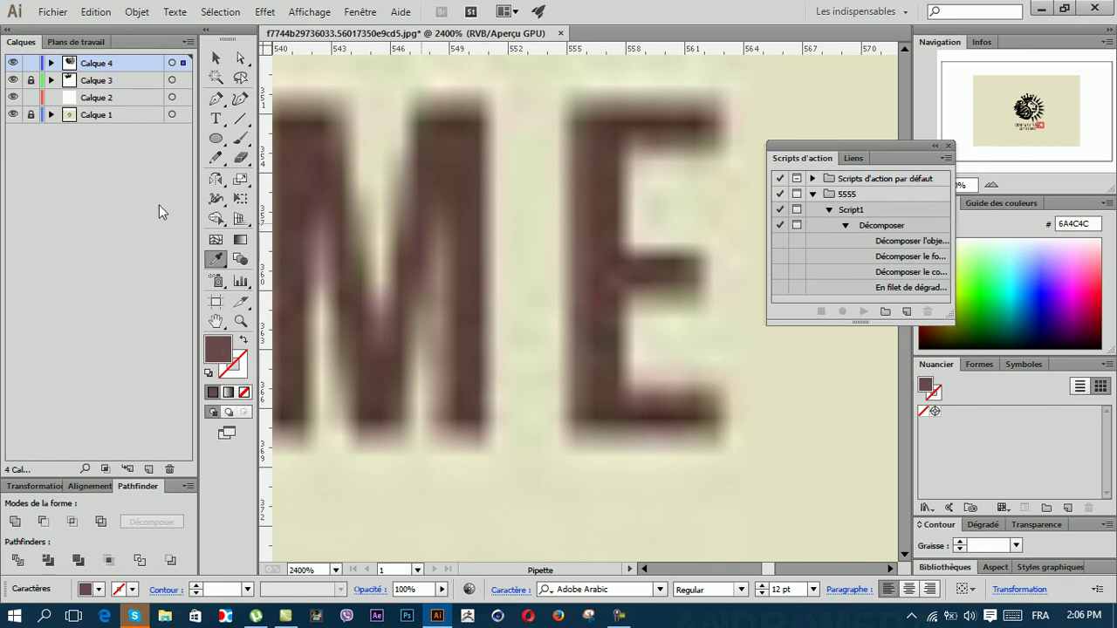
pyautogui.press('alt')
pyautogui.scroll(-7, 476, 409)
pyautogui.scroll(-1, 471, 408)
pyautogui.scroll(-1, 468, 408)
pyautogui.hscroll(-1, 468, 408)
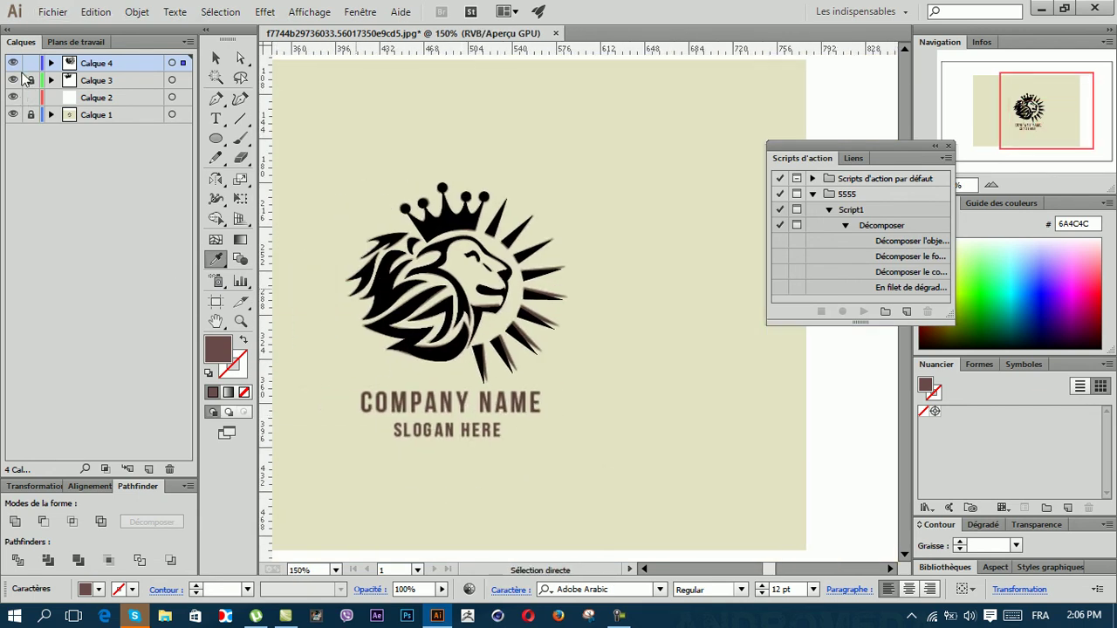
# Step: Select the traced lion group and eyedrop the brown 60413E from the Y of COMPANY NAME
pyautogui.press('v')
pyautogui.click(307, 481)
pyautogui.moveTo(277, 108); pyautogui.dragTo(597, 410)
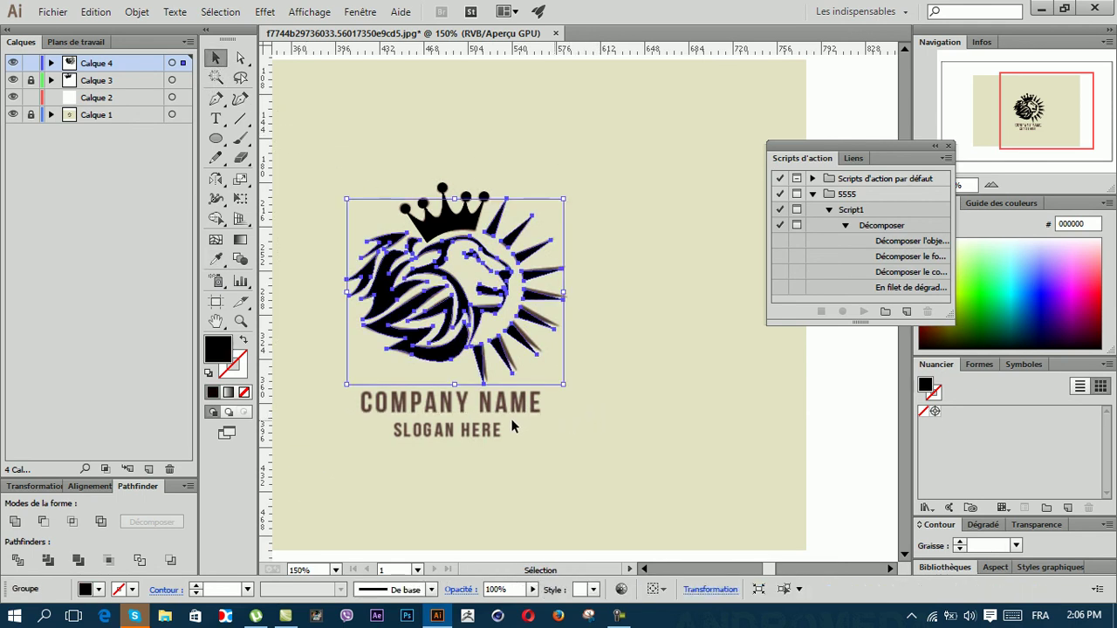
pyautogui.click(216, 259)
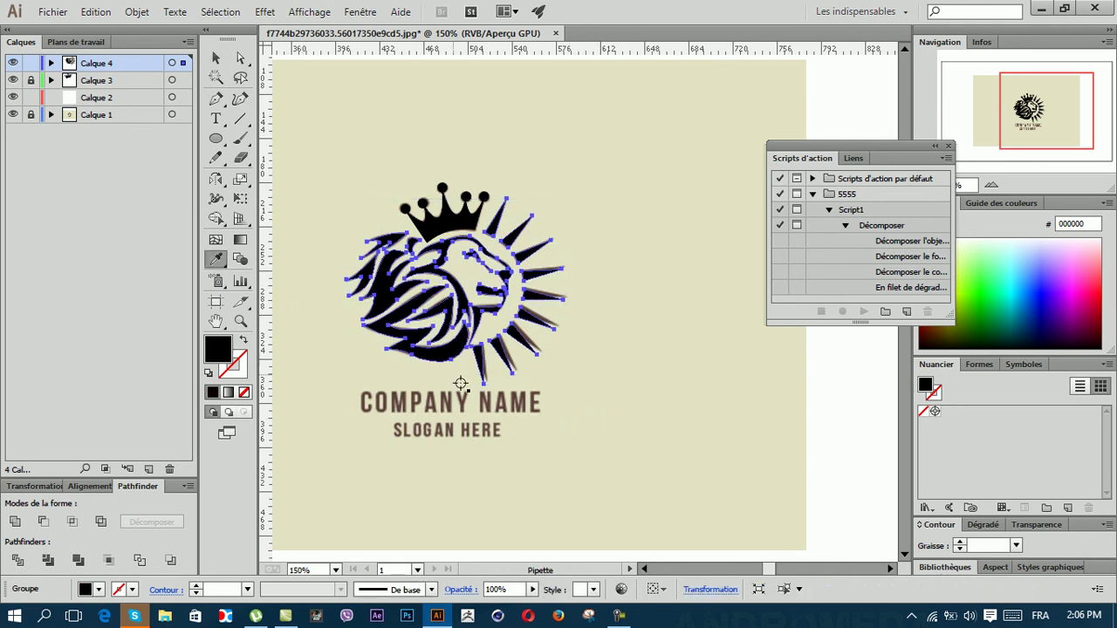
pyautogui.scroll(3, 471, 405)
pyautogui.scroll(2, 462, 406)
pyautogui.scroll(3, 460, 407)
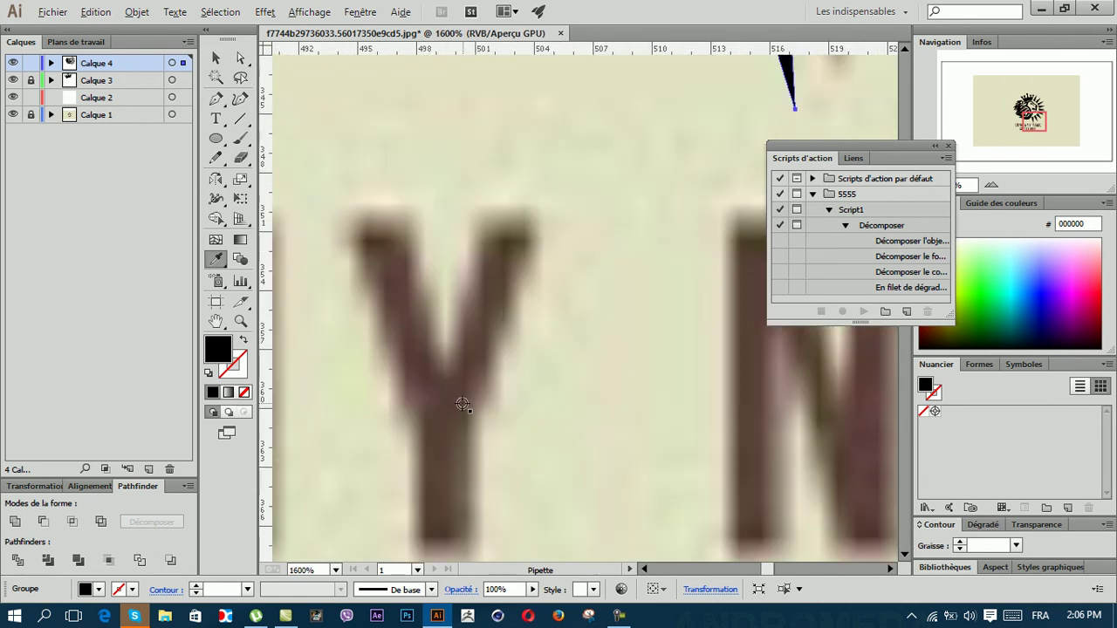
pyautogui.click(455, 395)
pyautogui.scroll(-3, 452, 397)
pyautogui.scroll(-2, 450, 400)
pyautogui.scroll(-2, 451, 400)
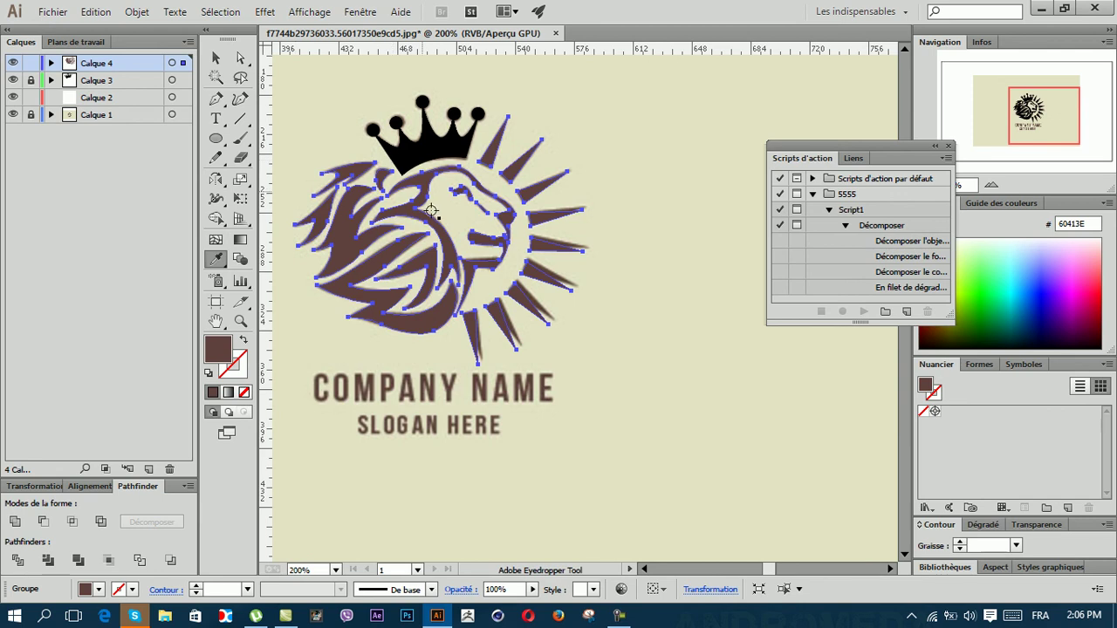
pyautogui.scroll(1, 364, 169)
# Step: Unlock the crown's layer, Calque 3, and deselect the lion artwork
pyautogui.click(30, 79)
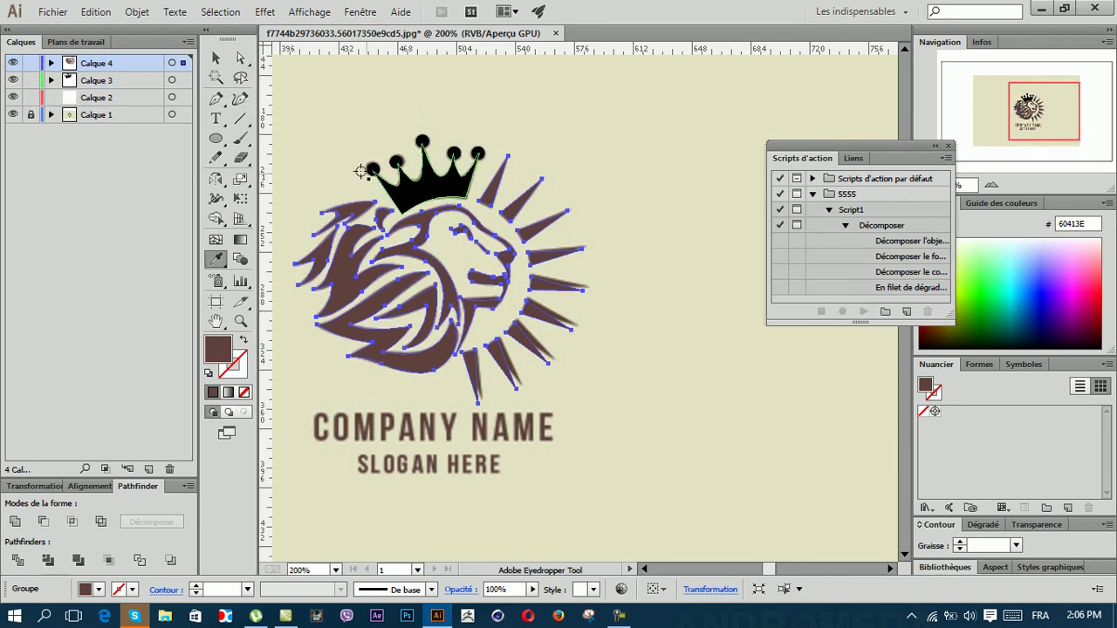
pyautogui.keyDown('ctrl'); pyautogui.click(320, 130); pyautogui.keyUp('ctrl')
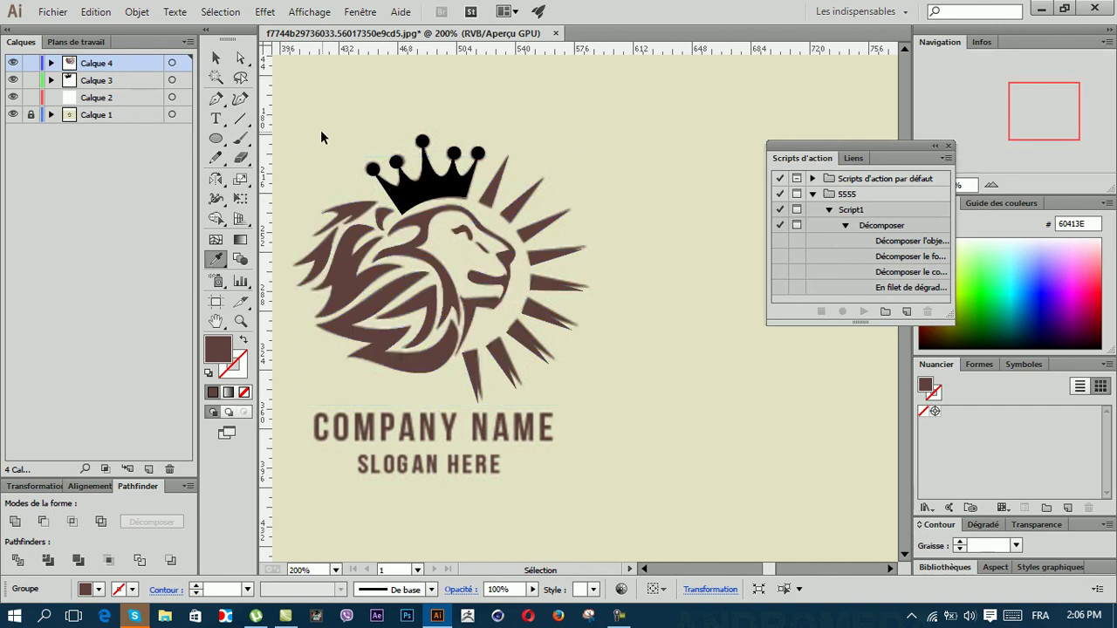
pyautogui.click(241, 57)
# Step: Select all of Calque 3 and run Objet > Tracé > Nettoyage to remove stray points
pyautogui.moveTo(331, 108); pyautogui.dragTo(490, 201)
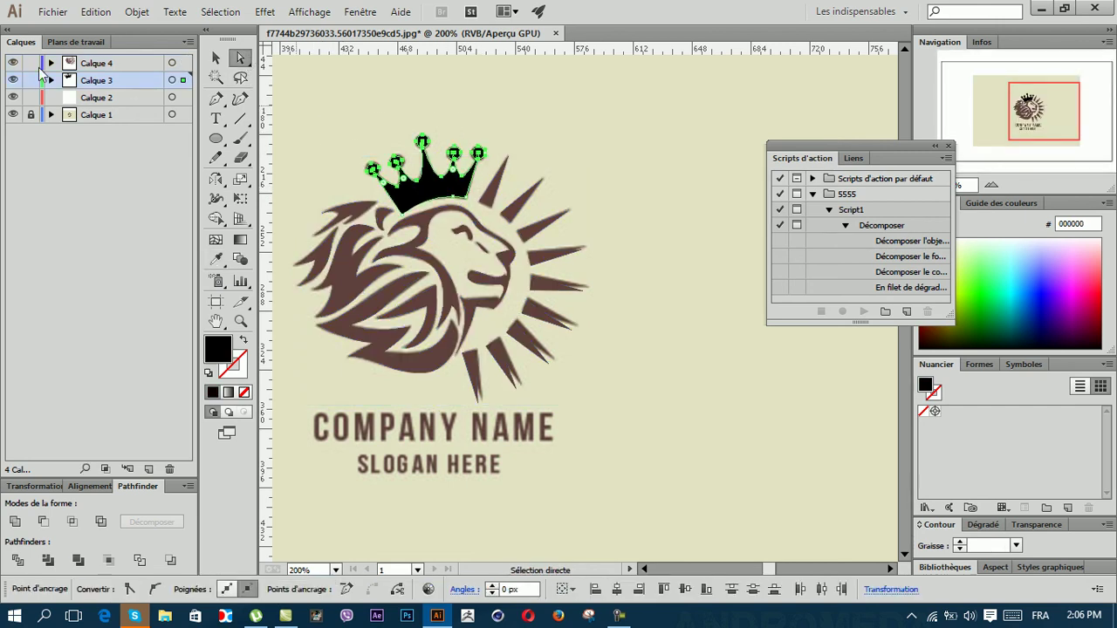
pyautogui.click(172, 80)
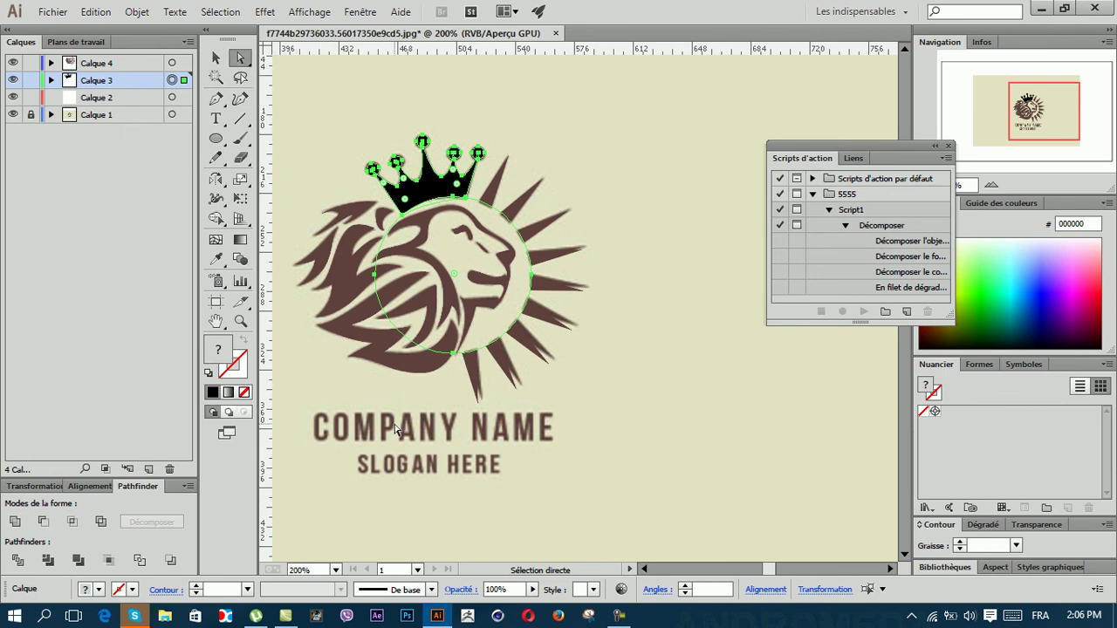
pyautogui.hscroll(-3, 395, 428)
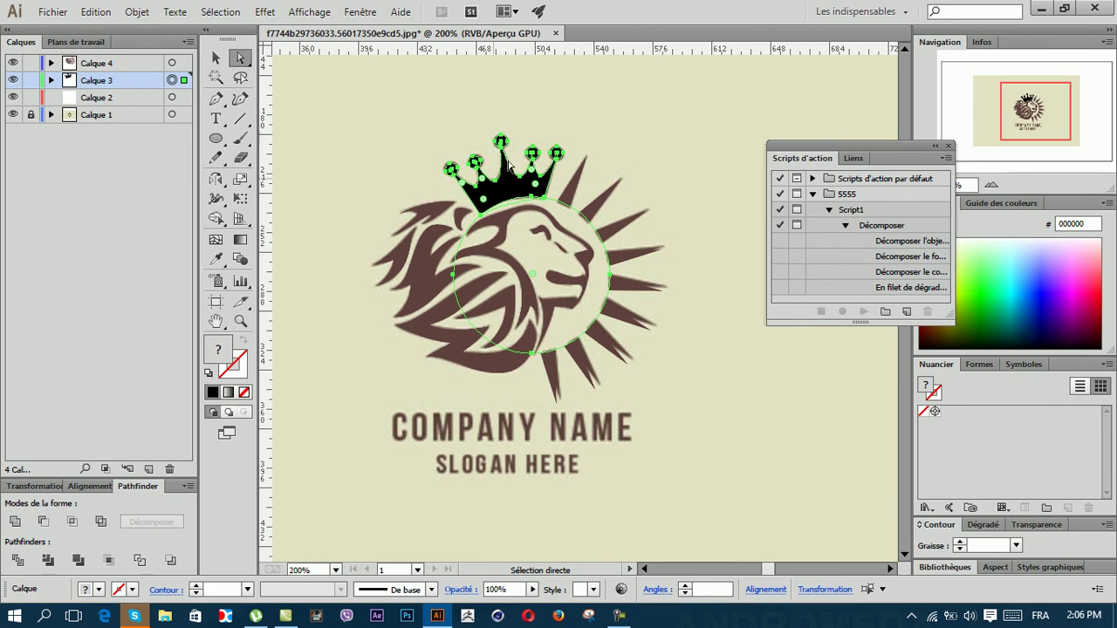
pyautogui.click(94, 11)
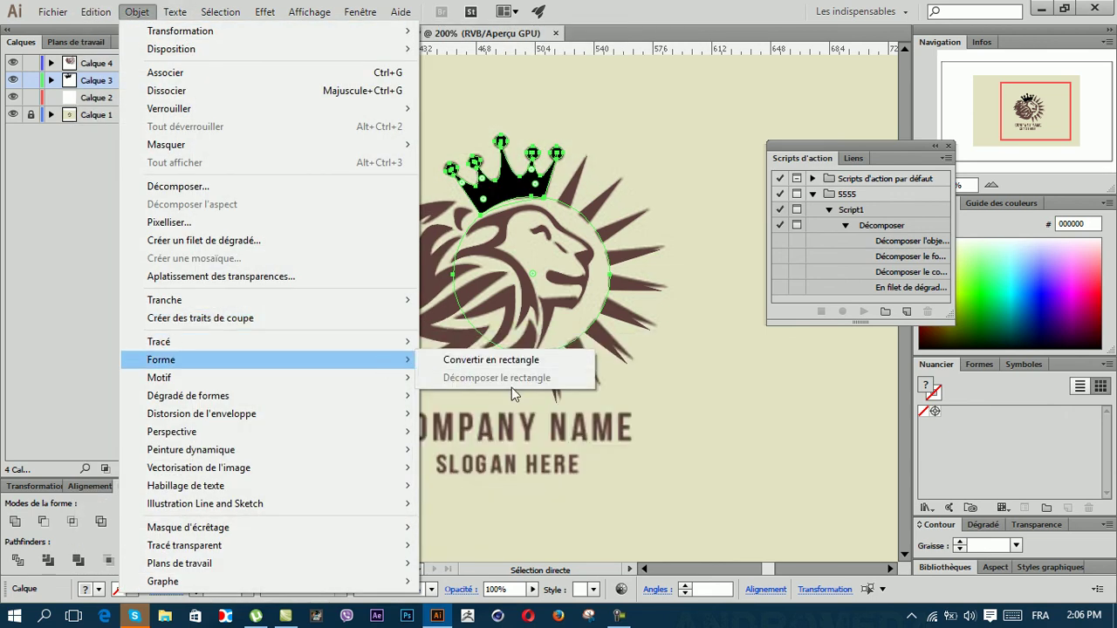
pyautogui.moveTo(159, 341)
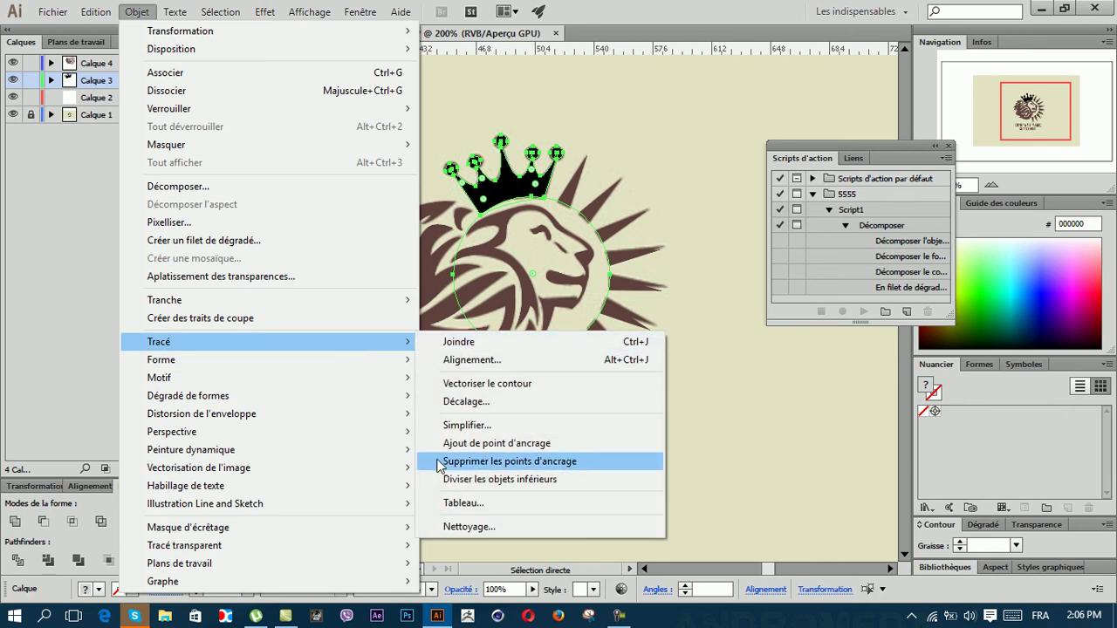
pyautogui.click(446, 526)
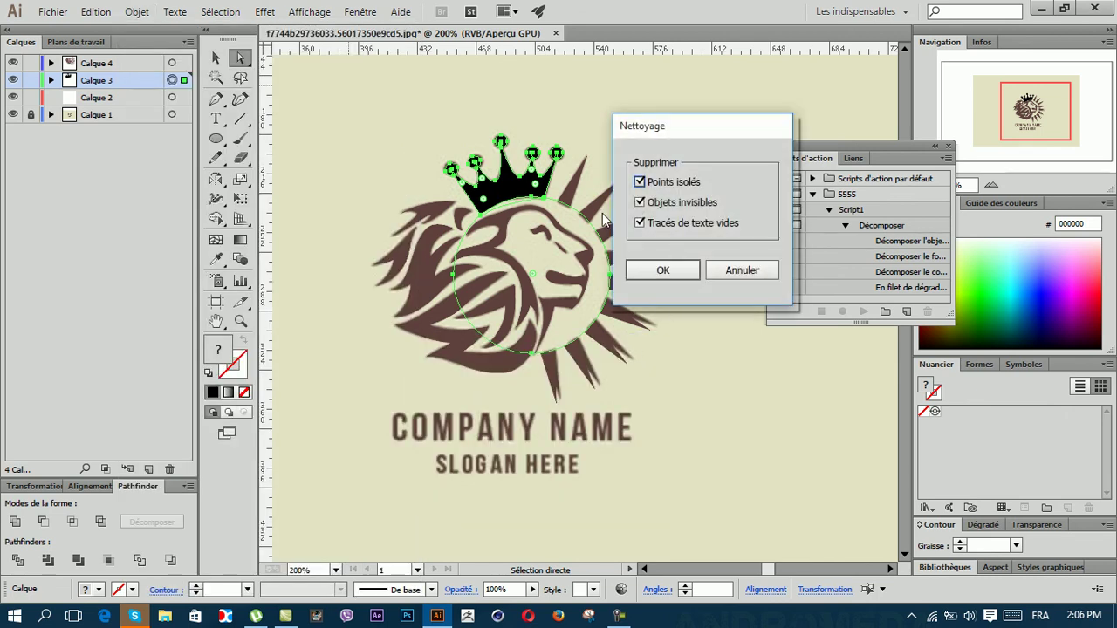
pyautogui.click(684, 274)
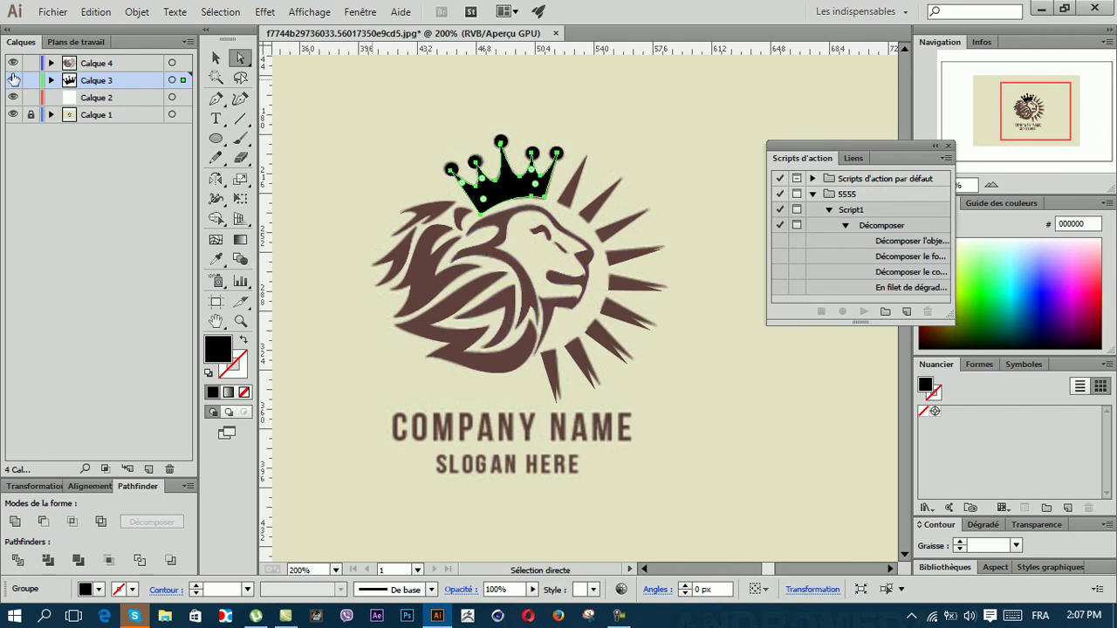
# Step: Select the crown's artwork and Eyedropper the lion's #60413E brown onto it
pyautogui.click(50, 80)
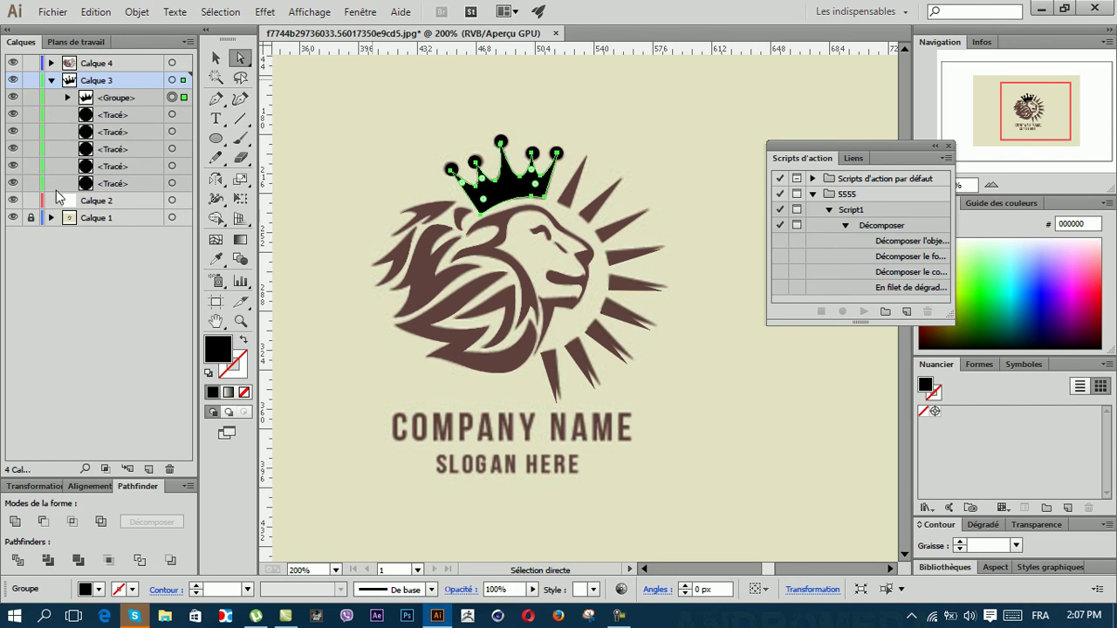
pyautogui.click(68, 98)
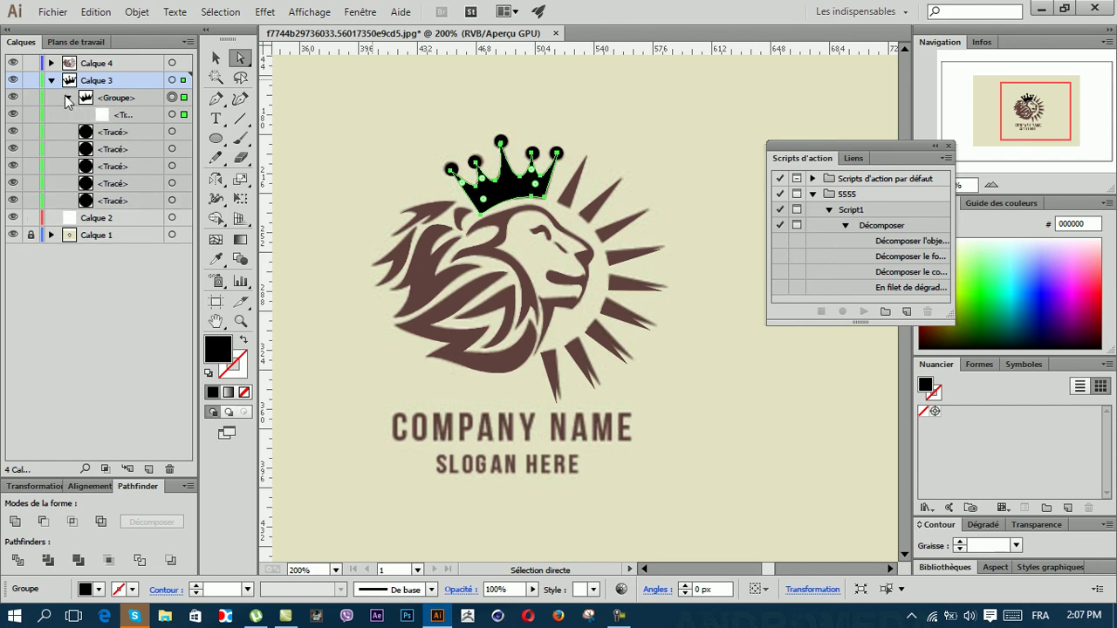
pyautogui.click(67, 98)
pyautogui.moveTo(431, 122)
pyautogui.mouseDown()
pyautogui.moveTo(597, 235)
pyautogui.moveTo(589, 244)
pyautogui.mouseUp()
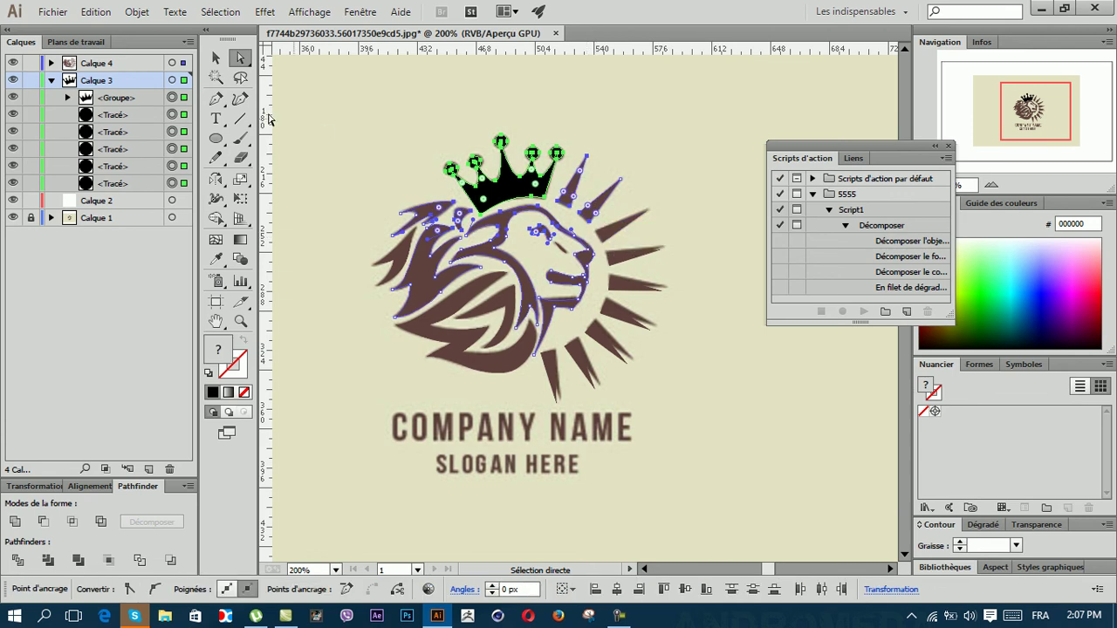
pyautogui.click(173, 80)
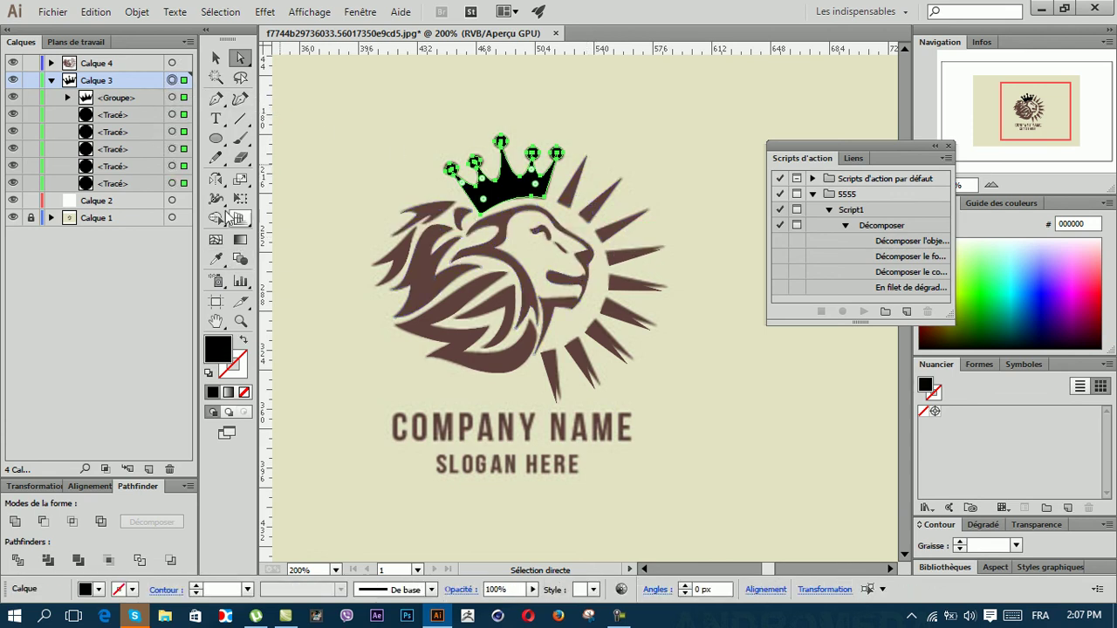
pyautogui.click(215, 260)
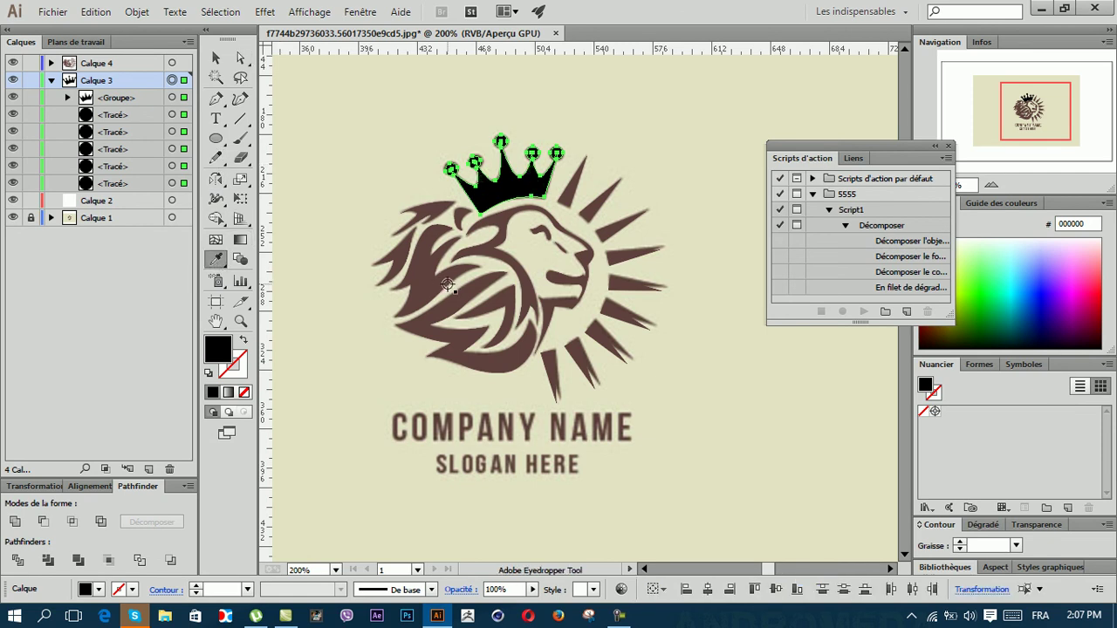
pyautogui.click(421, 285)
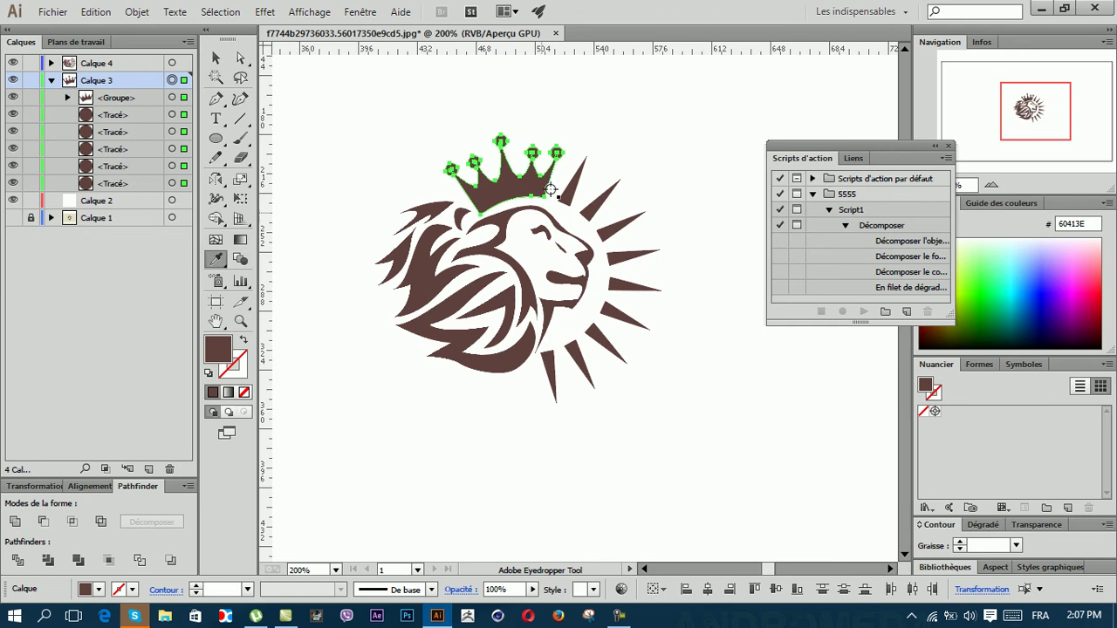
pyautogui.keyDown('ctrl'); pyautogui.click(431, 101); pyautogui.keyUp('ctrl')
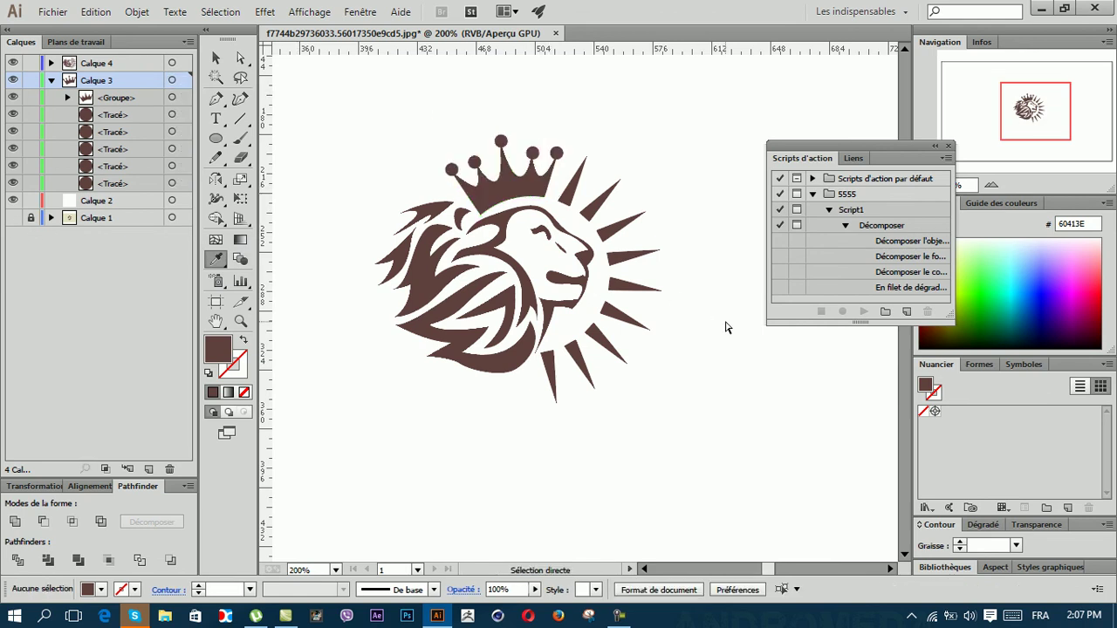
pyautogui.hscroll(-2, 728, 324)
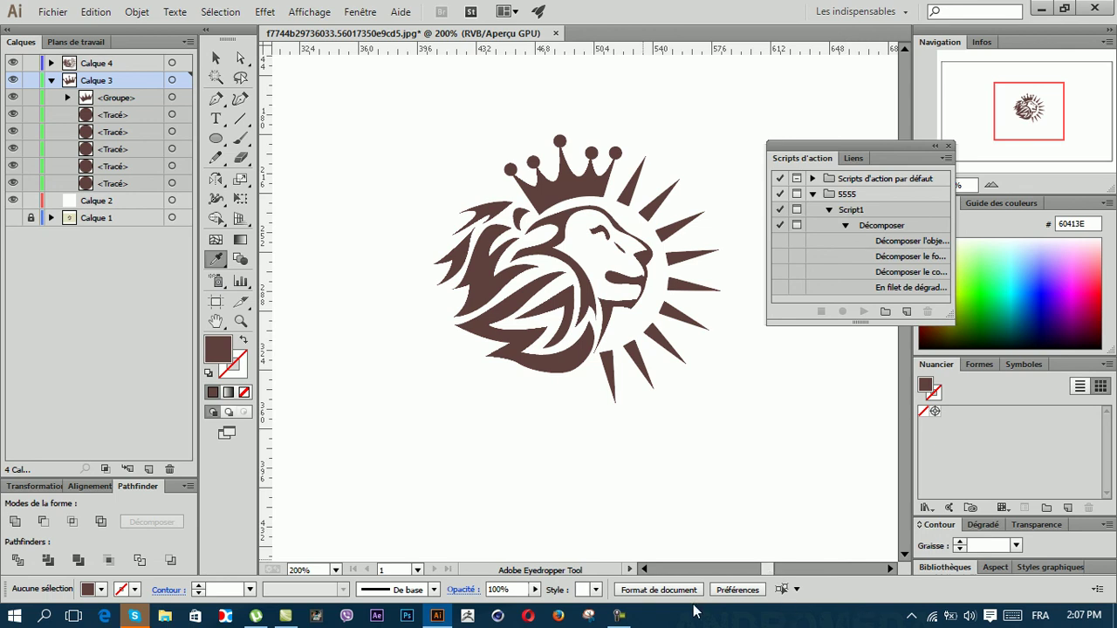
pyautogui.moveTo(618, 616)
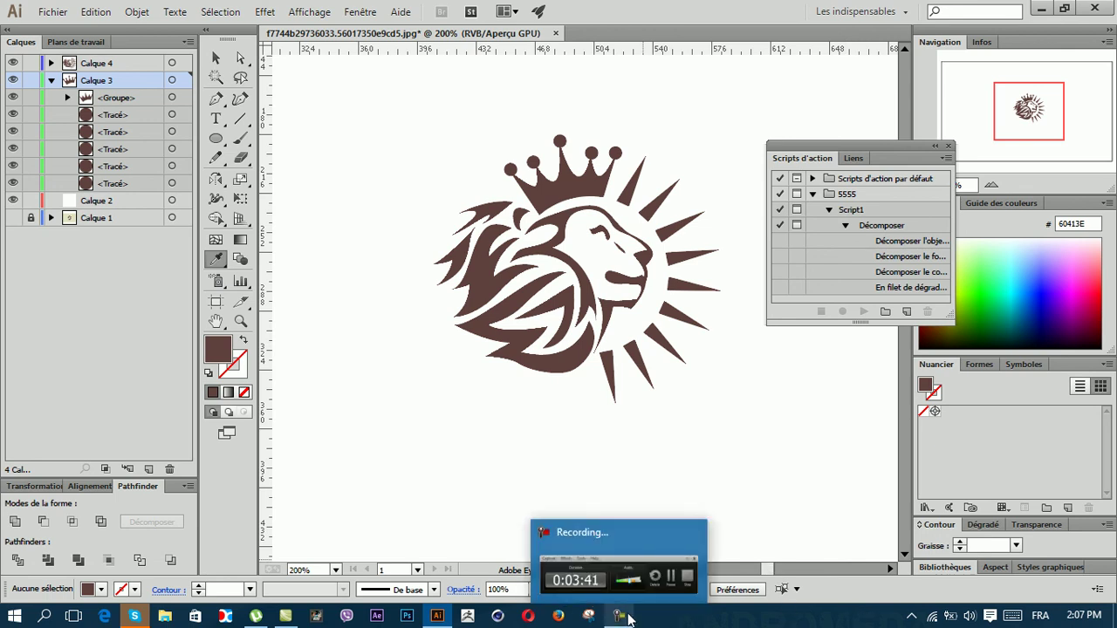
pyautogui.click(627, 616)
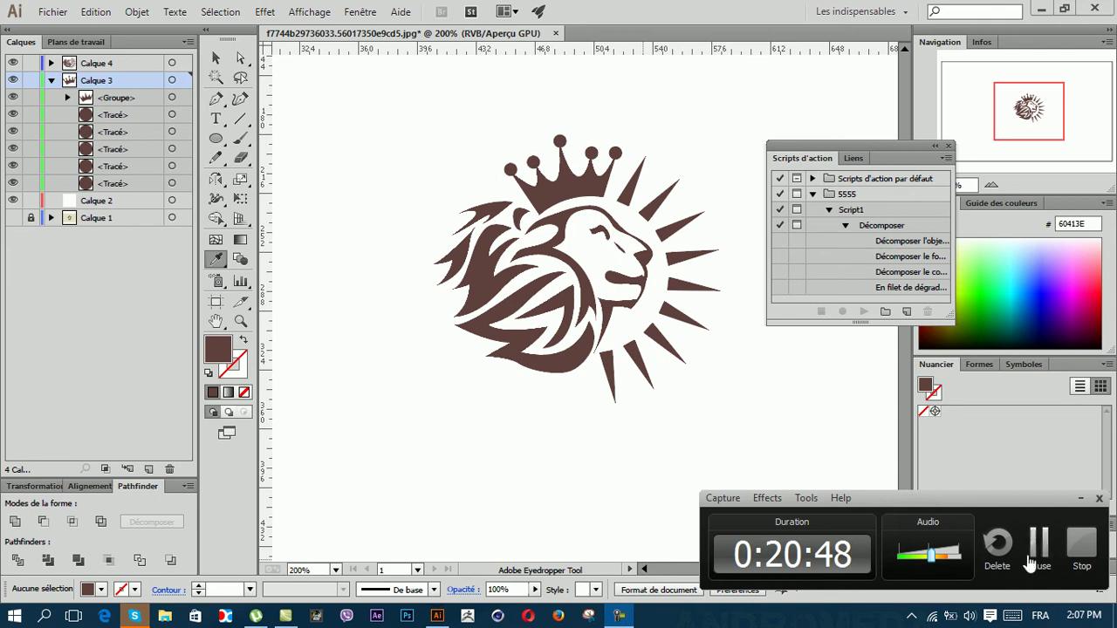